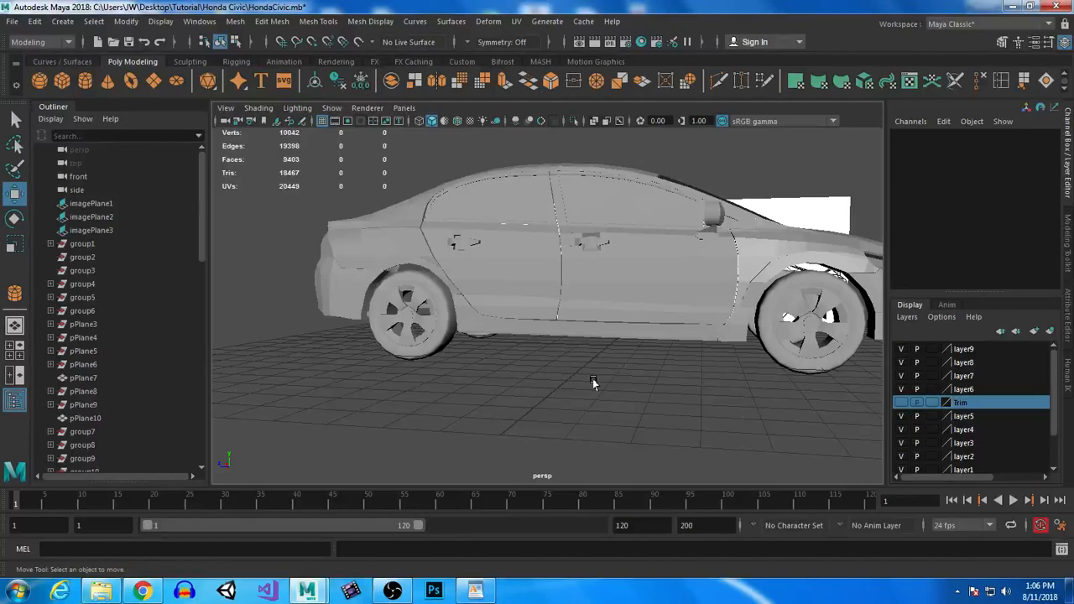
- In the side view, create a polygon cylinder centred on the rear wheel
{"action": "left_click_drag", "start_coordinate": [784, 336], "coordinate": [652, 325], "text": "alt"}
{"action": "key", "text": "space"}
{"action": "key", "text": "space"}
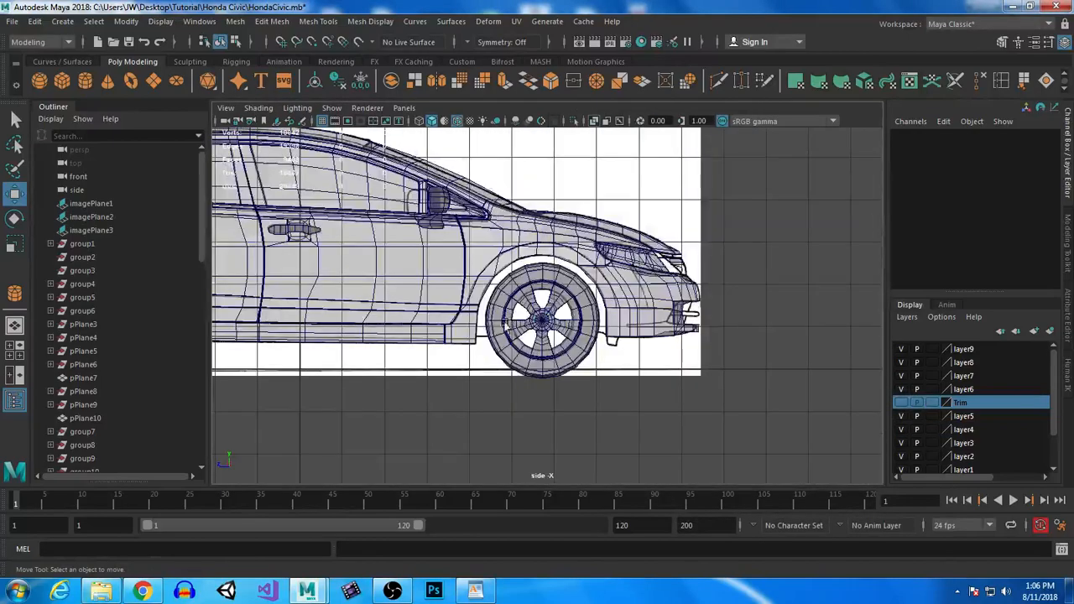
{"action": "middle_click_drag", "start_coordinate": [522, 329], "coordinate": [829, 329], "text": "alt"}
{"action": "middle_click_drag", "start_coordinate": [490, 322], "coordinate": [618, 333], "text": "alt"}
{"action": "scroll", "coordinate": [539, 285], "scroll_direction": "up", "scroll_amount": 3}
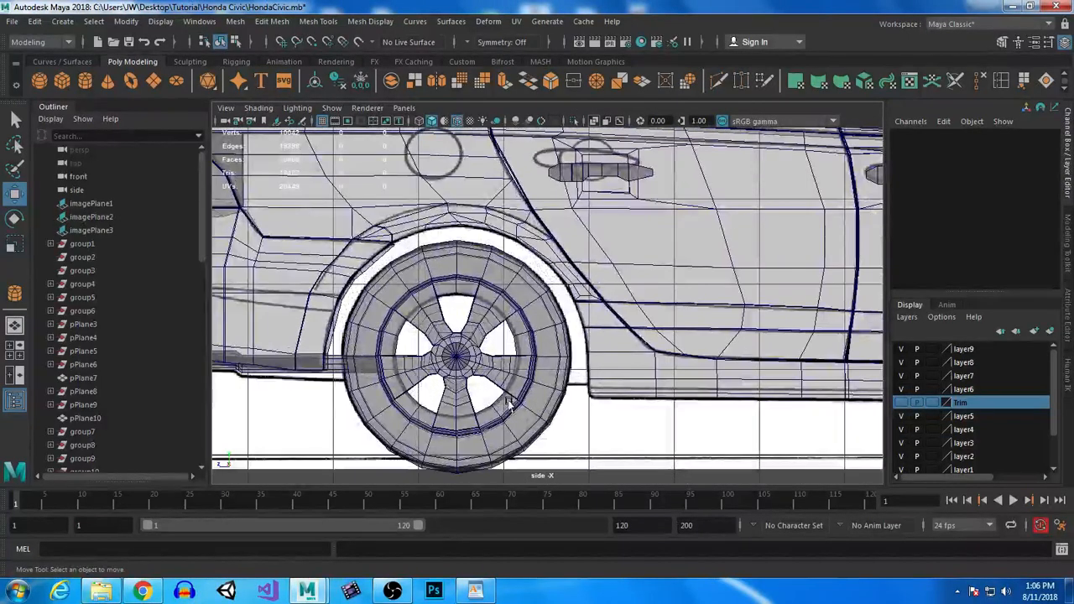
{"action": "middle_click_drag", "start_coordinate": [488, 358], "coordinate": [587, 322], "text": "alt"}
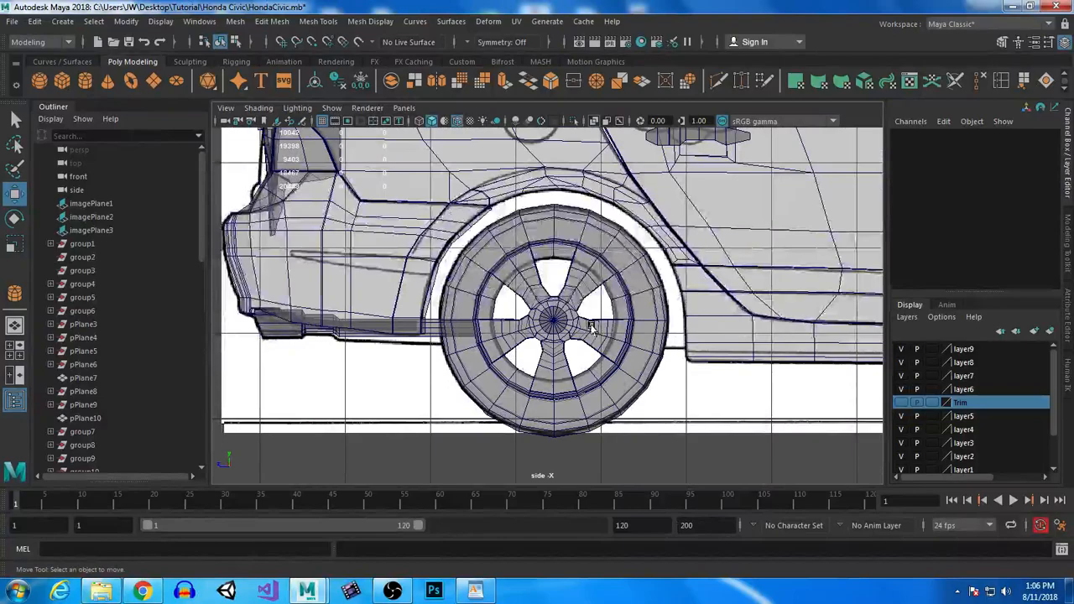
{"action": "left_click", "coordinate": [85, 81]}
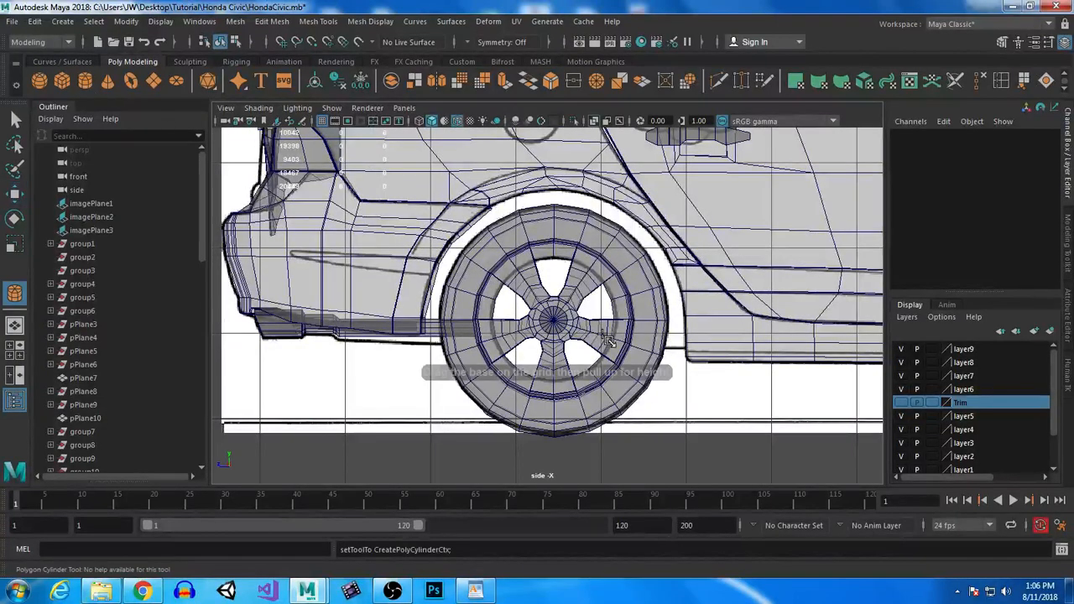
{"action": "left_click", "coordinate": [555, 322]}
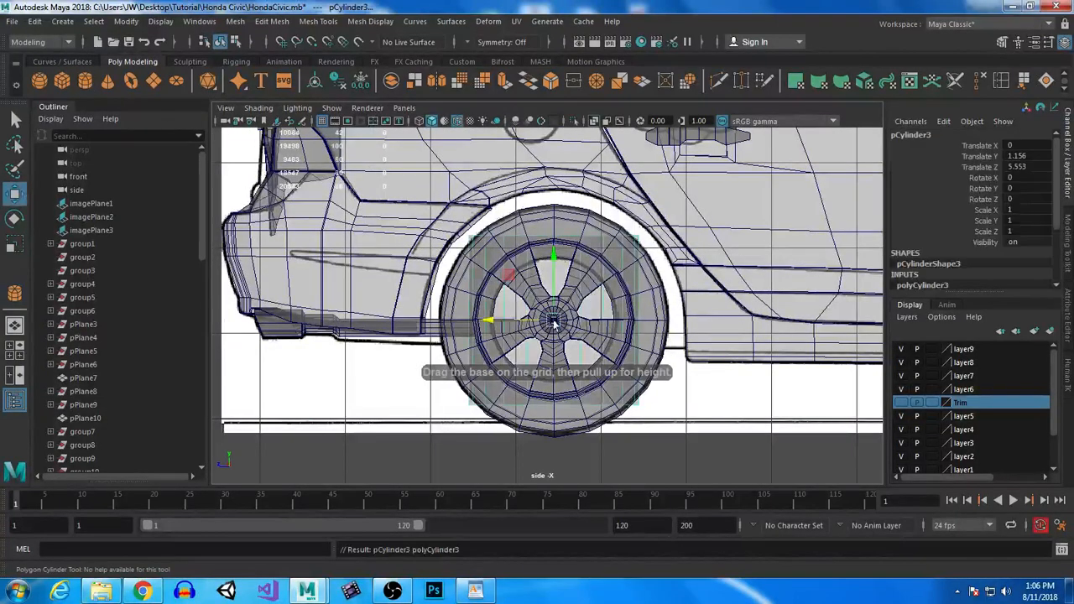
- Rotate the new cylinder to 90 degrees on Z so its round face matches the wheel
{"action": "key", "text": "w"}
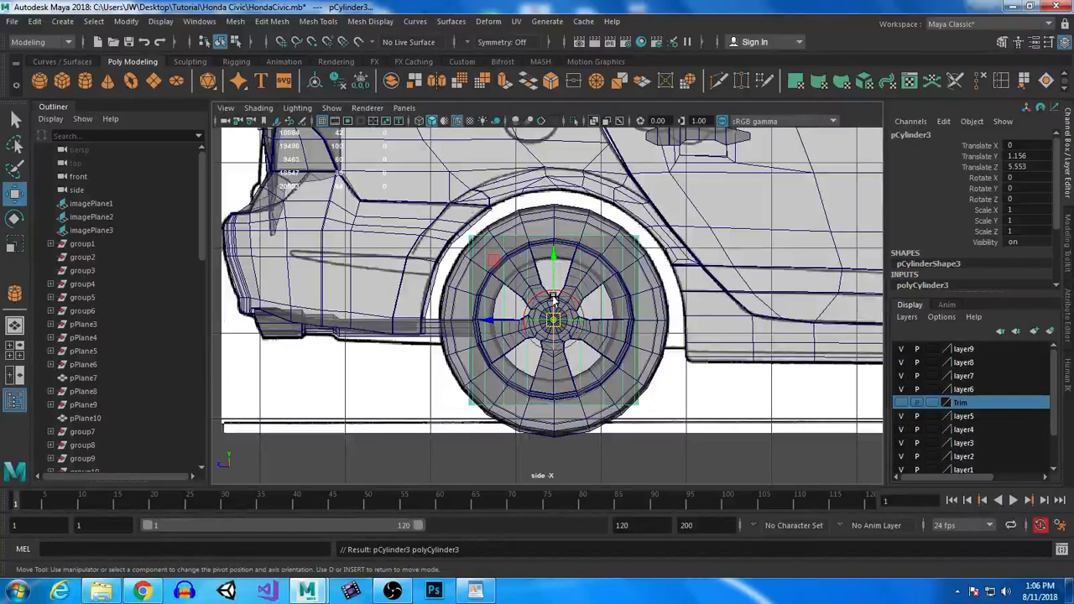
{"action": "key", "text": "e"}
{"action": "left_click_drag", "start_coordinate": [554, 298], "coordinate": [557, 404]}
{"action": "left_click", "coordinate": [1030, 199]}
{"action": "type", "text": "9"}
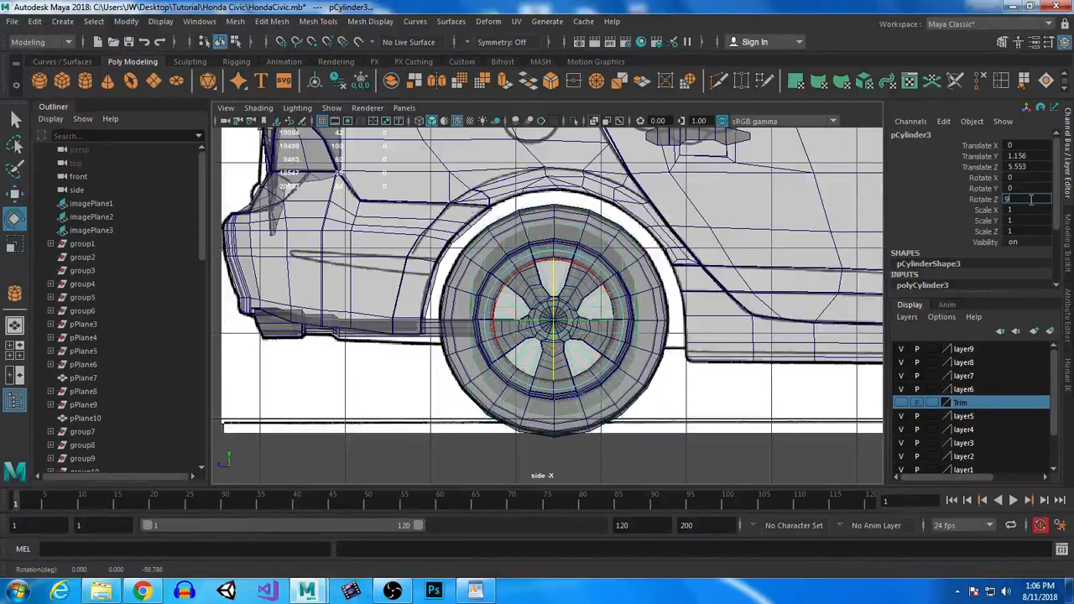
{"action": "type", "text": "0"}
{"action": "key", "text": "Return"}
- Scale the cylinder uniformly to about 1.609 so it fills the rear wheel arch
{"action": "middle_click_drag", "start_coordinate": [763, 328], "coordinate": [722, 288], "text": "alt"}
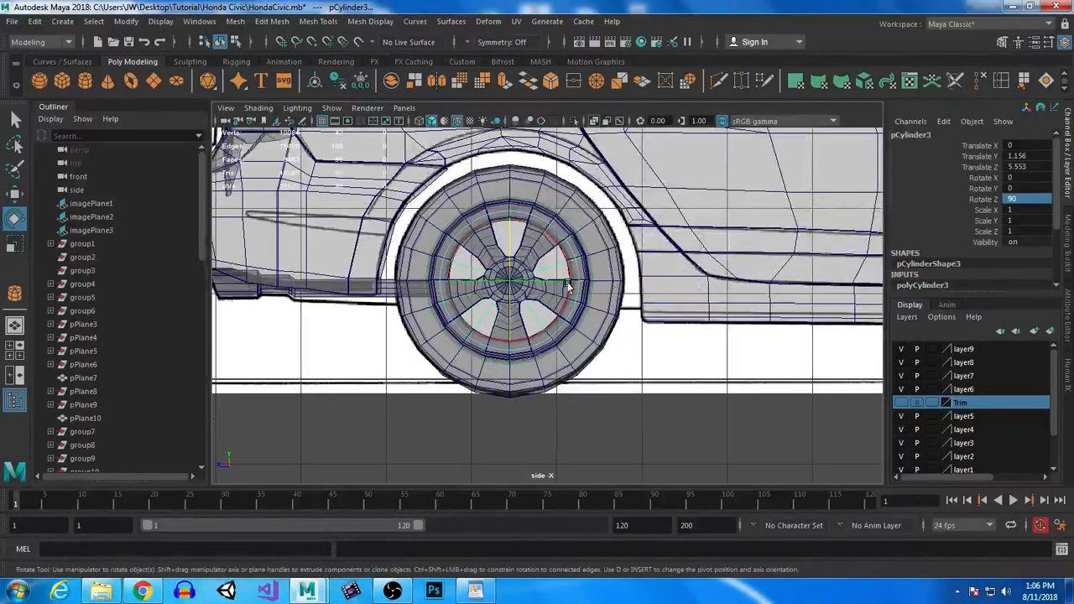
{"action": "key", "text": "r"}
{"action": "left_click_drag", "start_coordinate": [512, 282], "coordinate": [603, 282]}
- Delete the faces of the cylinder's lower half
{"action": "right_click_drag", "start_coordinate": [629, 325], "coordinate": [629, 242]}
{"action": "left_click_drag", "start_coordinate": [351, 295], "coordinate": [809, 511]}
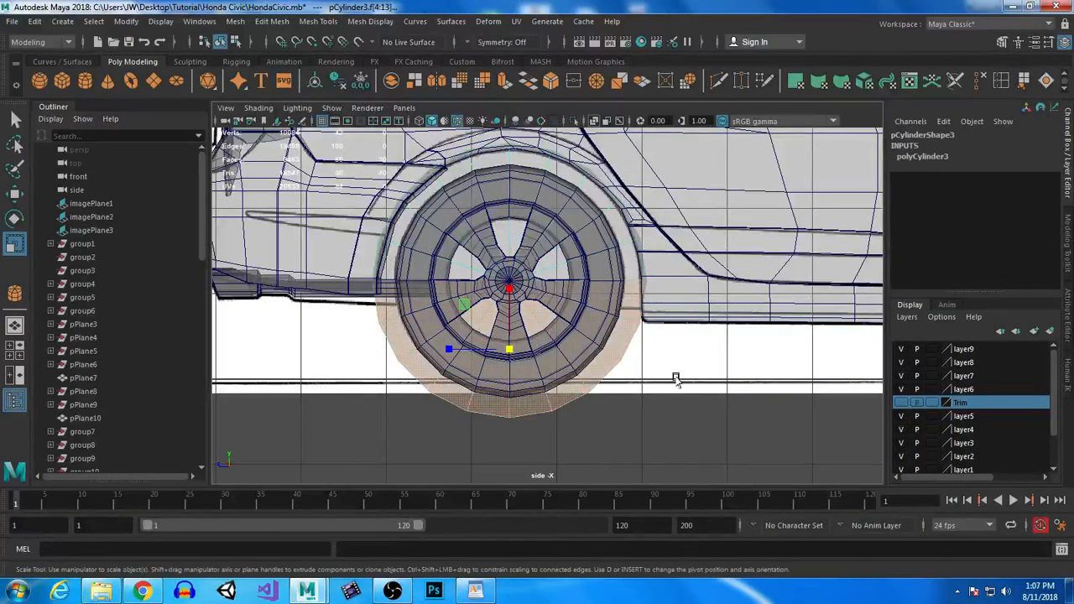
{"action": "key", "text": "Delete"}
- Select all vertices of the half cylinder, then shift and slightly rescale them to fit the rear wheel arch
{"action": "right_click_drag", "start_coordinate": [634, 204], "coordinate": [550, 201]}
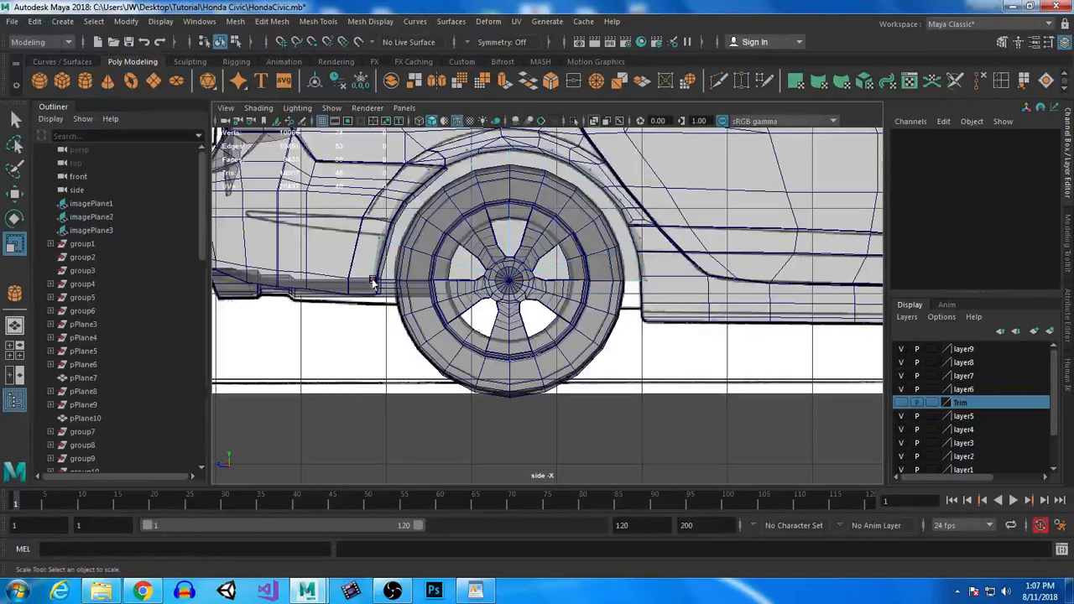
{"action": "middle_click_drag", "start_coordinate": [533, 306], "coordinate": [547, 337], "text": "alt"}
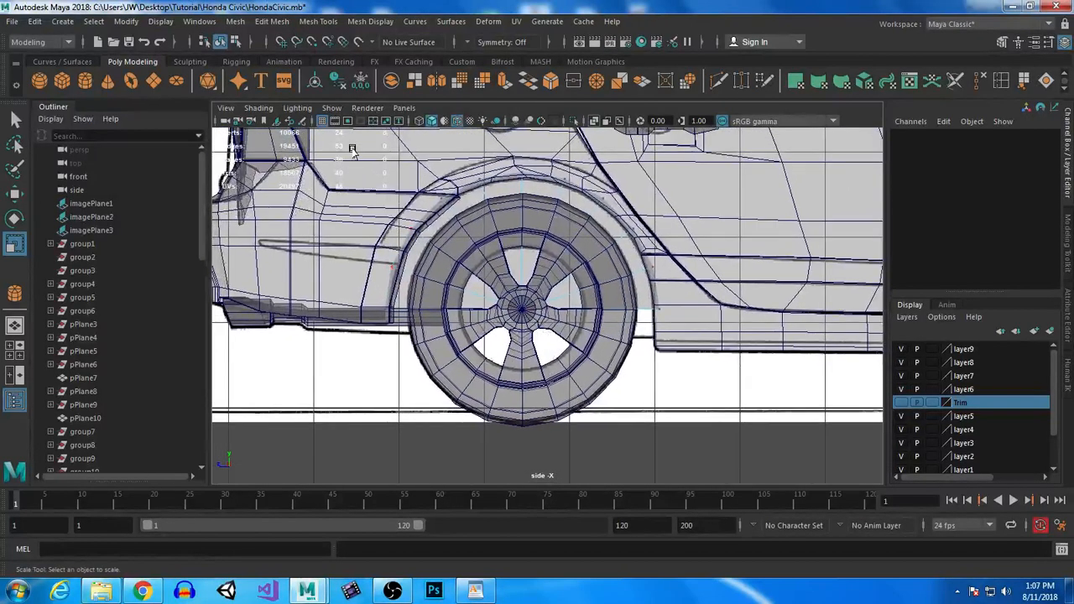
{"action": "left_click_drag", "start_coordinate": [898, 489], "coordinate": [899, 489]}
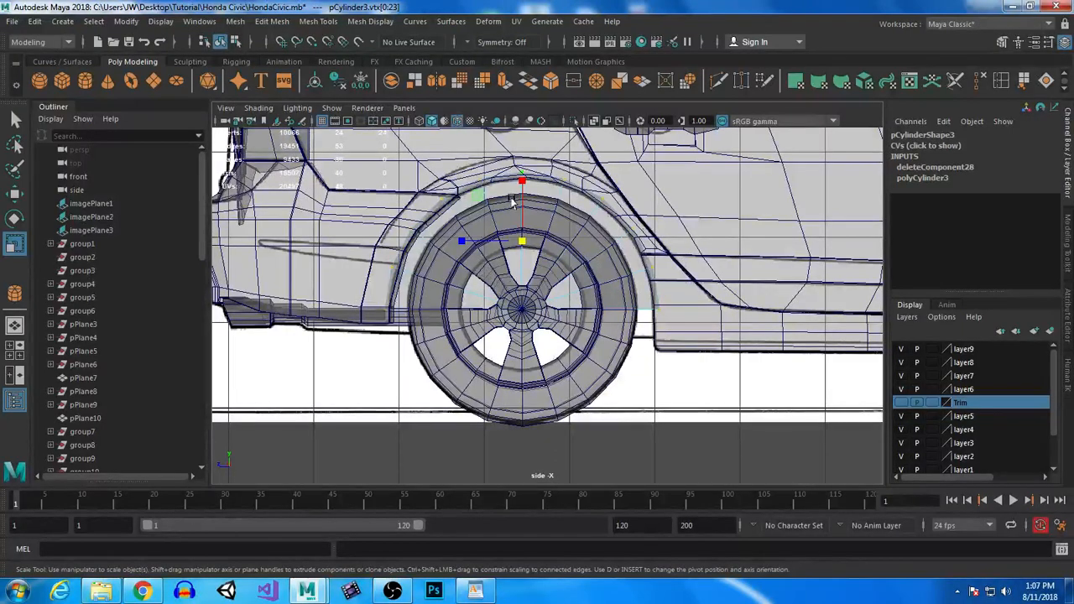
{"action": "middle_click_drag", "start_coordinate": [520, 179], "coordinate": [521, 186]}
{"action": "key", "text": "w"}
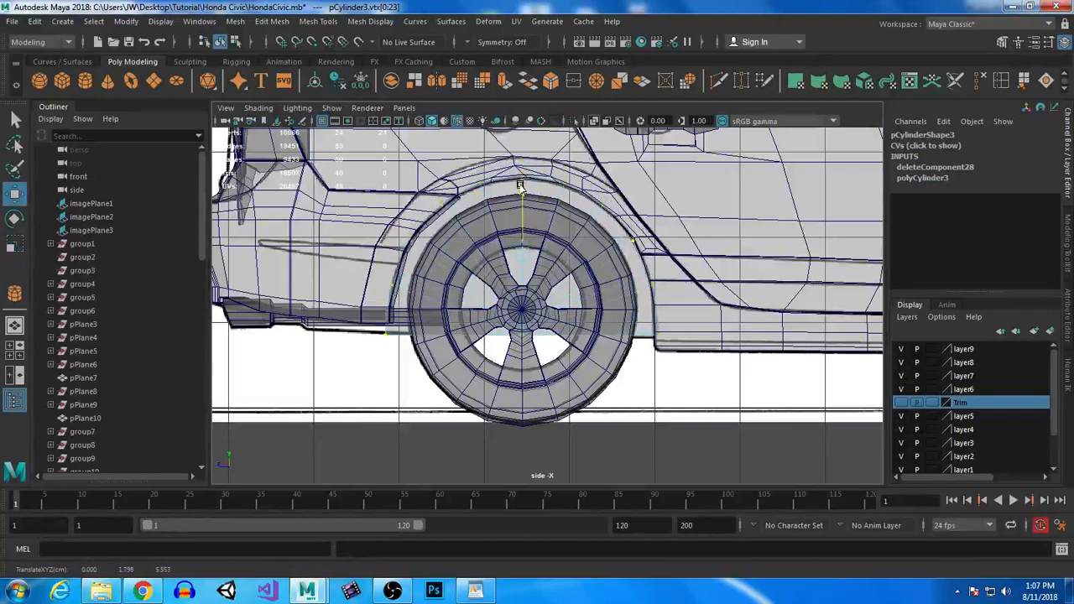
{"action": "key", "text": "r"}
{"action": "left_click_drag", "start_coordinate": [460, 254], "coordinate": [456, 253]}
- In the perspective view, delete the half cylinder's end-cap faces on the outer side, next to the near rear wheel
{"action": "scroll", "coordinate": [457, 253], "scroll_direction": "down", "scroll_amount": 2}
{"action": "key", "text": "space"}
{"action": "key", "text": "space"}
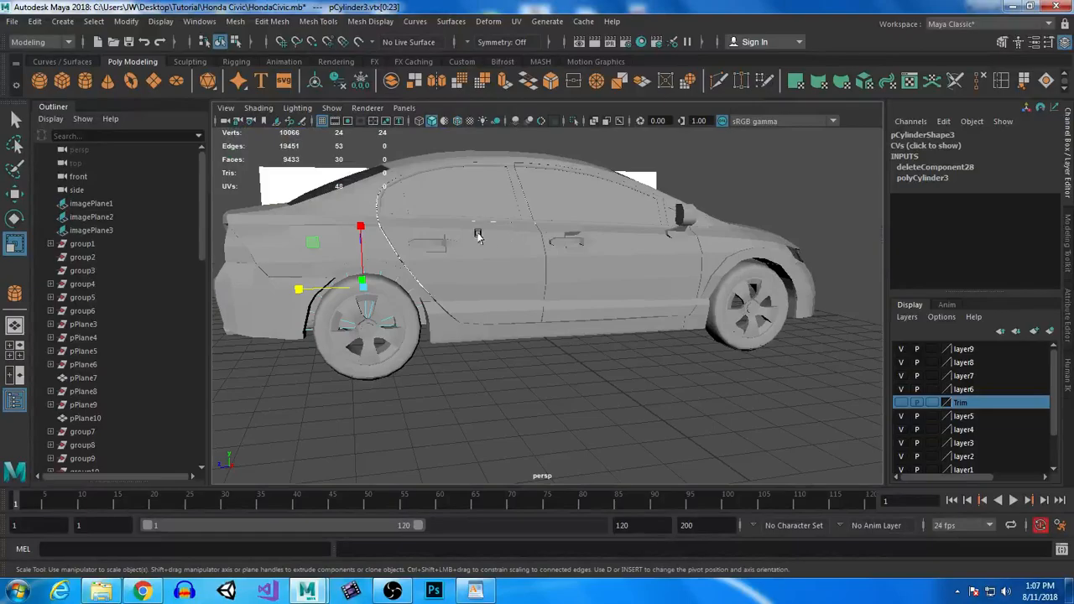
{"action": "scroll", "coordinate": [470, 285], "scroll_direction": "up", "scroll_amount": 5}
{"action": "middle_click_drag", "start_coordinate": [456, 360], "coordinate": [643, 339], "text": "alt"}
{"action": "left_click_drag", "start_coordinate": [643, 338], "coordinate": [642, 220], "text": "alt"}
{"action": "right_click_drag", "start_coordinate": [631, 204], "coordinate": [626, 241]}
{"action": "left_click_drag", "start_coordinate": [633, 245], "coordinate": [611, 262], "text": "alt"}
{"action": "scroll", "coordinate": [616, 273], "scroll_direction": "down", "scroll_amount": 4}
{"action": "left_click_drag", "start_coordinate": [566, 180], "coordinate": [461, 315]}
{"action": "left_click_drag", "start_coordinate": [434, 189], "coordinate": [534, 396], "text": "ctrl"}
{"action": "left_click_drag", "start_coordinate": [628, 299], "coordinate": [595, 337], "text": "alt"}
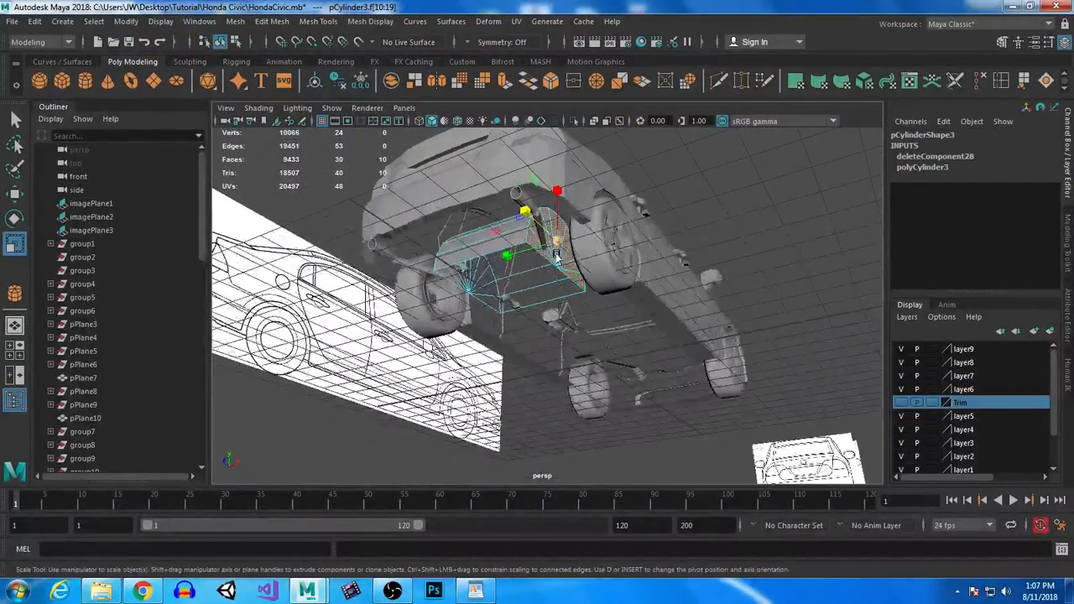
{"action": "key", "text": "Delete"}
- Narrow the half cylinder to a Y scale of about 0.703 and move it behind the rear wheel at about X 2.79
{"action": "right_click_drag", "start_coordinate": [471, 239], "coordinate": [539, 184]}
{"action": "left_click_drag", "start_coordinate": [512, 319], "coordinate": [531, 335], "text": "alt"}
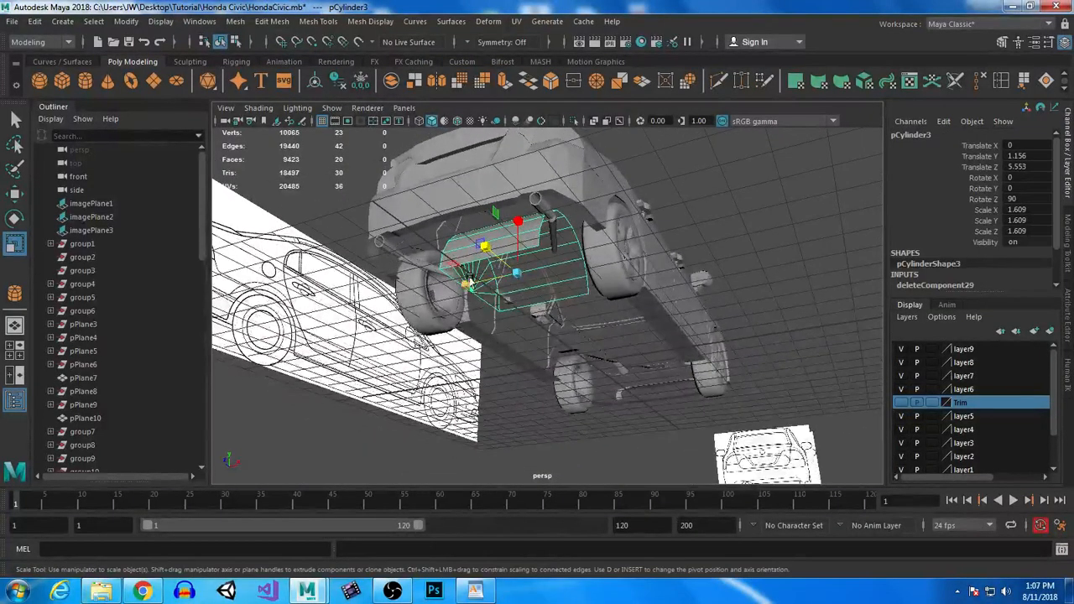
{"action": "left_click_drag", "start_coordinate": [470, 284], "coordinate": [481, 285]}
{"action": "key", "text": "w"}
{"action": "left_click_drag", "start_coordinate": [576, 257], "coordinate": [666, 239]}
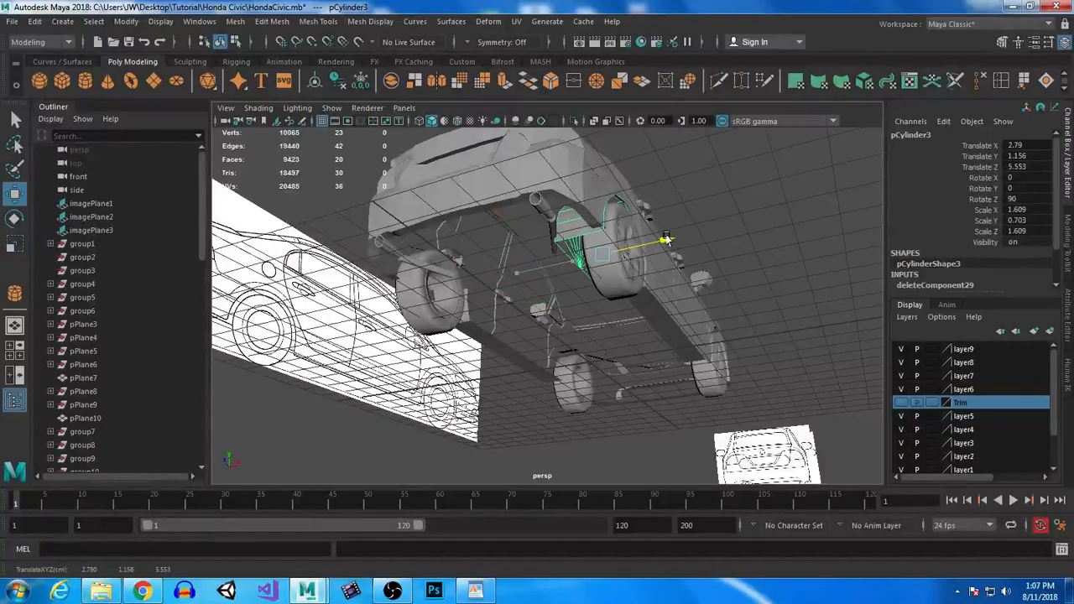
- Correct the half cylinder's face normals so its inner surface shows inside the rear wheel arch
{"action": "left_click_drag", "start_coordinate": [625, 356], "coordinate": [532, 379], "text": "alt"}
{"action": "scroll", "coordinate": [520, 335], "scroll_direction": "up", "scroll_amount": 7}
{"action": "left_click_drag", "start_coordinate": [518, 321], "coordinate": [649, 350], "text": "alt"}
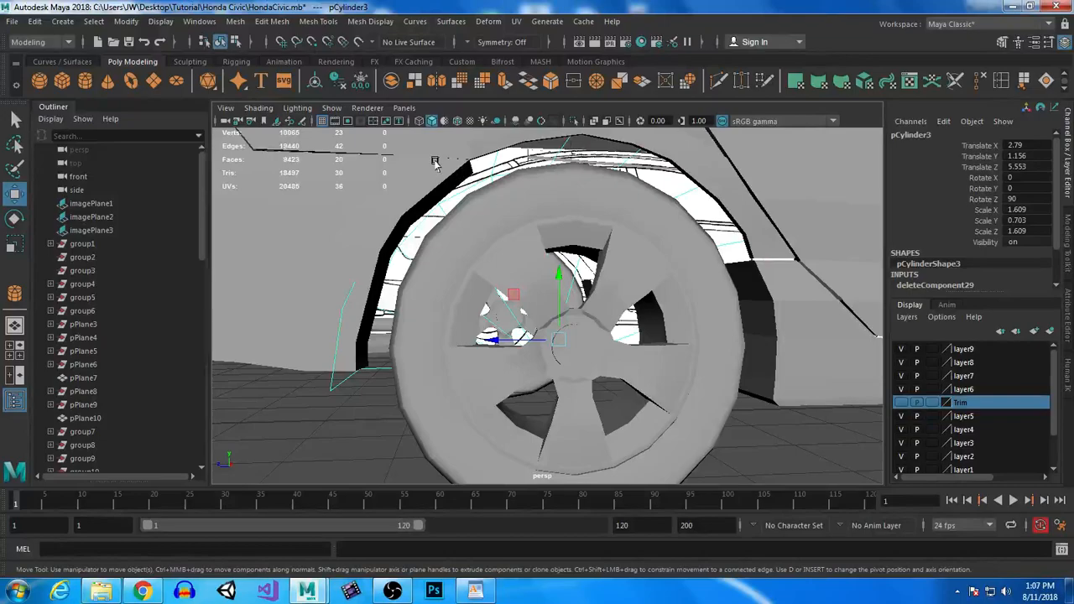
{"action": "left_click", "coordinate": [367, 22]}
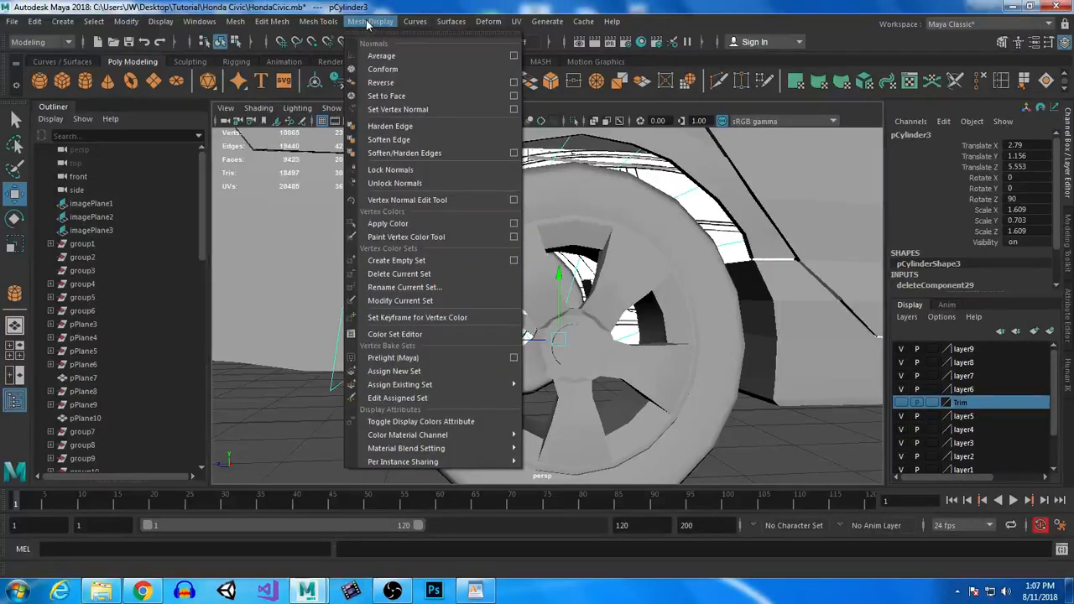
{"action": "left_click", "coordinate": [385, 70]}
- Deselect the mesh and examine the rear wheel well from the side and from underneath the car
{"action": "mouse_move", "coordinate": [722, 336]}
{"action": "left_mouse_down", "text": "alt"}
{"action": "mouse_move", "coordinate": [745, 340]}
{"action": "mouse_move", "coordinate": [727, 320]}
{"action": "left_mouse_up", "text": "alt"}
{"action": "right_click_drag", "start_coordinate": [519, 142], "coordinate": [599, 122]}
{"action": "left_click_drag", "start_coordinate": [535, 323], "coordinate": [381, 227], "text": "alt"}
{"action": "left_click", "coordinate": [372, 420]}
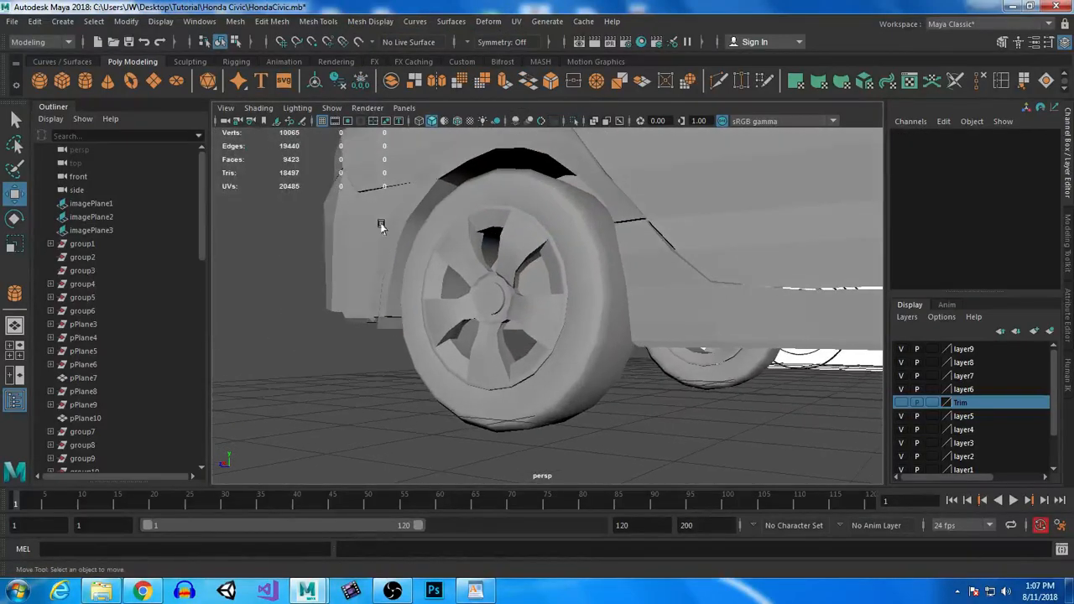
{"action": "left_click", "coordinate": [433, 198]}
{"action": "left_click", "coordinate": [289, 435]}
{"action": "left_click_drag", "start_coordinate": [288, 436], "coordinate": [404, 342], "text": "alt"}
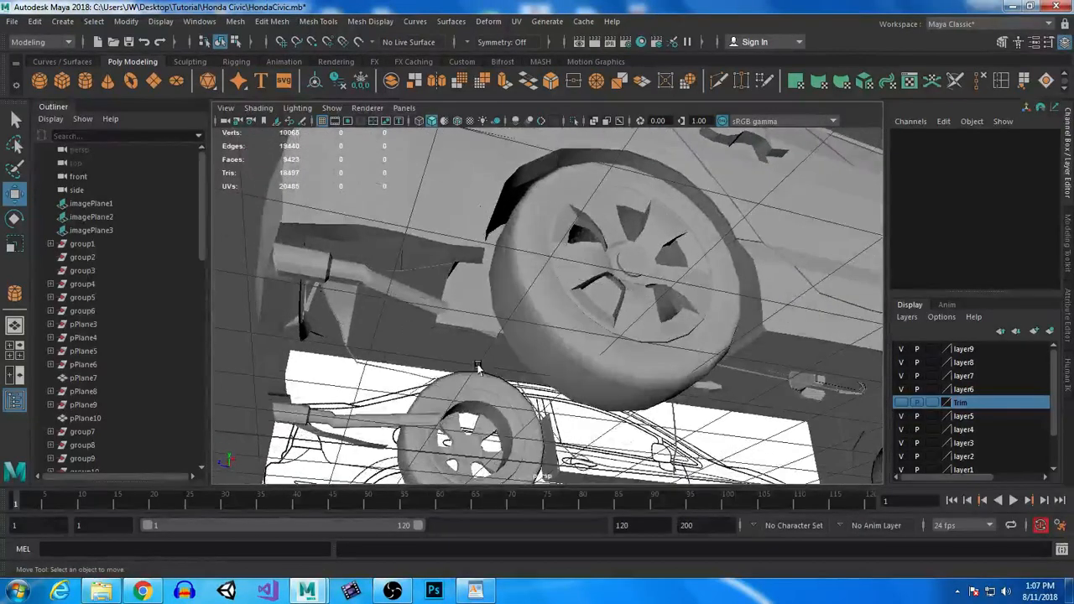
{"action": "left_click_drag", "start_coordinate": [477, 367], "coordinate": [429, 357], "text": "alt"}
- In the side view, move the wheel well's lowest rear vertex forward to line up with the one above it
{"action": "left_click", "coordinate": [411, 316]}
{"action": "right_click_drag", "start_coordinate": [412, 314], "coordinate": [349, 204]}
{"action": "key", "text": "space"}
{"action": "key", "text": "space"}
{"action": "middle_click_drag", "start_coordinate": [381, 263], "coordinate": [496, 313], "text": "alt"}
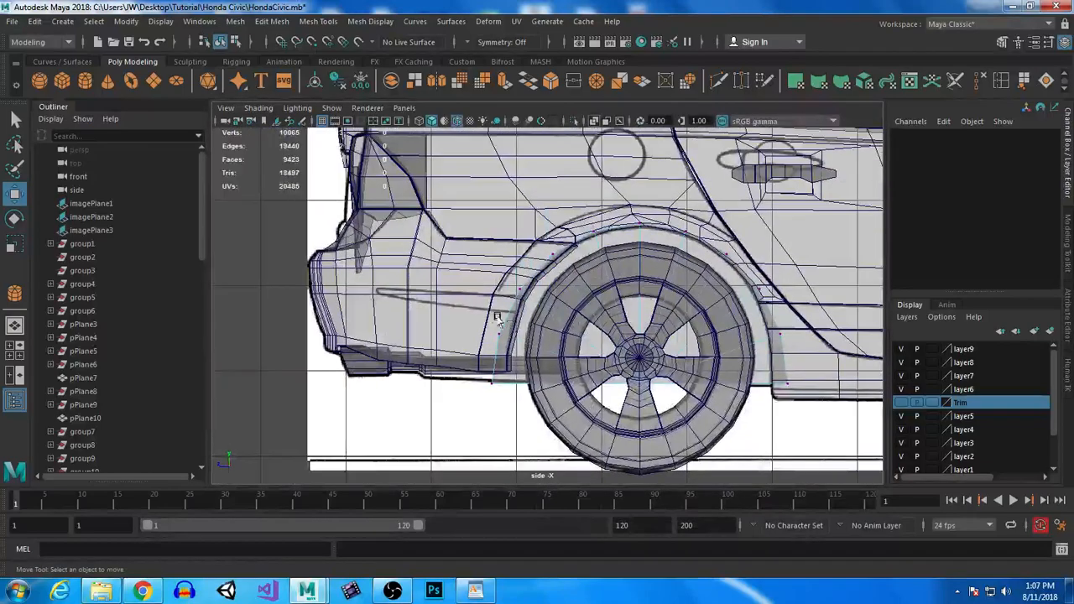
{"action": "right_click_drag", "start_coordinate": [496, 314], "coordinate": [518, 426], "text": "alt"}
{"action": "middle_click_drag", "start_coordinate": [517, 426], "coordinate": [506, 321], "text": "alt"}
{"action": "left_click_drag", "start_coordinate": [366, 300], "coordinate": [521, 417]}
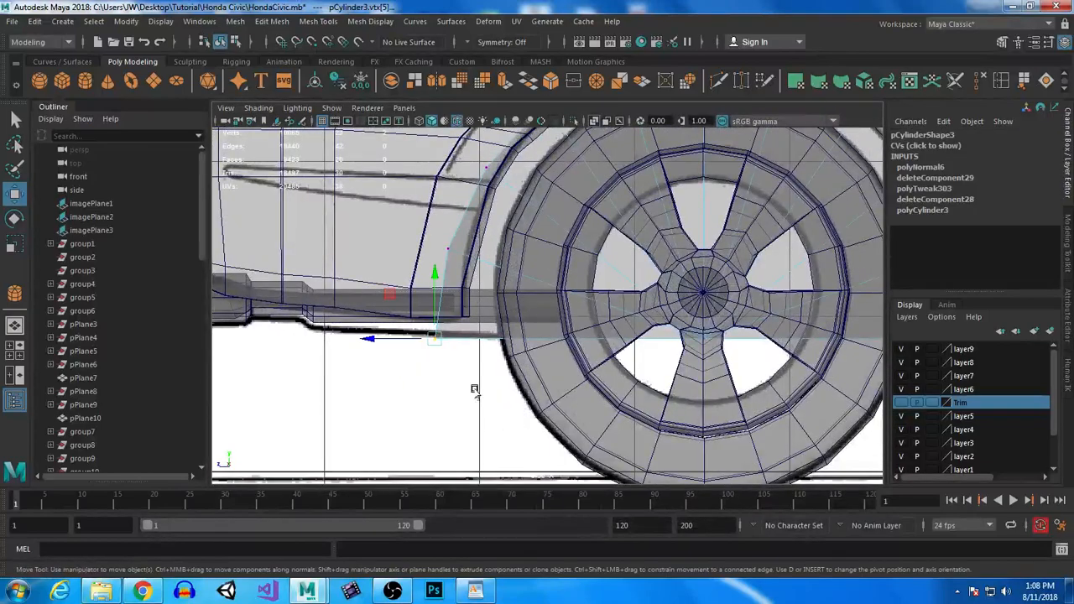
{"action": "mouse_move", "coordinate": [369, 339]}
{"action": "left_mouse_down"}
{"action": "mouse_move", "coordinate": [411, 338]}
{"action": "mouse_move", "coordinate": [382, 337]}
{"action": "left_mouse_up"}
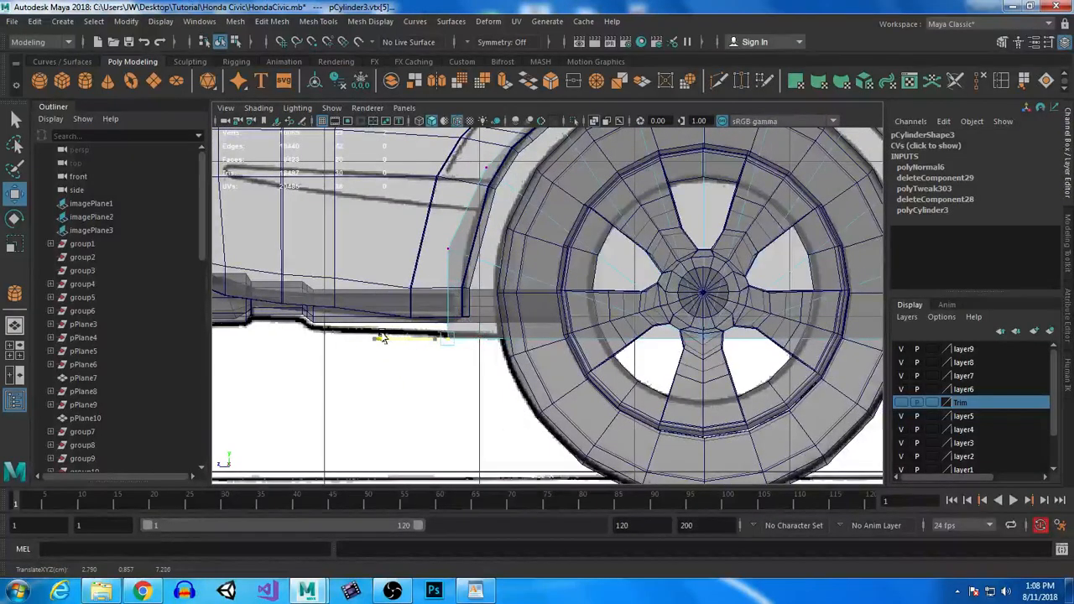
- Move the two lowest rear vertices forward to the bumper's arch edge, then lower the upper one along that edge
{"action": "left_click_drag", "start_coordinate": [417, 229], "coordinate": [473, 431]}
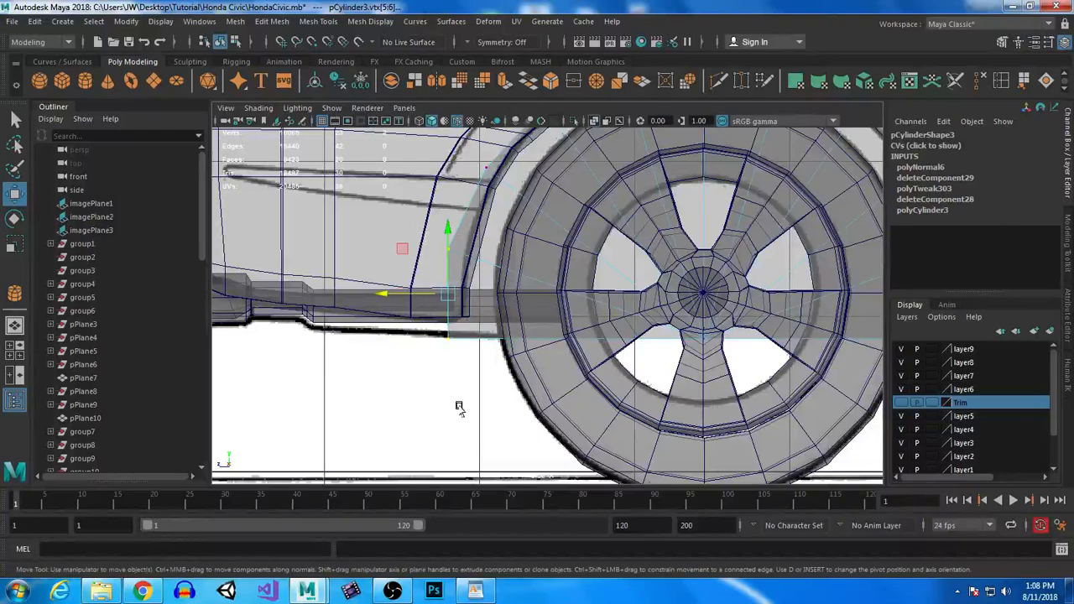
{"action": "key", "text": "r"}
{"action": "key", "text": "w"}
{"action": "left_click_drag", "start_coordinate": [377, 291], "coordinate": [398, 291]}
{"action": "left_click_drag", "start_coordinate": [436, 202], "coordinate": [483, 272]}
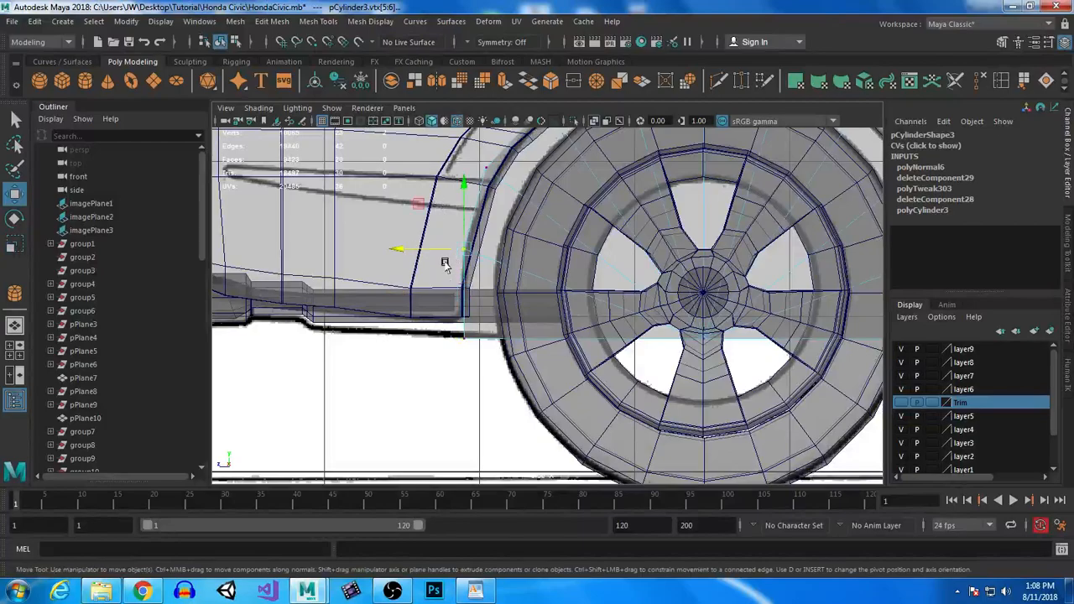
{"action": "left_click_drag", "start_coordinate": [464, 180], "coordinate": [469, 217]}
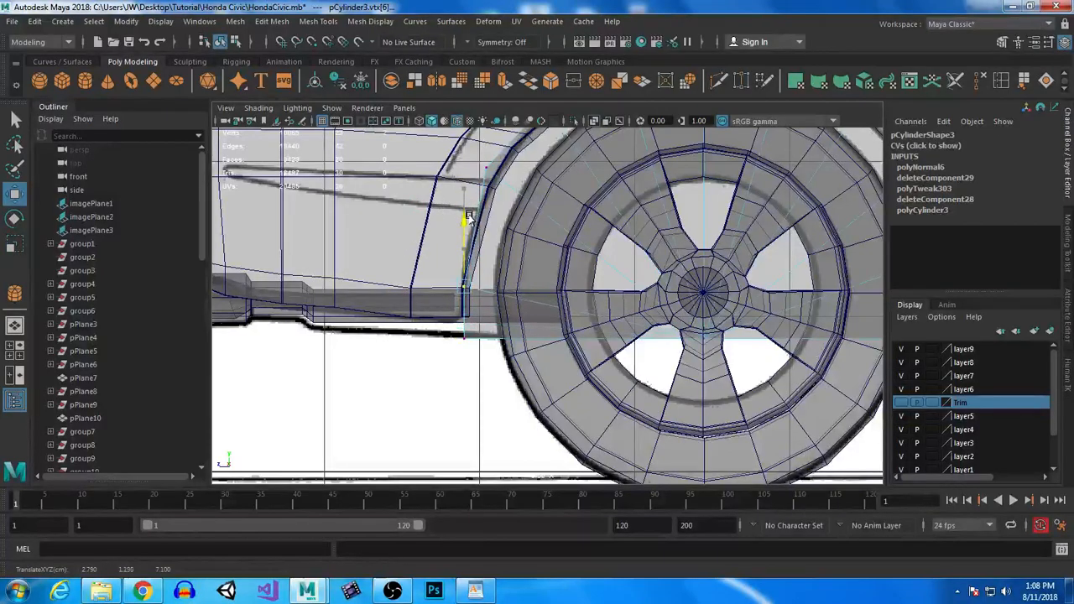
- Reposition the next wheel well vertices up the rear side so they follow the curve of the arch
{"action": "middle_click_drag", "start_coordinate": [499, 276], "coordinate": [492, 371], "text": "alt"}
{"action": "left_click_drag", "start_coordinate": [468, 224], "coordinate": [512, 296]}
{"action": "left_click_drag", "start_coordinate": [483, 263], "coordinate": [484, 282]}
{"action": "left_click_drag", "start_coordinate": [529, 188], "coordinate": [504, 246]}
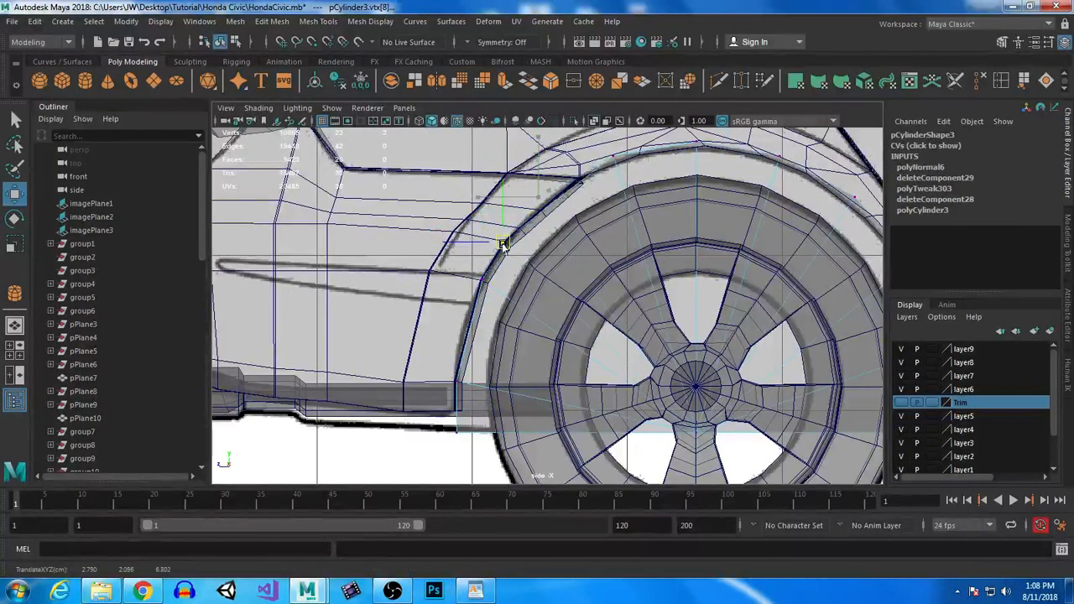
{"action": "left_click_drag", "start_coordinate": [595, 147], "coordinate": [579, 182]}
- Adjust the vertices across the top and down the front side of the wheel well to match the arch outline
{"action": "middle_click_drag", "start_coordinate": [710, 180], "coordinate": [586, 251], "text": "alt"}
{"action": "left_click_drag", "start_coordinate": [552, 183], "coordinate": [580, 223]}
{"action": "left_click_drag", "start_coordinate": [636, 202], "coordinate": [658, 236]}
{"action": "left_click_drag", "start_coordinate": [718, 257], "coordinate": [723, 278]}
{"action": "middle_click_drag", "start_coordinate": [735, 309], "coordinate": [550, 210], "text": "alt"}
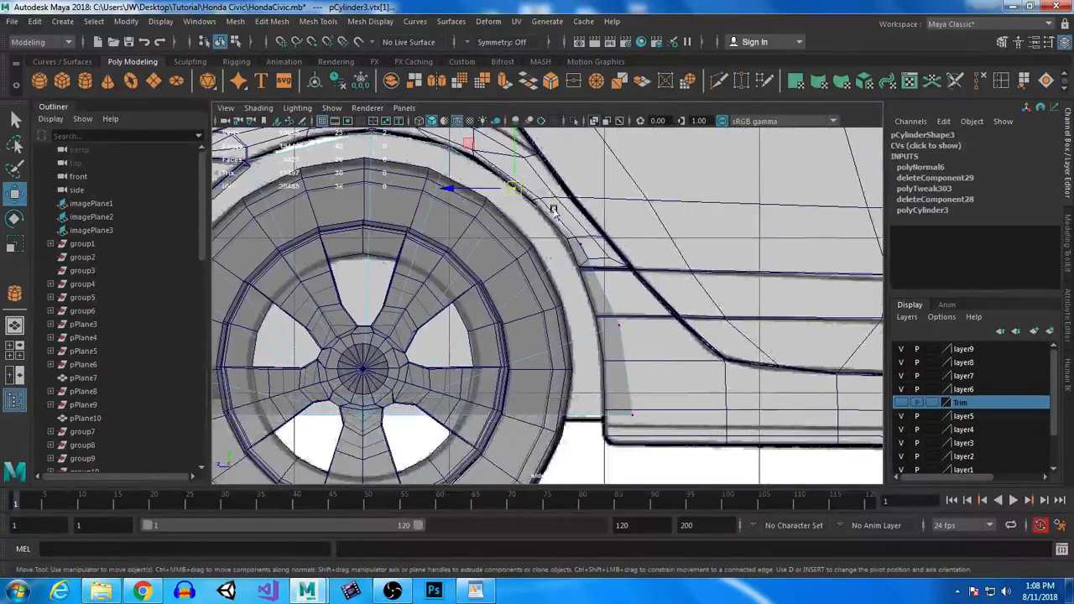
- Select the lowest vertices on the wheel well's front side and try to scale them into a straight vertical line
{"action": "left_click_drag", "start_coordinate": [597, 304], "coordinate": [618, 461]}
{"action": "left_click", "coordinate": [635, 426]}
{"action": "key", "text": "ctrl+z"}
{"action": "key", "text": "r"}
{"action": "left_click", "coordinate": [566, 372]}
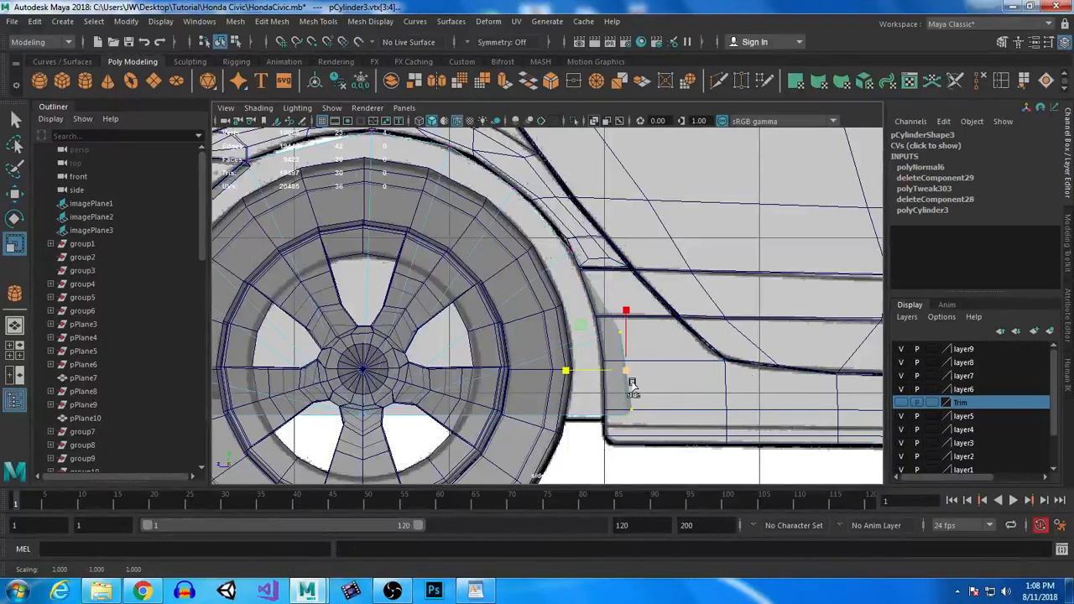
{"action": "key", "text": "ctrl+z"}
{"action": "left_click_drag", "start_coordinate": [578, 378], "coordinate": [707, 372]}
{"action": "key", "text": "ctrl+z"}
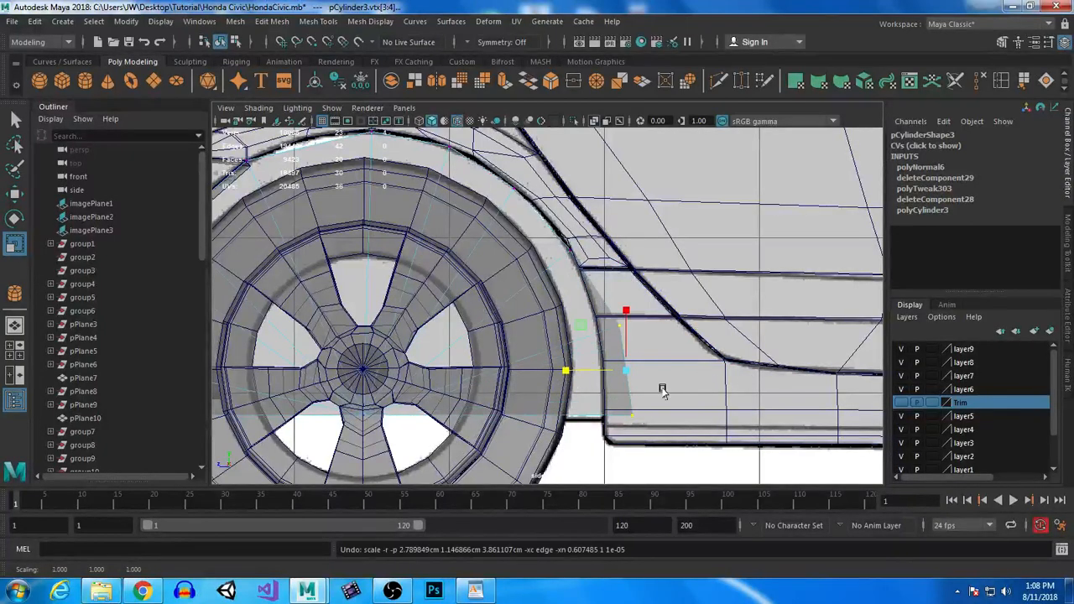
{"action": "middle_click_drag", "start_coordinate": [605, 384], "coordinate": [573, 338], "text": "alt"}
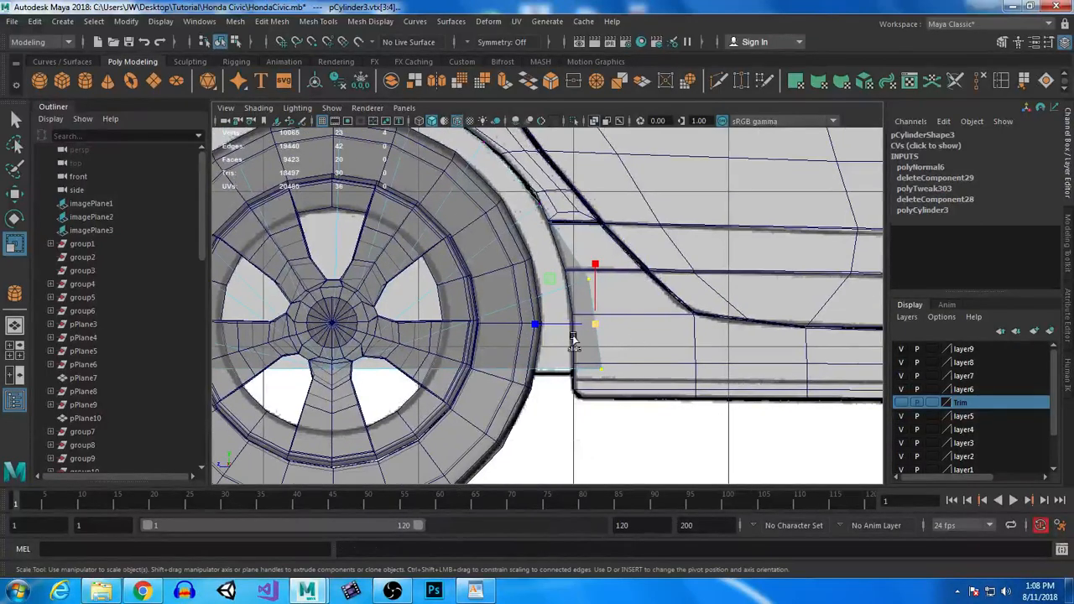
{"action": "left_click_drag", "start_coordinate": [536, 327], "coordinate": [701, 336]}
{"action": "key", "text": "ctrl+z"}
{"action": "left_click_drag", "start_coordinate": [596, 265], "coordinate": [601, 406]}
- Try scaling the selected lower front vertices in the perspective view, then undo the scale changes
{"action": "key", "text": "space"}
{"action": "key", "text": "space"}
{"action": "left_click_drag", "start_coordinate": [747, 283], "coordinate": [631, 217], "text": "alt"}
{"action": "left_click_drag", "start_coordinate": [486, 266], "coordinate": [514, 255]}
{"action": "left_click_drag", "start_coordinate": [640, 370], "coordinate": [502, 378], "text": "alt"}
{"action": "middle_click_drag", "start_coordinate": [502, 379], "coordinate": [542, 343], "text": "alt"}
{"action": "right_click_drag", "start_coordinate": [542, 343], "coordinate": [624, 438], "text": "alt"}
{"action": "key", "text": "ctrl+z"}
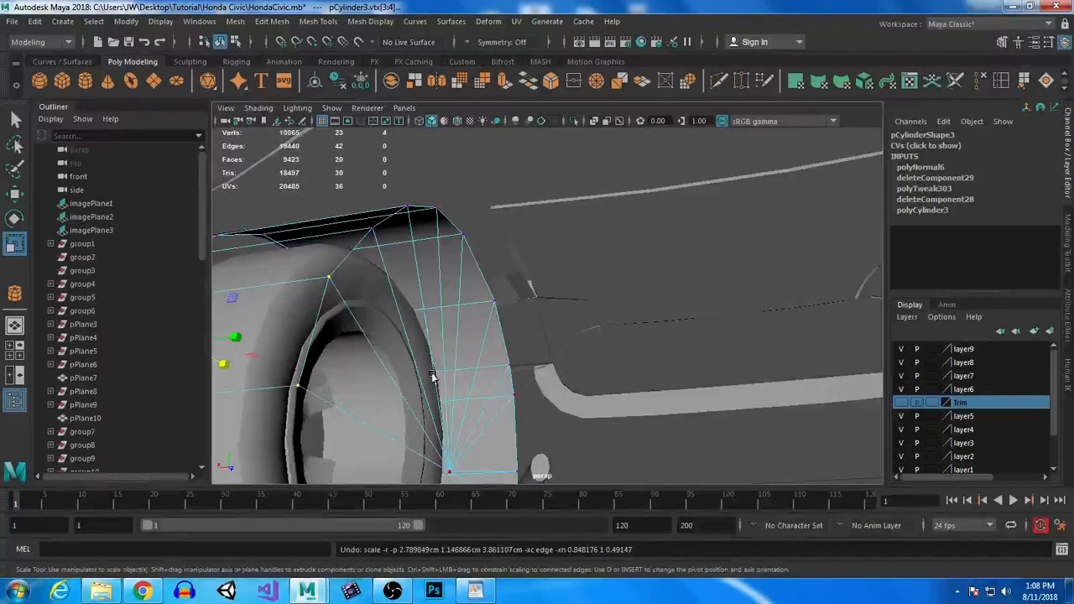
{"action": "middle_click_drag", "start_coordinate": [345, 349], "coordinate": [422, 322], "text": "alt"}
{"action": "left_click_drag", "start_coordinate": [361, 307], "coordinate": [327, 266]}
{"action": "key", "text": "ctrl+z"}
{"action": "key", "text": "ctrl+z"}
{"action": "left_click_drag", "start_coordinate": [386, 377], "coordinate": [366, 407], "text": "alt"}
{"action": "key", "text": "ctrl+z"}
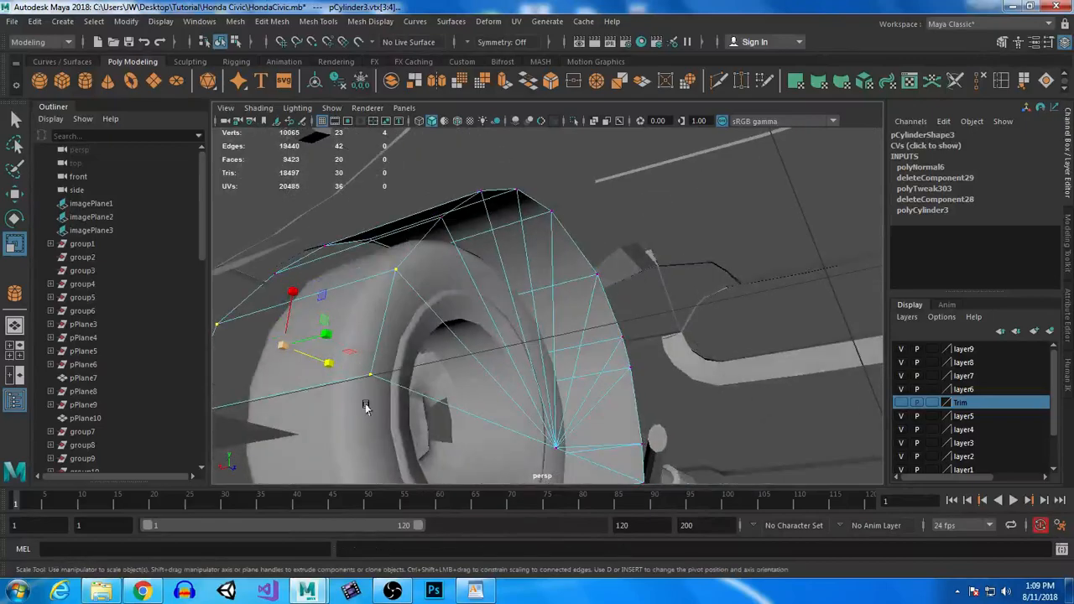
- Set the Scale tool's axis orientation to World and return to the side view of the rear wheel
{"action": "double_click", "coordinate": [12, 247]}
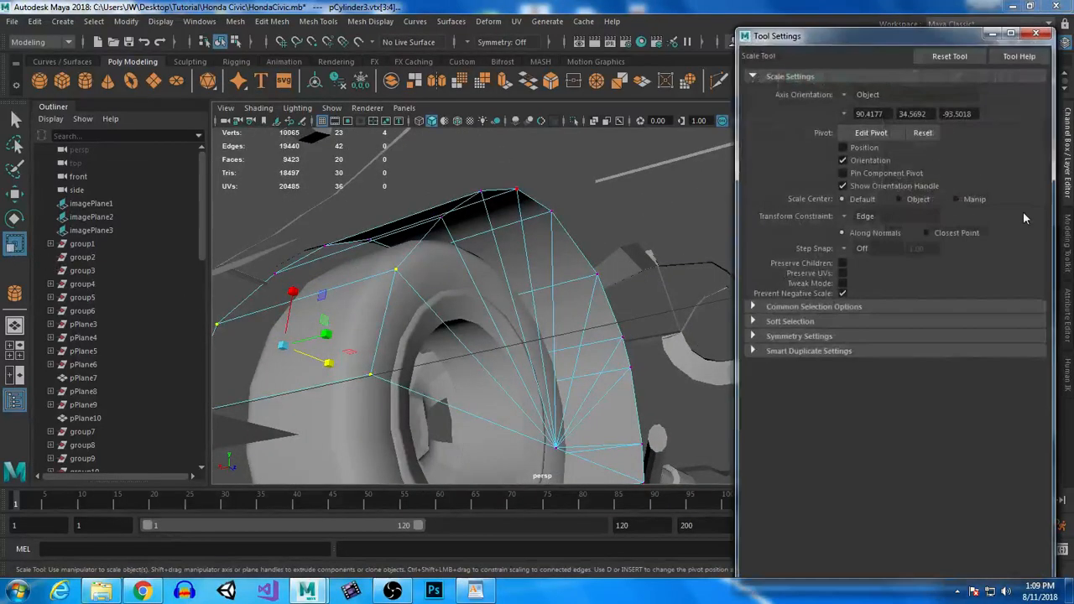
{"action": "left_click", "coordinate": [850, 95]}
{"action": "left_click", "coordinate": [884, 120]}
{"action": "left_click_drag", "start_coordinate": [425, 357], "coordinate": [554, 361], "text": "alt"}
{"action": "key", "text": "space"}
{"action": "key", "text": "space"}
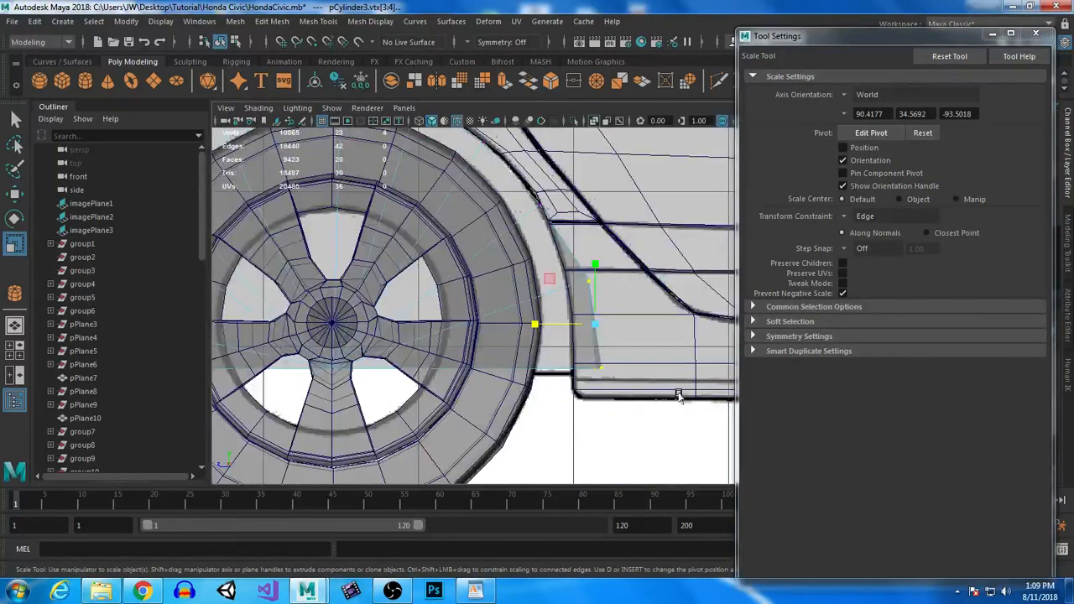
- Try scaling the lower front vertices horizontally, undo it, and try moving the lowest ones toward the arch
{"action": "left_click_drag", "start_coordinate": [535, 324], "coordinate": [585, 404]}
{"action": "key", "text": "ctrl+z"}
{"action": "key", "text": "w"}
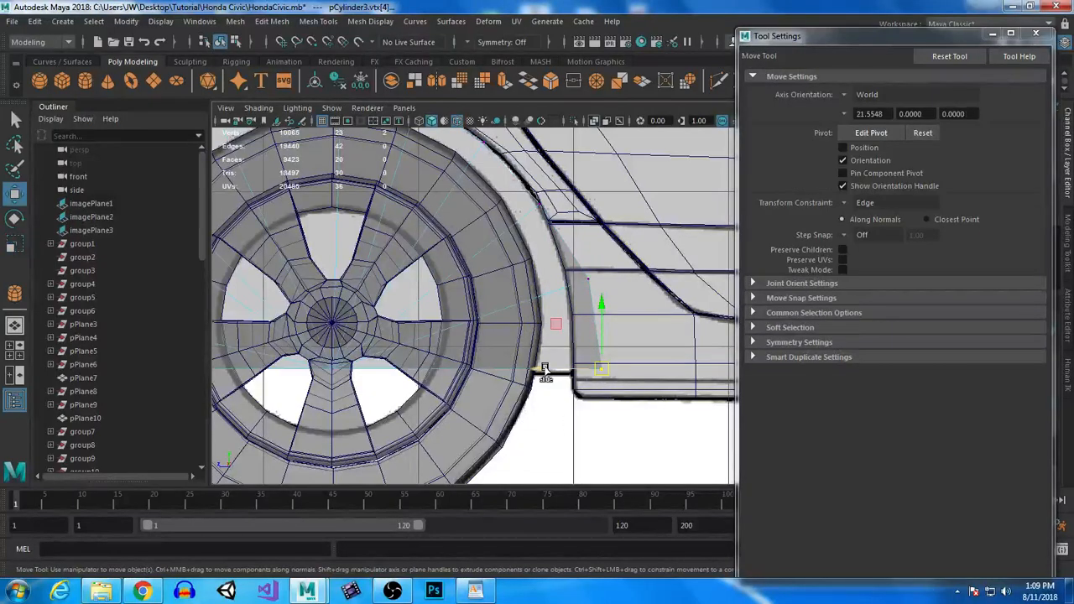
{"action": "left_click_drag", "start_coordinate": [540, 369], "coordinate": [547, 311]}
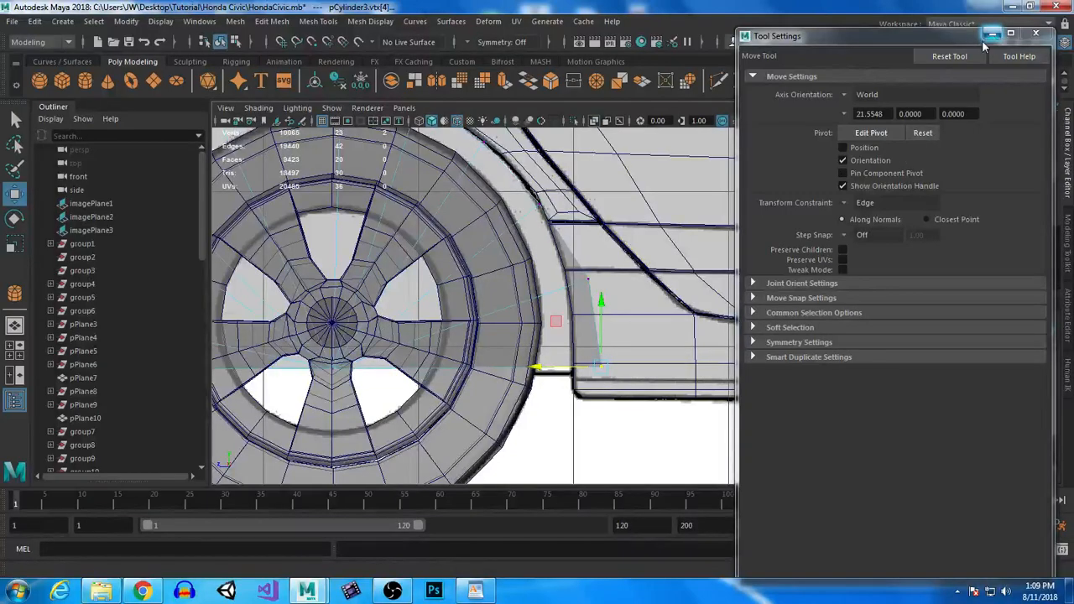
- Set the Move tool's axis orientation to Object
{"action": "left_click", "coordinate": [843, 95]}
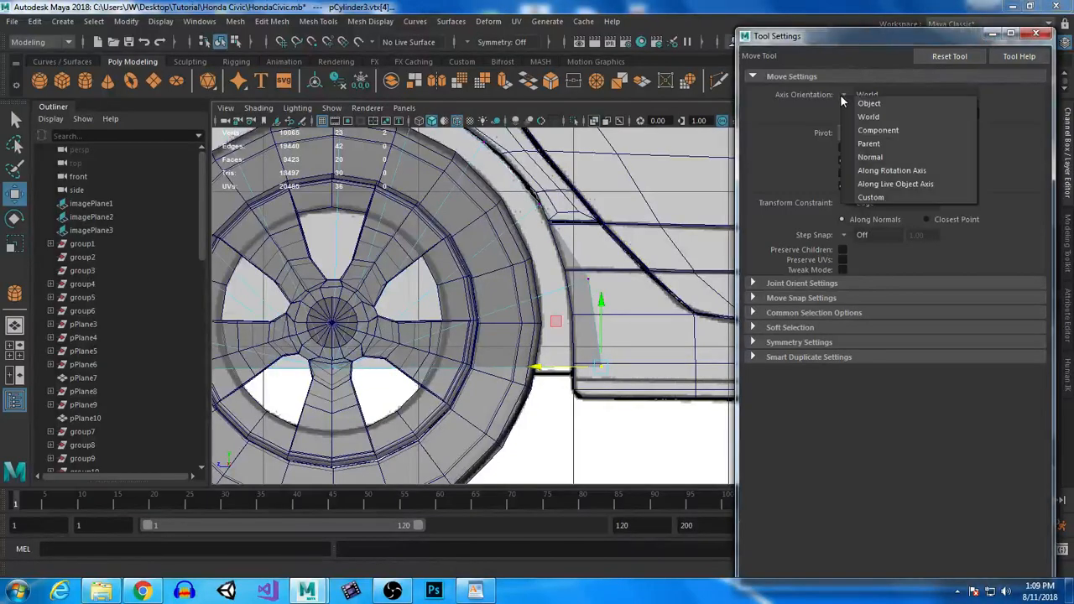
{"action": "left_click", "coordinate": [881, 100]}
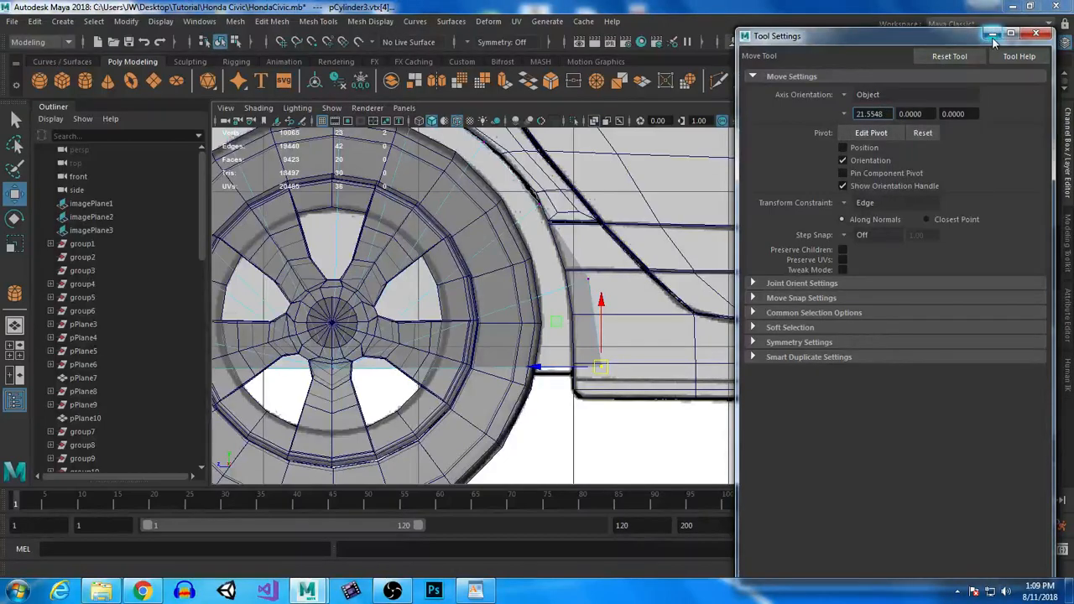
- Try moving the front-side vertices with the pivot's Position option on, undo the moves, and turn the option off
{"action": "left_click", "coordinate": [844, 149]}
{"action": "left_click_drag", "start_coordinate": [534, 367], "coordinate": [503, 366]}
{"action": "key", "text": "ctrl+z"}
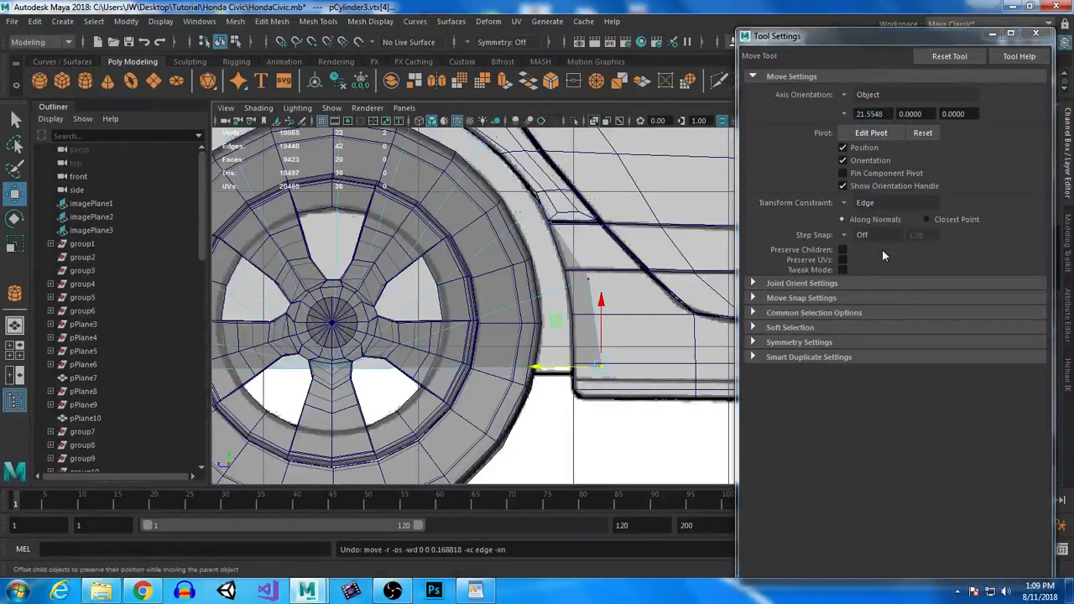
{"action": "key", "text": "d"}
{"action": "mouse_move", "coordinate": [535, 368]}
{"action": "left_mouse_down"}
{"action": "mouse_move", "coordinate": [468, 370]}
{"action": "mouse_move", "coordinate": [550, 368]}
{"action": "left_mouse_up"}
{"action": "key", "text": "ctrl+z"}
{"action": "key", "text": "d"}
{"action": "key", "text": "ctrl+z"}
{"action": "left_click_drag", "start_coordinate": [522, 183], "coordinate": [547, 201]}
{"action": "key", "text": "ctrl+z"}
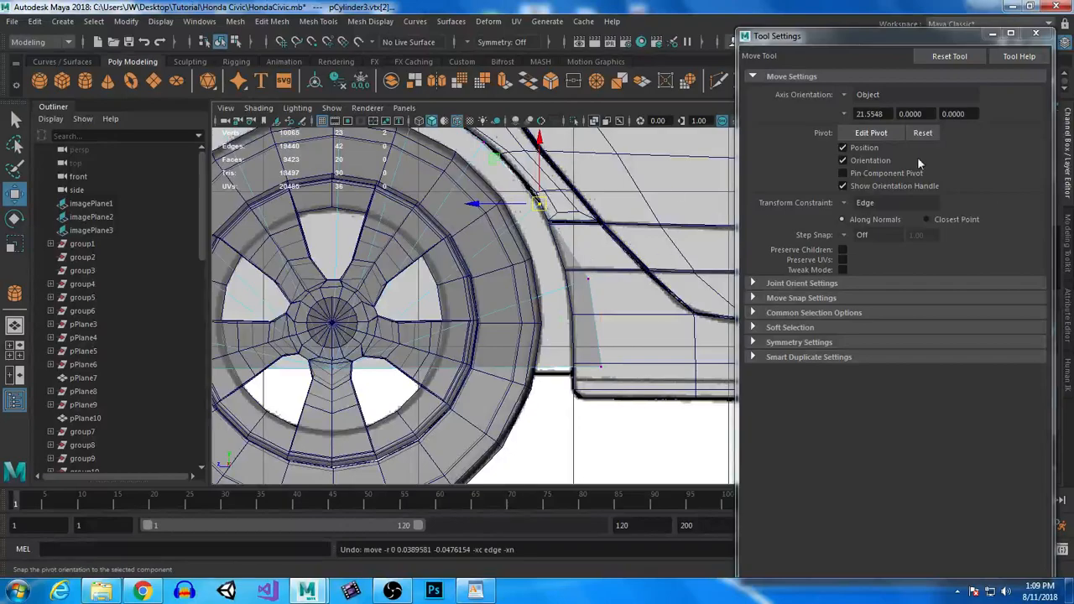
{"action": "left_click", "coordinate": [844, 149]}
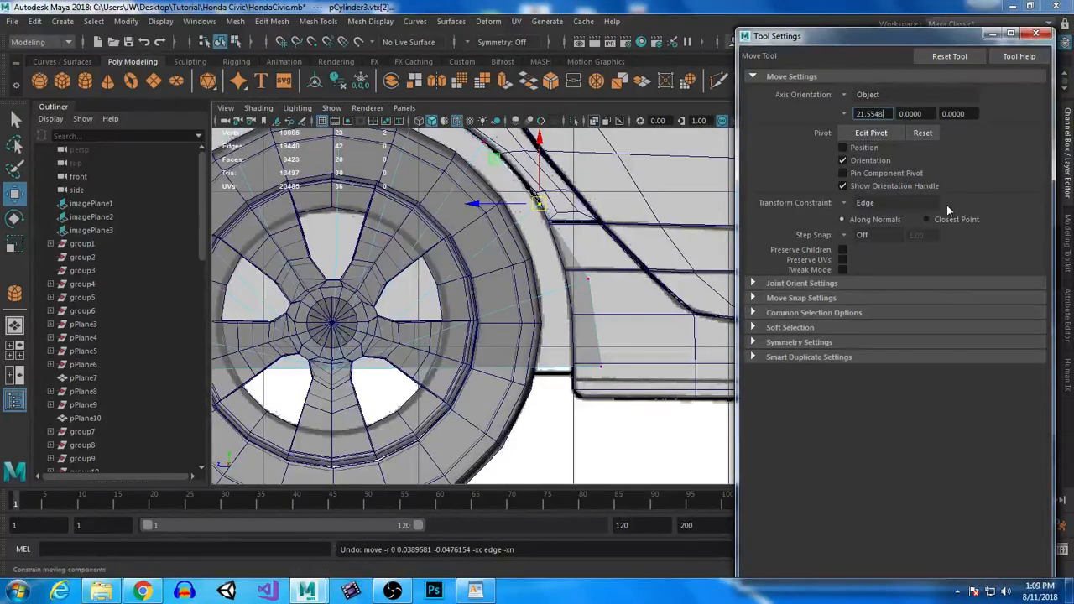
- Set the transform constraint to Off and scale the four lower front vertices of the wheel well into a straight vertical line
{"action": "left_click", "coordinate": [846, 204]}
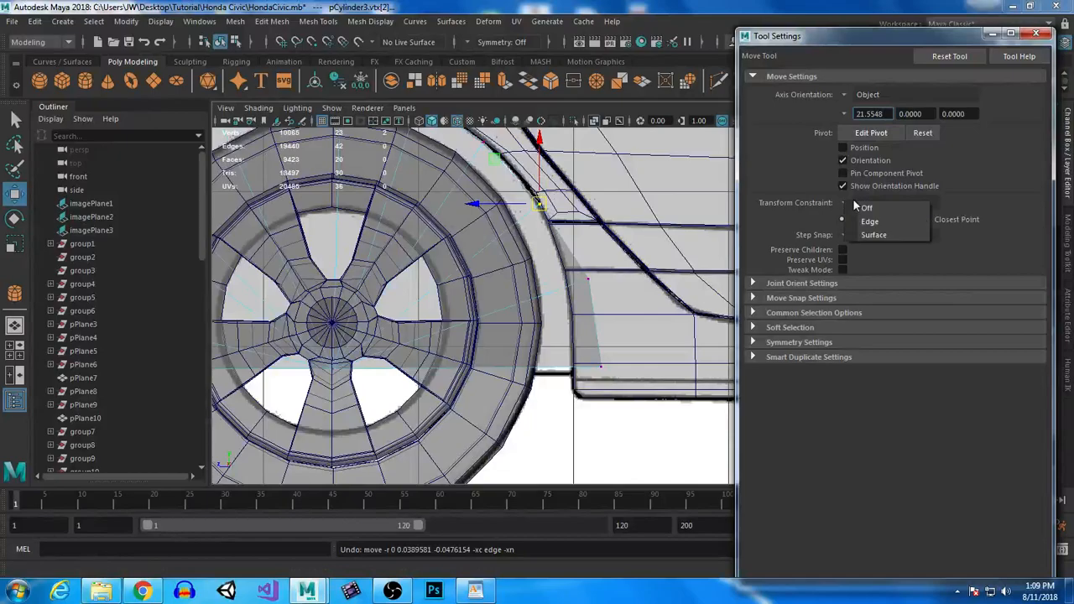
{"action": "left_click", "coordinate": [880, 210]}
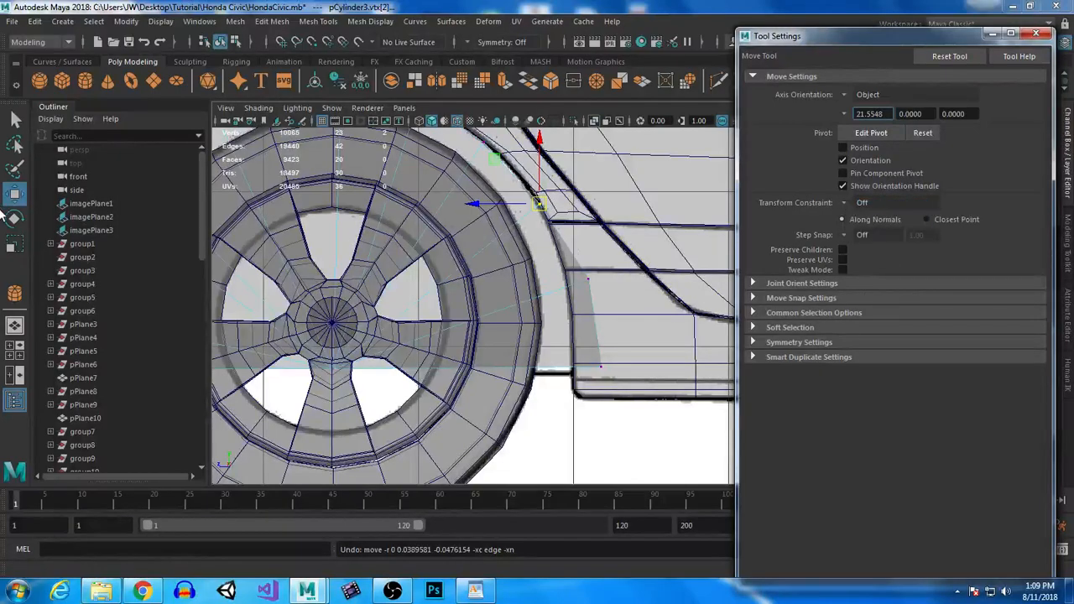
{"action": "left_click", "coordinate": [14, 243]}
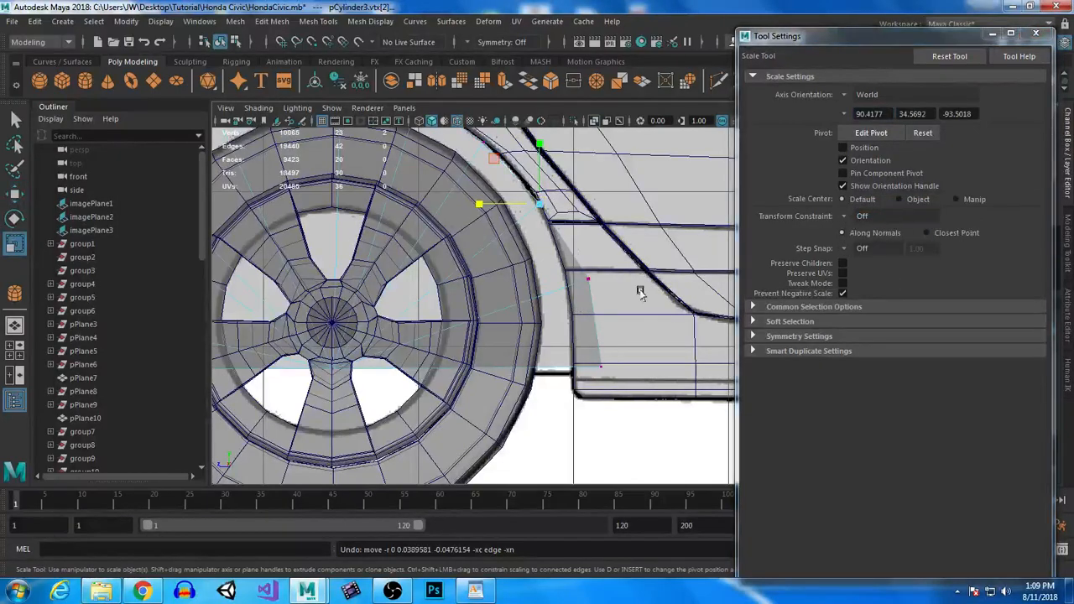
{"action": "left_click_drag", "start_coordinate": [553, 266], "coordinate": [644, 428]}
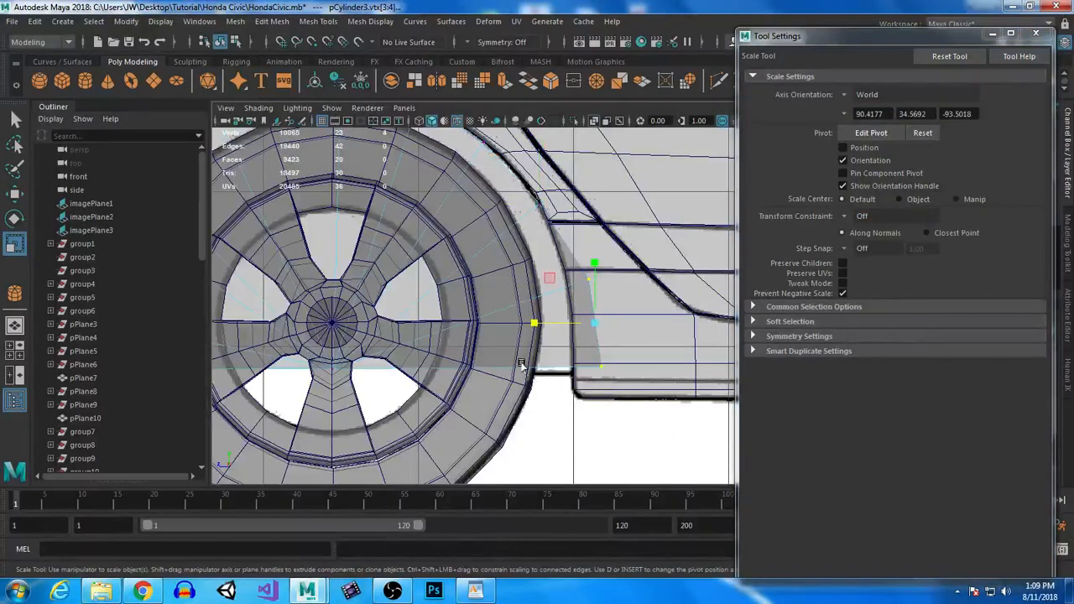
- Move the four aligned vertices onto the front edge of the wheel arch and close the tool settings
{"action": "key", "text": "w"}
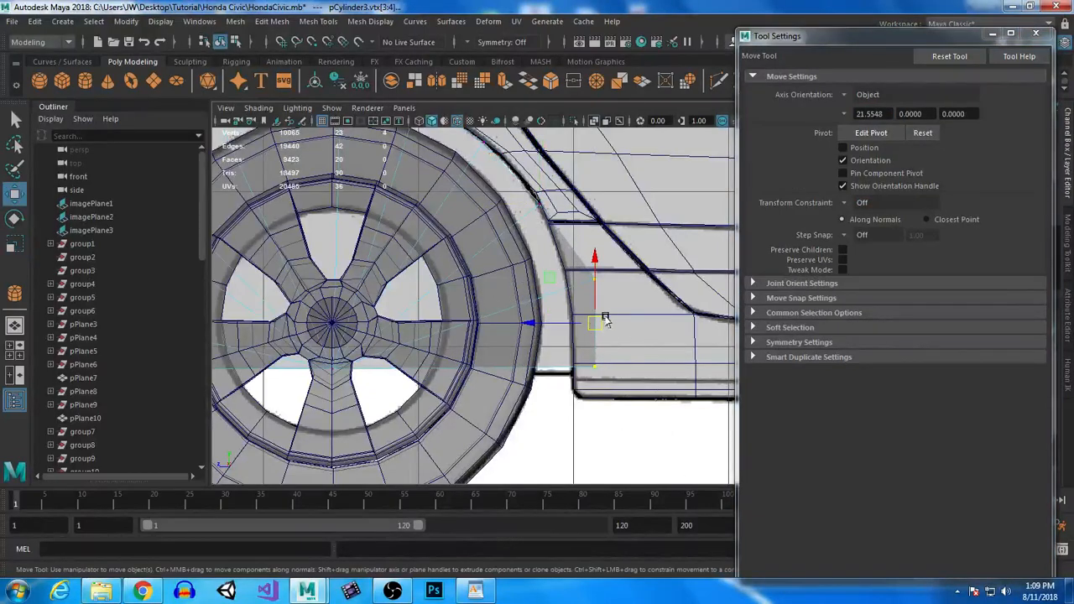
{"action": "left_click_drag", "start_coordinate": [588, 324], "coordinate": [566, 329]}
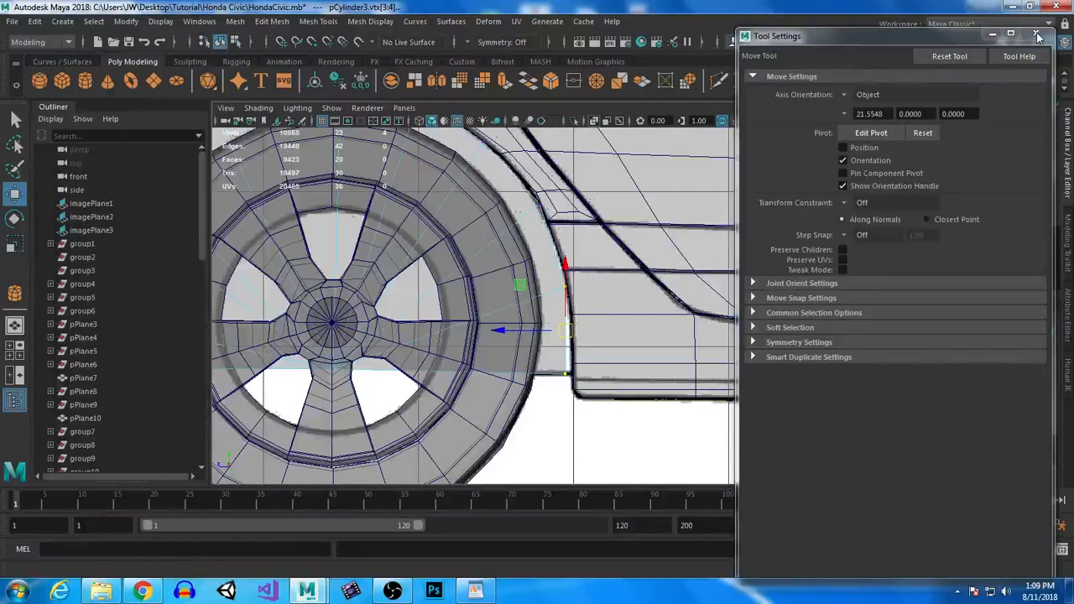
{"action": "left_click", "coordinate": [1037, 35]}
- In the perspective view, select the wheel well's outer border edges along the arch and extrude them into a narrow lip
{"action": "right_click_drag", "start_coordinate": [515, 199], "coordinate": [515, 154]}
{"action": "key", "text": "space"}
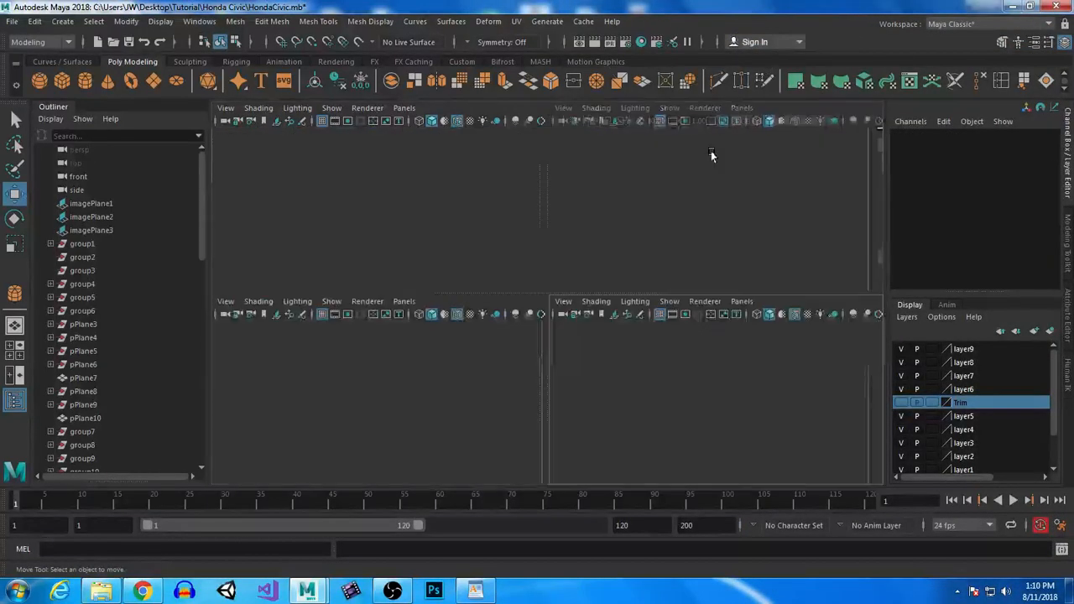
{"action": "key", "text": "space"}
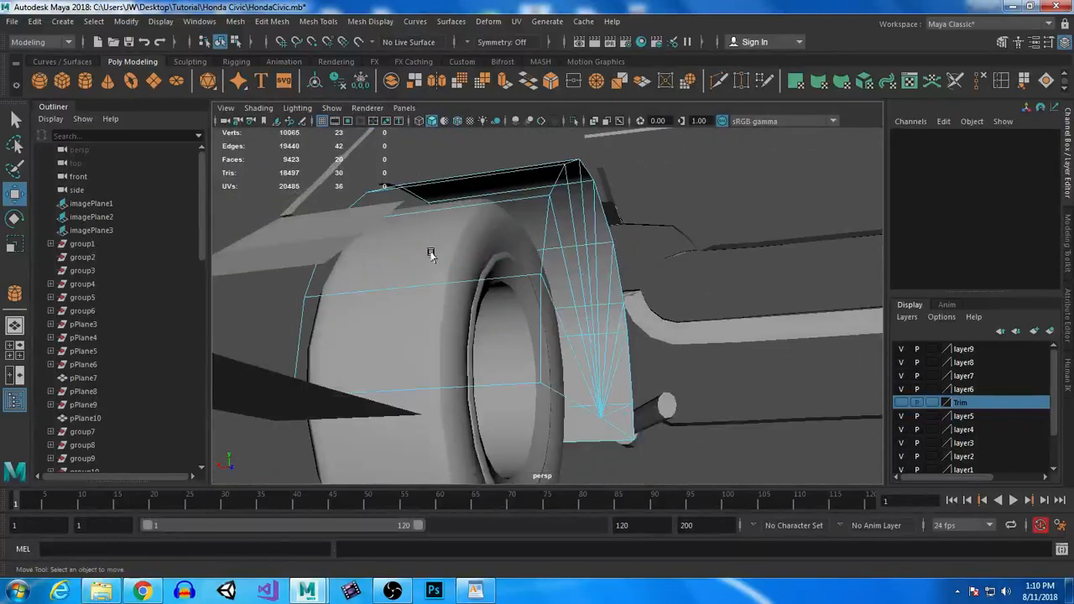
{"action": "double_click", "coordinate": [290, 325]}
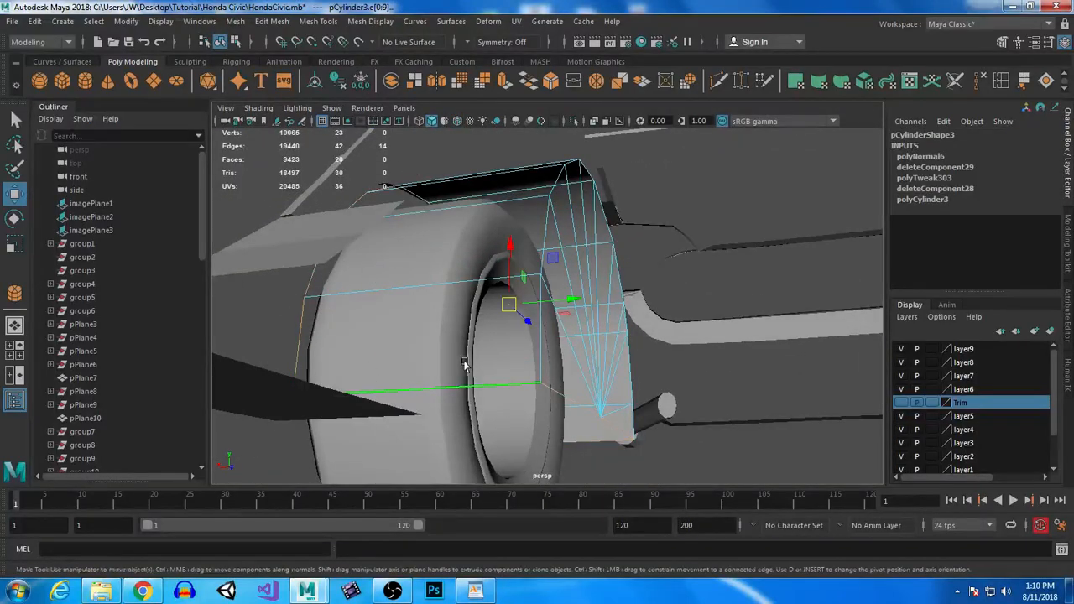
{"action": "left_click_drag", "start_coordinate": [465, 365], "coordinate": [512, 334], "text": "alt"}
{"action": "left_click_drag", "start_coordinate": [549, 427], "coordinate": [594, 366], "text": "alt"}
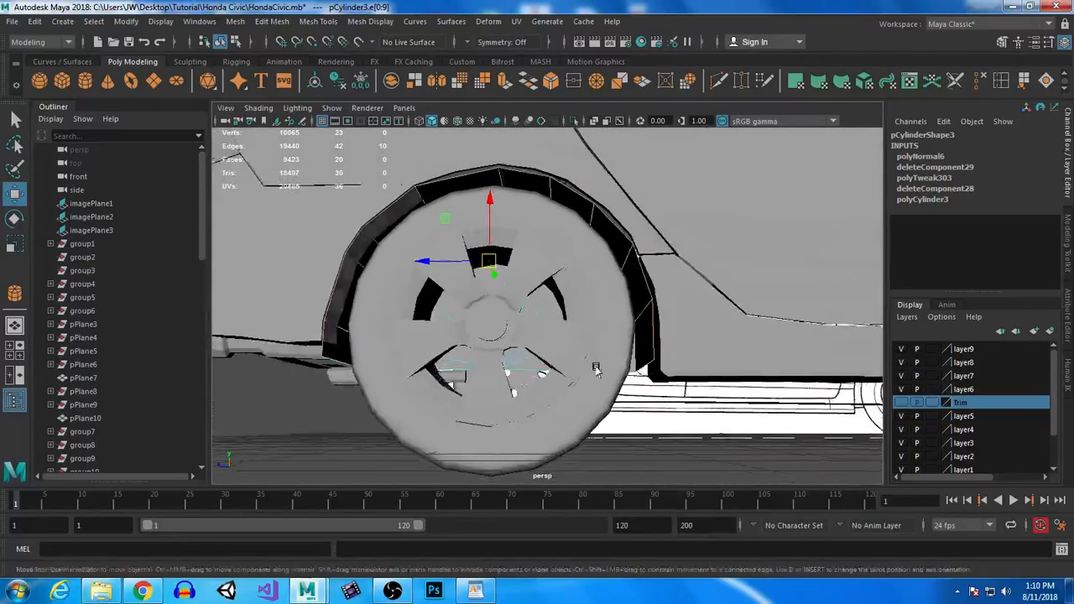
{"action": "key", "text": "ctrl+e"}
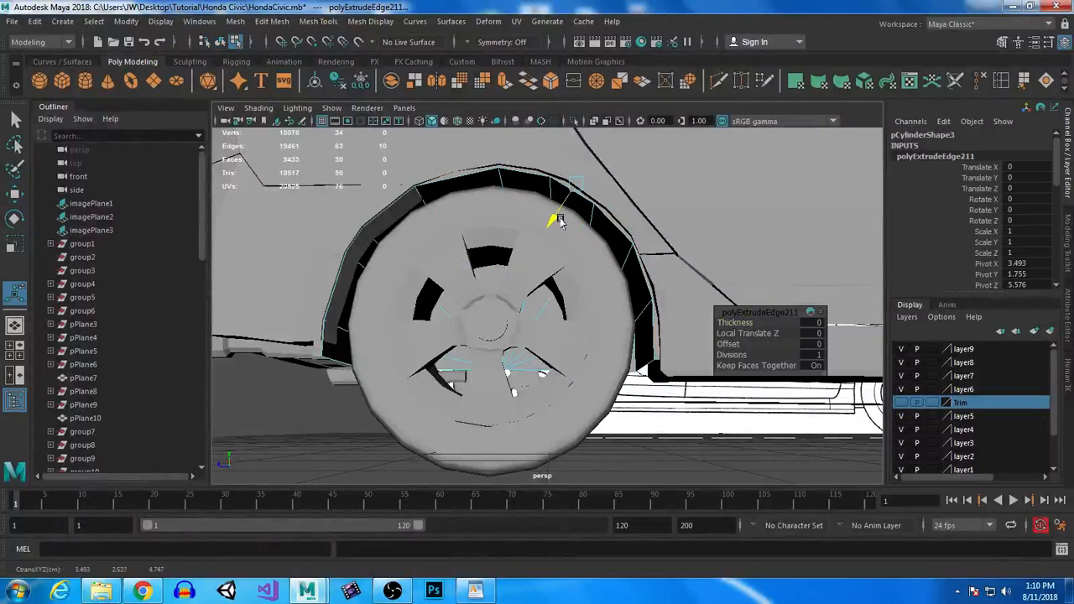
{"action": "left_click_drag", "start_coordinate": [562, 220], "coordinate": [561, 221]}
{"action": "left_click_drag", "start_coordinate": [464, 290], "coordinate": [481, 333], "text": "alt"}
- Raise the bottom edge at the rear end of the extruded lip to the lower edge of the bumper
{"action": "right_click_drag", "start_coordinate": [418, 204], "coordinate": [369, 179]}
{"action": "right_click_drag", "start_coordinate": [431, 206], "coordinate": [431, 164]}
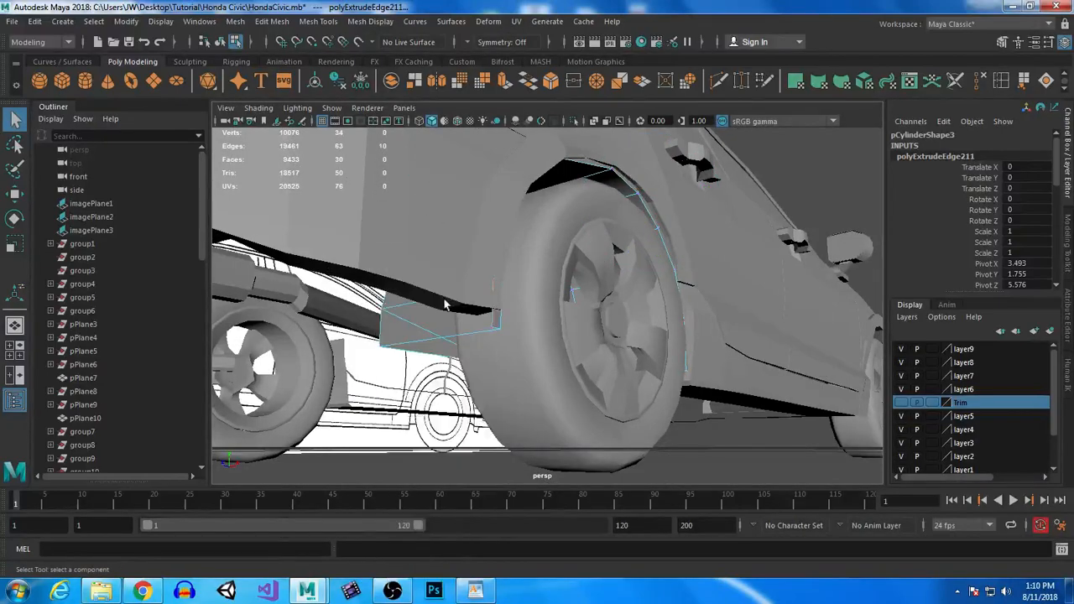
{"action": "left_click", "coordinate": [475, 340]}
{"action": "key", "text": "w"}
{"action": "left_click_drag", "start_coordinate": [498, 264], "coordinate": [497, 244]}
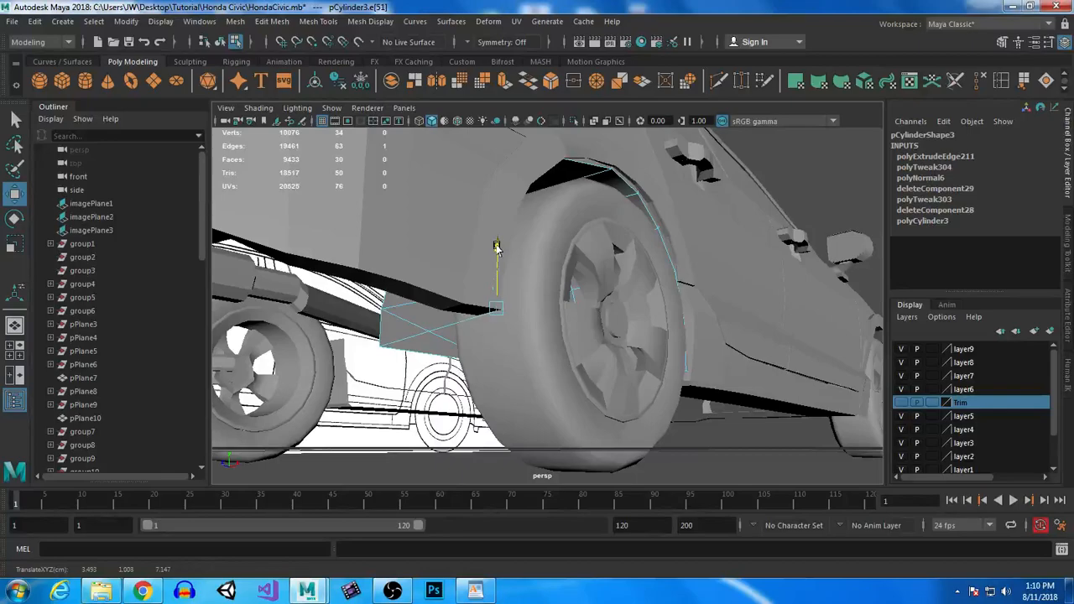
{"action": "left_click_drag", "start_coordinate": [653, 288], "coordinate": [578, 302], "text": "alt"}
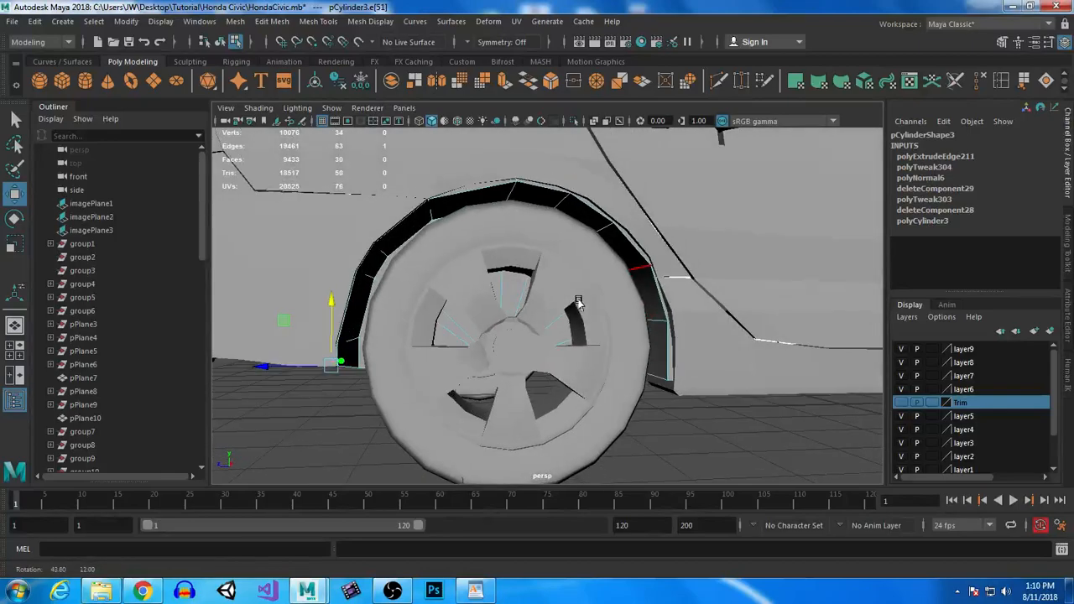
- Turn on X-ray shading and insert an edge loop along the wheel well's extruded lip
{"action": "scroll", "coordinate": [626, 246], "scroll_direction": "up", "scroll_amount": 3}
{"action": "middle_click_drag", "start_coordinate": [626, 247], "coordinate": [629, 288], "text": "alt"}
{"action": "left_click", "coordinate": [626, 121]}
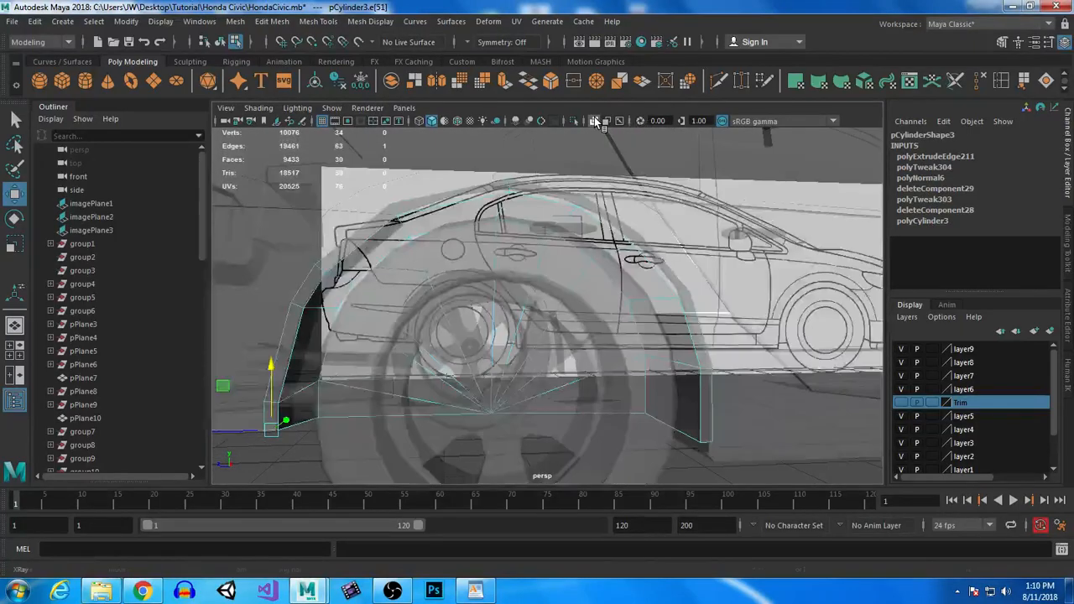
{"action": "left_click", "coordinate": [993, 84]}
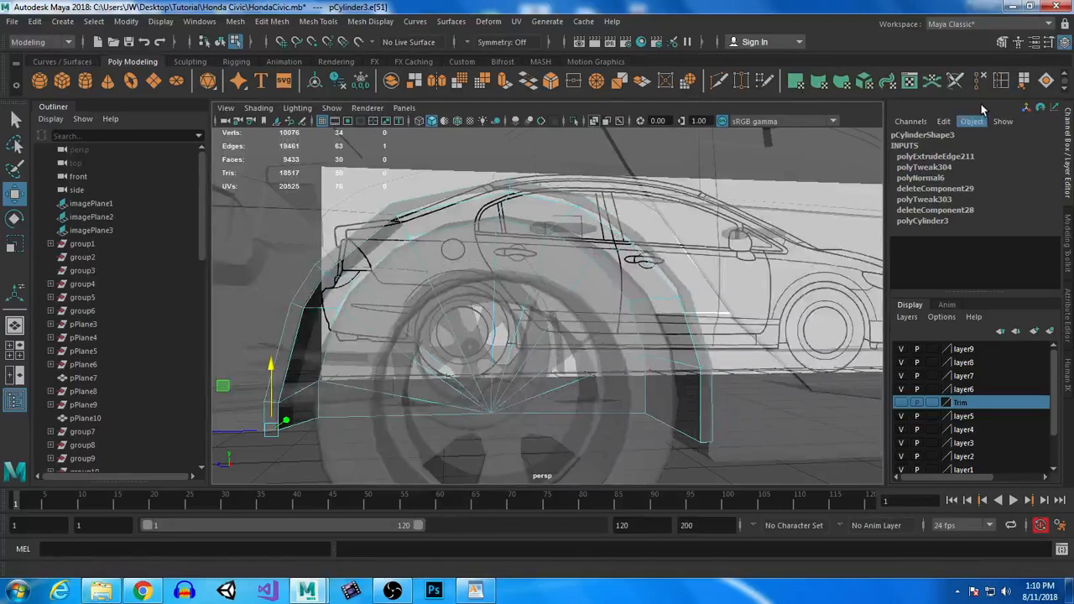
{"action": "left_click", "coordinate": [580, 197]}
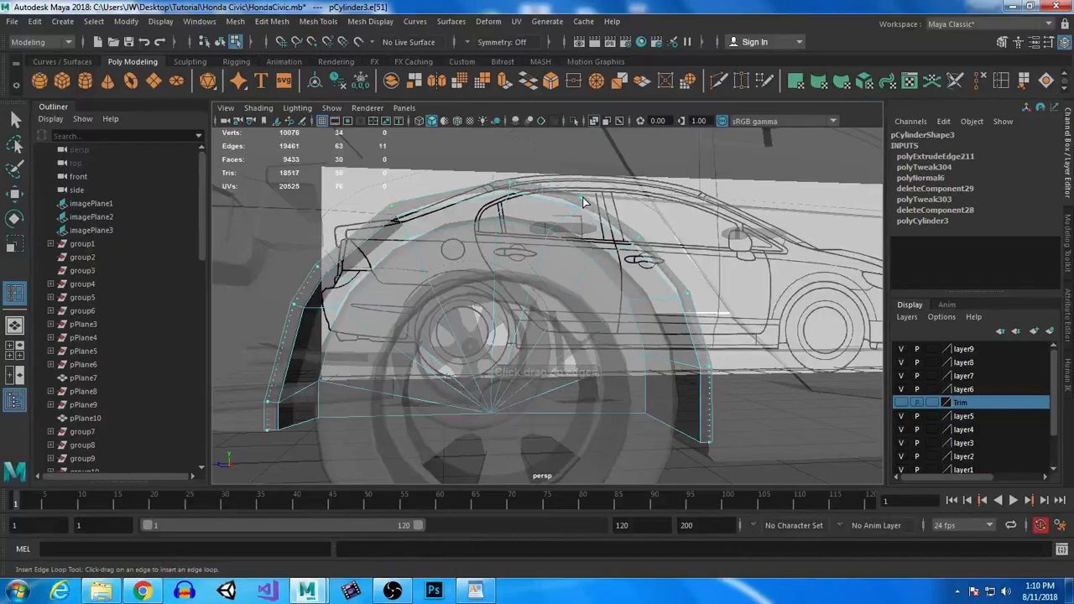
{"action": "left_click", "coordinate": [585, 201]}
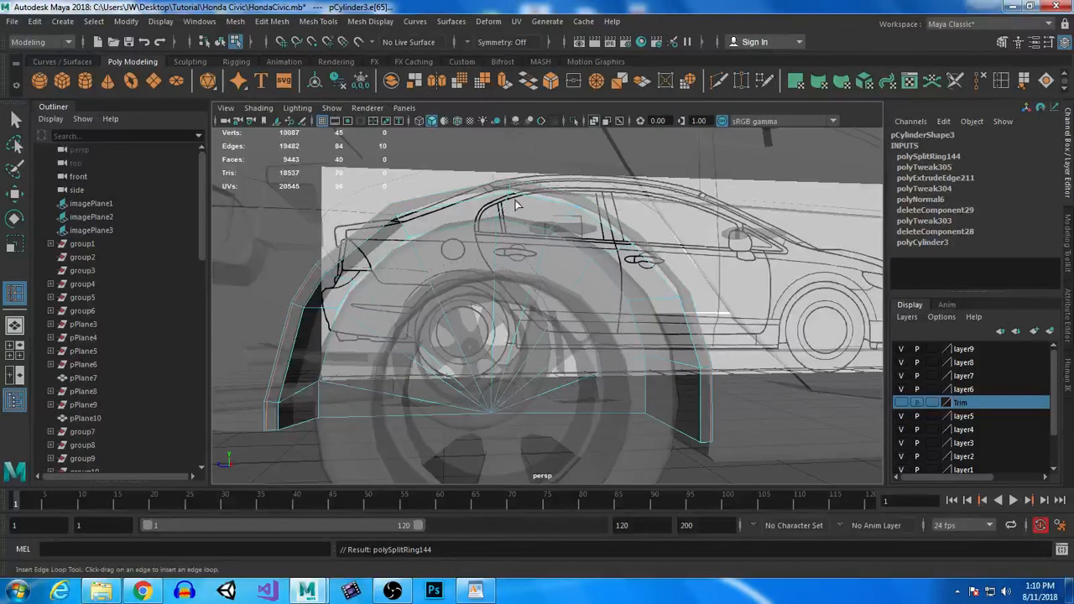
- Insert three more edge loops around the wheel well, near the lip and near the inner back edge
{"action": "scroll", "coordinate": [518, 206], "scroll_direction": "up", "scroll_amount": 3}
{"action": "middle_click_drag", "start_coordinate": [528, 168], "coordinate": [535, 235], "text": "alt"}
{"action": "scroll", "coordinate": [514, 198], "scroll_direction": "up", "scroll_amount": 3}
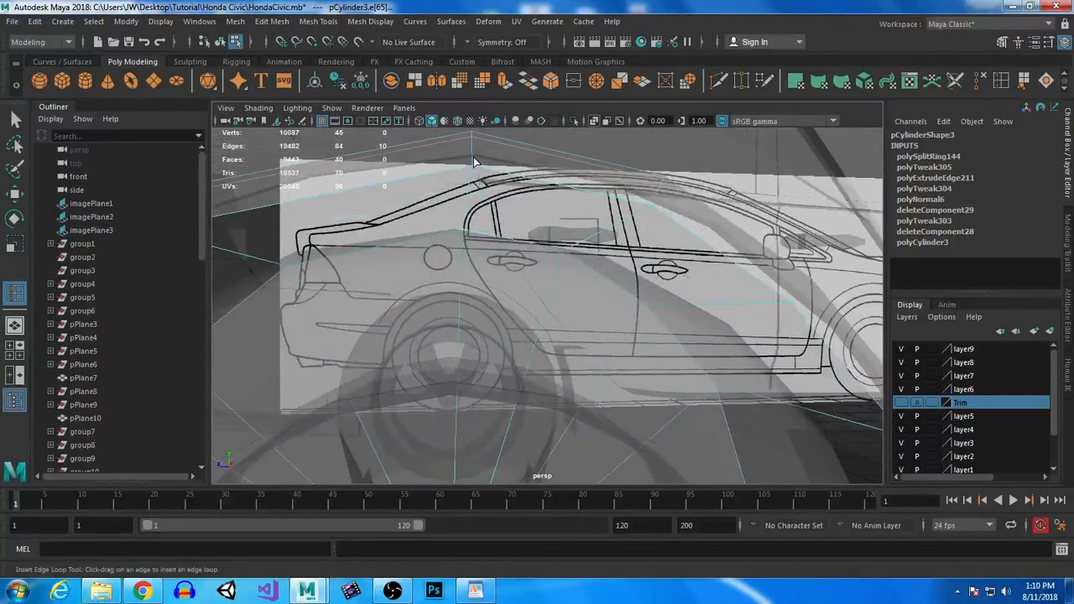
{"action": "left_click", "coordinate": [475, 165]}
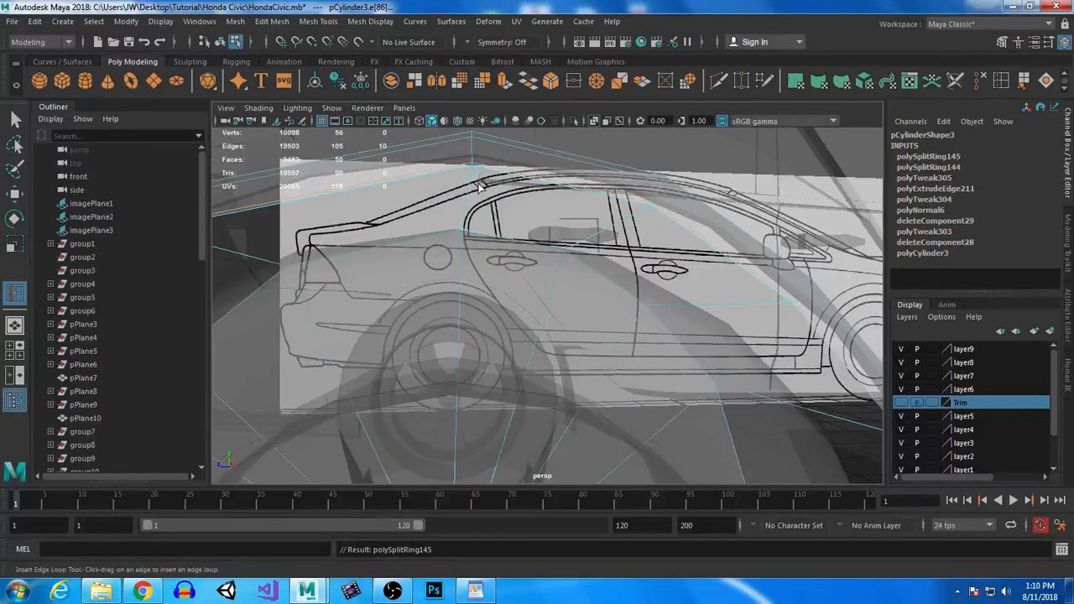
{"action": "left_click", "coordinate": [473, 178]}
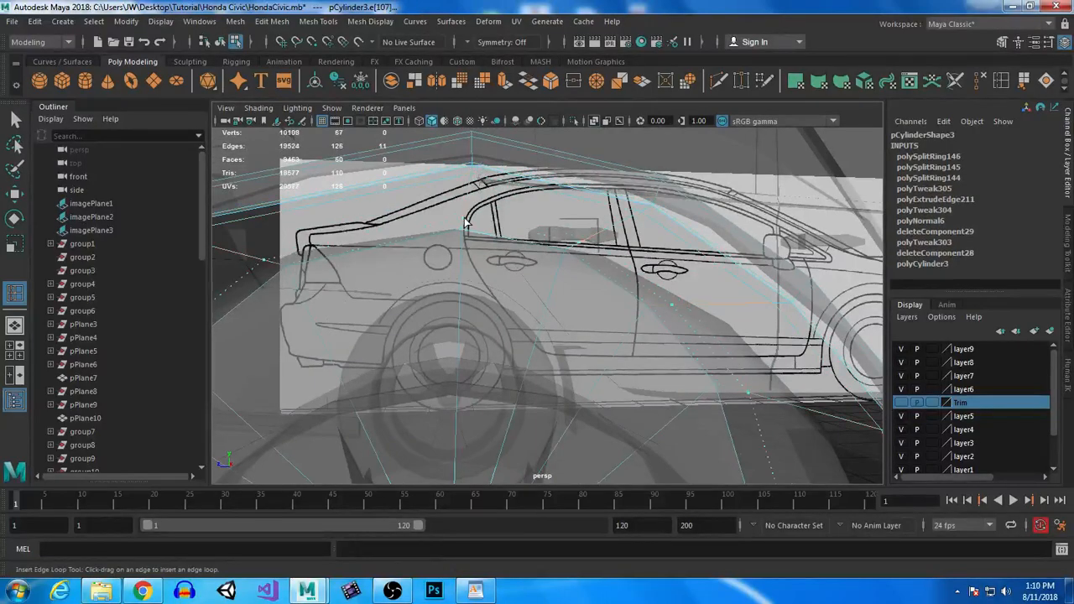
{"action": "left_click", "coordinate": [467, 243]}
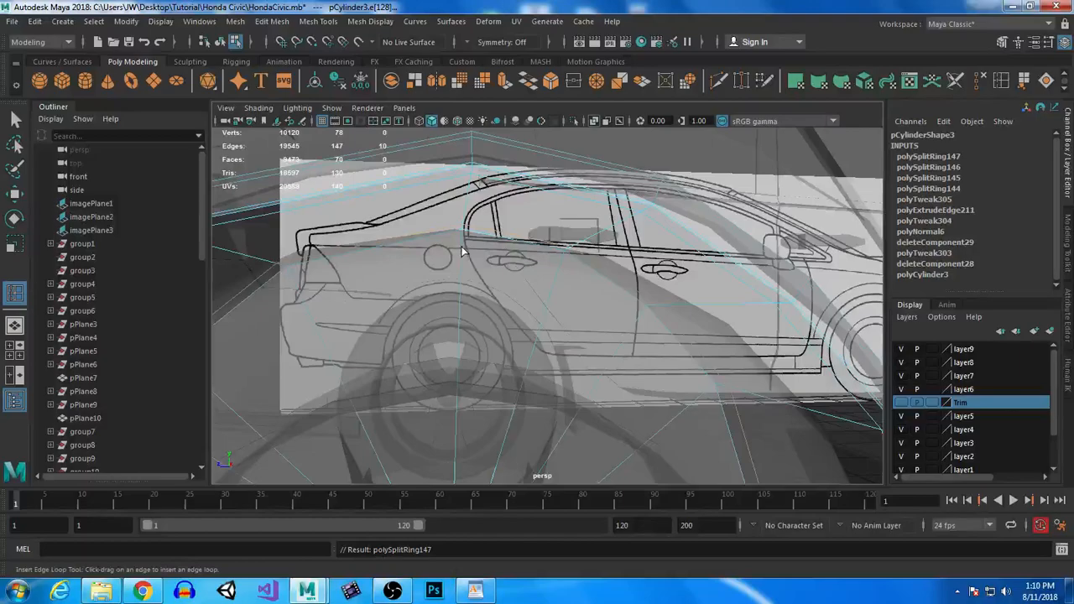
- Display the wheel well in smooth preview and turn off X-ray shading
{"action": "right_click_drag", "start_coordinate": [551, 333], "coordinate": [513, 288], "text": "alt"}
{"action": "left_click_drag", "start_coordinate": [513, 288], "coordinate": [506, 319], "text": "alt"}
{"action": "right_click_drag", "start_coordinate": [506, 319], "coordinate": [508, 338], "text": "alt"}
{"action": "key", "text": "3"}
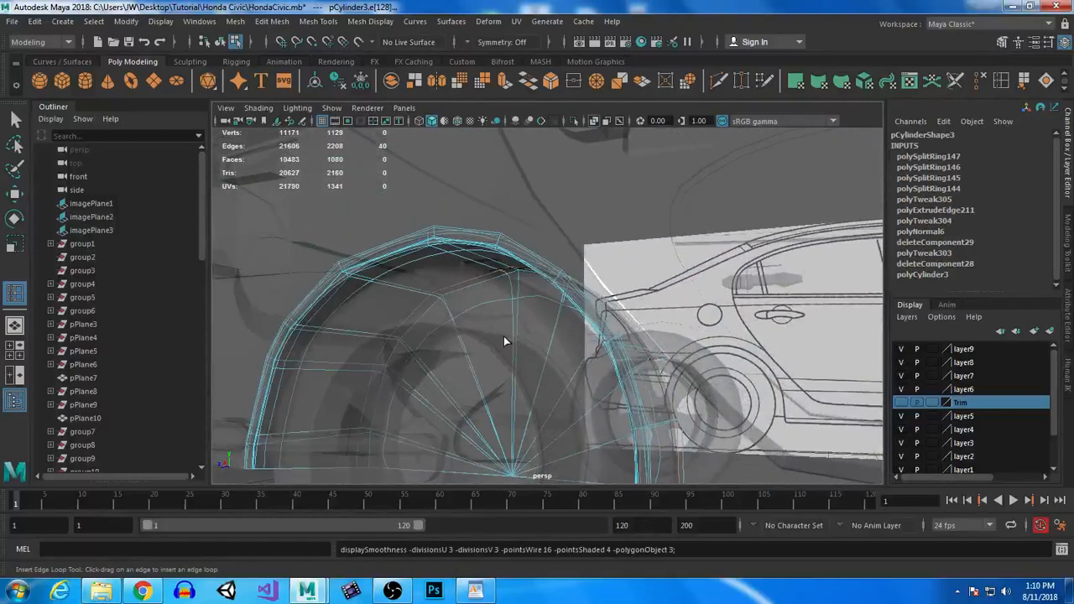
{"action": "key", "text": "q"}
{"action": "scroll", "coordinate": [578, 132], "scroll_direction": "down", "scroll_amount": 3}
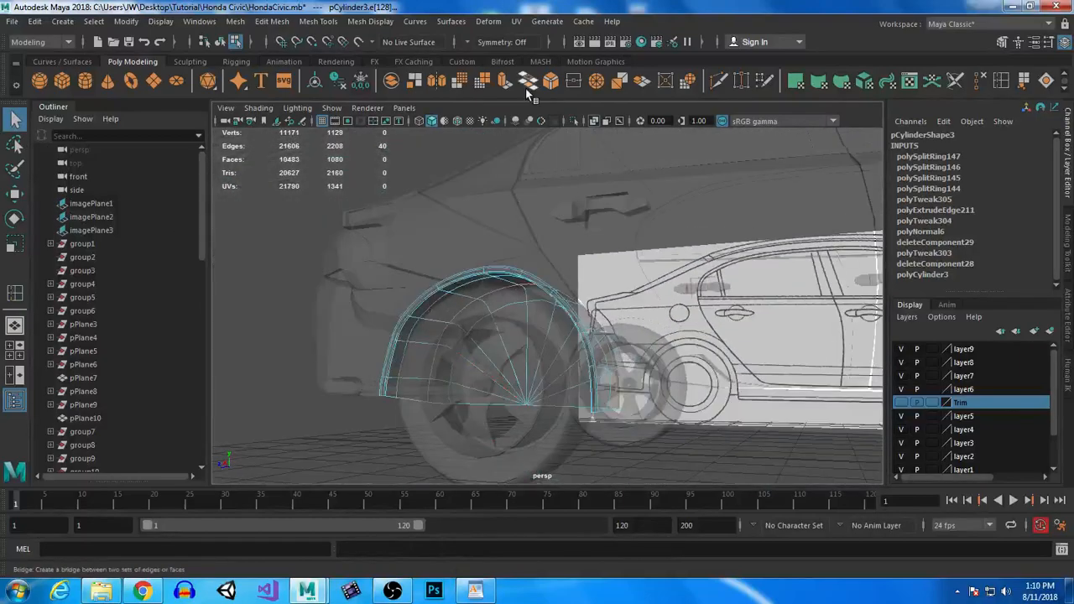
{"action": "left_click", "coordinate": [594, 123]}
- Return to object mode and display the wheel and the rear body parts in smooth preview to check the arch fit
{"action": "middle_click_drag", "start_coordinate": [511, 359], "coordinate": [558, 270], "text": "alt"}
{"action": "left_click_drag", "start_coordinate": [512, 258], "coordinate": [596, 386], "text": "alt"}
{"action": "right_click_drag", "start_coordinate": [596, 386], "coordinate": [536, 325], "text": "alt"}
{"action": "left_click_drag", "start_coordinate": [438, 210], "coordinate": [588, 453]}
{"action": "right_click_drag", "start_coordinate": [545, 246], "coordinate": [609, 129]}
{"action": "left_click", "coordinate": [478, 375]}
{"action": "left_click_drag", "start_coordinate": [445, 182], "coordinate": [551, 390]}
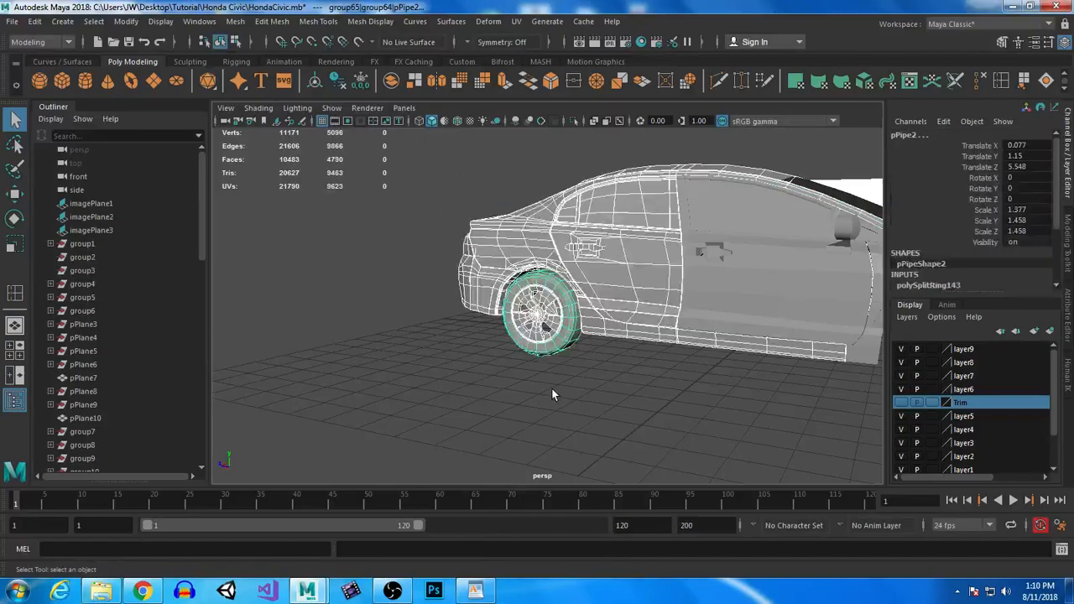
{"action": "key", "text": "3"}
{"action": "left_click", "coordinate": [552, 386]}
{"action": "right_click_drag", "start_coordinate": [497, 266], "coordinate": [690, 493], "text": "alt"}
{"action": "left_click_drag", "start_coordinate": [529, 358], "coordinate": [557, 325], "text": "alt"}
{"action": "scroll", "coordinate": [508, 242], "scroll_direction": "up", "scroll_amount": 3}
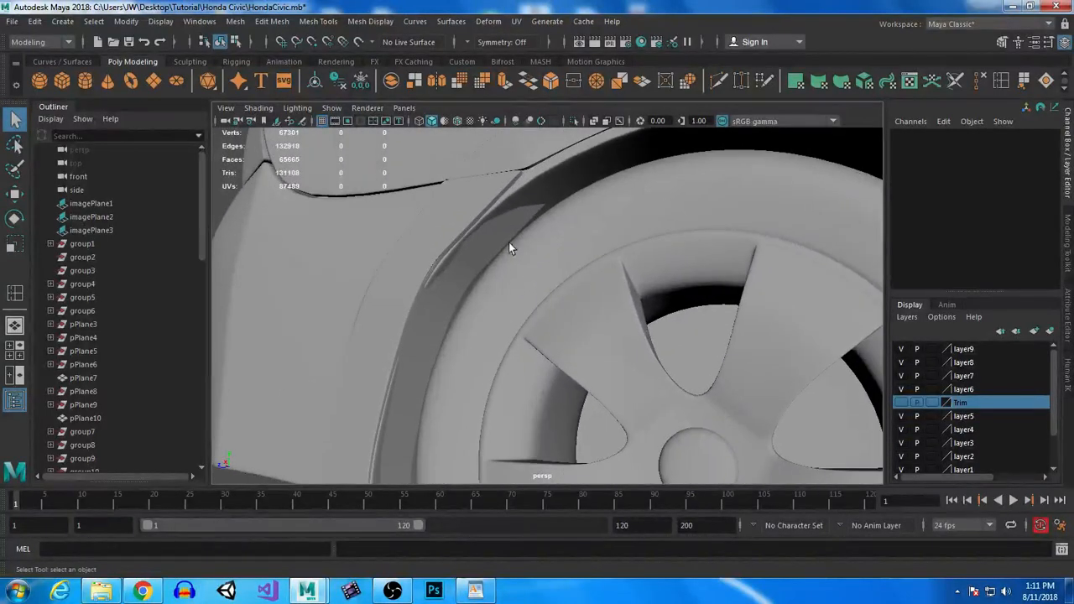
- Move the vertices along the lower rear side of the rear wheel well toward the wheel in the side view
{"action": "left_click", "coordinate": [553, 191]}
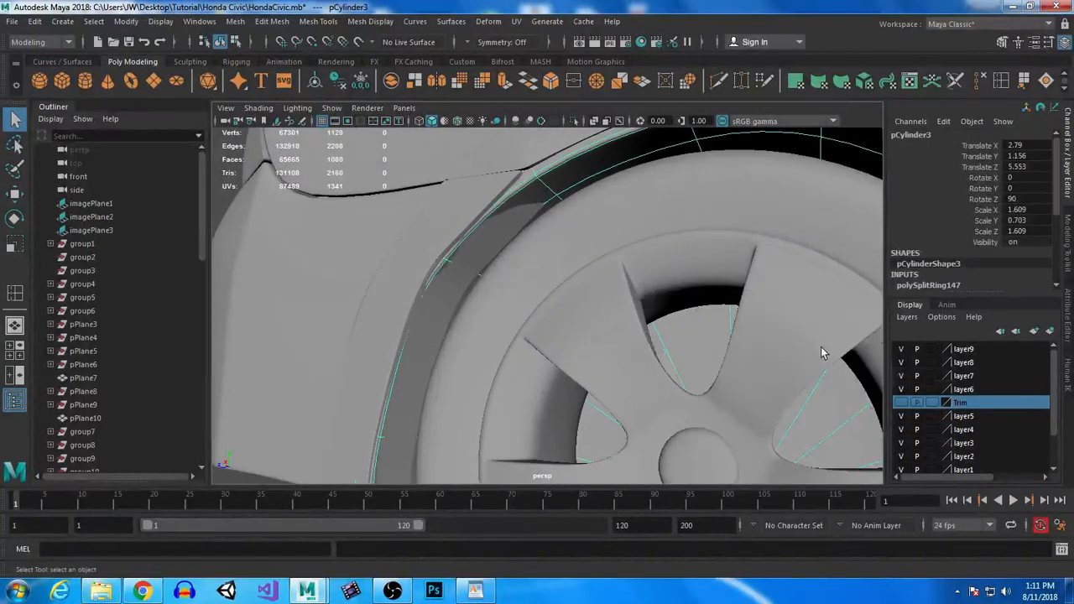
{"action": "key", "text": "space"}
{"action": "key", "text": "space"}
{"action": "right_click_drag", "start_coordinate": [538, 204], "coordinate": [471, 172]}
{"action": "middle_click_drag", "start_coordinate": [453, 158], "coordinate": [730, 156], "text": "alt"}
{"action": "left_click_drag", "start_coordinate": [309, 288], "coordinate": [391, 389]}
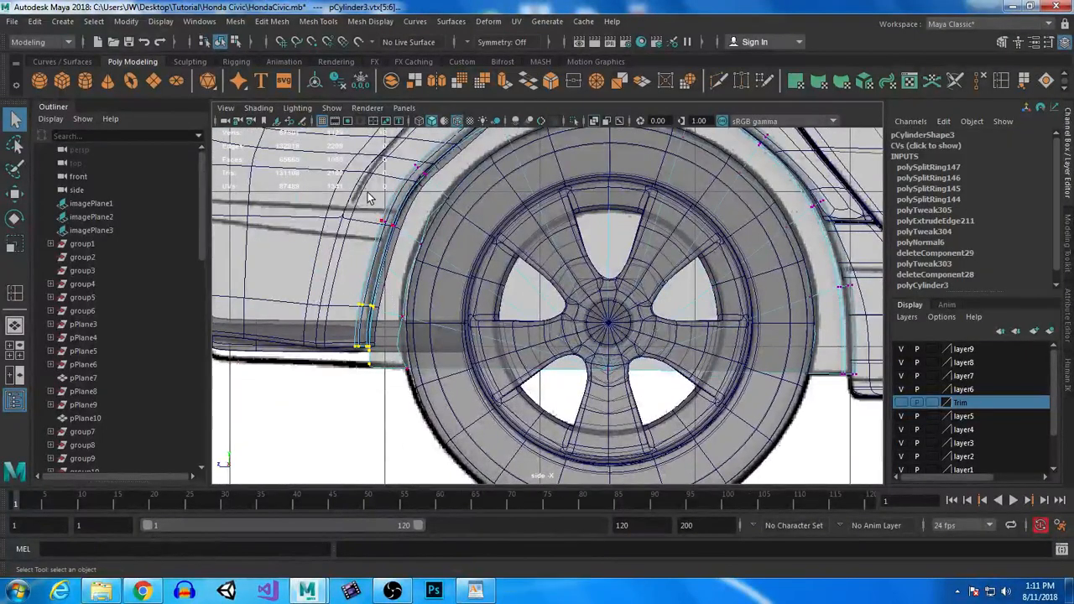
{"action": "left_click_drag", "start_coordinate": [403, 154], "coordinate": [433, 197], "text": "shift"}
{"action": "key", "text": "w"}
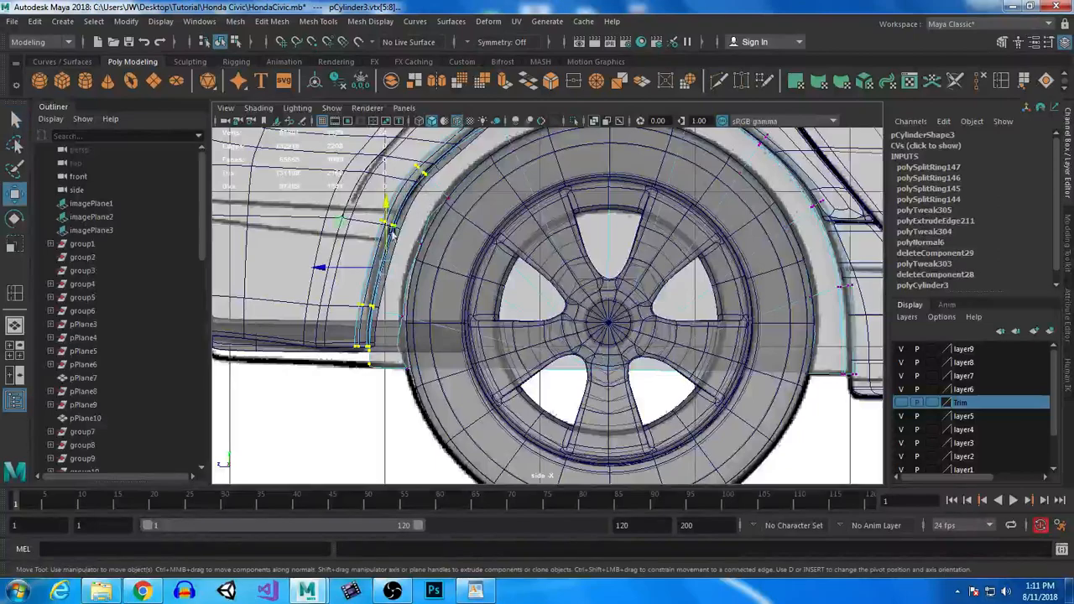
{"action": "left_click_drag", "start_coordinate": [324, 266], "coordinate": [328, 267]}
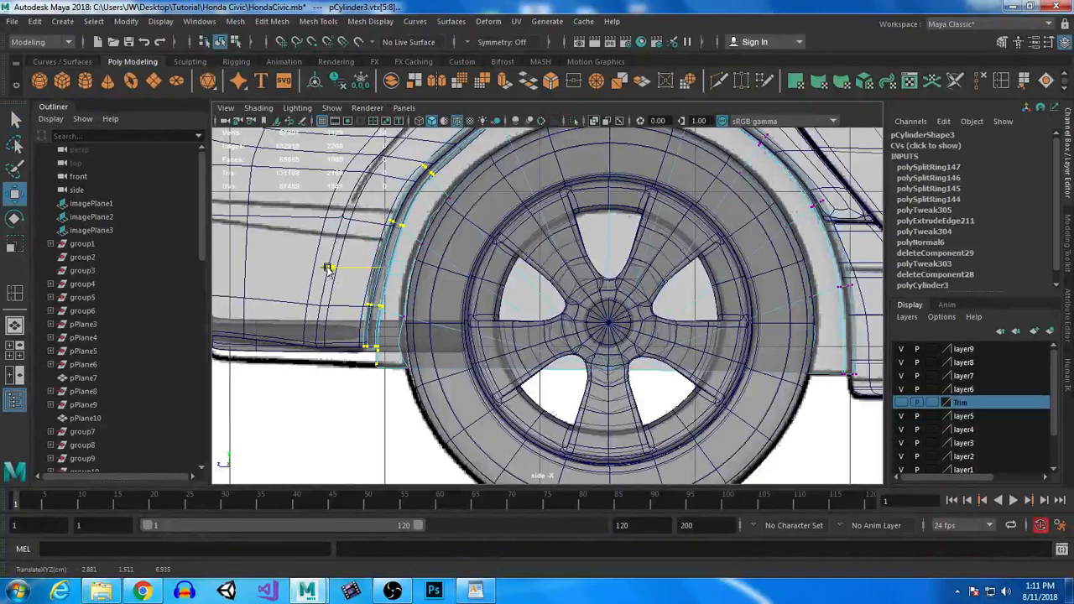
{"action": "key", "text": "space"}
{"action": "key", "text": "space"}
{"action": "scroll", "coordinate": [613, 233], "scroll_direction": "up", "scroll_amount": 3}
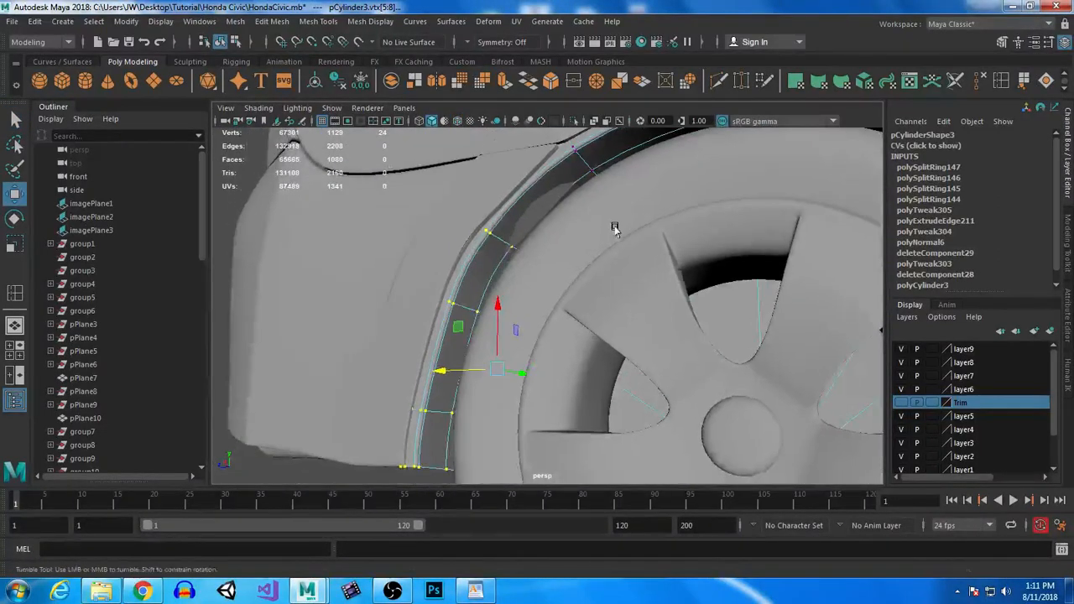
- Adjust the vertices at the upper rear of the wheel well to follow the body arch and return to object mode
{"action": "left_click_drag", "start_coordinate": [541, 265], "coordinate": [541, 262]}
{"action": "left_click_drag", "start_coordinate": [615, 176], "coordinate": [631, 217], "text": "shift"}
{"action": "left_click_drag", "start_coordinate": [563, 154], "coordinate": [563, 158]}
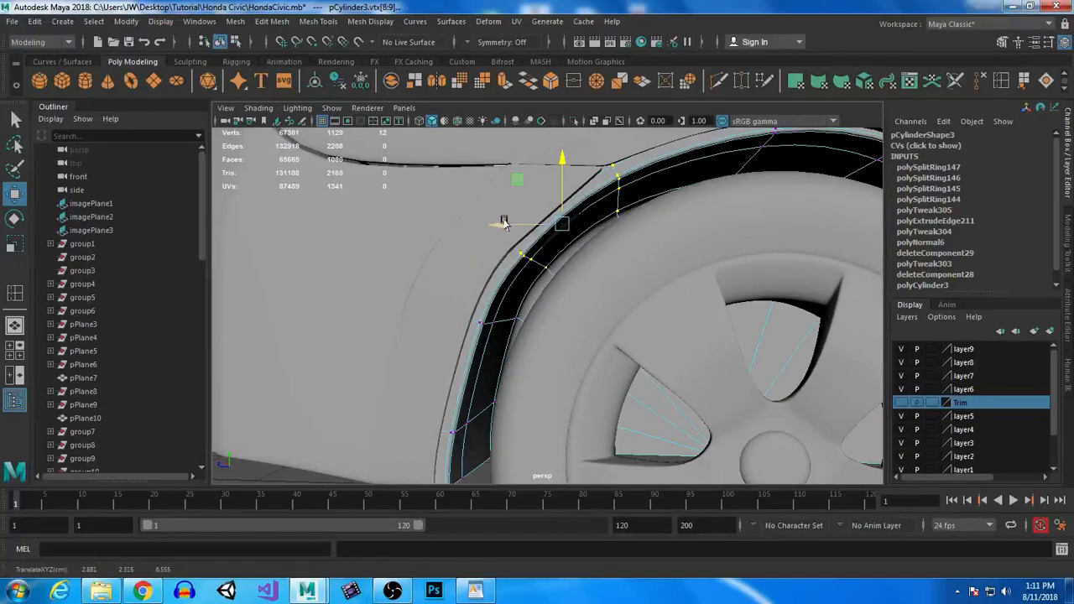
{"action": "left_click_drag", "start_coordinate": [504, 223], "coordinate": [521, 249]}
{"action": "left_click", "coordinate": [615, 165]}
{"action": "left_click", "coordinate": [551, 137]}
{"action": "right_click_drag", "start_coordinate": [636, 176], "coordinate": [676, 154]}
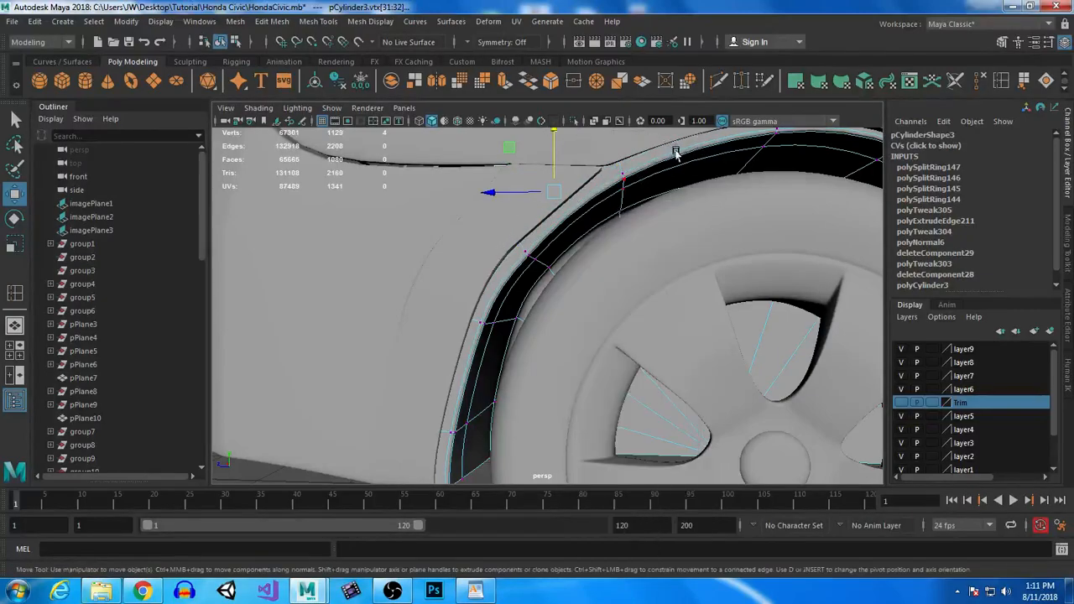
- Turn off smooth preview for the whole car
{"action": "scroll", "coordinate": [503, 324], "scroll_direction": "down", "scroll_amount": 6}
{"action": "left_click", "coordinate": [479, 414]}
{"action": "left_click_drag", "start_coordinate": [479, 414], "coordinate": [500, 365], "text": "alt"}
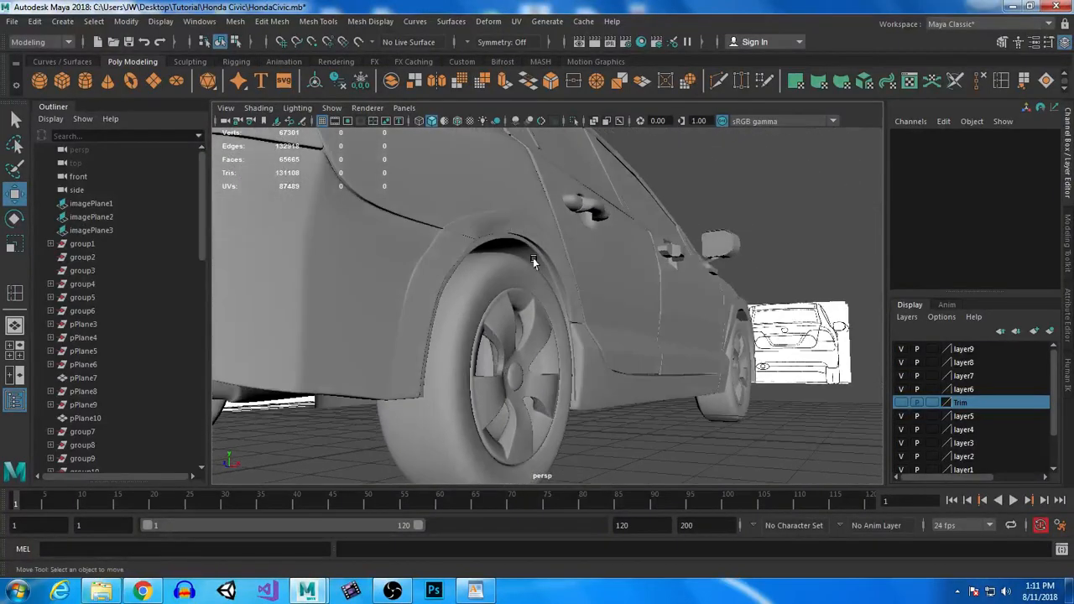
{"action": "left_click_drag", "start_coordinate": [533, 258], "coordinate": [491, 334], "text": "alt"}
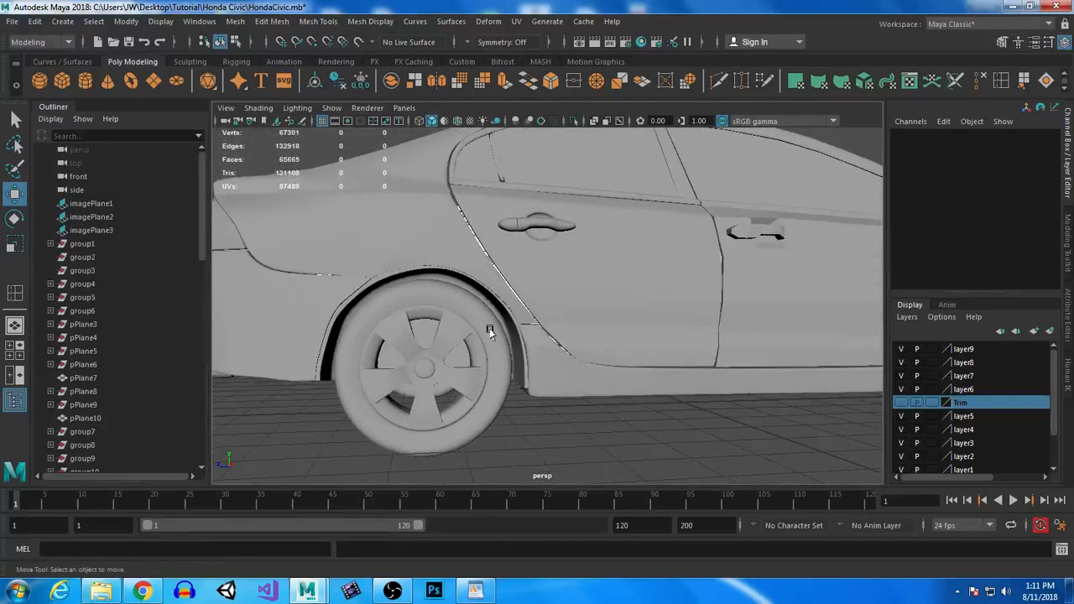
{"action": "scroll", "coordinate": [528, 366], "scroll_direction": "down", "scroll_amount": 2}
{"action": "left_click_drag", "start_coordinate": [545, 360], "coordinate": [485, 359], "text": "alt"}
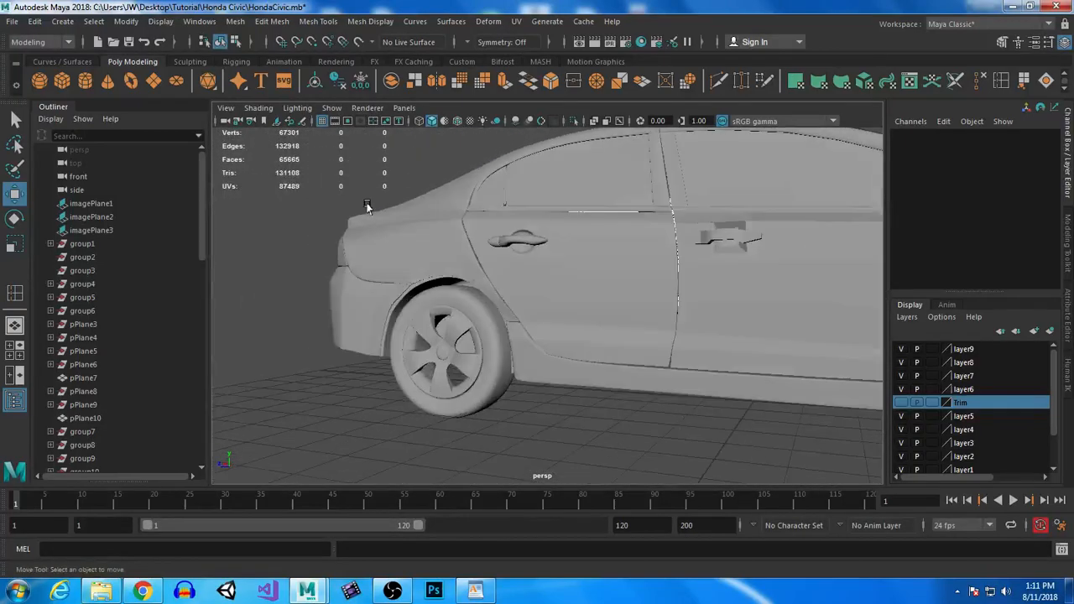
{"action": "scroll", "coordinate": [411, 222], "scroll_direction": "down", "scroll_amount": 5}
{"action": "left_click_drag", "start_coordinate": [384, 167], "coordinate": [642, 477]}
{"action": "key", "text": "1"}
{"action": "left_click", "coordinate": [626, 448]}
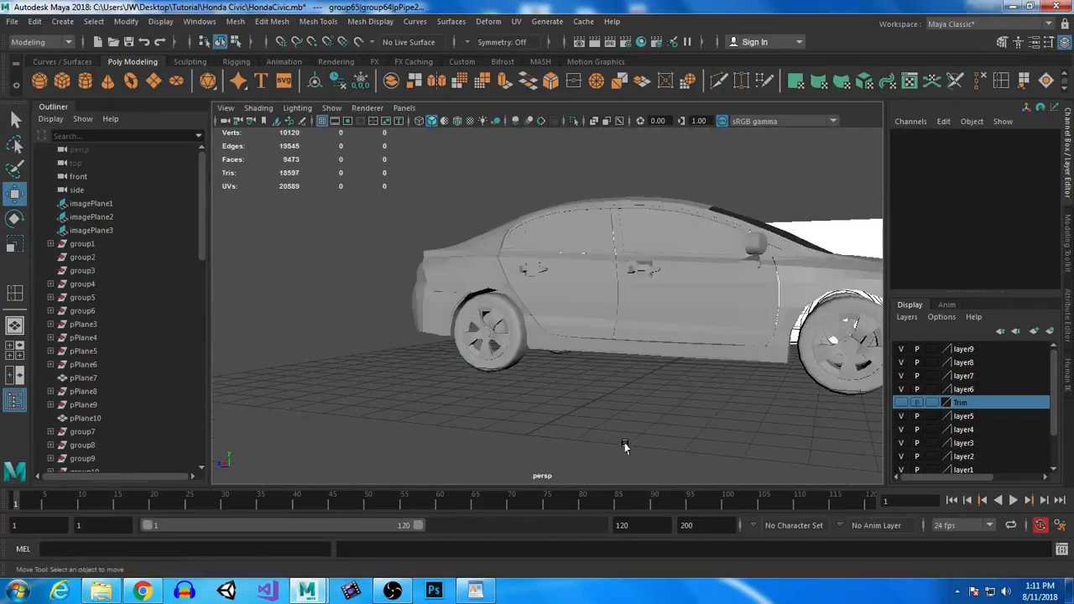
- Group the rear wheel well and duplicate it onto the opposite side of the car
{"action": "right_click_drag", "start_coordinate": [625, 448], "coordinate": [647, 522], "text": "alt"}
{"action": "left_click_drag", "start_coordinate": [399, 359], "coordinate": [429, 367], "text": "alt"}
{"action": "left_click", "coordinate": [422, 388]}
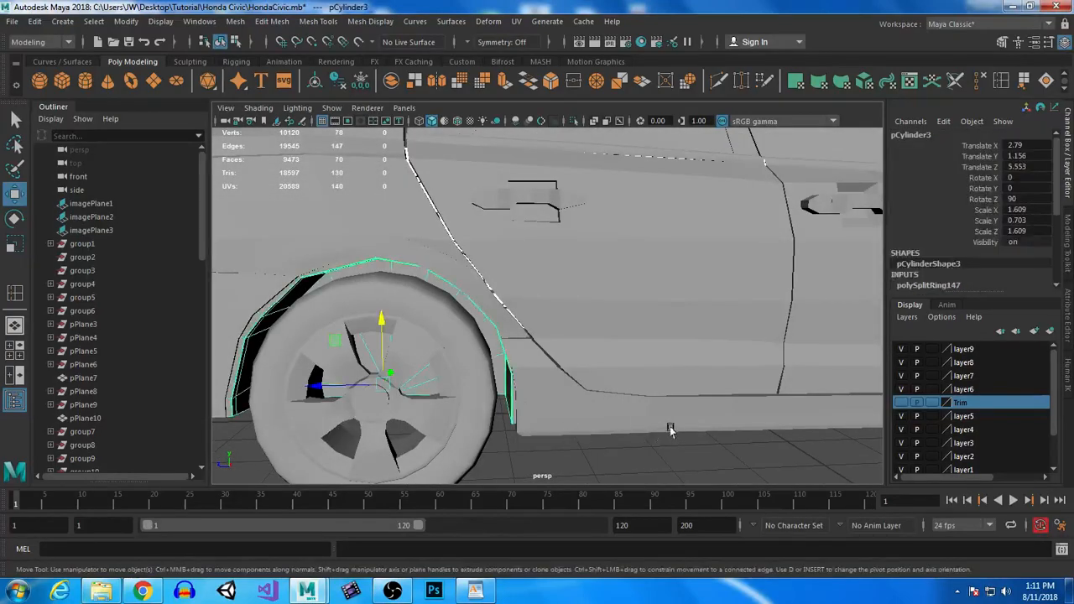
{"action": "scroll", "coordinate": [666, 431], "scroll_direction": "down", "scroll_amount": 4}
{"action": "key", "text": "ctrl+g"}
{"action": "left_click_drag", "start_coordinate": [542, 383], "coordinate": [537, 363], "text": "alt"}
- Duplicate both rear wheel wells, group the copies and move them onto the front wheels at Translate Z -11.238
{"action": "left_click", "coordinate": [526, 370], "text": "shift"}
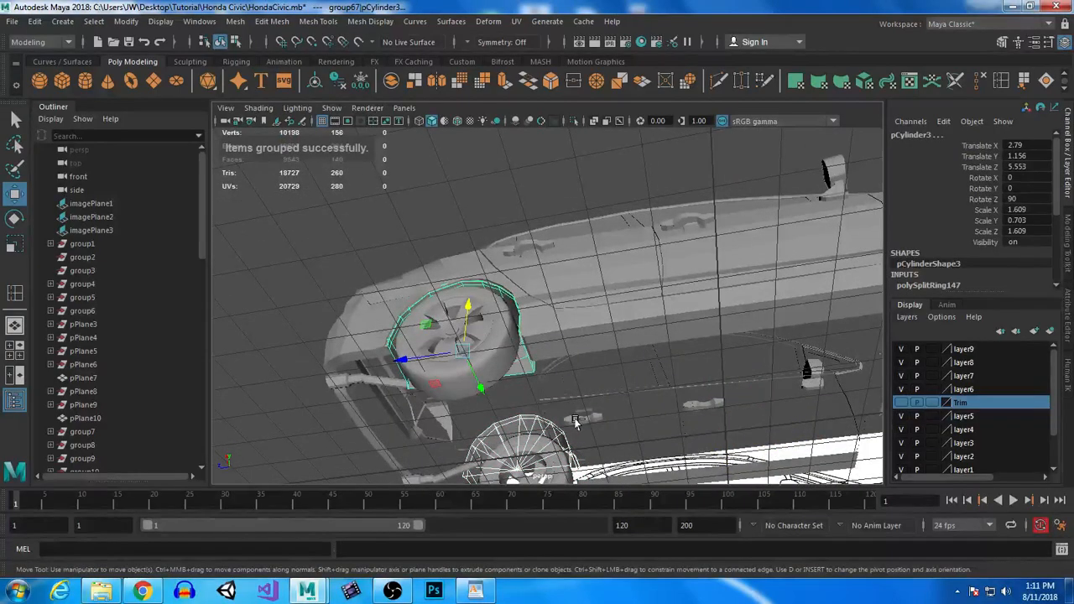
{"action": "key", "text": "ctrl+g"}
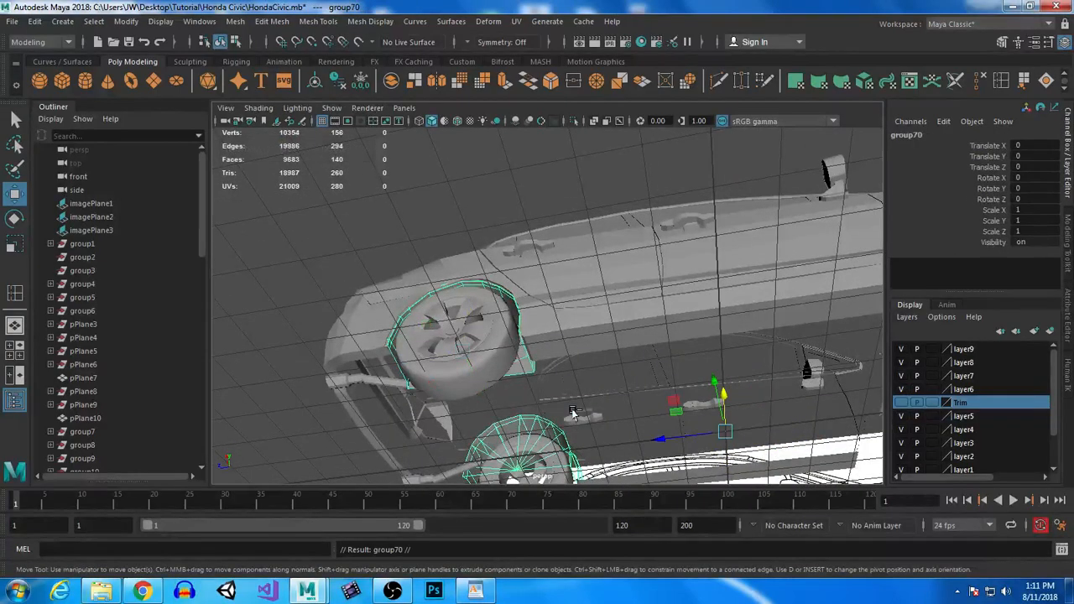
{"action": "left_click_drag", "start_coordinate": [659, 437], "coordinate": [886, 406]}
{"action": "middle_click_drag", "start_coordinate": [739, 352], "coordinate": [326, 361], "text": "alt"}
{"action": "left_click_drag", "start_coordinate": [490, 423], "coordinate": [738, 408]}
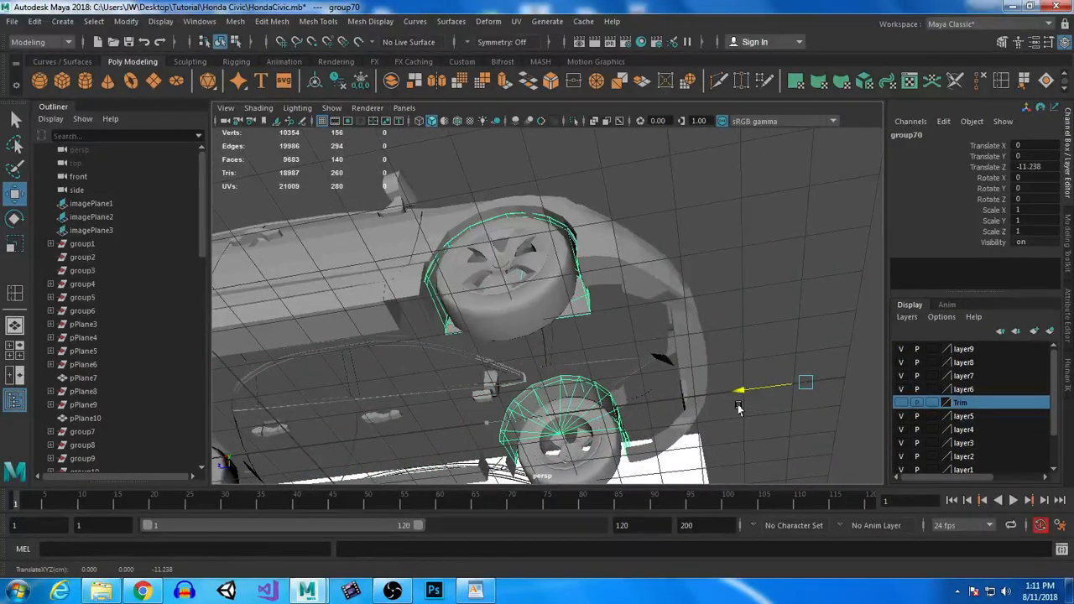
- Delete the copied front wheel well on the opposite side of the car
{"action": "left_click_drag", "start_coordinate": [588, 282], "coordinate": [676, 327], "text": "alt"}
{"action": "middle_click_drag", "start_coordinate": [676, 327], "coordinate": [659, 285], "text": "alt"}
{"action": "right_click_drag", "start_coordinate": [659, 285], "coordinate": [744, 410], "text": "alt"}
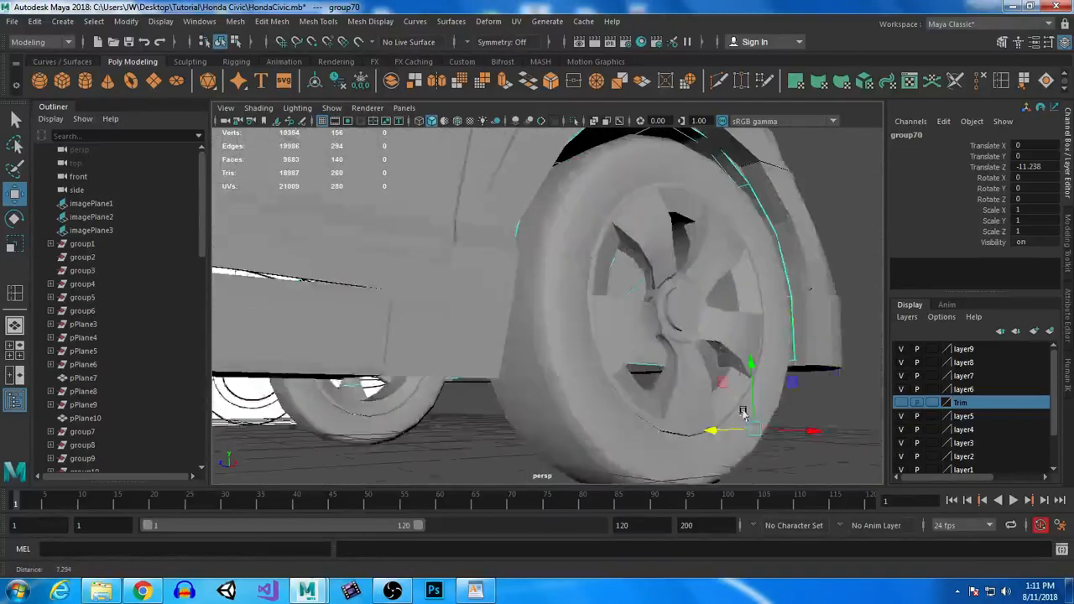
{"action": "left_click_drag", "start_coordinate": [744, 410], "coordinate": [704, 321], "text": "alt"}
{"action": "middle_click_drag", "start_coordinate": [704, 320], "coordinate": [616, 361], "text": "alt"}
{"action": "left_click_drag", "start_coordinate": [617, 361], "coordinate": [657, 265], "text": "alt"}
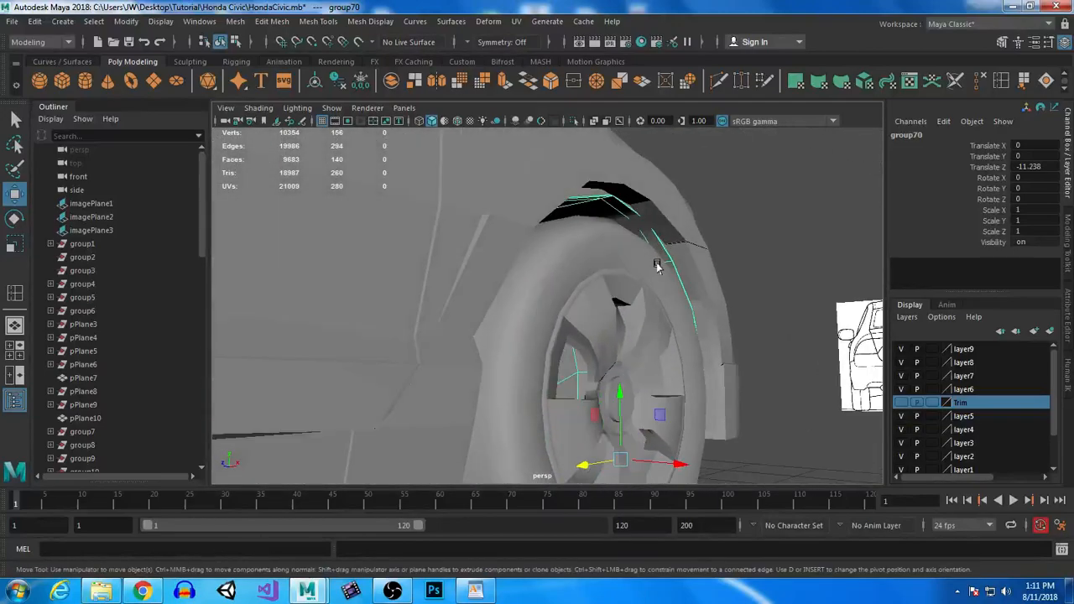
{"action": "left_click", "coordinate": [664, 263]}
{"action": "left_click_drag", "start_coordinate": [496, 421], "coordinate": [496, 463], "text": "alt"}
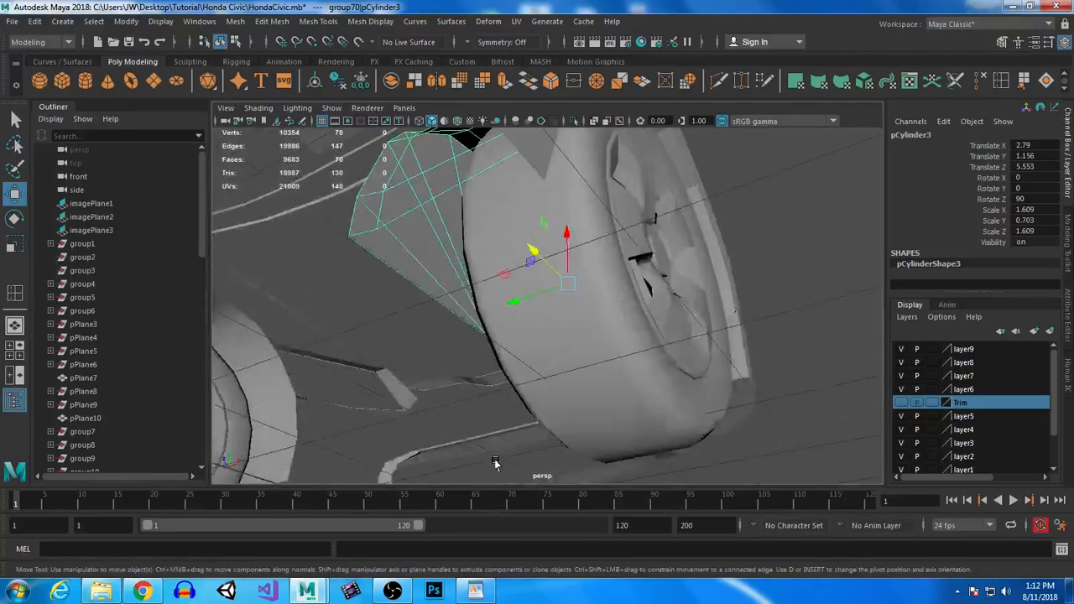
{"action": "right_click_drag", "start_coordinate": [496, 463], "coordinate": [322, 416], "text": "alt"}
{"action": "left_click", "coordinate": [350, 378]}
{"action": "key", "text": "Delete"}
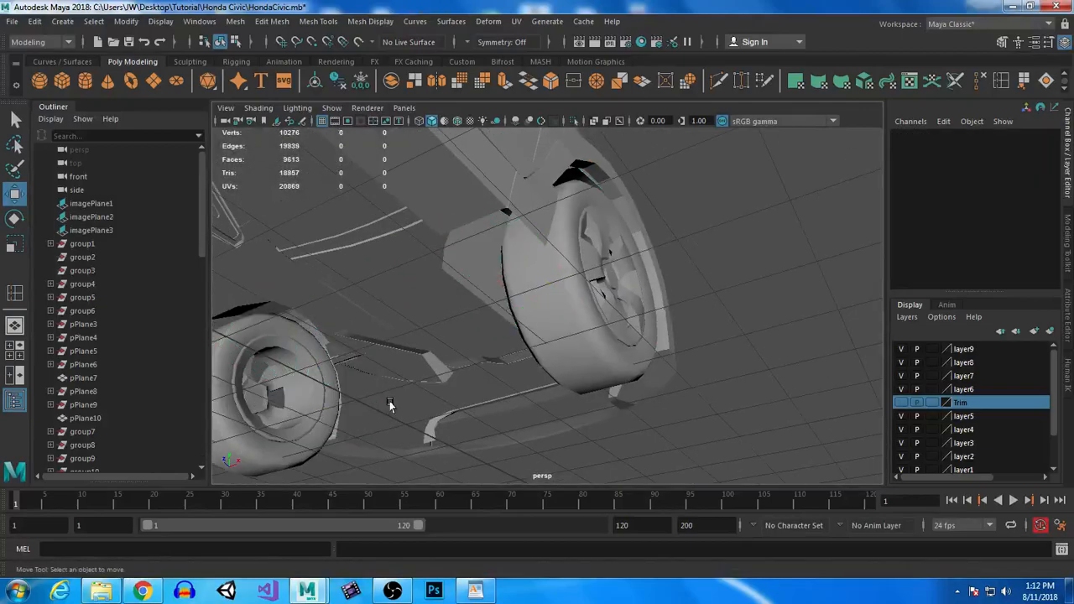
- Move the remaining front wheel well outward to Translate X 2.933
{"action": "left_click", "coordinate": [454, 254]}
{"action": "left_click_drag", "start_coordinate": [454, 254], "coordinate": [479, 315], "text": "alt"}
{"action": "left_click_drag", "start_coordinate": [441, 361], "coordinate": [542, 279]}
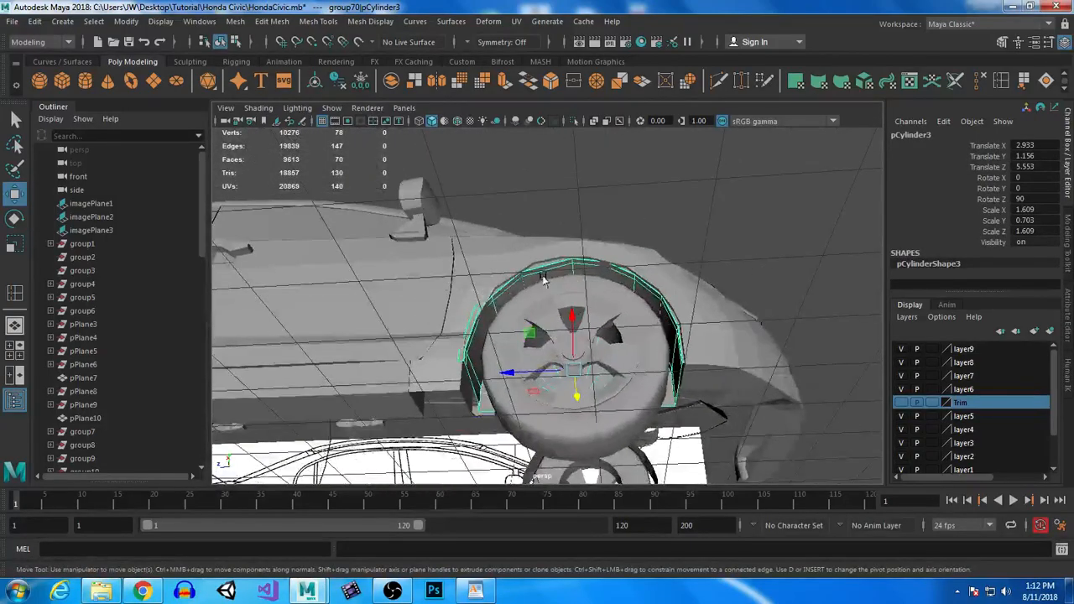
- Shift the lower vertices on the door side of the front wheel well sideways to fit the fender arch
{"action": "left_click_drag", "start_coordinate": [636, 330], "coordinate": [533, 362], "text": "alt"}
{"action": "scroll", "coordinate": [642, 377], "scroll_direction": "up", "scroll_amount": 5}
{"action": "right_click_drag", "start_coordinate": [494, 313], "coordinate": [414, 178]}
{"action": "left_click_drag", "start_coordinate": [413, 283], "coordinate": [403, 218], "text": "alt"}
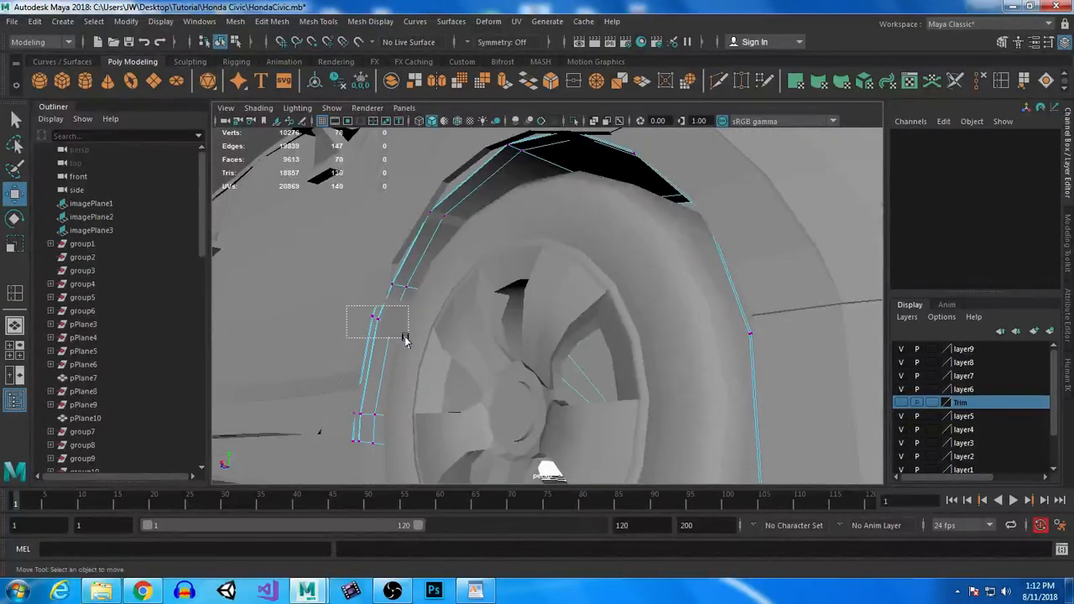
{"action": "left_click_drag", "start_coordinate": [404, 339], "coordinate": [405, 340]}
{"action": "left_click_drag", "start_coordinate": [386, 455], "coordinate": [387, 456], "text": "shift"}
{"action": "left_click_drag", "start_coordinate": [432, 384], "coordinate": [443, 384]}
- Shift the lower vertices on the bumper side of the front wheel well outward and return to object mode
{"action": "left_click_drag", "start_coordinate": [329, 466], "coordinate": [563, 377], "text": "alt"}
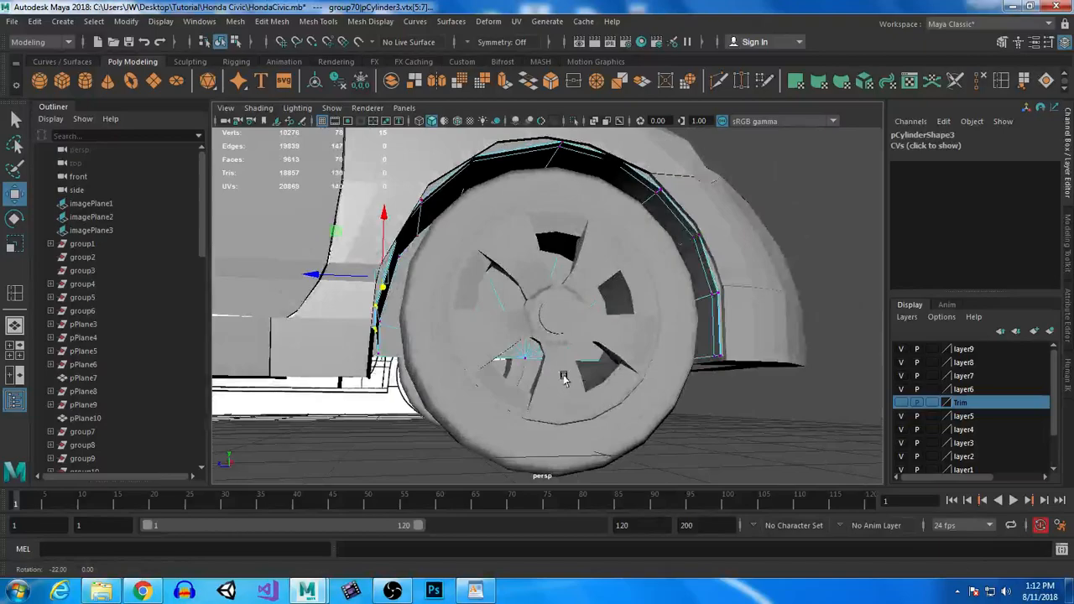
{"action": "left_click_drag", "start_coordinate": [764, 416], "coordinate": [764, 415]}
{"action": "left_click_drag", "start_coordinate": [765, 414], "coordinate": [709, 342], "text": "alt"}
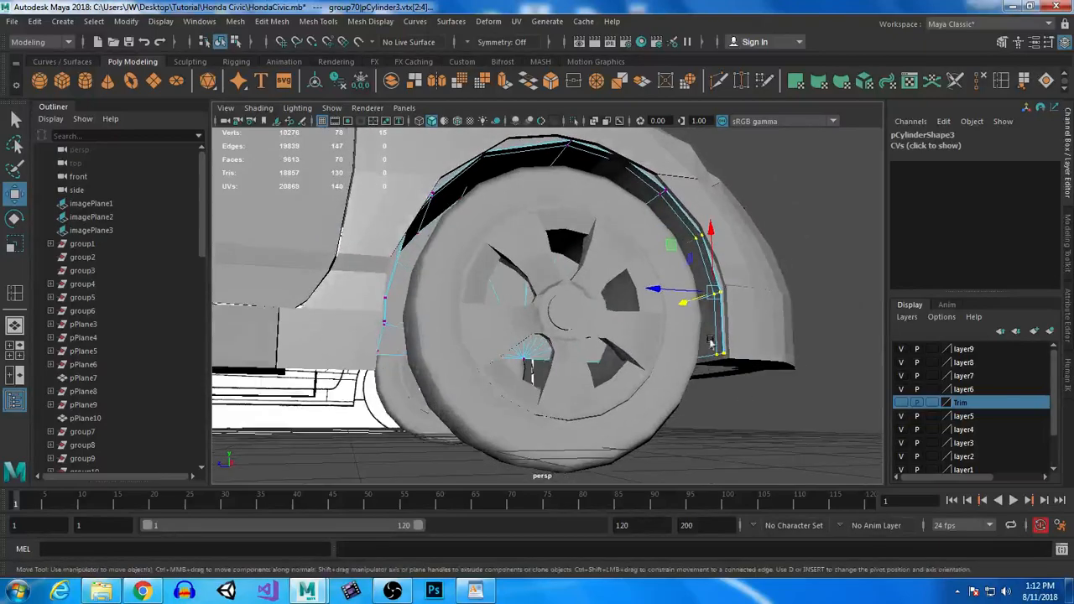
{"action": "left_click_drag", "start_coordinate": [678, 308], "coordinate": [680, 307]}
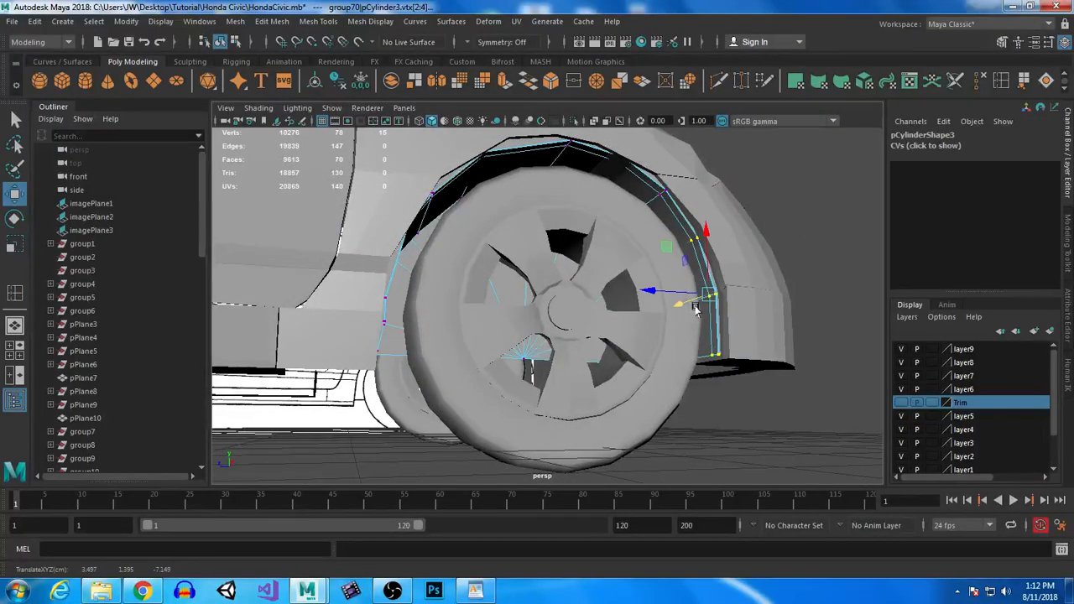
{"action": "right_click_drag", "start_coordinate": [641, 191], "coordinate": [713, 139]}
- Display the front wheel area in smooth preview and inspect how the front wheel well fits the fender
{"action": "right_click_drag", "start_coordinate": [740, 334], "coordinate": [598, 315], "text": "alt"}
{"action": "left_click_drag", "start_coordinate": [597, 315], "coordinate": [616, 281], "text": "alt"}
{"action": "left_click_drag", "start_coordinate": [617, 282], "coordinate": [537, 384]}
{"action": "key", "text": "3"}
{"action": "left_click", "coordinate": [731, 417]}
{"action": "right_click_drag", "start_coordinate": [537, 383], "coordinate": [568, 377], "text": "alt"}
{"action": "left_click_drag", "start_coordinate": [568, 377], "coordinate": [518, 365], "text": "alt"}
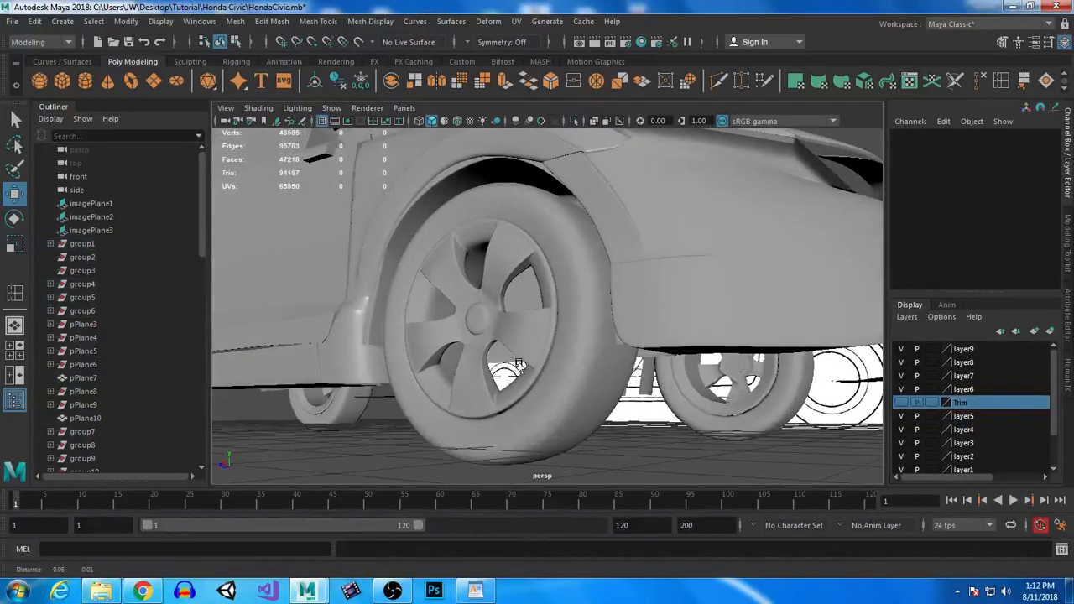
{"action": "middle_click_drag", "start_coordinate": [518, 365], "coordinate": [584, 365], "text": "alt"}
{"action": "left_click_drag", "start_coordinate": [468, 366], "coordinate": [513, 360], "text": "alt"}
{"action": "right_click_drag", "start_coordinate": [513, 360], "coordinate": [579, 363], "text": "alt"}
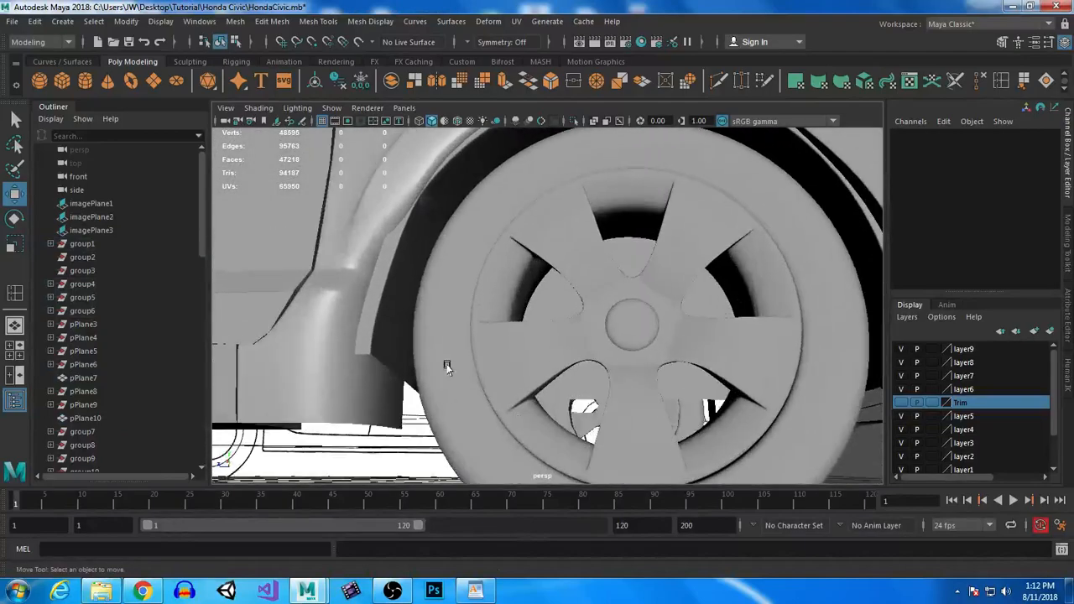
{"action": "left_click_drag", "start_coordinate": [447, 369], "coordinate": [458, 362], "text": "alt"}
{"action": "left_click", "coordinate": [414, 306]}
{"action": "left_click_drag", "start_coordinate": [448, 426], "coordinate": [459, 396], "text": "alt"}
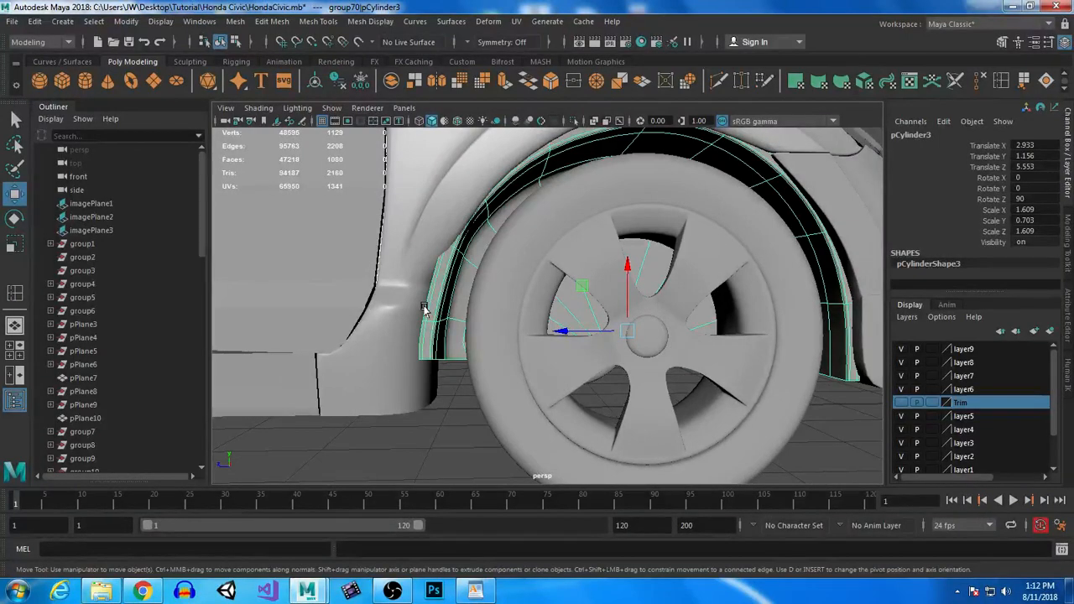
{"action": "key", "text": "space"}
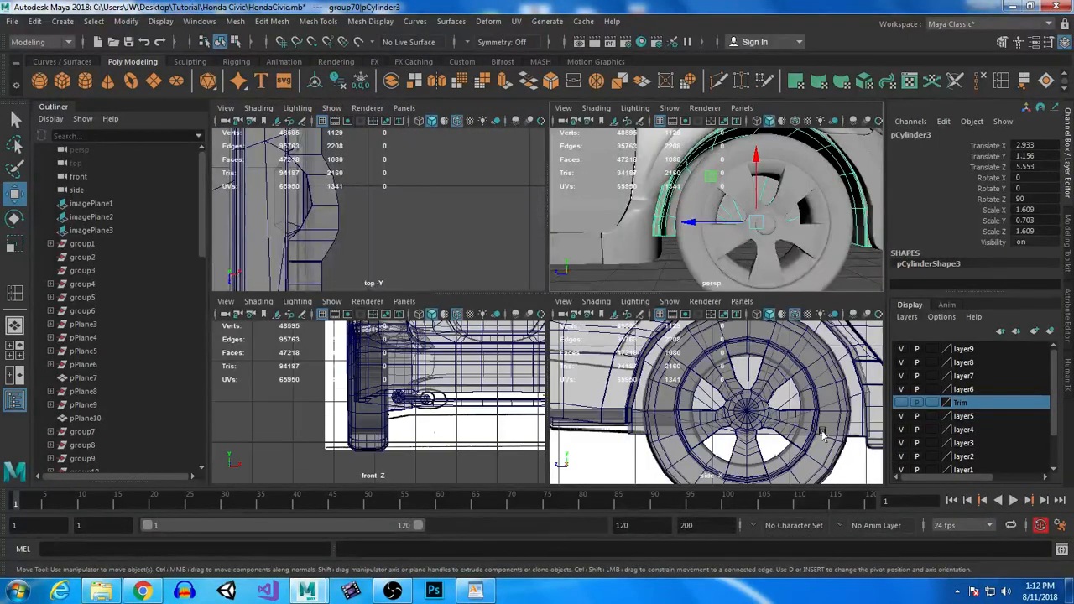
{"action": "key", "text": "space"}
{"action": "left_click", "coordinate": [386, 302]}
{"action": "right_click_drag", "start_coordinate": [386, 305], "coordinate": [354, 208]}
{"action": "left_click_drag", "start_coordinate": [421, 383], "coordinate": [422, 392]}
{"action": "middle_click_drag", "start_coordinate": [443, 351], "coordinate": [508, 365], "text": "alt"}
{"action": "key", "text": "space"}
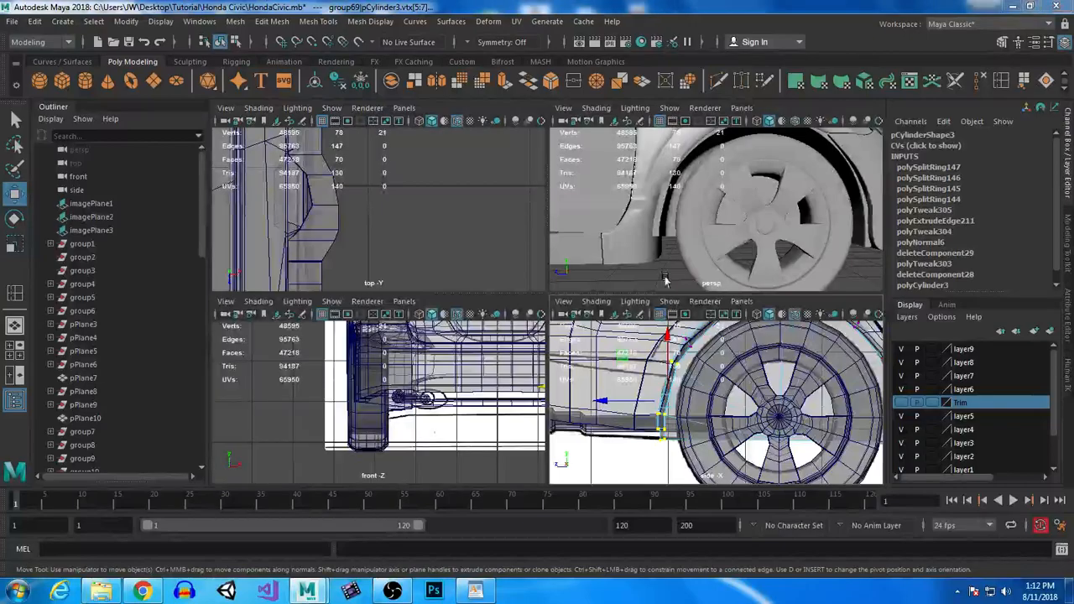
{"action": "key", "text": "space"}
{"action": "key", "text": "space"}
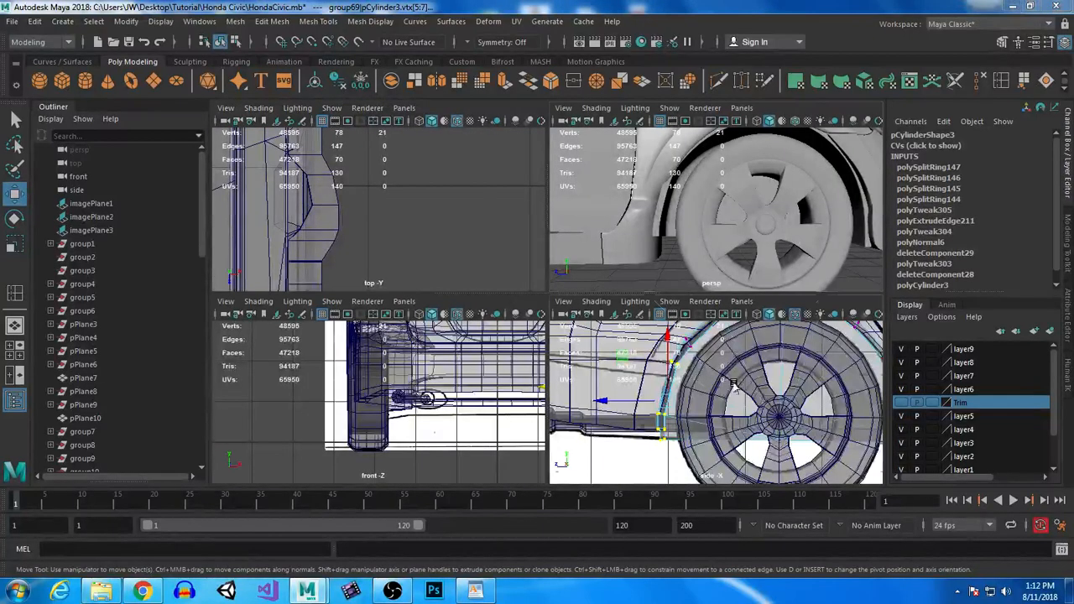
{"action": "key", "text": "space"}
{"action": "key", "text": "f"}
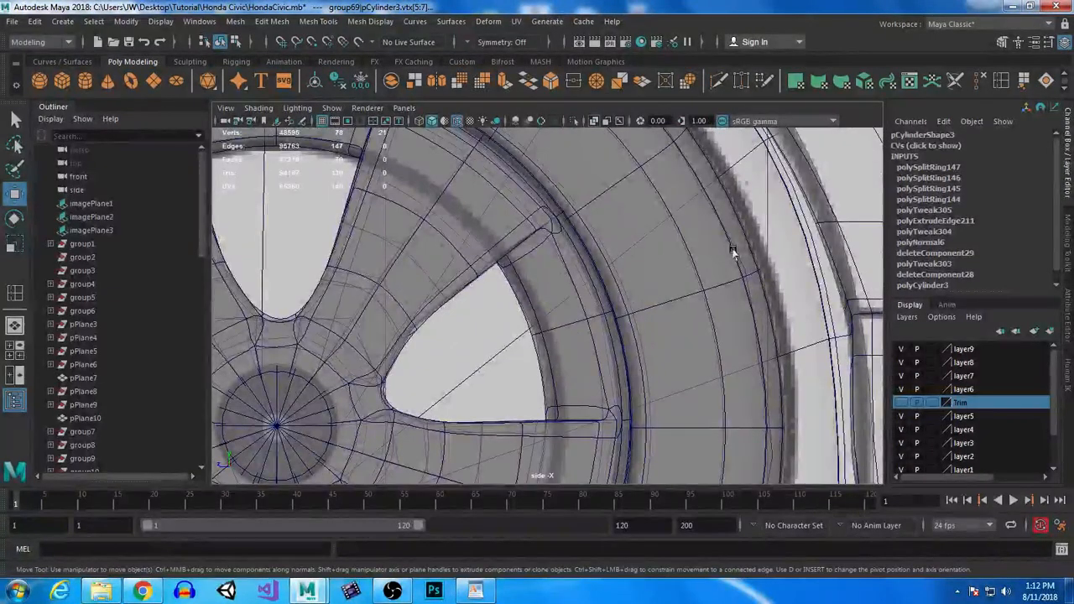
- Lower the front wheel well's bottom vertices on the door side to the sill's lower edge in the side view
{"action": "right_click_drag", "start_coordinate": [774, 203], "coordinate": [720, 193]}
{"action": "right_click_drag", "start_coordinate": [755, 222], "coordinate": [597, 276], "text": "alt"}
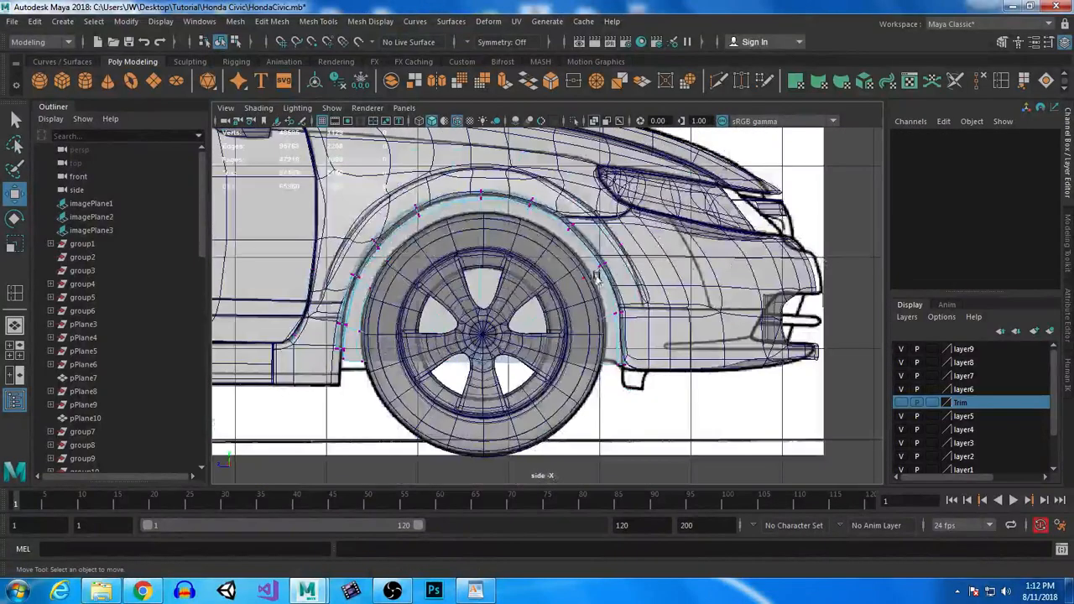
{"action": "middle_click_drag", "start_coordinate": [597, 276], "coordinate": [789, 235], "text": "alt"}
{"action": "right_click_drag", "start_coordinate": [559, 225], "coordinate": [770, 489], "text": "alt"}
{"action": "left_click_drag", "start_coordinate": [435, 262], "coordinate": [510, 380]}
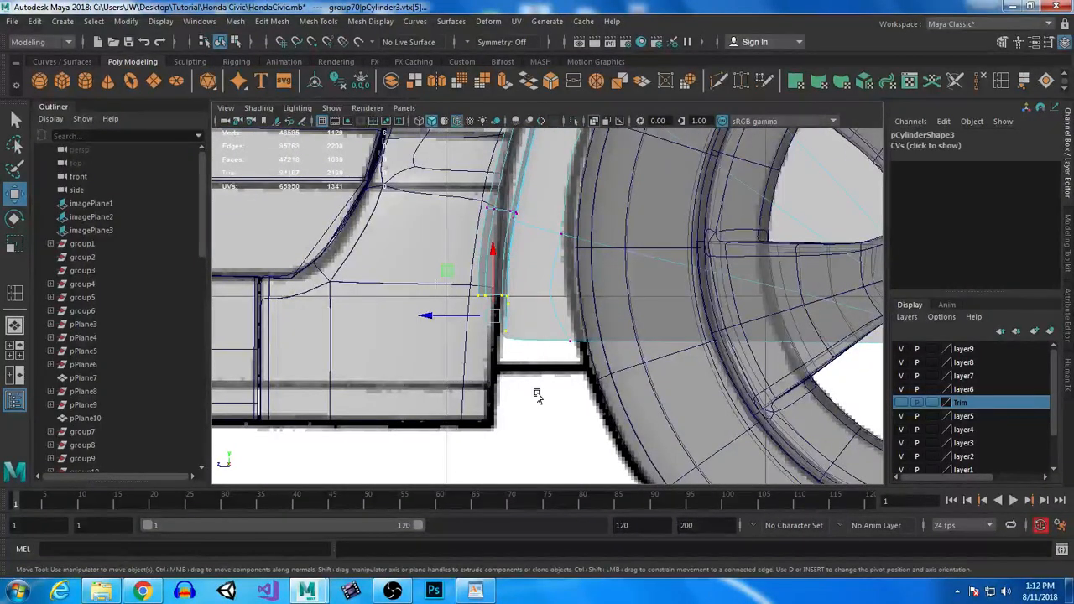
{"action": "key", "text": "r"}
{"action": "key", "text": "w"}
{"action": "left_click_drag", "start_coordinate": [493, 245], "coordinate": [494, 342]}
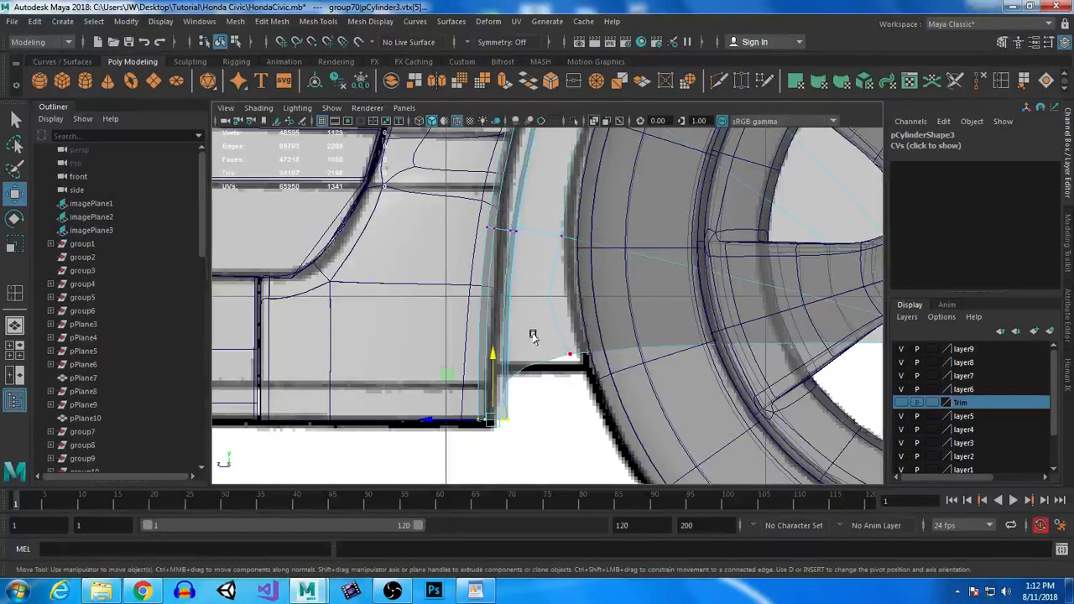
{"action": "left_click", "coordinate": [568, 366]}
{"action": "scroll", "coordinate": [590, 373], "scroll_direction": "down", "scroll_amount": 6}
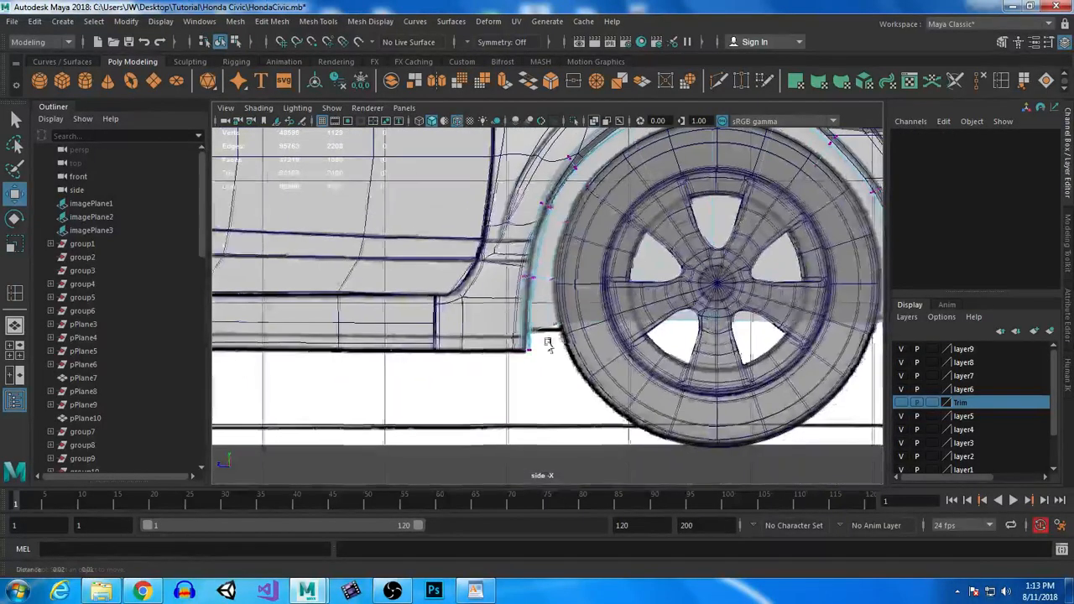
- Move the lower door-side vertices of the front wheel well's outer edge toward the door to meet the fender
{"action": "scroll", "coordinate": [504, 337], "scroll_direction": "up", "scroll_amount": 2}
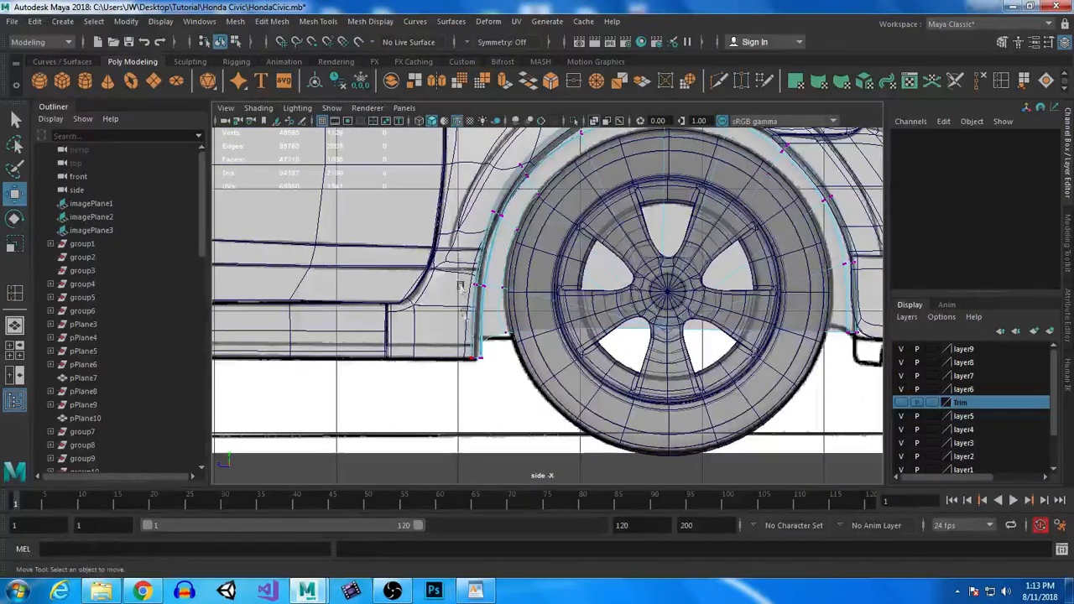
{"action": "left_click_drag", "start_coordinate": [459, 196], "coordinate": [512, 227]}
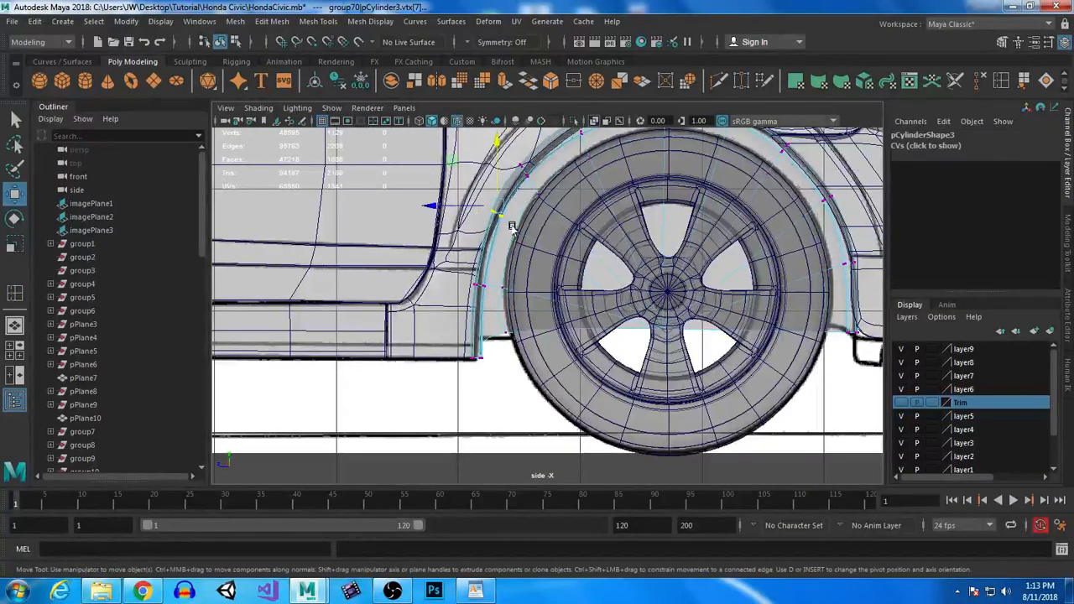
{"action": "key", "text": "space"}
{"action": "key", "text": "space"}
{"action": "left_click_drag", "start_coordinate": [539, 316], "coordinate": [398, 315], "text": "alt"}
{"action": "left_click_drag", "start_coordinate": [464, 371], "coordinate": [350, 352]}
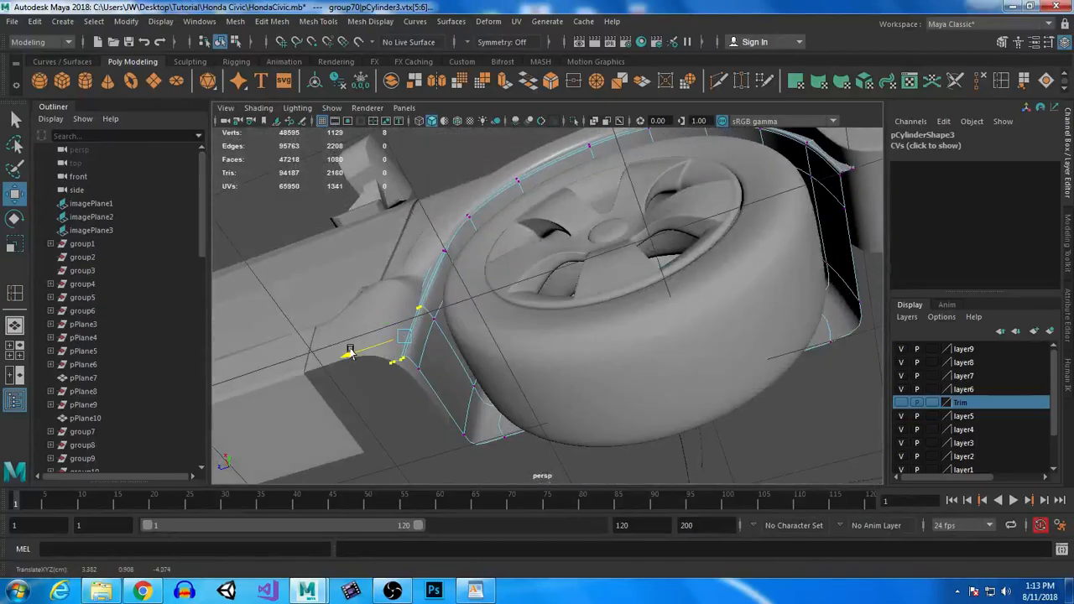
{"action": "left_click_drag", "start_coordinate": [426, 380], "coordinate": [430, 386]}
- Select the lower door-side edges of the front wheel well and shift them along the car's length to fit the fender
{"action": "right_click_drag", "start_coordinate": [423, 341], "coordinate": [443, 260]}
{"action": "left_click", "coordinate": [441, 297]}
{"action": "double_click", "coordinate": [427, 347]}
{"action": "left_click_drag", "start_coordinate": [456, 349], "coordinate": [479, 378]}
{"action": "double_click", "coordinate": [409, 364]}
{"action": "left_click_drag", "start_coordinate": [348, 364], "coordinate": [361, 359]}
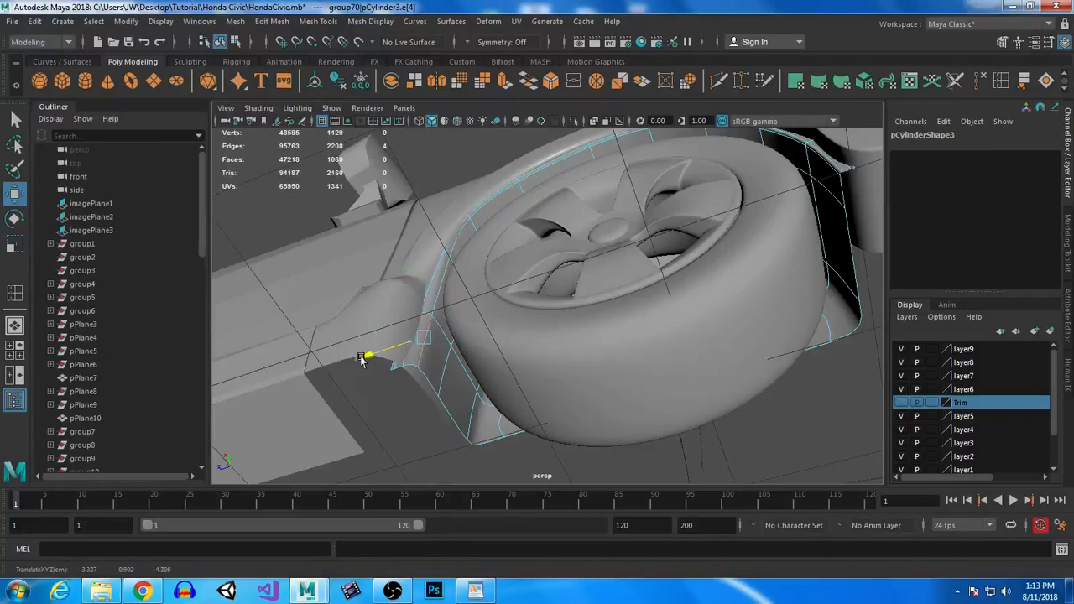
- Put the front wheel well on a new display layer and hide that layer
{"action": "left_click_drag", "start_coordinate": [386, 406], "coordinate": [398, 354], "text": "alt"}
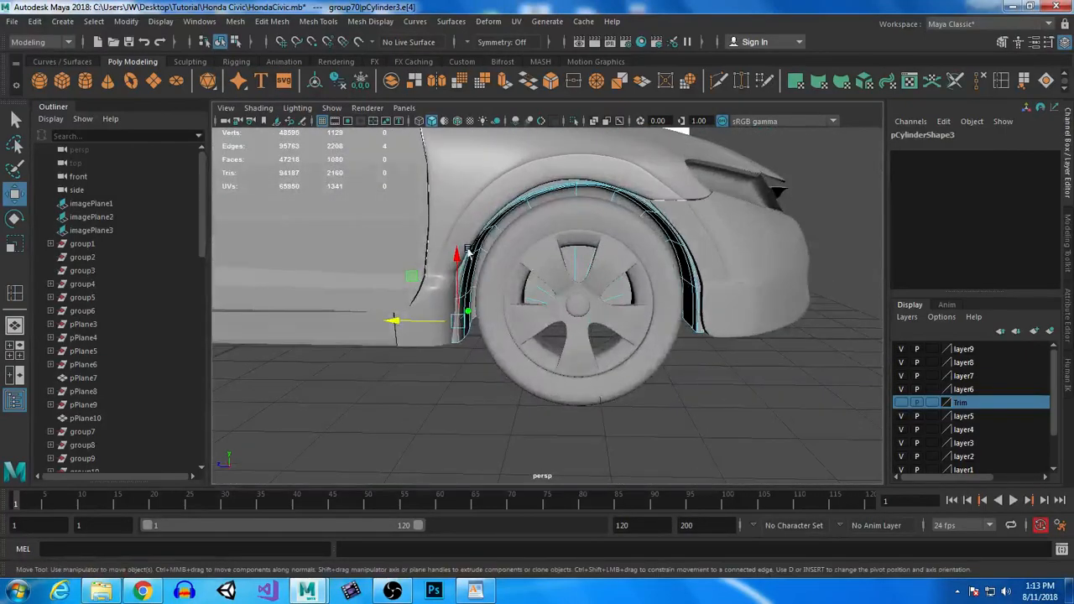
{"action": "scroll", "coordinate": [420, 294], "scroll_direction": "up", "scroll_amount": 5}
{"action": "middle_click_drag", "start_coordinate": [400, 316], "coordinate": [441, 345], "text": "alt"}
{"action": "left_click", "coordinate": [324, 220]}
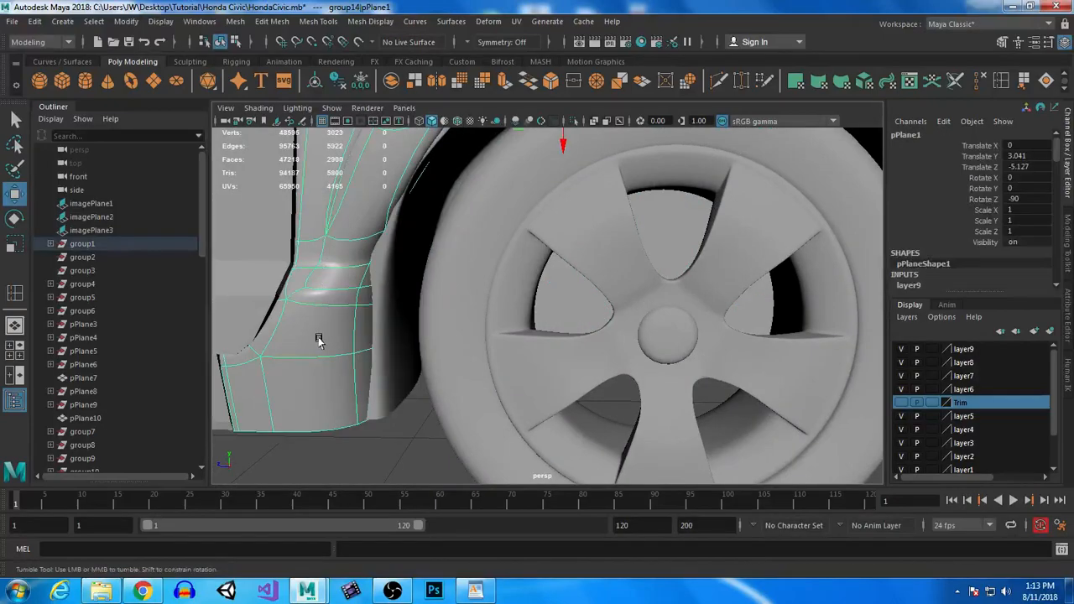
{"action": "left_click_drag", "start_coordinate": [317, 336], "coordinate": [334, 344], "text": "alt"}
{"action": "left_click", "coordinate": [408, 265]}
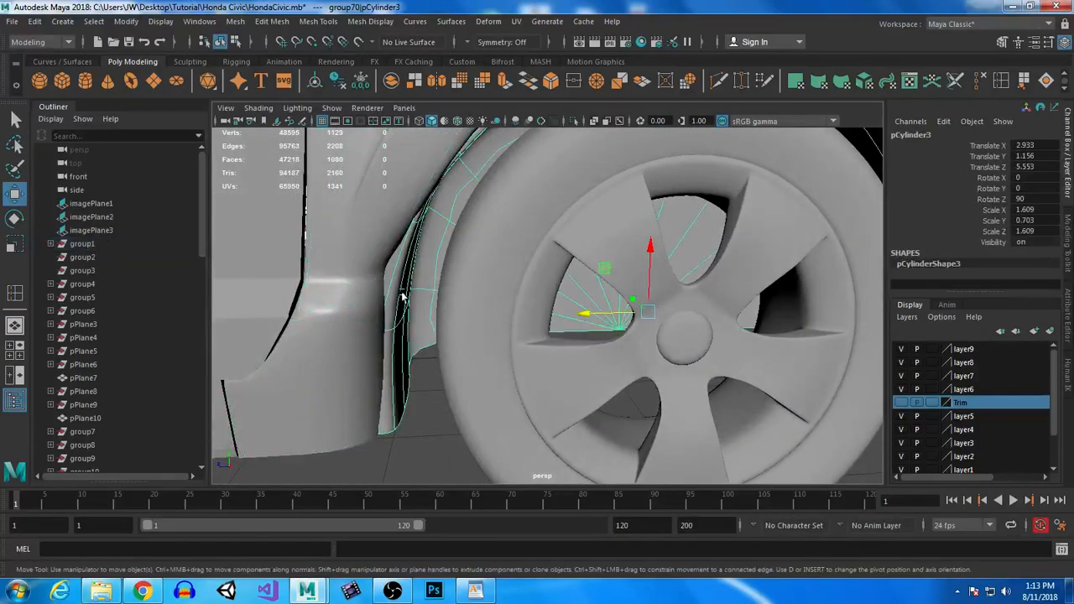
{"action": "left_click", "coordinate": [1050, 331]}
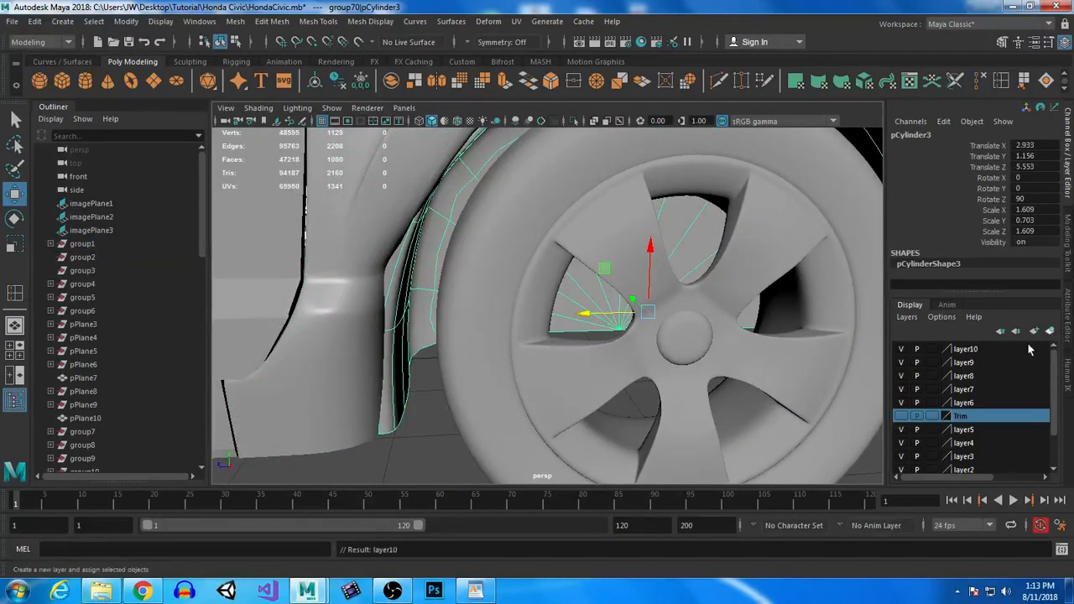
{"action": "left_click", "coordinate": [901, 349]}
- Show the front fender unsmoothed and insert an edge loop close to its wheel arch corner
{"action": "left_click_drag", "start_coordinate": [375, 391], "coordinate": [333, 328], "text": "alt"}
{"action": "left_click", "coordinate": [347, 349]}
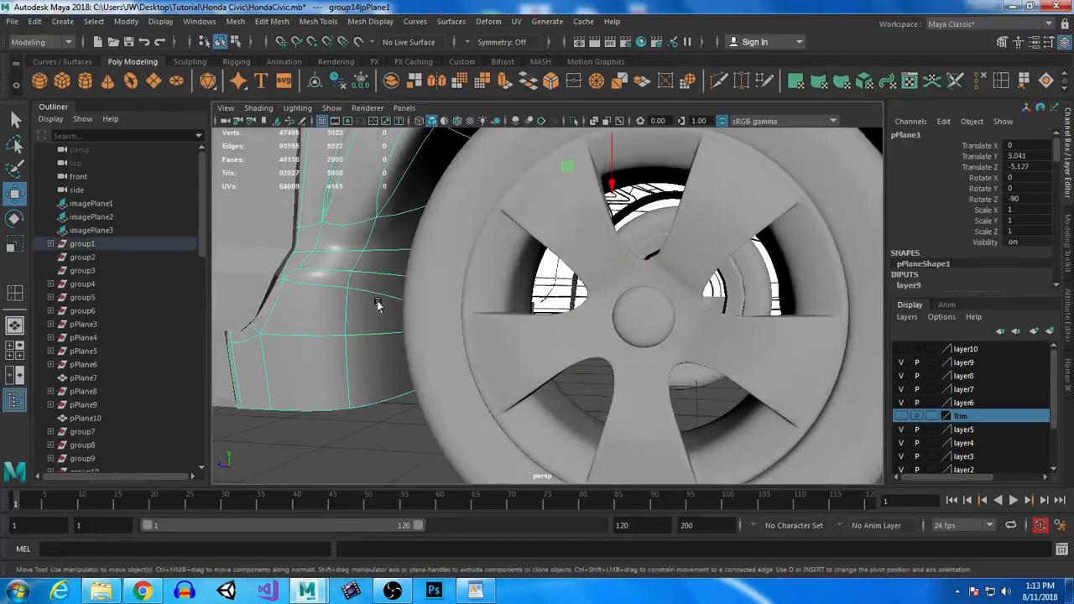
{"action": "scroll", "coordinate": [381, 303], "scroll_direction": "down", "scroll_amount": 3}
{"action": "key", "text": "1"}
{"action": "left_click_drag", "start_coordinate": [472, 377], "coordinate": [383, 271], "text": "alt"}
{"action": "scroll", "coordinate": [422, 312], "scroll_direction": "up", "scroll_amount": 4}
{"action": "left_click_drag", "start_coordinate": [422, 312], "coordinate": [412, 347], "text": "alt"}
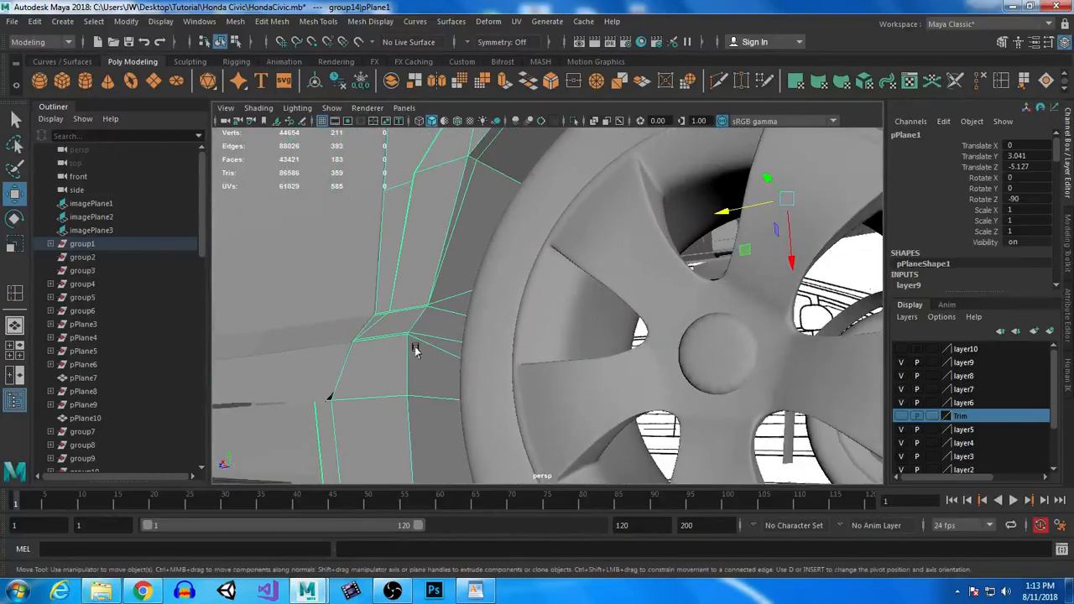
{"action": "left_click", "coordinate": [1000, 80]}
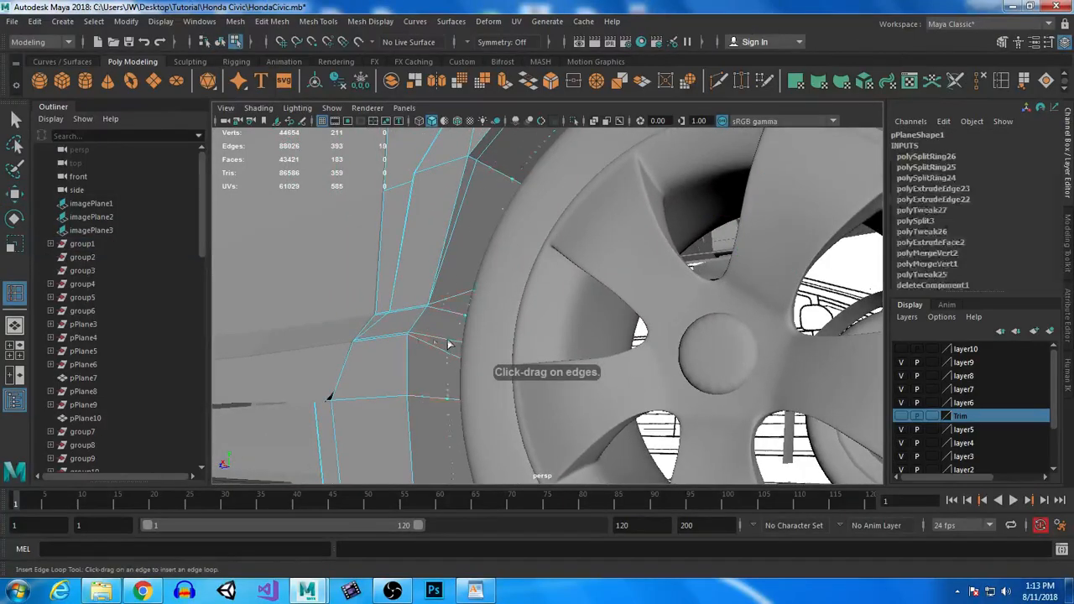
{"action": "left_click", "coordinate": [411, 341]}
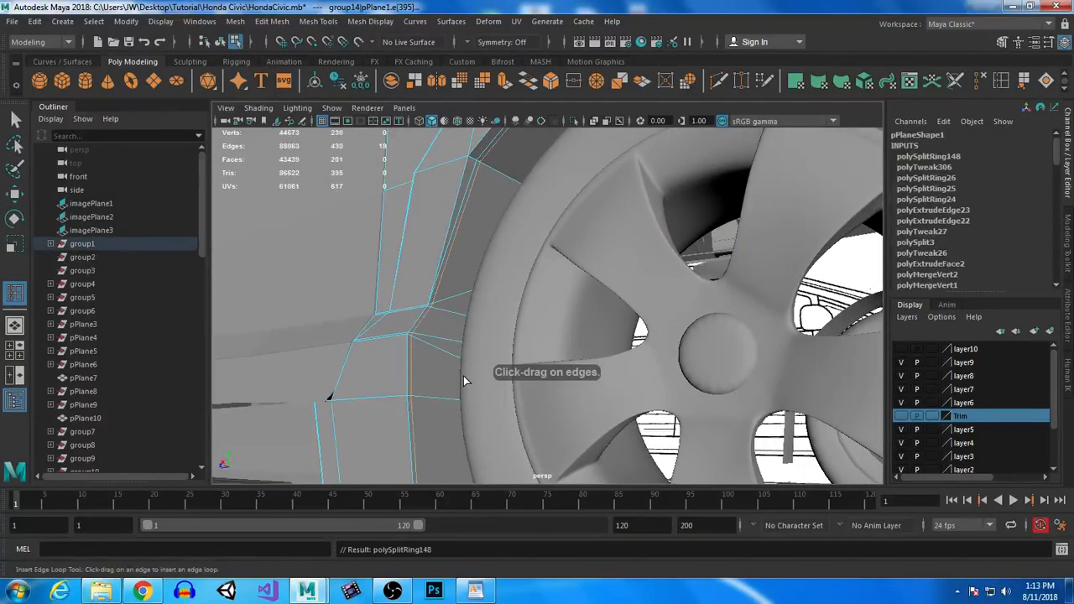
- Display the front fender in smooth preview, show the wheel well layer again and leave the edge loop tool
{"action": "key", "text": "3"}
{"action": "left_click", "coordinate": [902, 350]}
{"action": "right_click_drag", "start_coordinate": [478, 290], "coordinate": [312, 278], "text": "alt"}
{"action": "left_click_drag", "start_coordinate": [312, 279], "coordinate": [345, 317], "text": "alt"}
{"action": "left_click", "coordinate": [17, 124]}
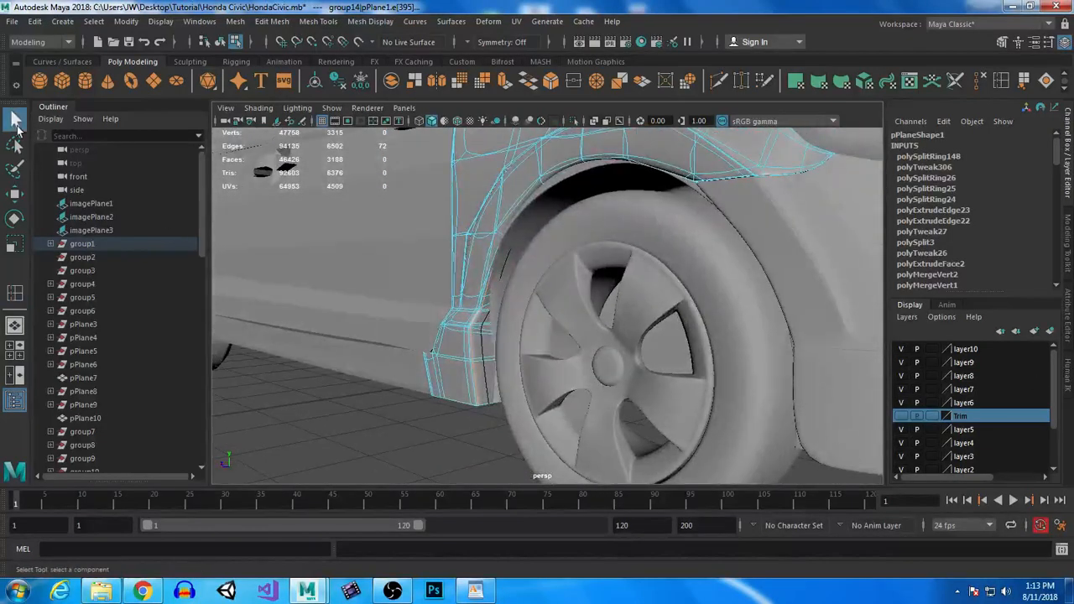
- Inspect the front wheel well's door-side edges and faces against the fender arch, then return to object mode
{"action": "left_click_drag", "start_coordinate": [470, 374], "coordinate": [545, 349], "text": "alt"}
{"action": "left_click", "coordinate": [504, 406]}
{"action": "right_click", "coordinate": [449, 305]}
{"action": "right_click_drag", "start_coordinate": [448, 305], "coordinate": [496, 168]}
{"action": "left_click", "coordinate": [501, 399]}
{"action": "left_click", "coordinate": [505, 376]}
{"action": "left_click_drag", "start_coordinate": [480, 387], "coordinate": [518, 386], "text": "alt"}
{"action": "key", "text": "w"}
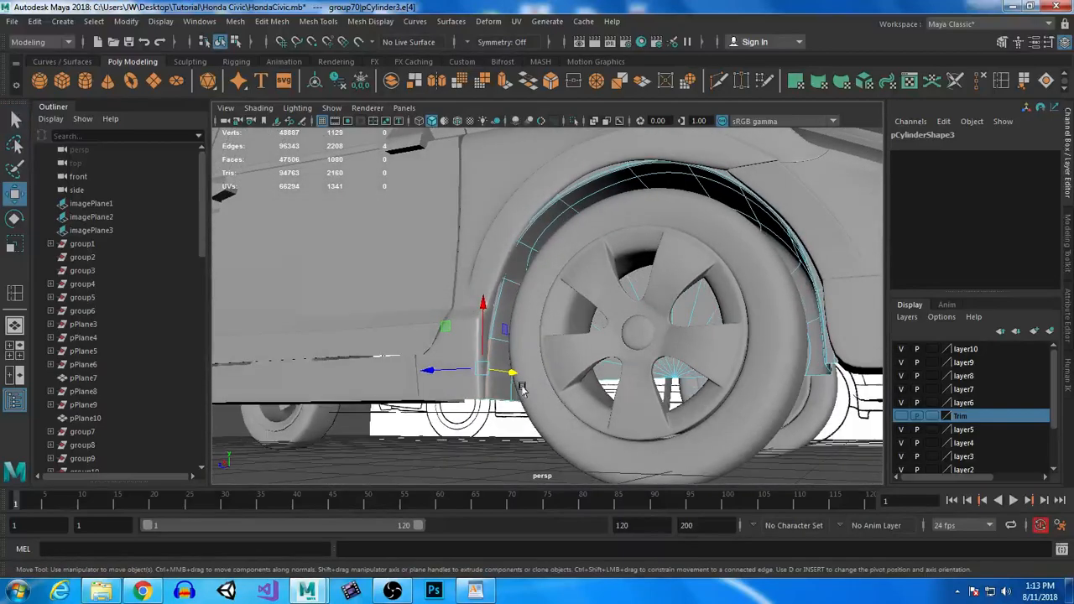
{"action": "right_click_drag", "start_coordinate": [555, 210], "coordinate": [549, 243]}
{"action": "left_click", "coordinate": [514, 261]}
{"action": "left_click", "coordinate": [468, 269]}
{"action": "left_click_drag", "start_coordinate": [660, 193], "coordinate": [712, 295], "text": "alt"}
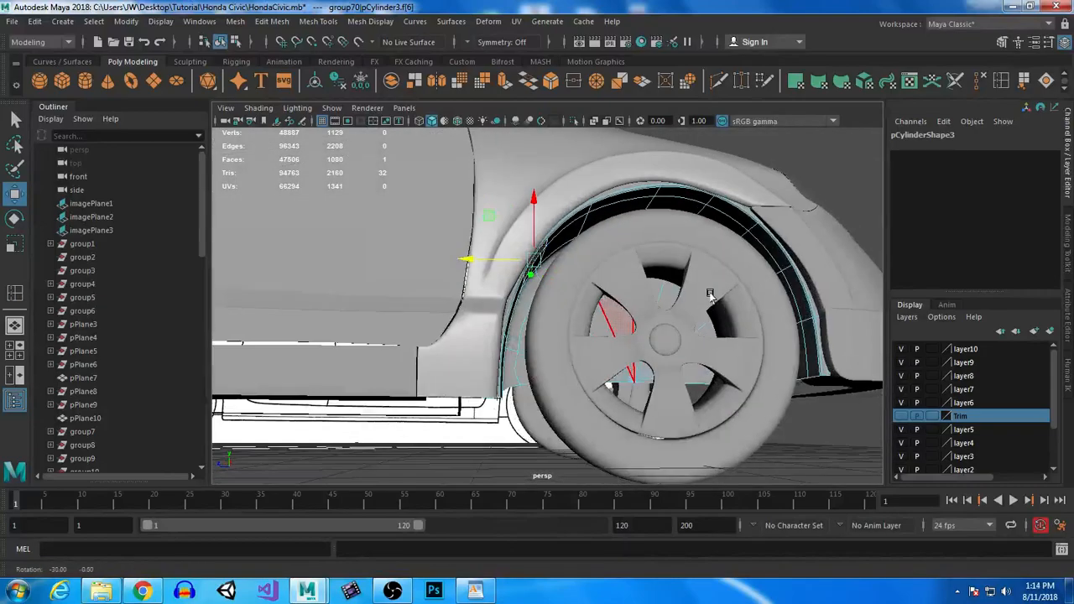
{"action": "middle_click_drag", "start_coordinate": [711, 295], "coordinate": [530, 211], "text": "alt"}
{"action": "left_click_drag", "start_coordinate": [529, 211], "coordinate": [610, 249], "text": "alt"}
{"action": "right_click_drag", "start_coordinate": [620, 254], "coordinate": [659, 210]}
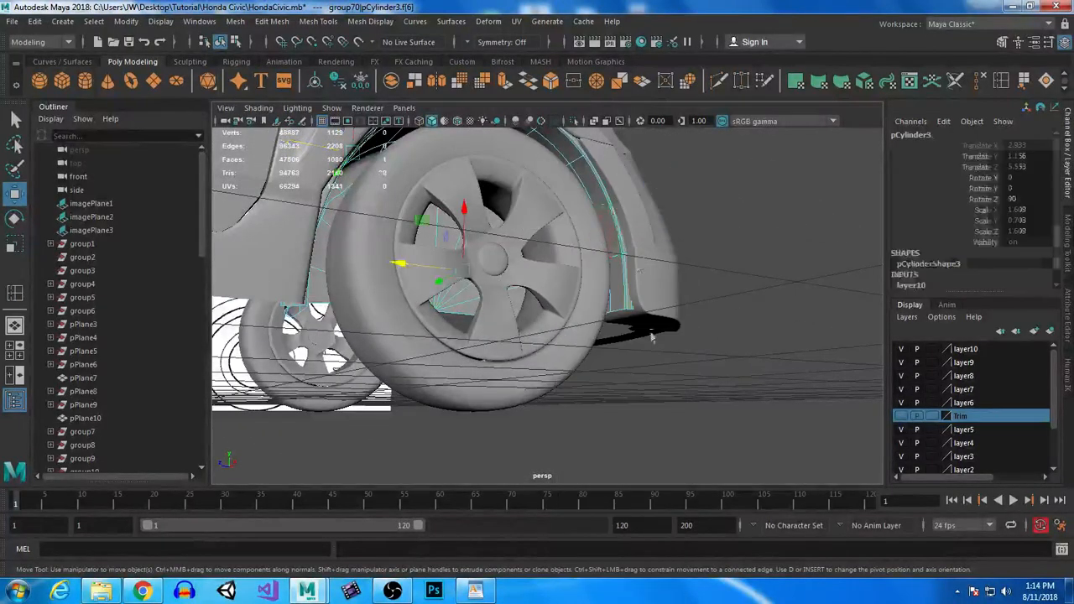
- Delete the outdated front fender copy on the opposite side of the car and save the scene
{"action": "left_click_drag", "start_coordinate": [652, 336], "coordinate": [625, 369], "text": "alt"}
{"action": "right_click_drag", "start_coordinate": [626, 369], "coordinate": [477, 235], "text": "alt"}
{"action": "left_click", "coordinate": [531, 244]}
{"action": "middle_click_drag", "start_coordinate": [638, 228], "coordinate": [638, 308], "text": "alt"}
{"action": "left_click_drag", "start_coordinate": [637, 310], "coordinate": [590, 302], "text": "alt"}
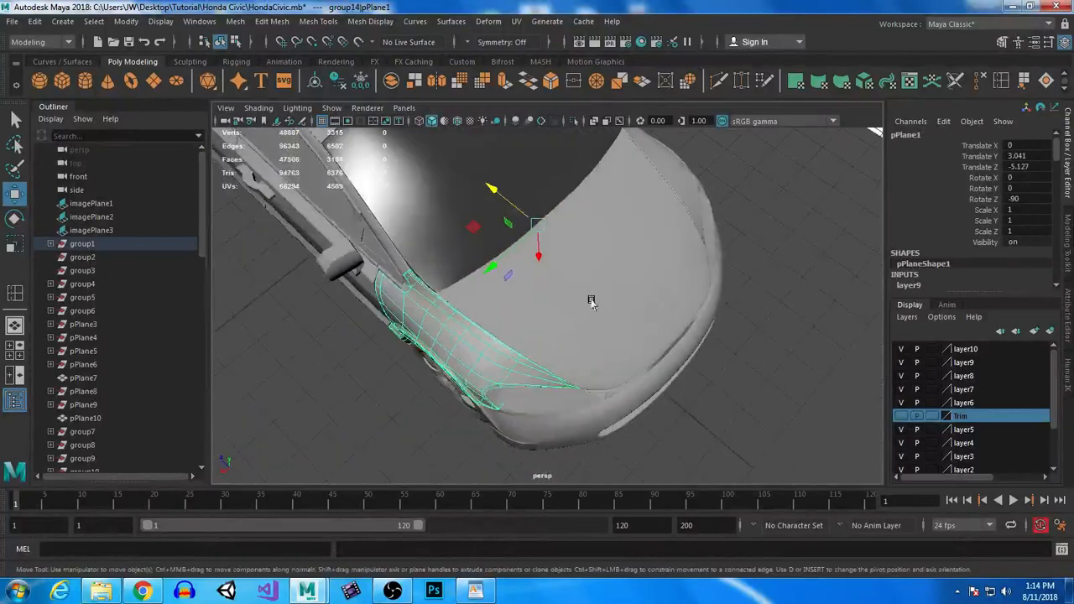
{"action": "key", "text": "Delete"}
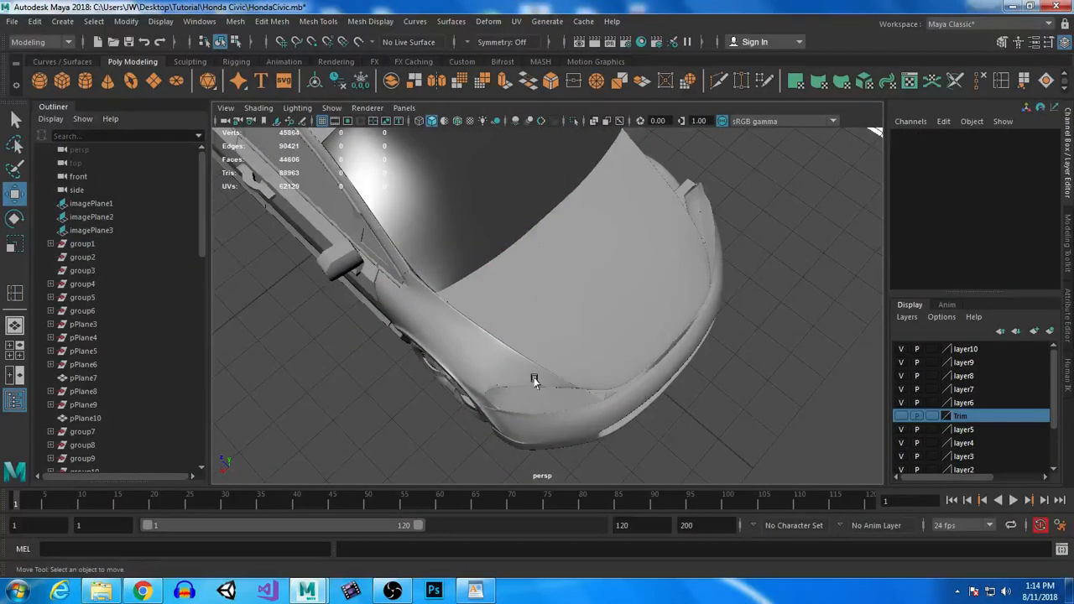
{"action": "left_click_drag", "start_coordinate": [535, 381], "coordinate": [576, 240], "text": "alt"}
{"action": "middle_click_drag", "start_coordinate": [575, 240], "coordinate": [631, 225], "text": "alt"}
{"action": "right_click_drag", "start_coordinate": [631, 225], "coordinate": [647, 271], "text": "alt"}
{"action": "key", "text": "ctrl+s"}
- Group the front wheel well with the front fender, mirror-duplicate the group to the opposite side and save the scene
{"action": "left_click", "coordinate": [605, 314]}
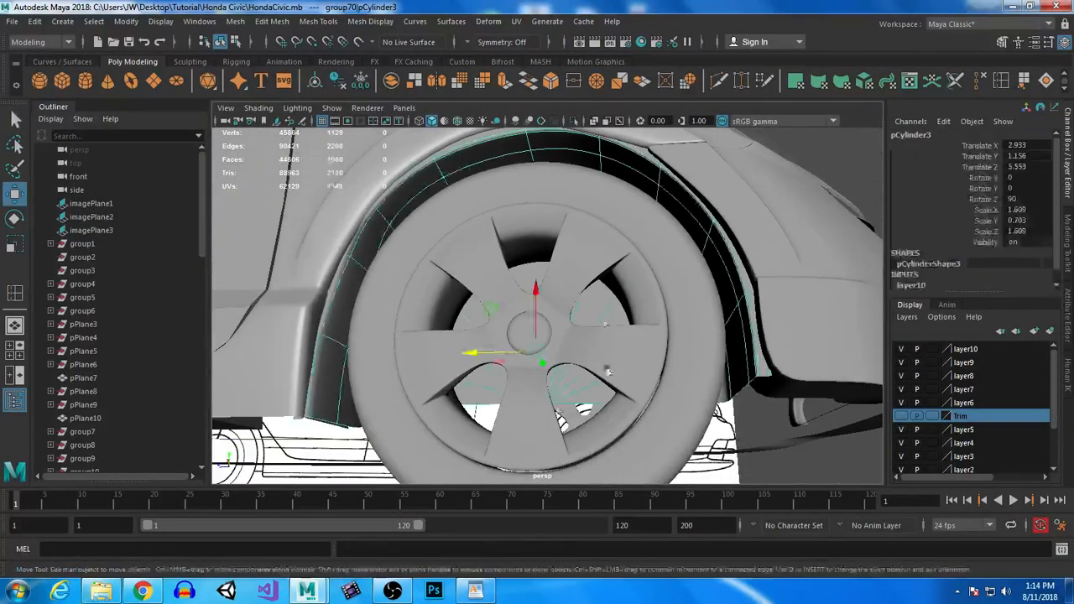
{"action": "left_click", "coordinate": [324, 247], "text": "shift"}
{"action": "right_click_drag", "start_coordinate": [537, 331], "coordinate": [477, 328], "text": "alt"}
{"action": "left_click_drag", "start_coordinate": [476, 328], "coordinate": [437, 352], "text": "alt"}
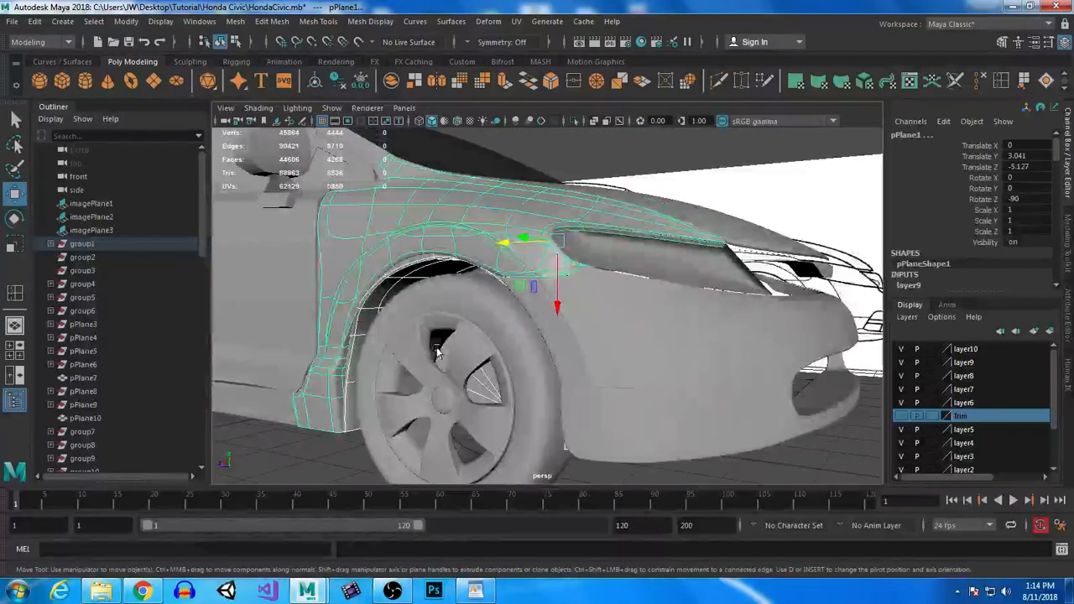
{"action": "key", "text": "ctrl+g"}
{"action": "key", "text": "ctrl+shift+d"}
{"action": "right_click_drag", "start_coordinate": [438, 354], "coordinate": [386, 351], "text": "alt"}
{"action": "left_click_drag", "start_coordinate": [386, 351], "coordinate": [449, 388], "text": "alt"}
{"action": "left_click", "coordinate": [758, 432]}
{"action": "left_click_drag", "start_coordinate": [758, 432], "coordinate": [746, 403], "text": "alt"}
{"action": "key", "text": "ctrl+s"}
- Display the whole car without smoothing and clear the selection
{"action": "right_click_drag", "start_coordinate": [750, 398], "coordinate": [647, 325], "text": "alt"}
{"action": "left_click_drag", "start_coordinate": [647, 326], "coordinate": [467, 203], "text": "alt"}
{"action": "left_click_drag", "start_coordinate": [726, 425], "coordinate": [723, 424]}
{"action": "key", "text": "1"}
{"action": "left_click", "coordinate": [620, 412]}
{"action": "left_click_drag", "start_coordinate": [437, 377], "coordinate": [571, 352], "text": "alt"}
{"action": "right_click_drag", "start_coordinate": [571, 352], "coordinate": [634, 372], "text": "alt"}
{"action": "left_click_drag", "start_coordinate": [633, 372], "coordinate": [647, 301], "text": "alt"}
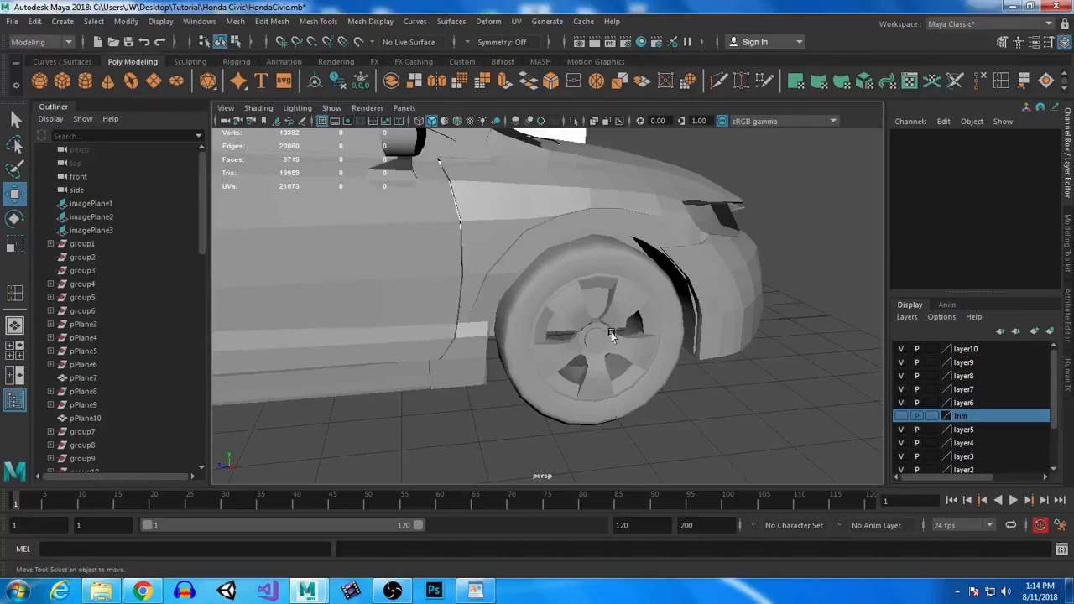
{"action": "left_click_drag", "start_coordinate": [447, 399], "coordinate": [624, 338], "text": "alt"}
- Create a polygon cylinder at the center of the front wheel's hub in the side view
{"action": "key", "text": "space"}
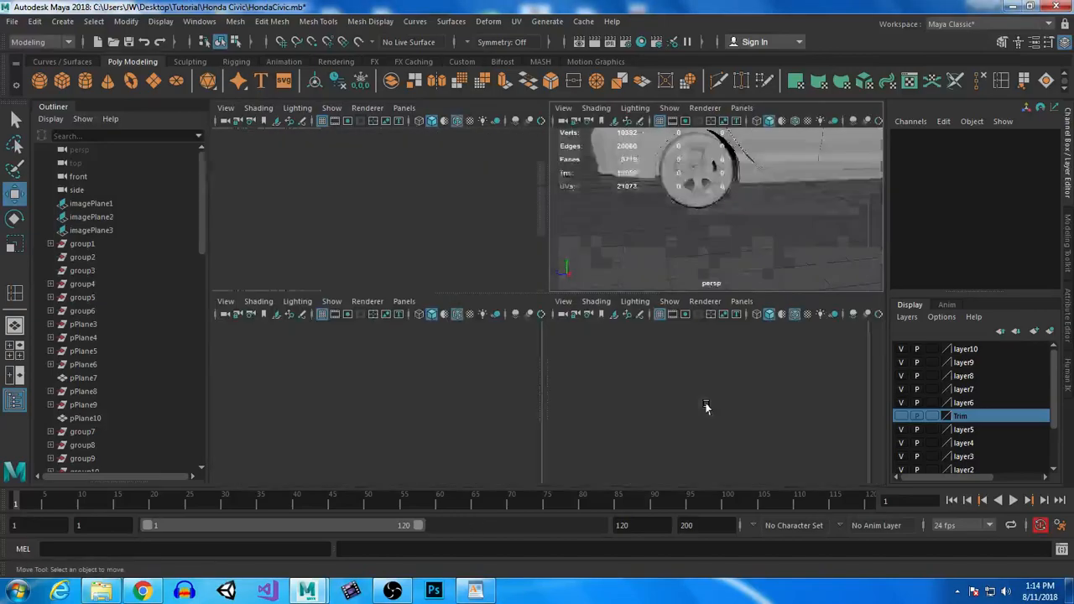
{"action": "key", "text": "space"}
{"action": "middle_click_drag", "start_coordinate": [570, 352], "coordinate": [676, 360], "text": "alt"}
{"action": "scroll", "coordinate": [676, 360], "scroll_direction": "down", "scroll_amount": 4}
{"action": "middle_click_drag", "start_coordinate": [455, 341], "coordinate": [878, 334], "text": "alt"}
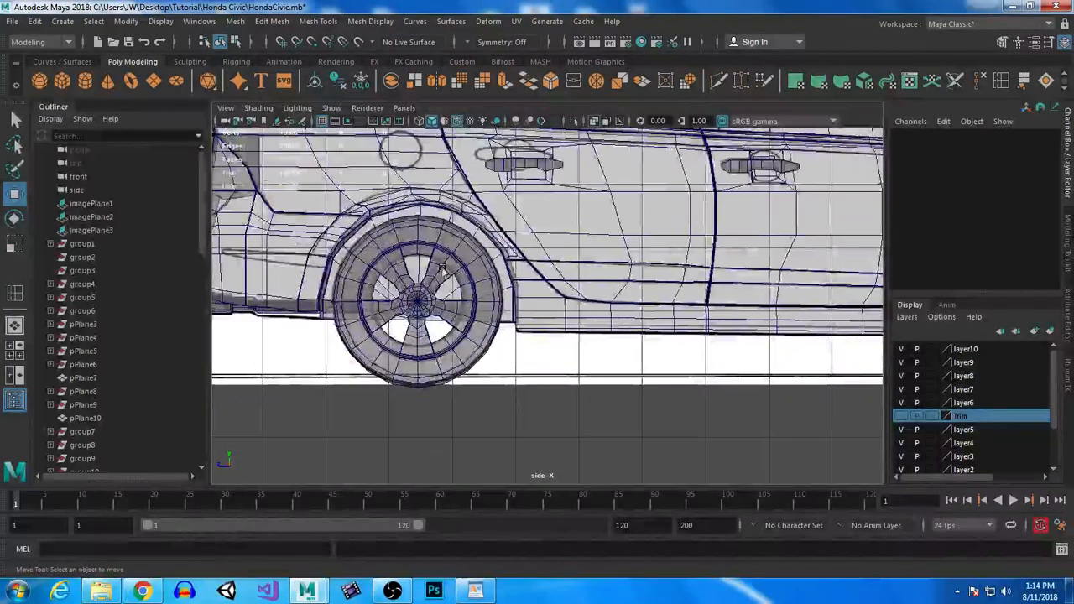
{"action": "left_click", "coordinate": [85, 80]}
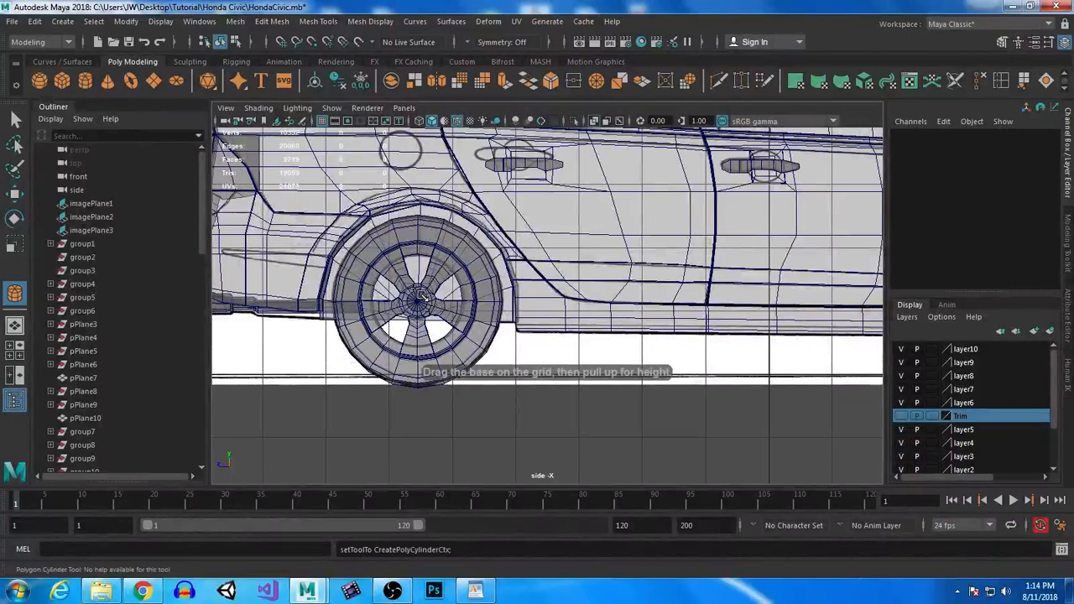
{"action": "middle_click_drag", "start_coordinate": [381, 200], "coordinate": [463, 199], "text": "alt"}
{"action": "scroll", "coordinate": [460, 199], "scroll_direction": "up", "scroll_amount": 8}
{"action": "middle_click_drag", "start_coordinate": [444, 333], "coordinate": [637, 371], "text": "alt"}
{"action": "scroll", "coordinate": [637, 372], "scroll_direction": "down", "scroll_amount": 4}
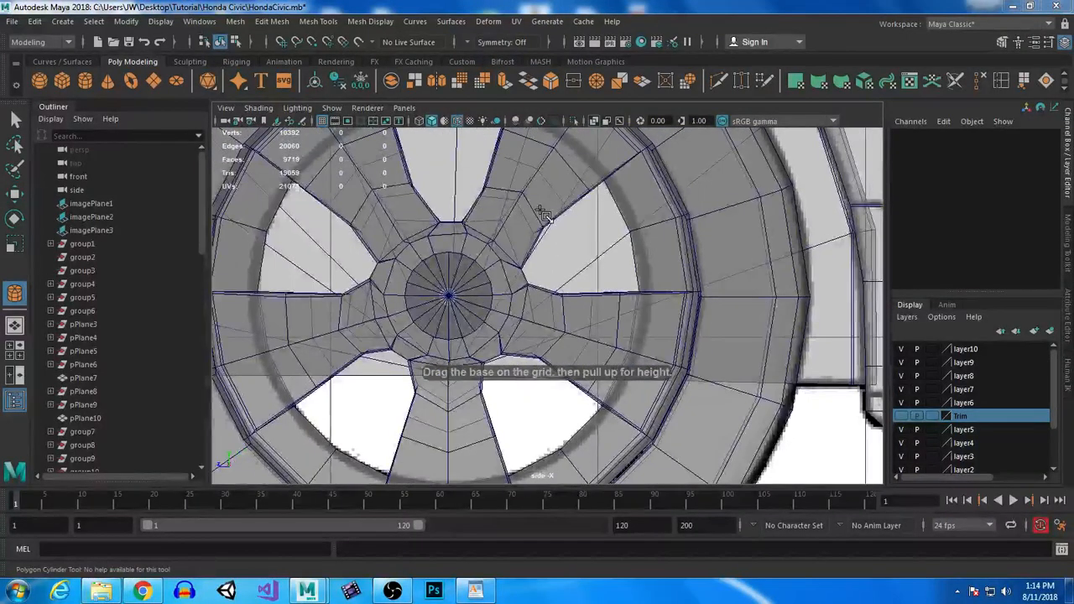
{"action": "scroll", "coordinate": [346, 277], "scroll_direction": "up", "scroll_amount": 2}
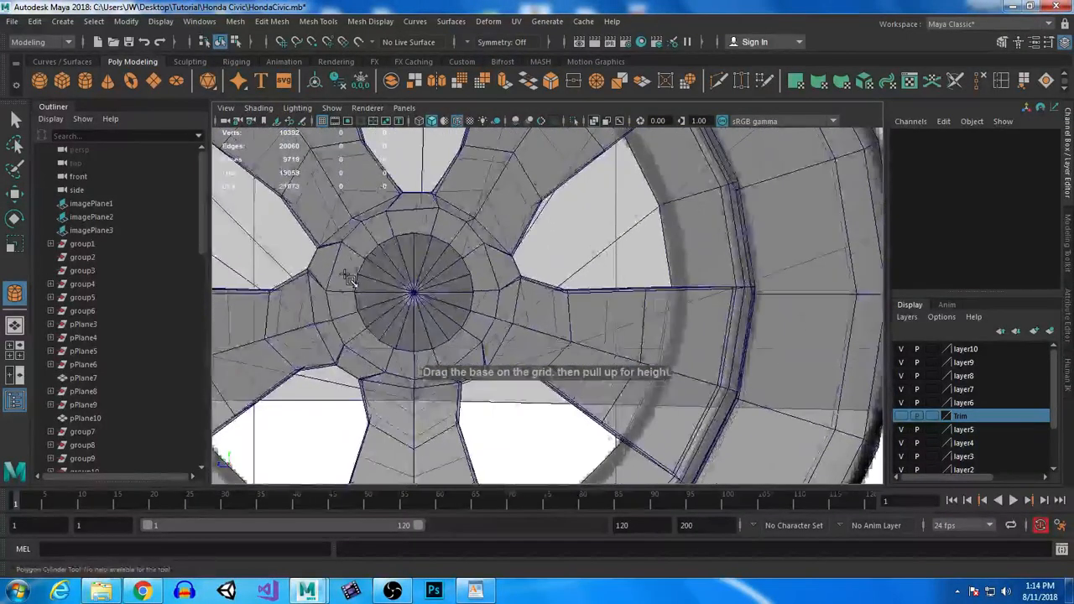
{"action": "left_click", "coordinate": [417, 296]}
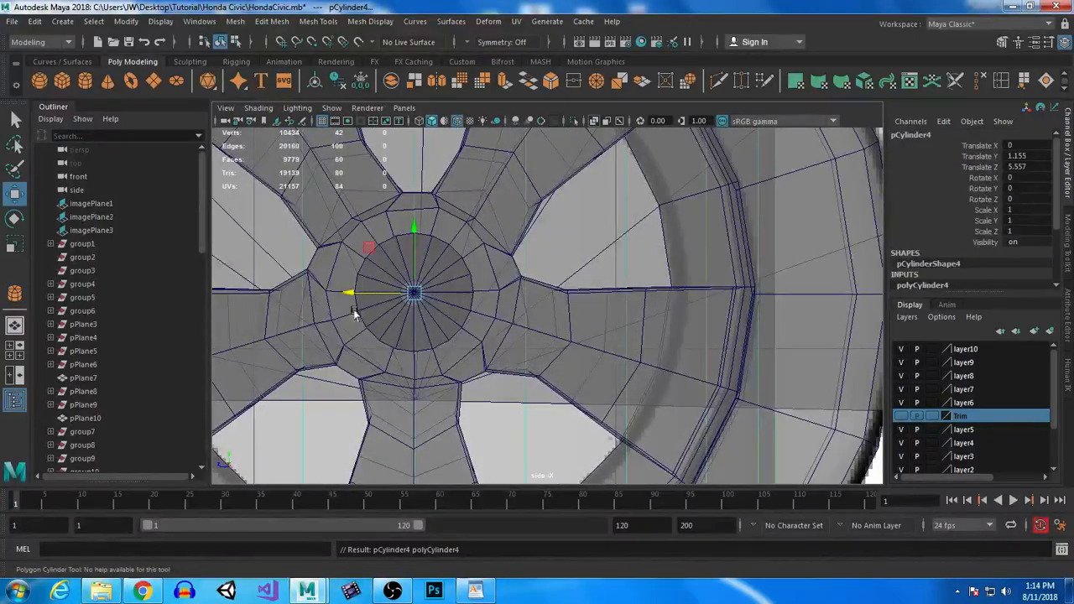
- Set the new cylinder's Rotate Z to 90 and scale it uniformly to 0.46
{"action": "key", "text": "e"}
{"action": "left_click_drag", "start_coordinate": [412, 257], "coordinate": [414, 290]}
{"action": "double_click", "coordinate": [1031, 199]}
{"action": "type", "text": "90"}
{"action": "key", "text": "Return"}
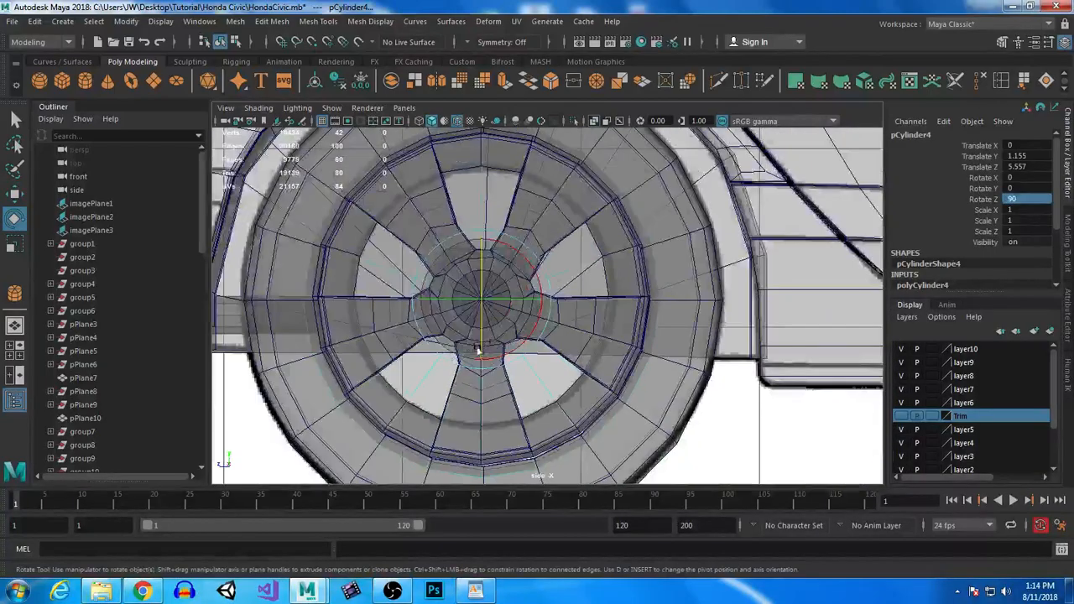
{"action": "middle_click_drag", "start_coordinate": [478, 349], "coordinate": [571, 340], "text": "alt"}
{"action": "key", "text": "r"}
{"action": "left_click_drag", "start_coordinate": [575, 291], "coordinate": [405, 353]}
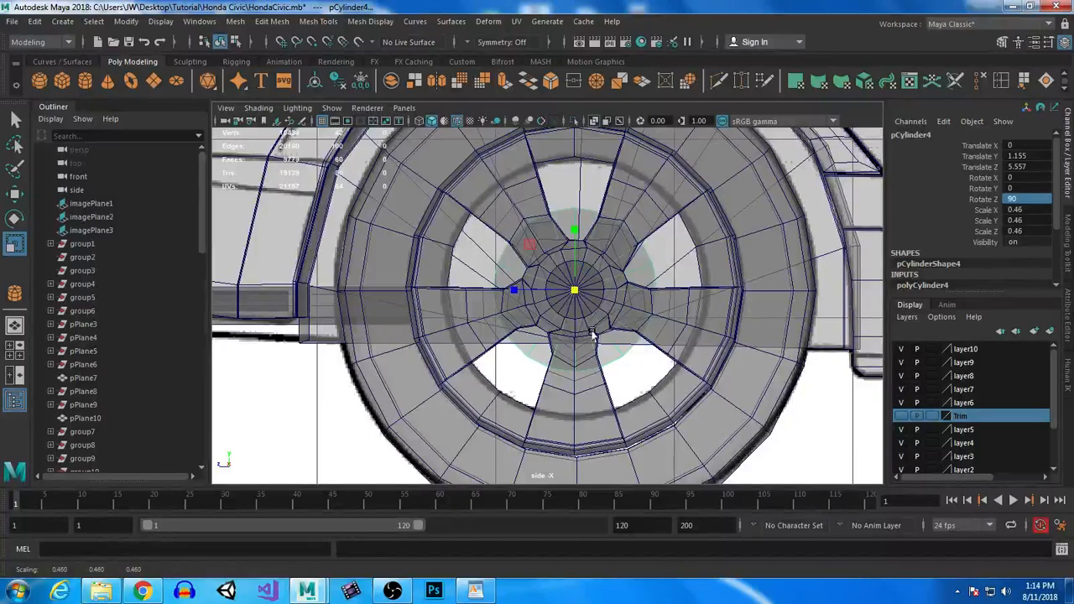
- Move the cylinder sideways out to the front wheel, to a Translate X of 3.579
{"action": "key", "text": "space"}
{"action": "key", "text": "space"}
{"action": "left_click_drag", "start_coordinate": [676, 294], "coordinate": [727, 307], "text": "alt"}
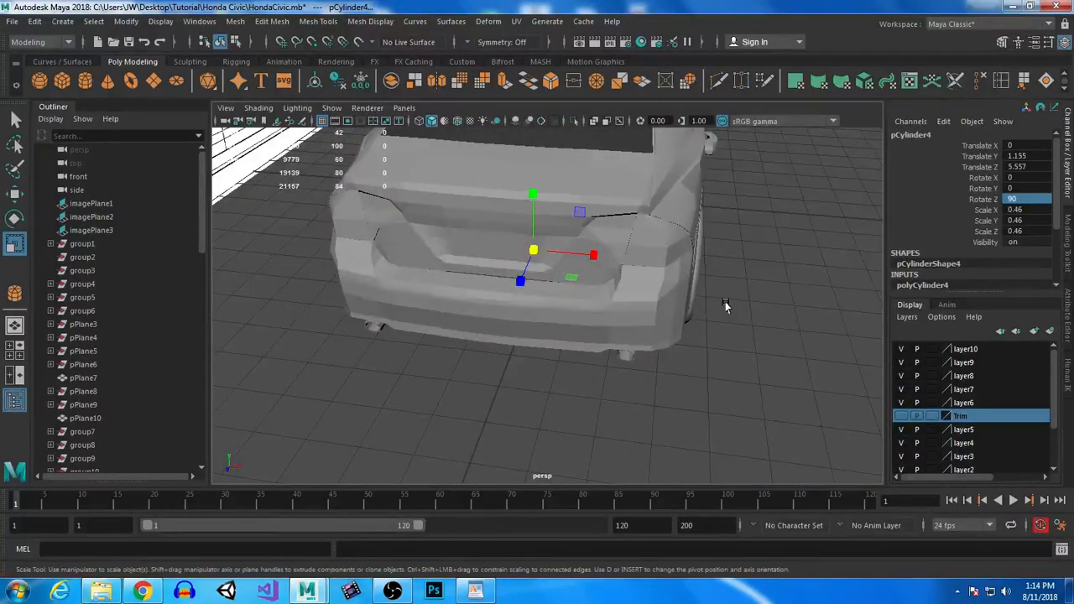
{"action": "key", "text": "w"}
{"action": "left_click_drag", "start_coordinate": [483, 244], "coordinate": [684, 334]}
{"action": "key", "text": "f"}
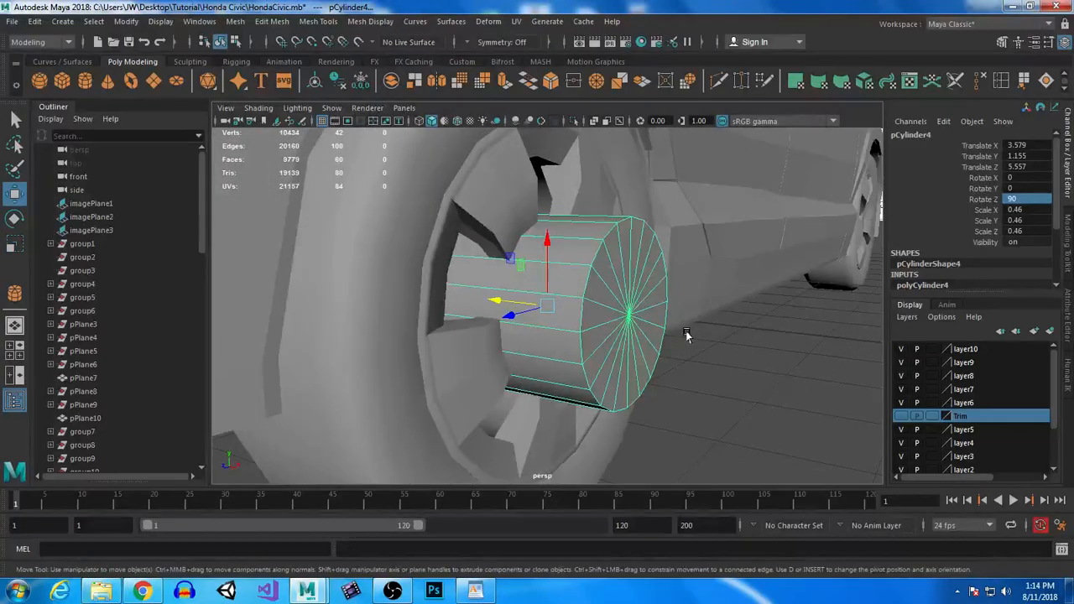
- Flatten the cylinder along its axis into a thin disc and move it into the wheel at Translate X 3.311
{"action": "key", "text": "r"}
{"action": "left_click_drag", "start_coordinate": [600, 312], "coordinate": [559, 308]}
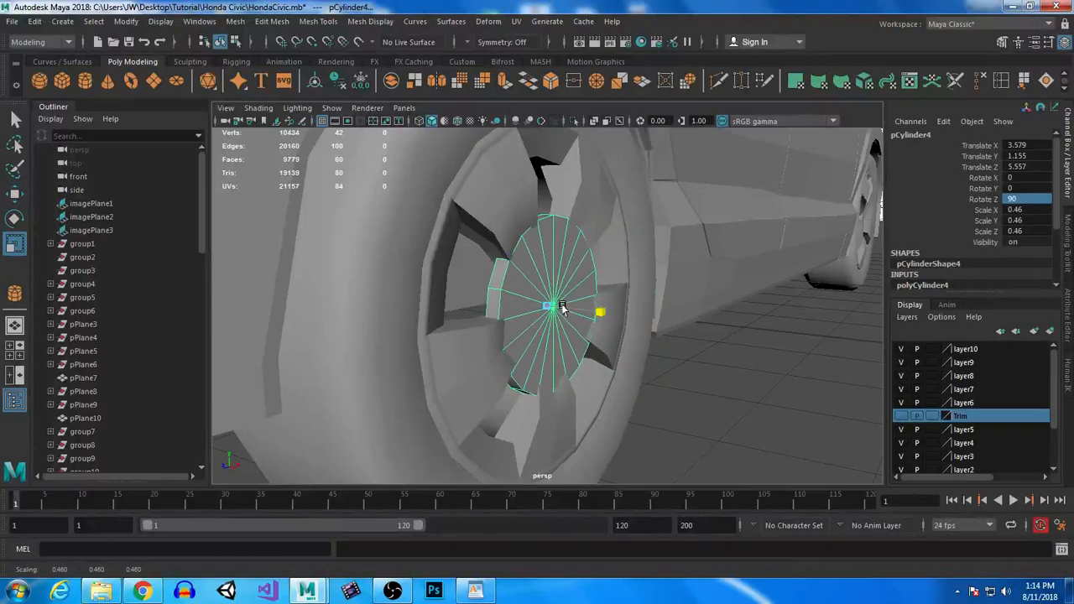
{"action": "key", "text": "w"}
{"action": "left_click_drag", "start_coordinate": [483, 300], "coordinate": [437, 300]}
- Check the disc against the front wheel in the side view and switch to Chrome for the 2008 Honda Civic reference photo
{"action": "left_click_drag", "start_coordinate": [672, 375], "coordinate": [698, 401], "text": "alt"}
{"action": "key", "text": "space"}
{"action": "key", "text": "space"}
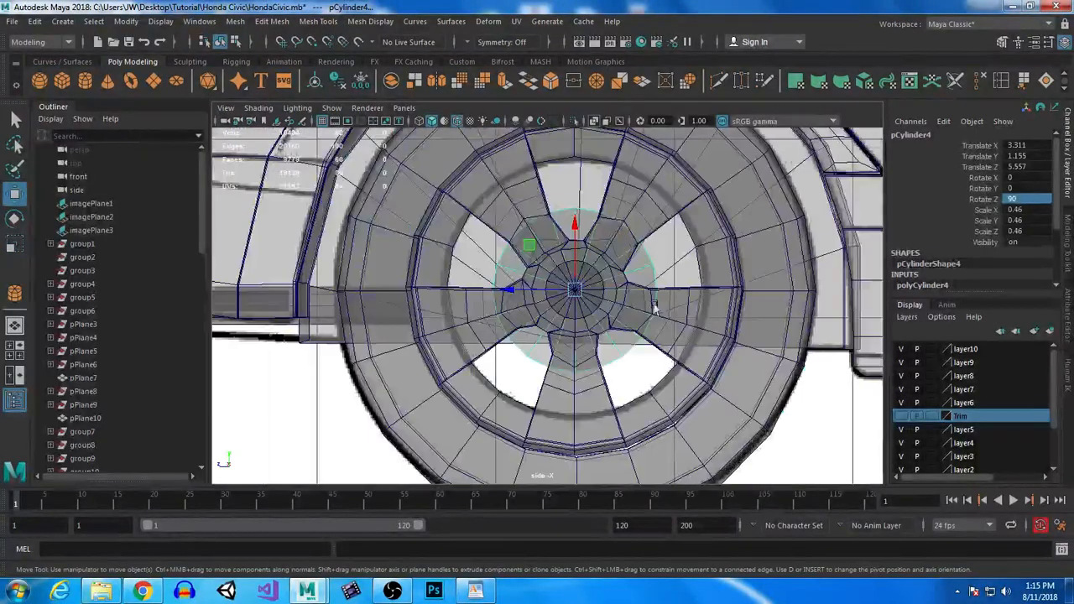
{"action": "scroll", "coordinate": [372, 444], "scroll_direction": "up", "scroll_amount": 2}
{"action": "left_click", "coordinate": [134, 591]}
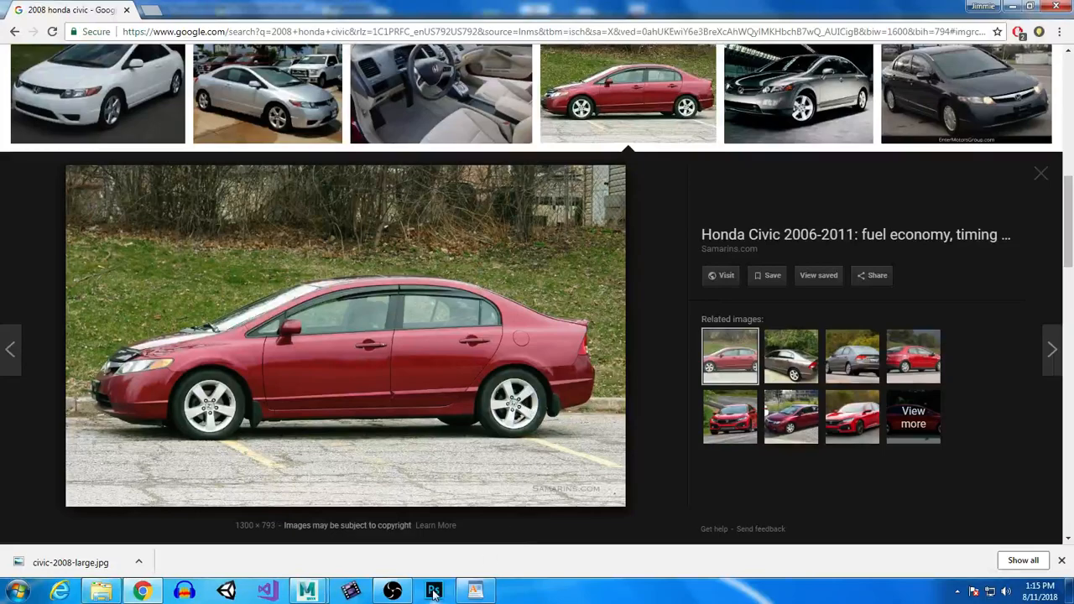
{"action": "mouse_move", "coordinate": [139, 588]}
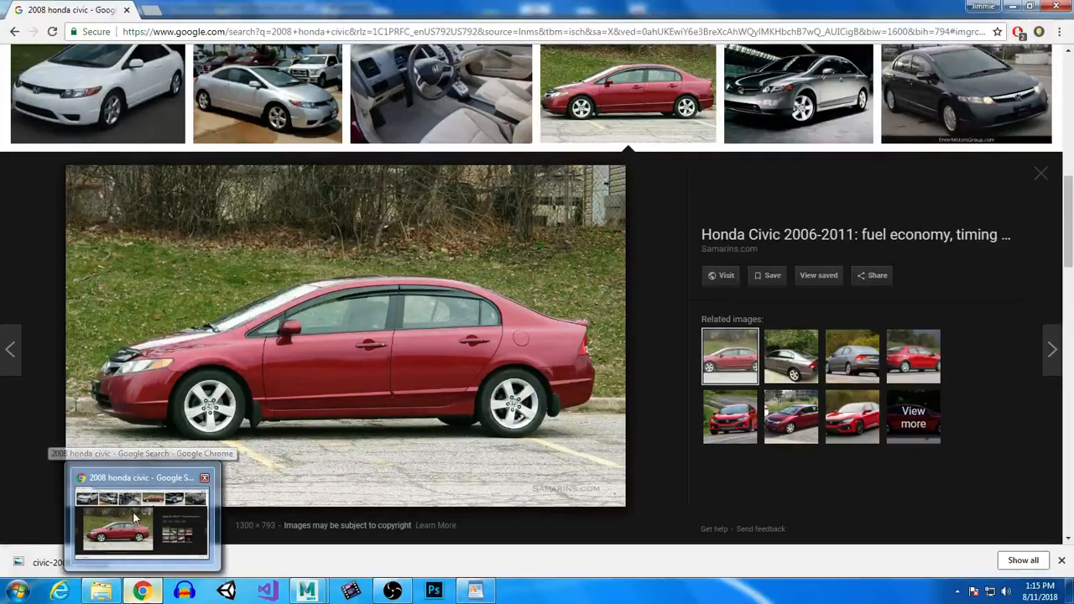
- Search Google for "brake caliper" in a new browser tab and show the image results
{"action": "mouse_move", "coordinate": [307, 594]}
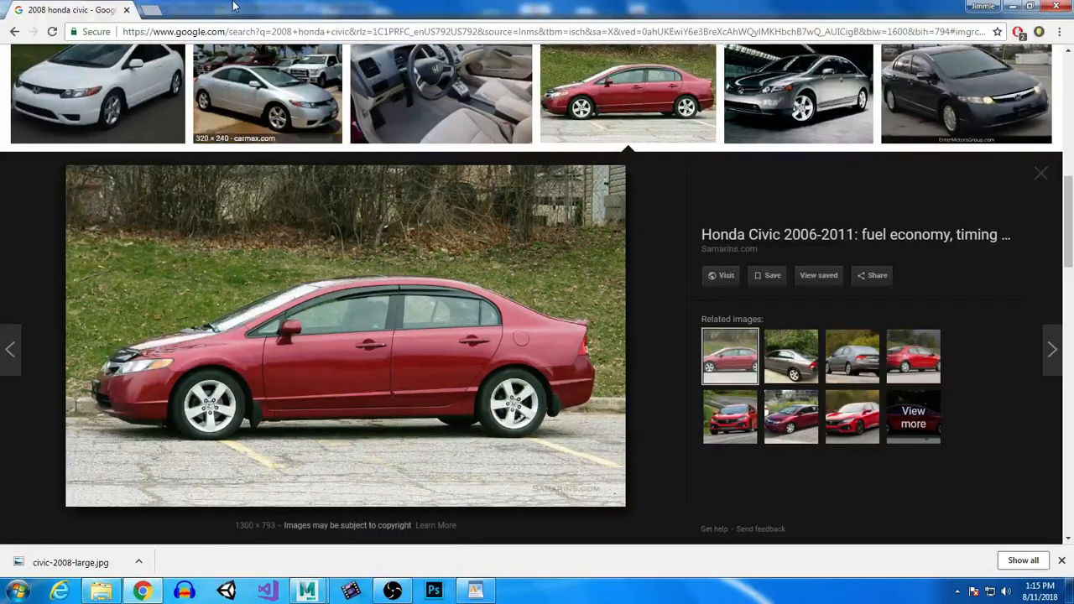
{"action": "left_click", "coordinate": [158, 12]}
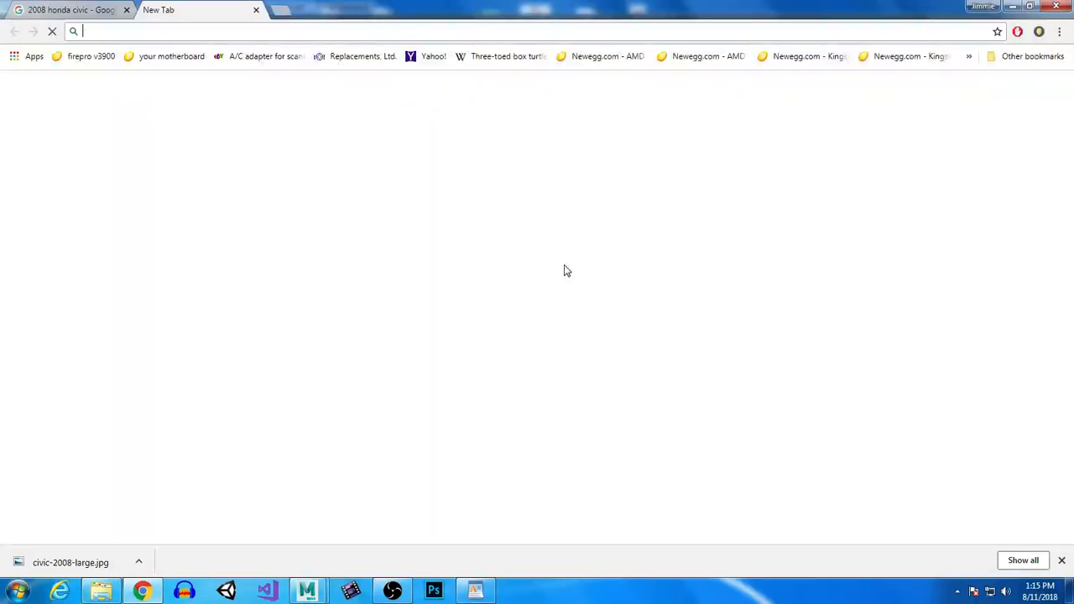
{"action": "type", "text": "brake capl"}
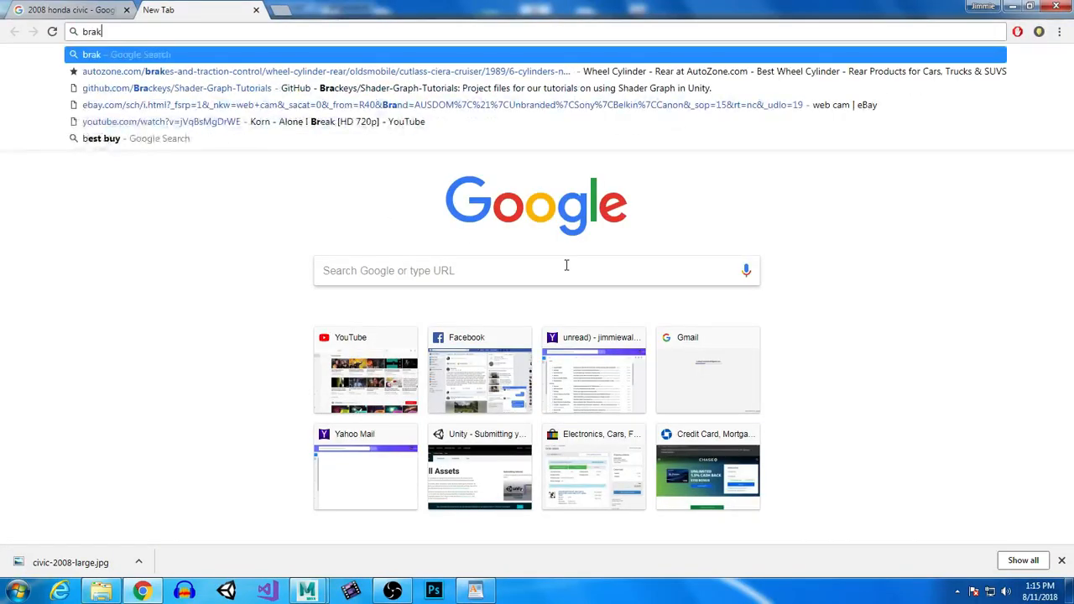
{"action": "key", "text": "BackSpace"}
{"action": "key", "text": "BackSpace"}
{"action": "type", "text": "liper"}
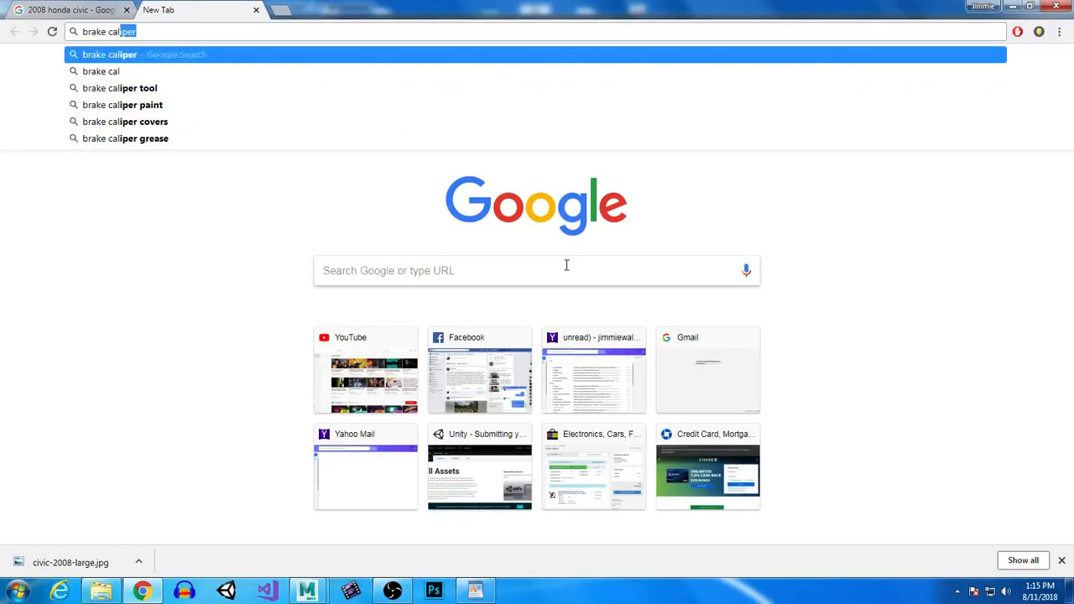
{"action": "key", "text": "Return"}
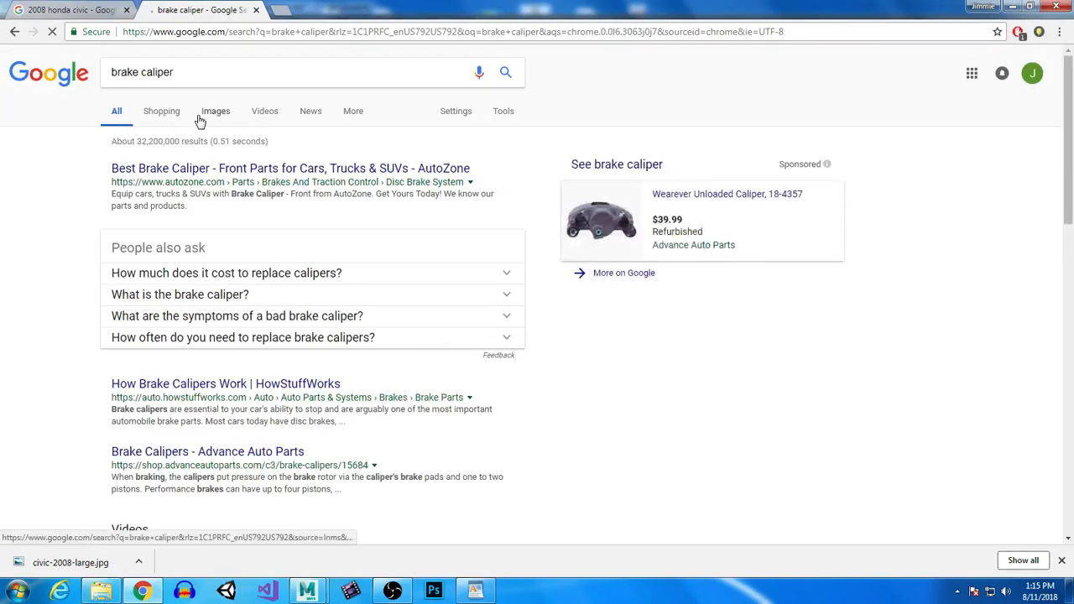
{"action": "left_click", "coordinate": [222, 113]}
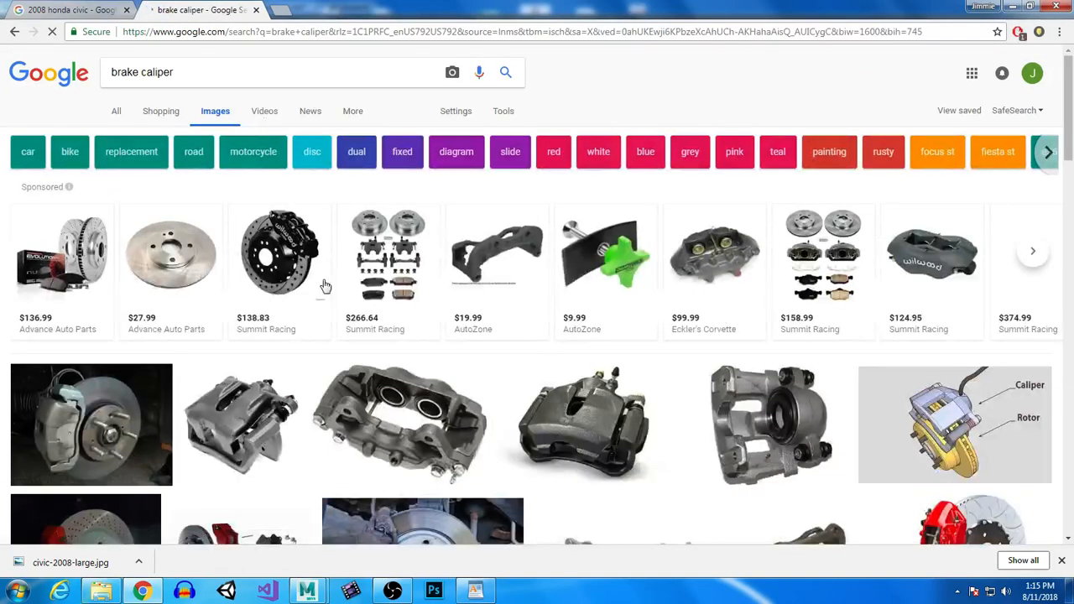
- Examine the enlarged photo of Summit Racing's Power Stop brake kit, close both brake tabs and return to Maya
{"action": "mouse_move", "coordinate": [298, 237]}
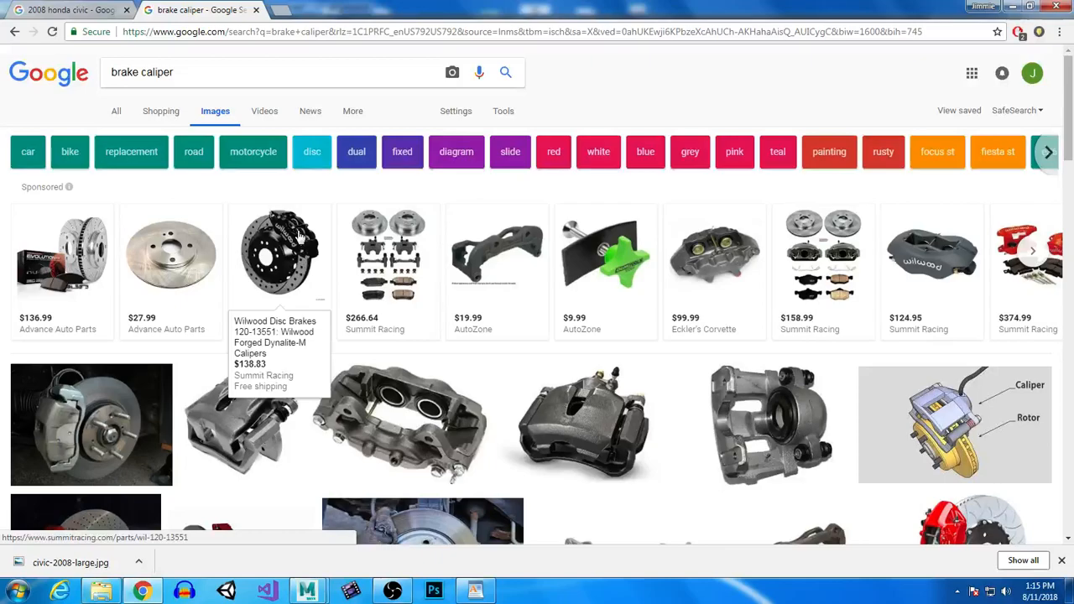
{"action": "left_click", "coordinate": [380, 255]}
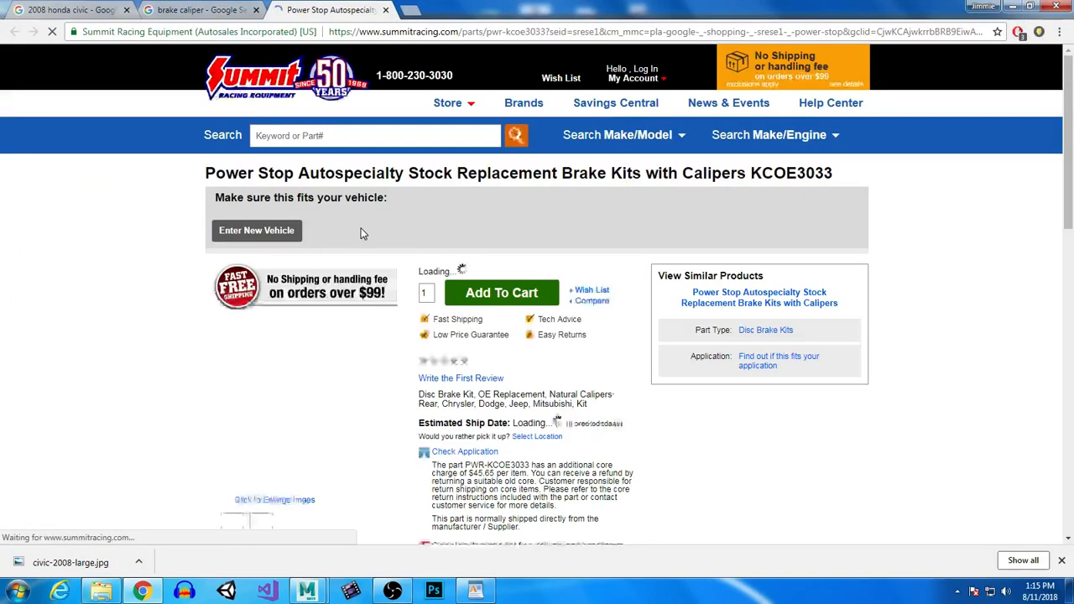
{"action": "left_click", "coordinate": [271, 513]}
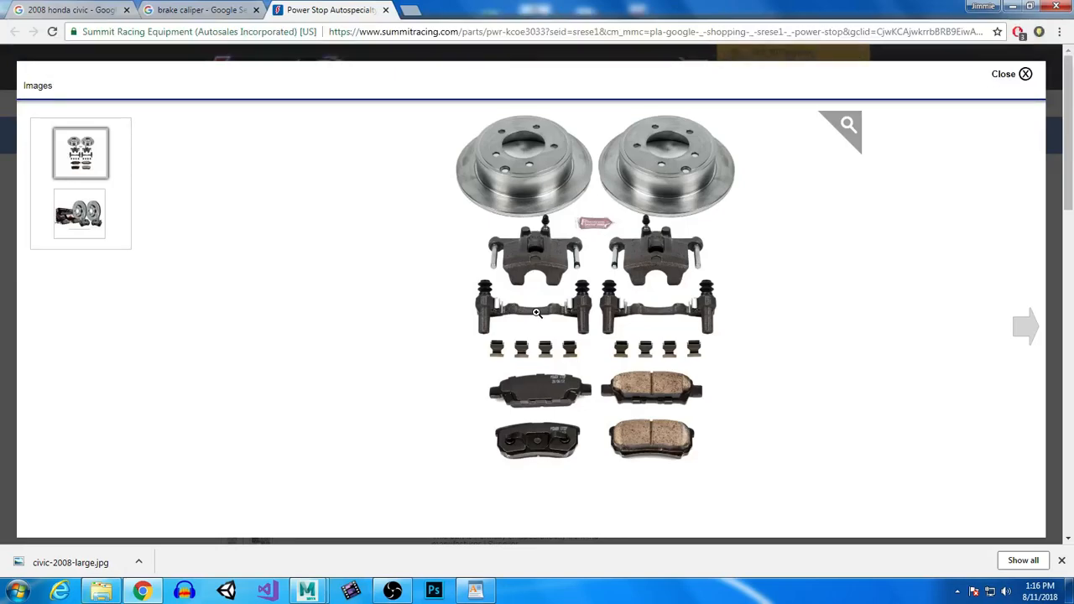
{"action": "left_click", "coordinate": [385, 10]}
{"action": "left_click", "coordinate": [256, 10]}
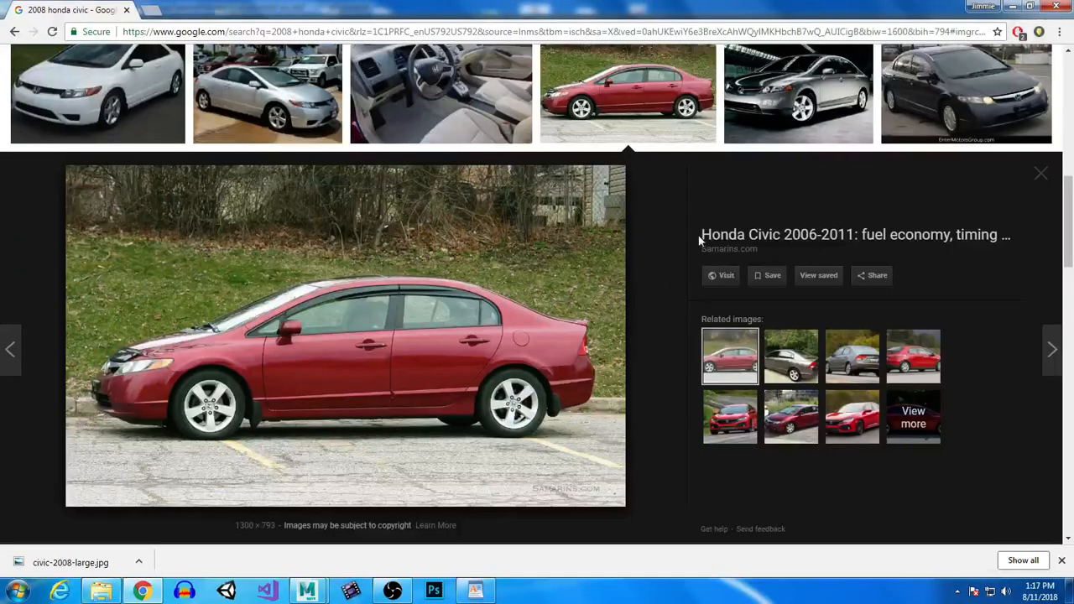
{"action": "left_click", "coordinate": [1013, 5]}
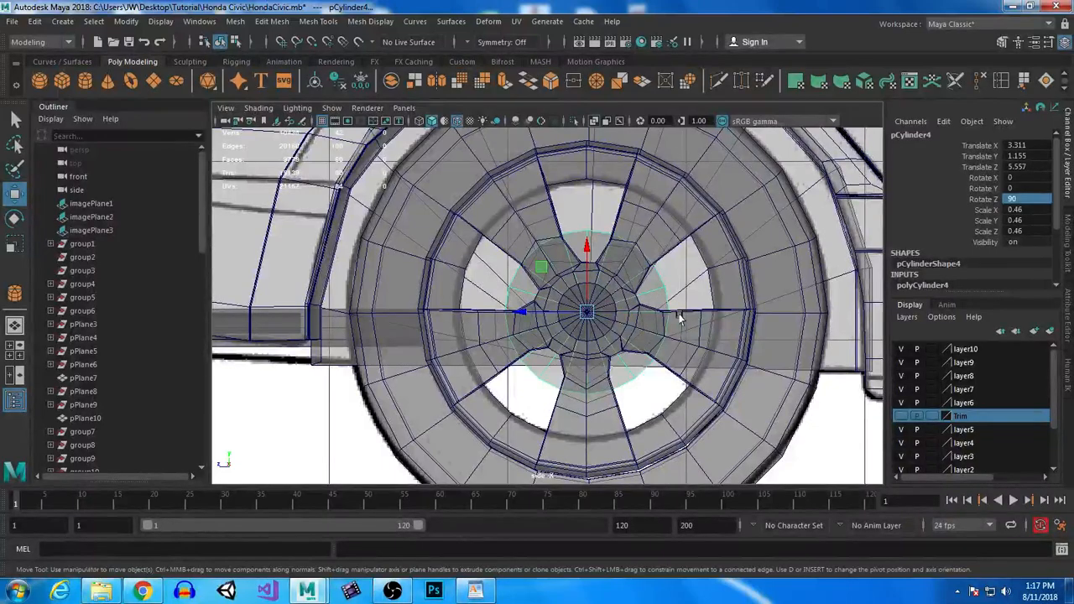
- Create a polygon cube in the side view, inside the front wheel's spoke opening at the disc's upper front edge
{"action": "scroll", "coordinate": [570, 264], "scroll_direction": "up", "scroll_amount": 2}
{"action": "scroll", "coordinate": [688, 382], "scroll_direction": "up", "scroll_amount": 1}
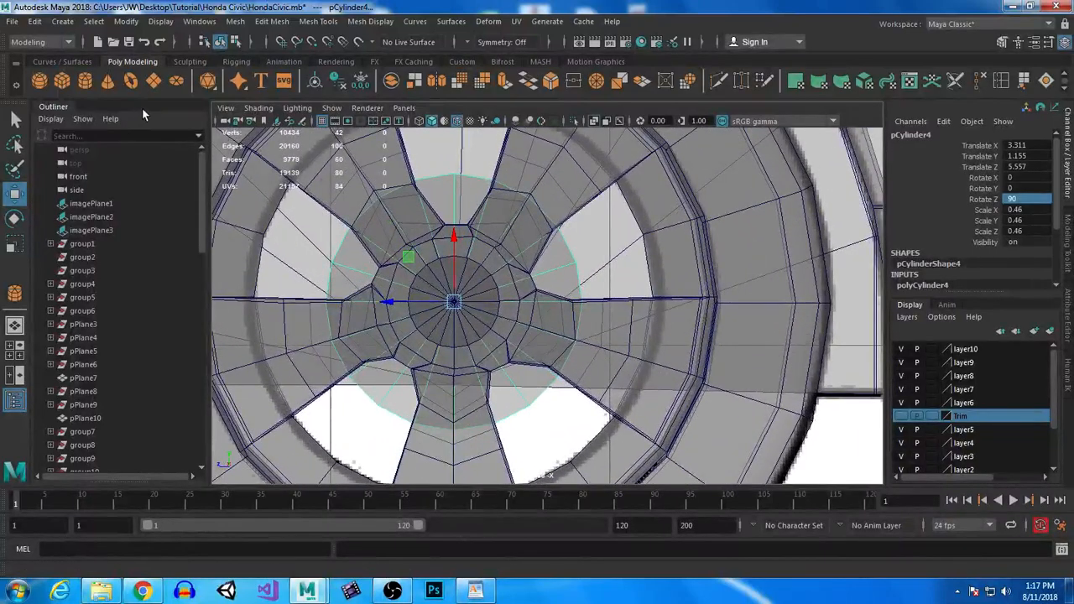
{"action": "scroll", "coordinate": [693, 344], "scroll_direction": "down", "scroll_amount": 4}
{"action": "scroll", "coordinate": [693, 344], "scroll_direction": "up", "scroll_amount": 5}
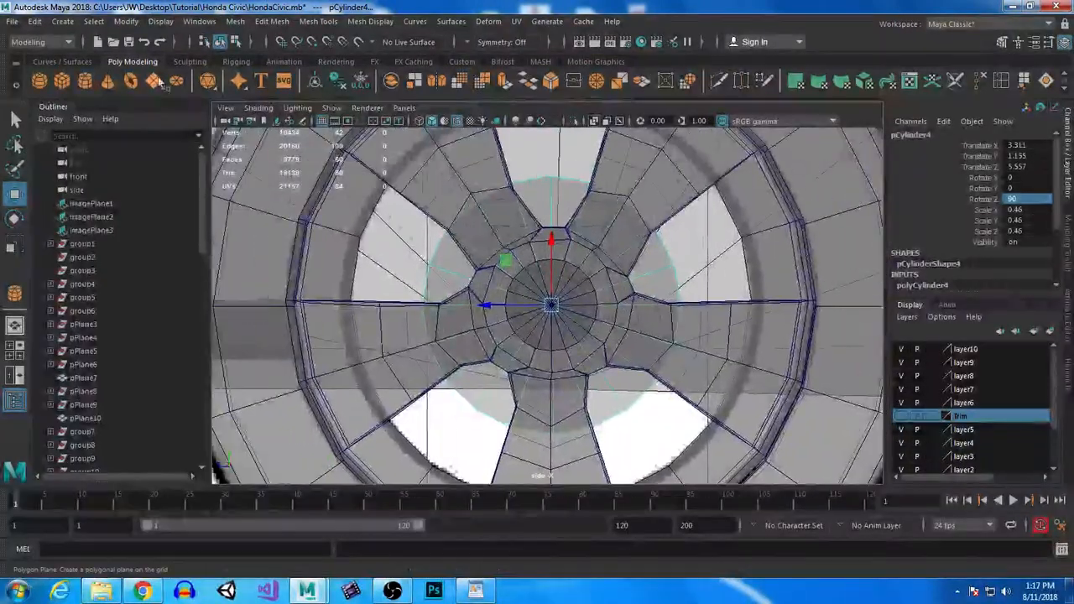
{"action": "left_click", "coordinate": [62, 80]}
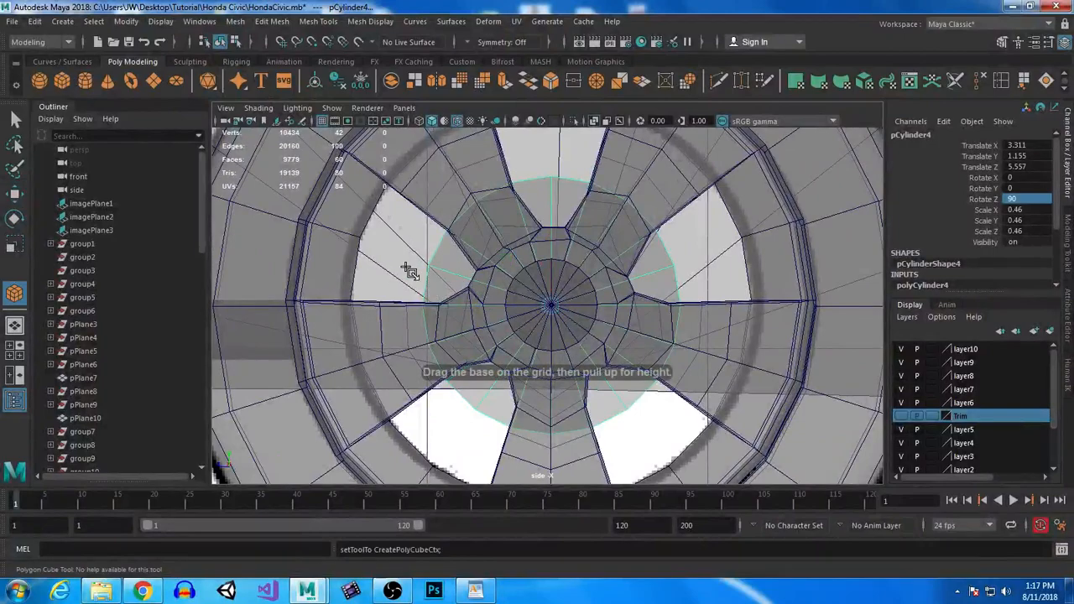
{"action": "left_click", "coordinate": [408, 268]}
- Scale the cube uniformly to 0.226 and rotate it to a Rotate X of about -27.81
{"action": "key", "text": "e"}
{"action": "left_click_drag", "start_coordinate": [439, 221], "coordinate": [172, 292]}
{"action": "key", "text": "r"}
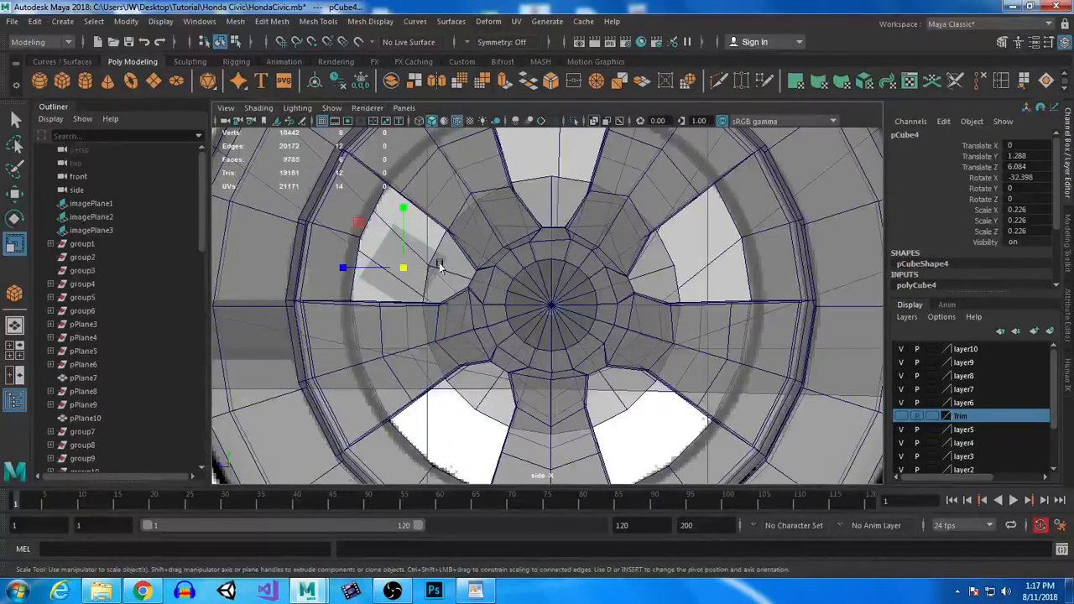
{"action": "key", "text": "e"}
{"action": "left_click_drag", "start_coordinate": [439, 240], "coordinate": [448, 232]}
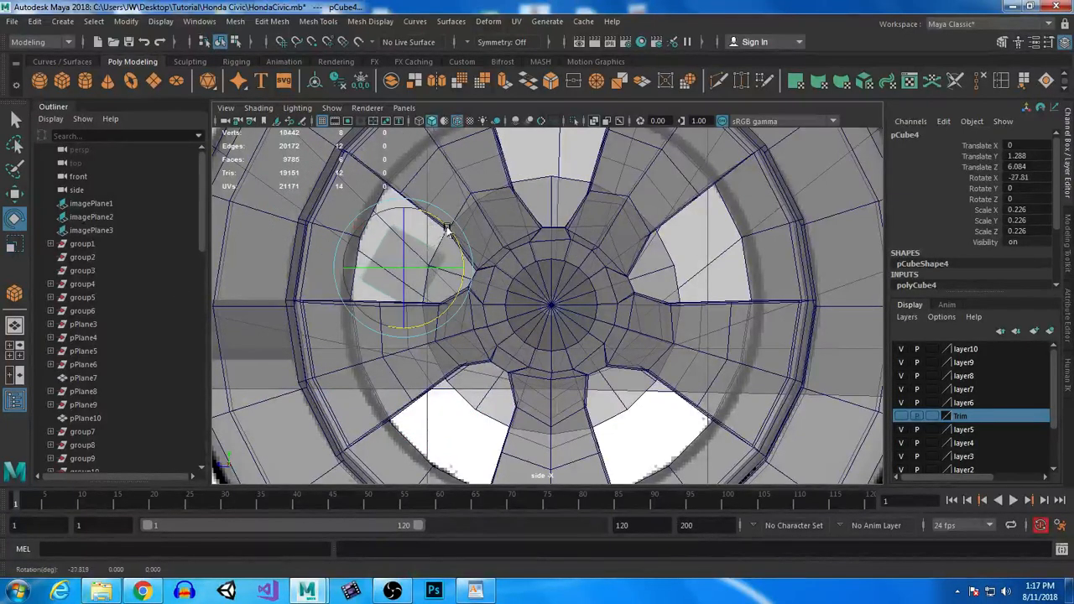
- Switch to Chrome and run a new Google image search for "brake caliper" in a separate tab
{"action": "left_click", "coordinate": [142, 592]}
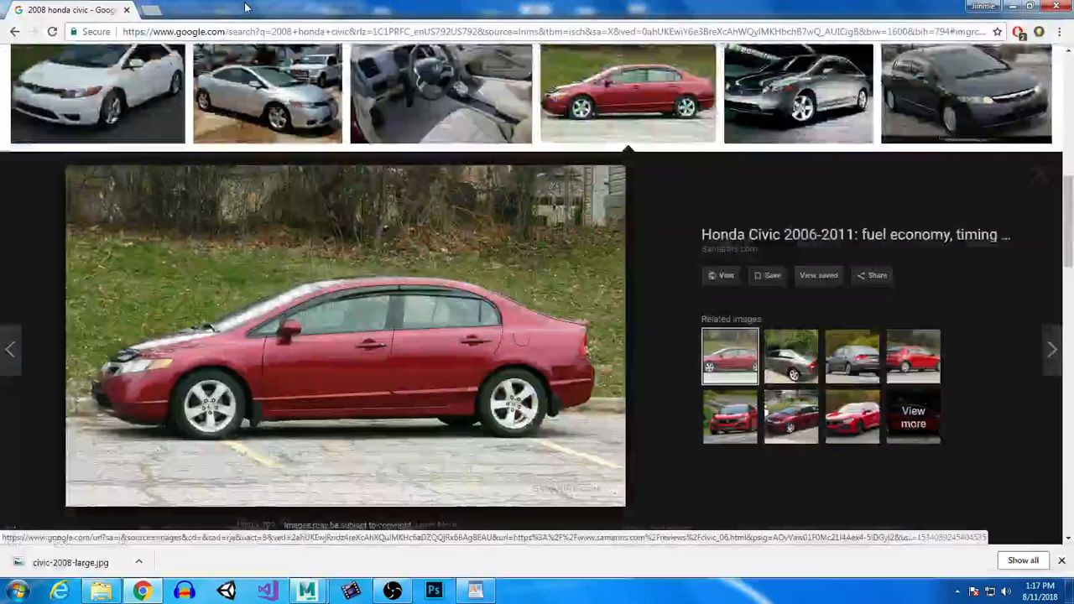
{"action": "left_click", "coordinate": [151, 10]}
{"action": "type", "text": "bake"}
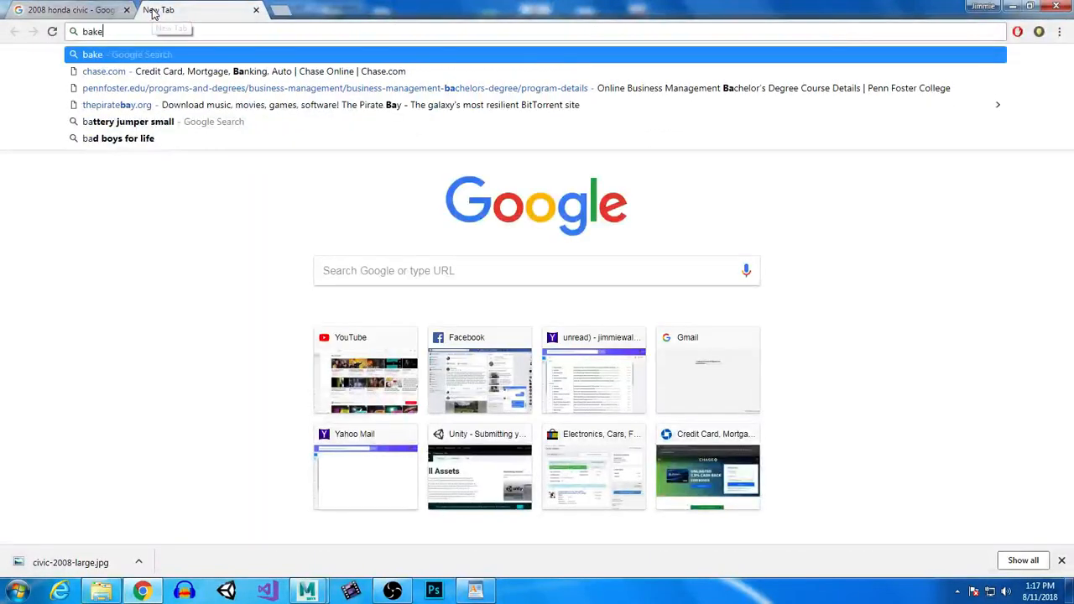
{"action": "key", "text": "BackSpace"}
{"action": "key", "text": "BackSpace"}
{"action": "type", "text": "bra"}
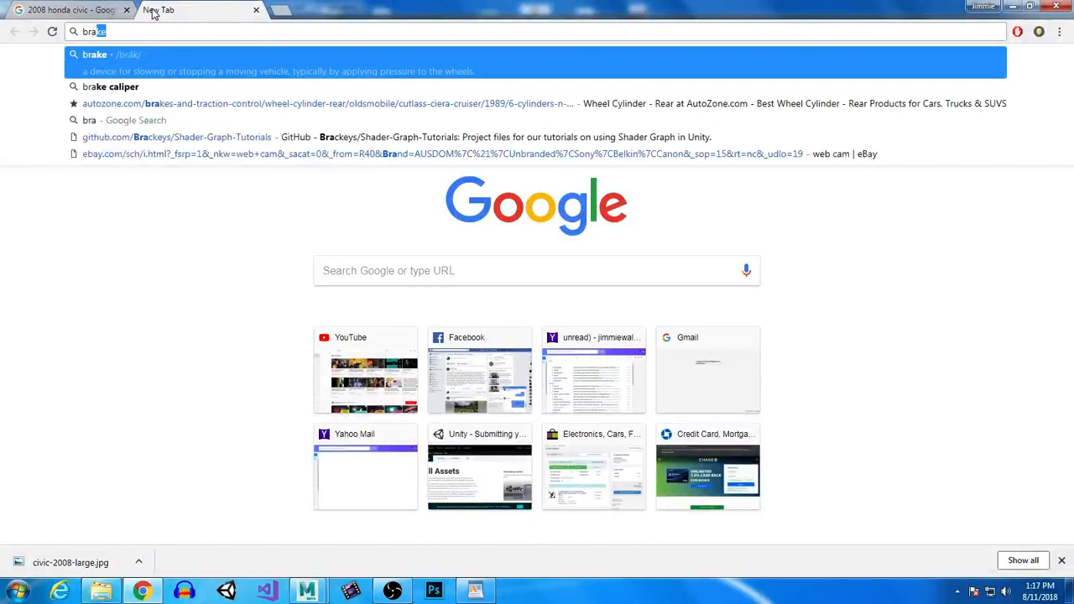
{"action": "type", "text": "ke caliper"}
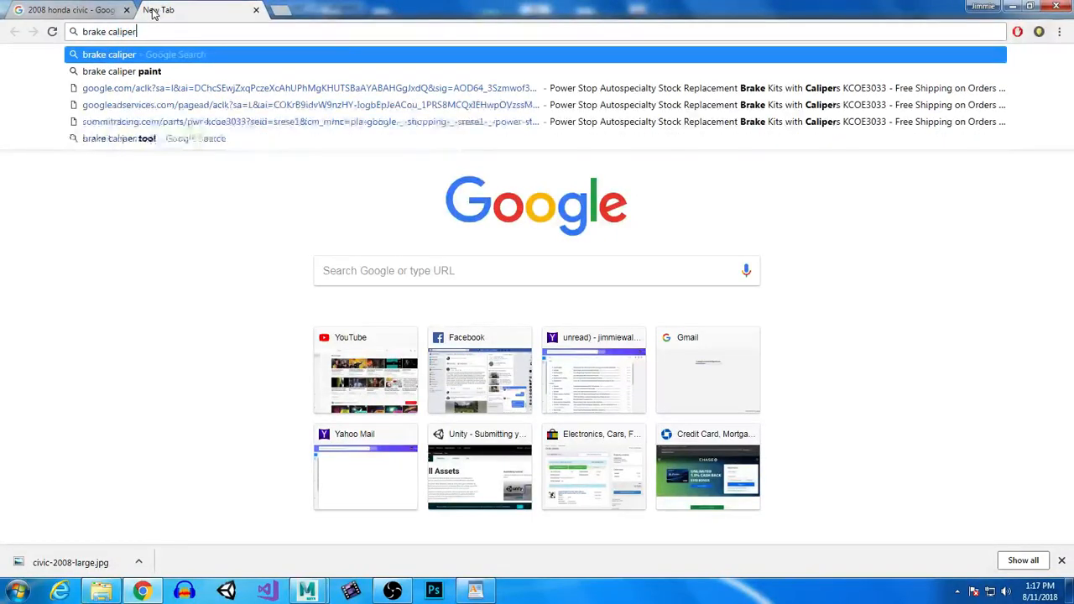
{"action": "key", "text": "Return"}
{"action": "left_click", "coordinate": [223, 117]}
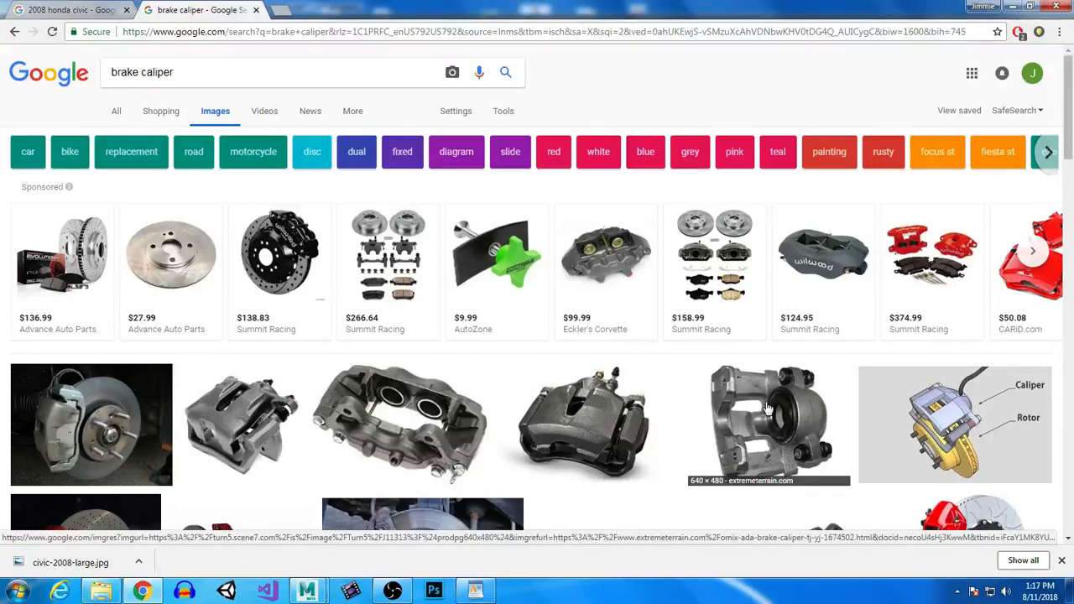
- Look through the brake caliper images for a reference showing the caliper's shape and its position on the rotor
{"action": "scroll", "coordinate": [759, 419], "scroll_direction": "down", "scroll_amount": 2}
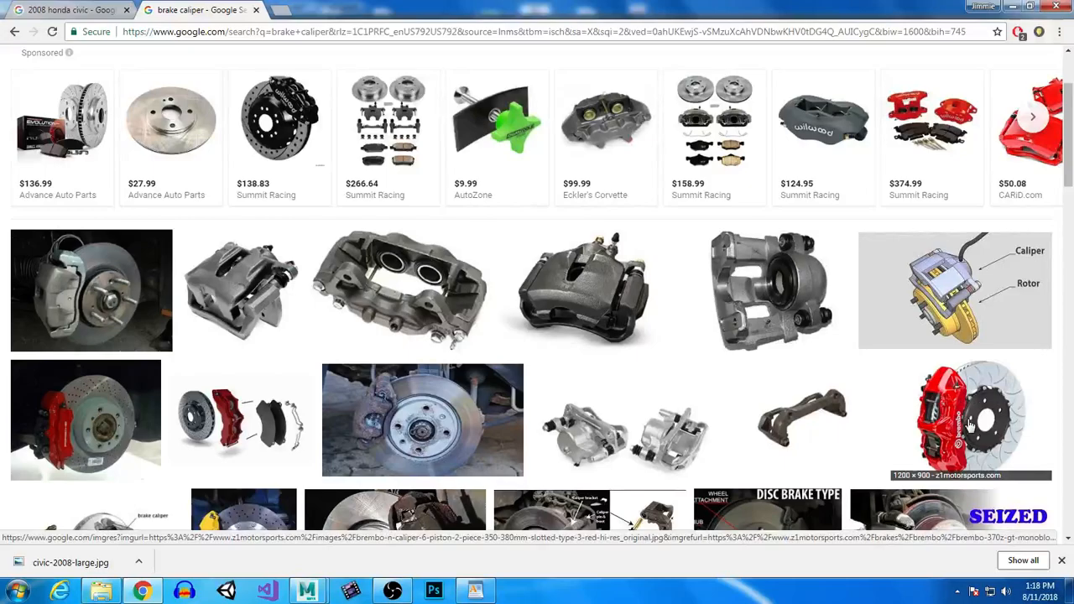
{"action": "scroll", "coordinate": [650, 289], "scroll_direction": "down", "scroll_amount": 3}
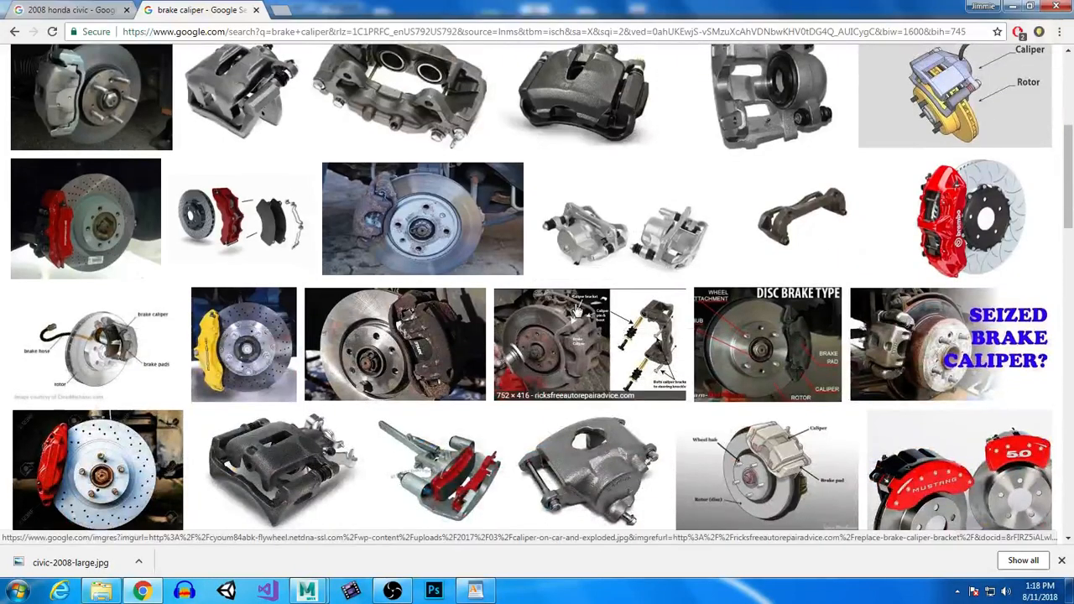
{"action": "scroll", "coordinate": [642, 359], "scroll_direction": "down", "scroll_amount": 1}
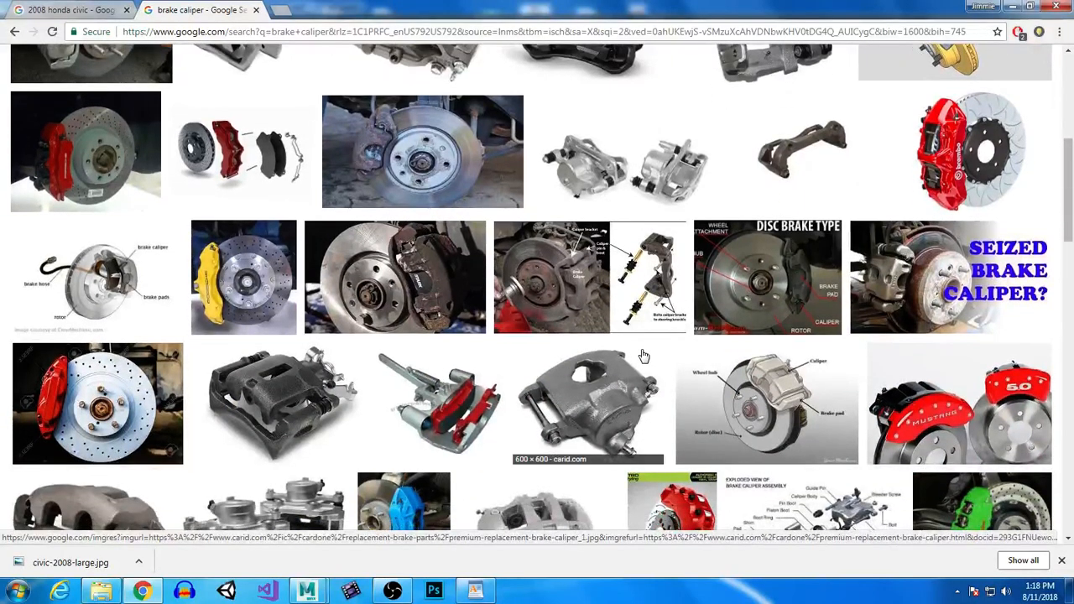
{"action": "scroll", "coordinate": [644, 357], "scroll_direction": "down", "scroll_amount": 1}
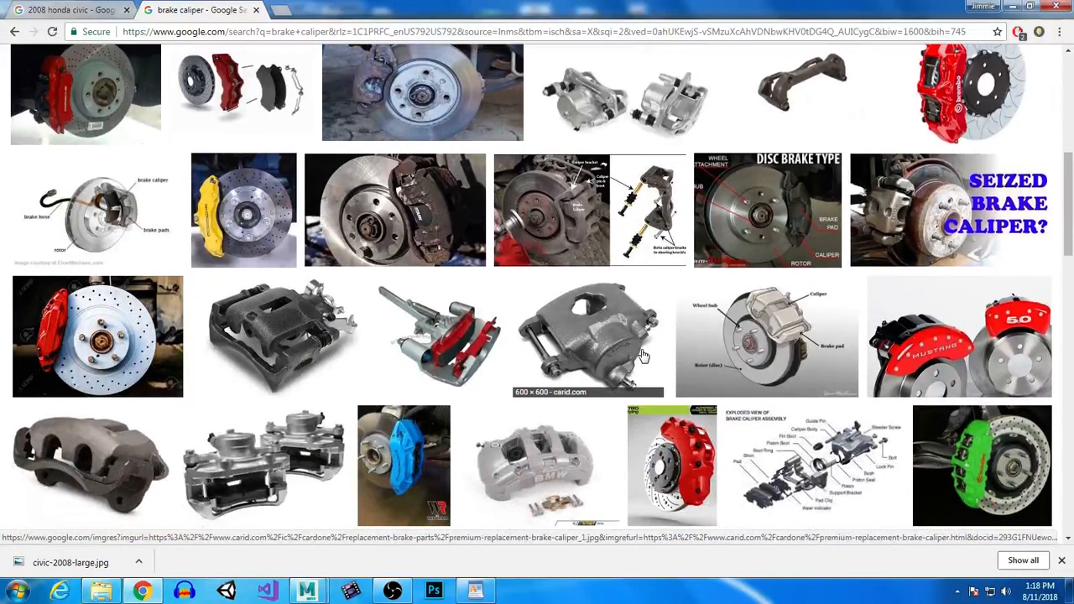
{"action": "scroll", "coordinate": [642, 356], "scroll_direction": "down", "scroll_amount": 2}
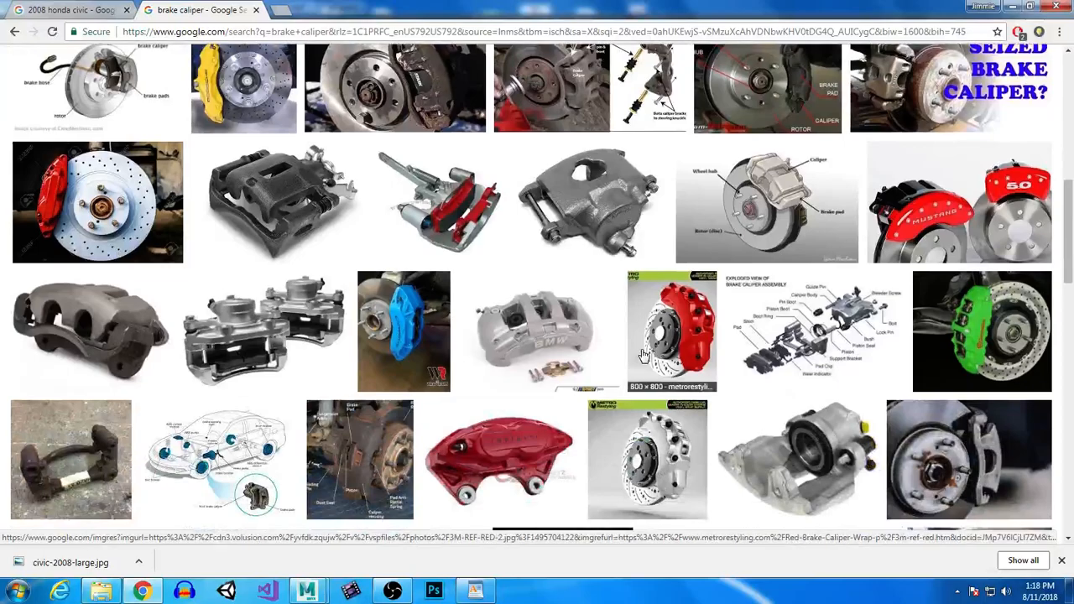
{"action": "scroll", "coordinate": [642, 355], "scroll_direction": "down", "scroll_amount": 2}
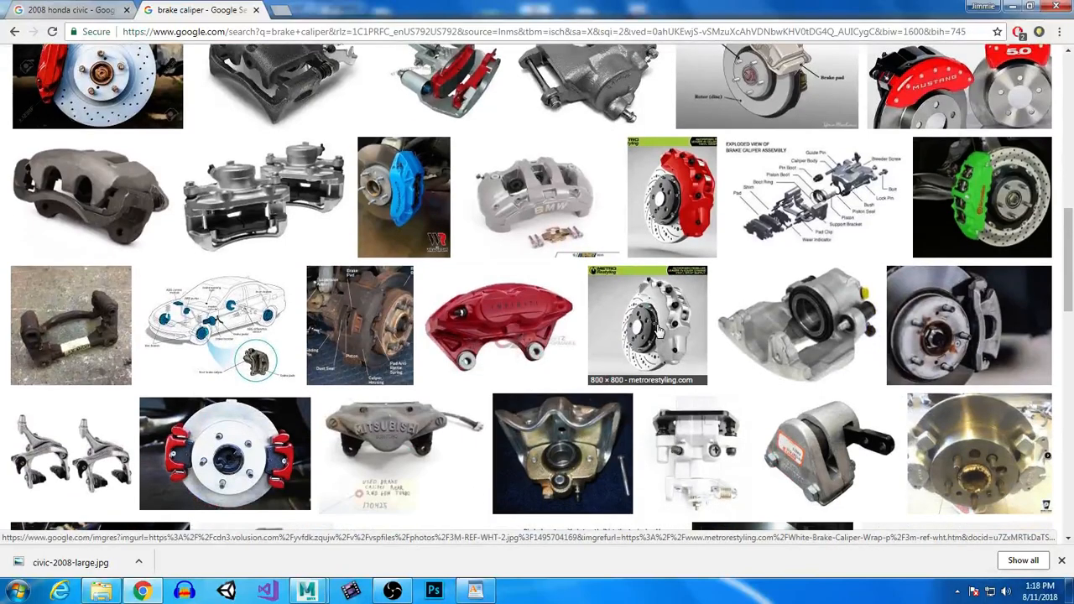
{"action": "scroll", "coordinate": [660, 329], "scroll_direction": "down", "scroll_amount": 1}
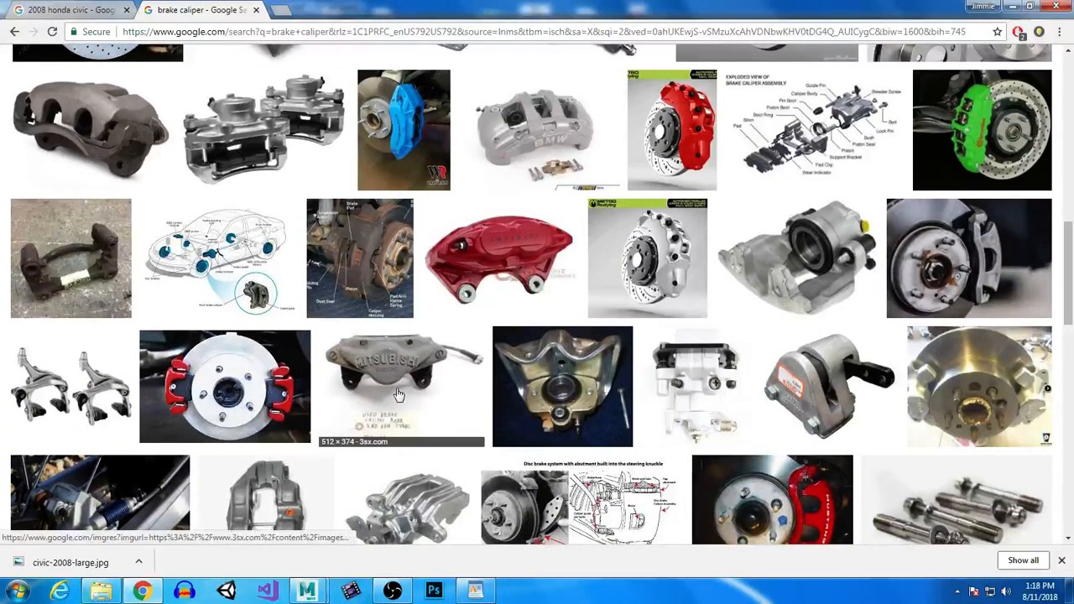
{"action": "scroll", "coordinate": [401, 392], "scroll_direction": "down", "scroll_amount": 2}
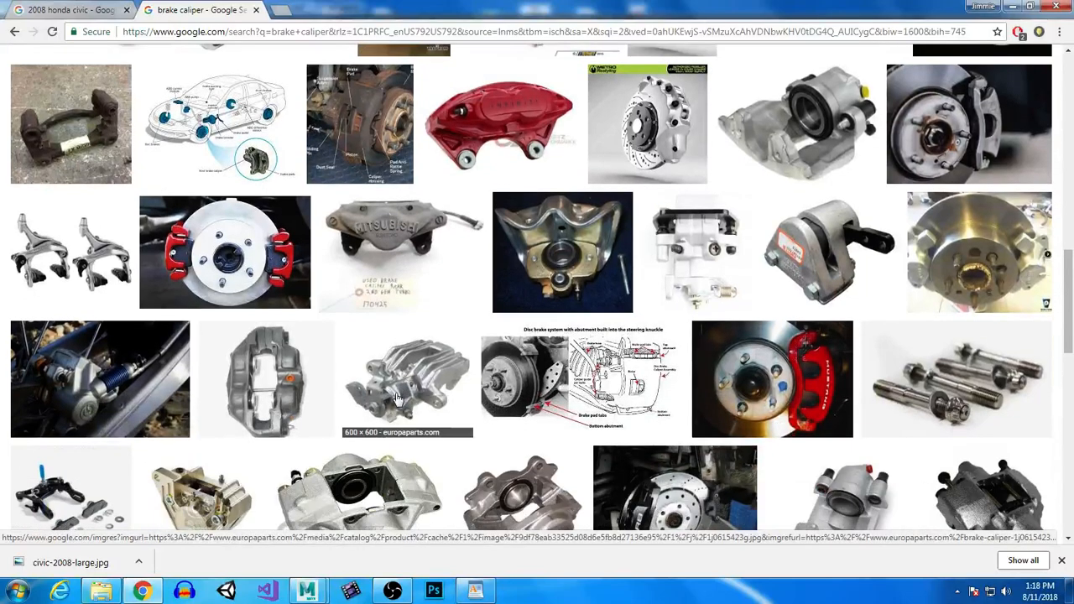
{"action": "scroll", "coordinate": [461, 395], "scroll_direction": "down", "scroll_amount": 3}
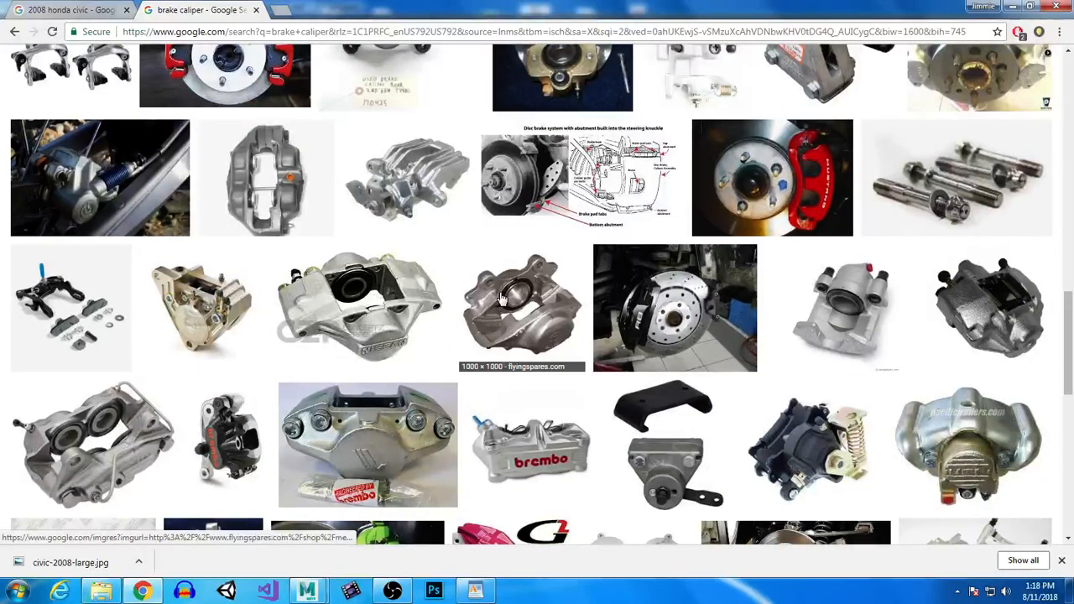
{"action": "scroll", "coordinate": [529, 305], "scroll_direction": "down", "scroll_amount": 1}
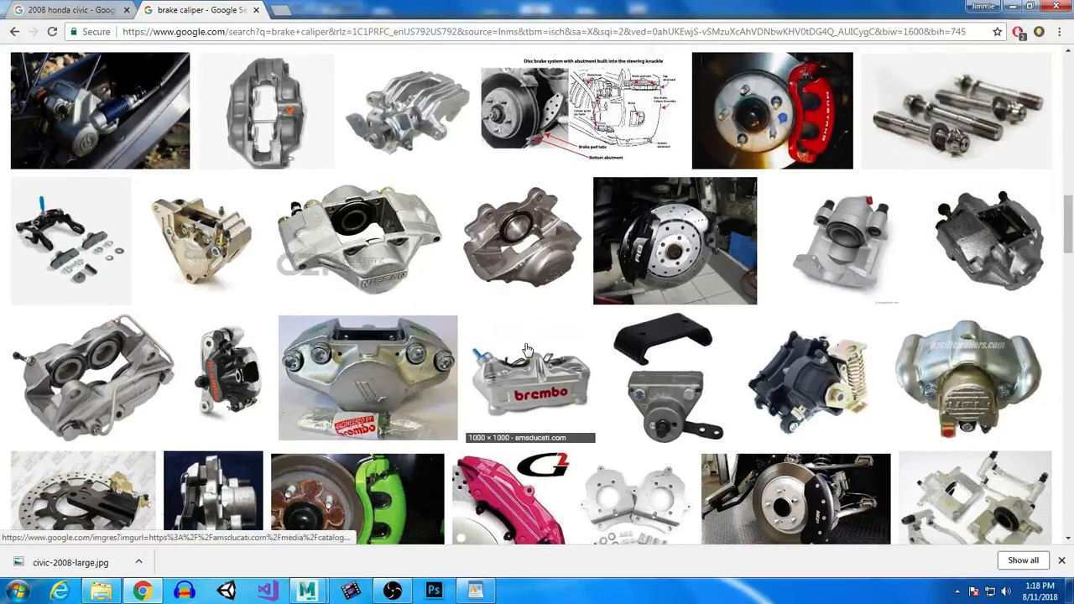
{"action": "scroll", "coordinate": [524, 355], "scroll_direction": "down", "scroll_amount": 3}
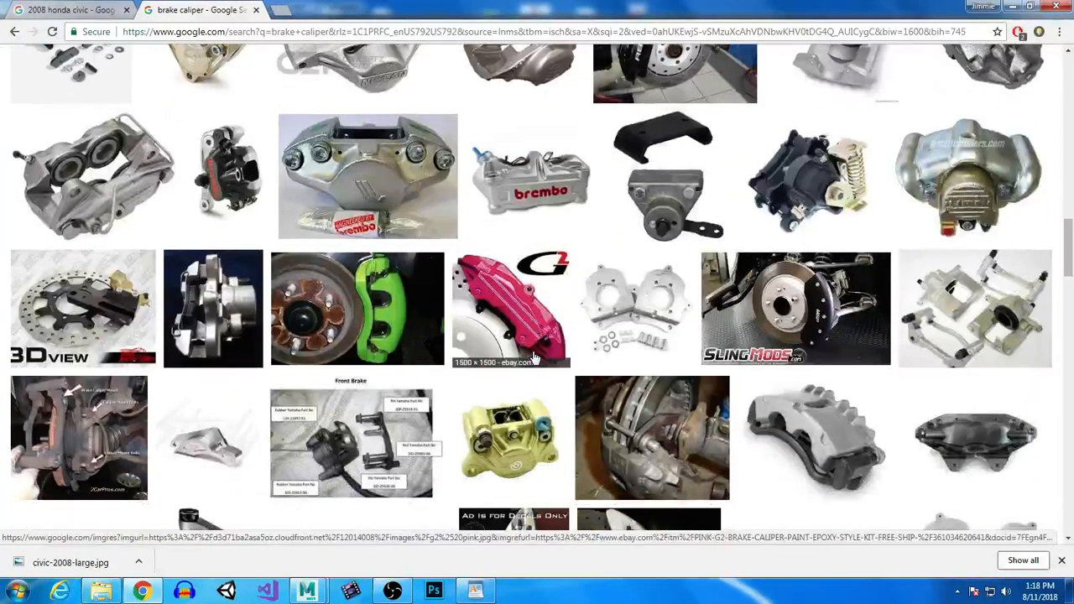
{"action": "scroll", "coordinate": [538, 355], "scroll_direction": "down", "scroll_amount": 3}
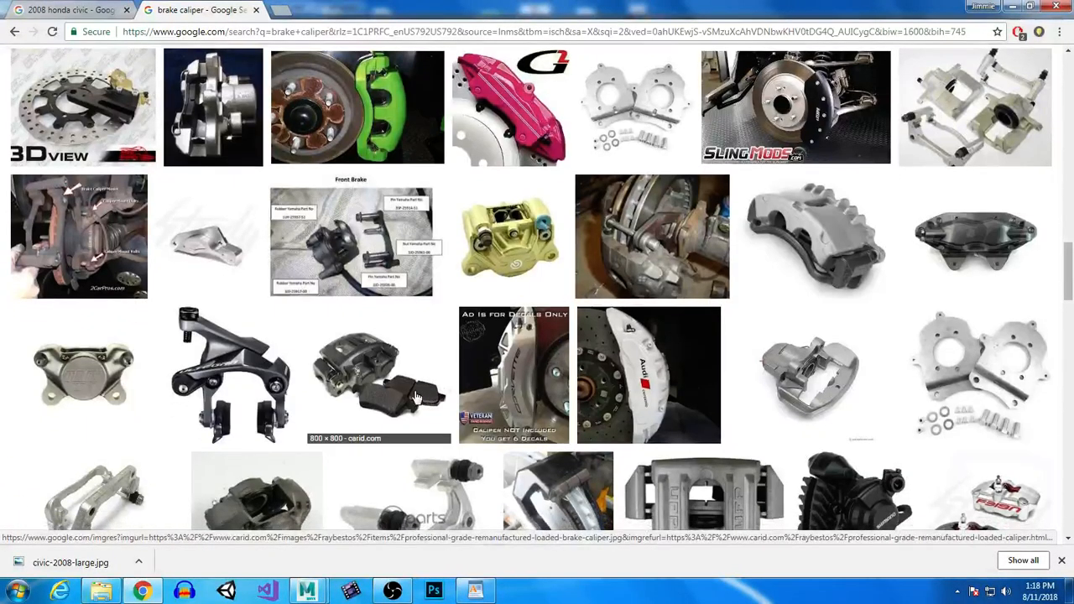
{"action": "scroll", "coordinate": [415, 396], "scroll_direction": "up", "scroll_amount": 10}
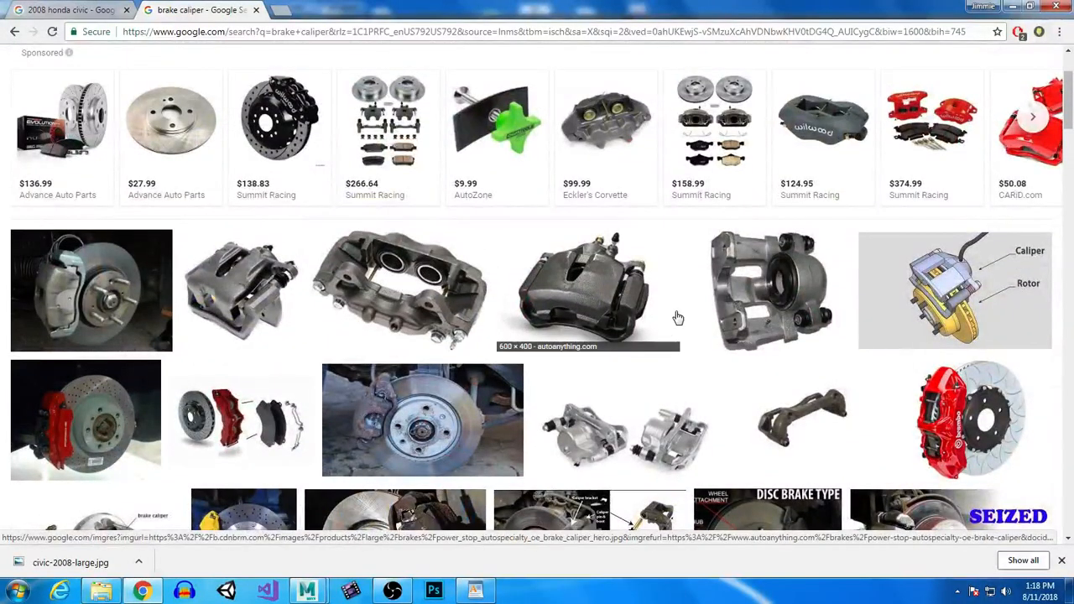
{"action": "scroll", "coordinate": [678, 318], "scroll_direction": "up", "scroll_amount": 2}
{"action": "scroll", "coordinate": [804, 408], "scroll_direction": "down", "scroll_amount": 1}
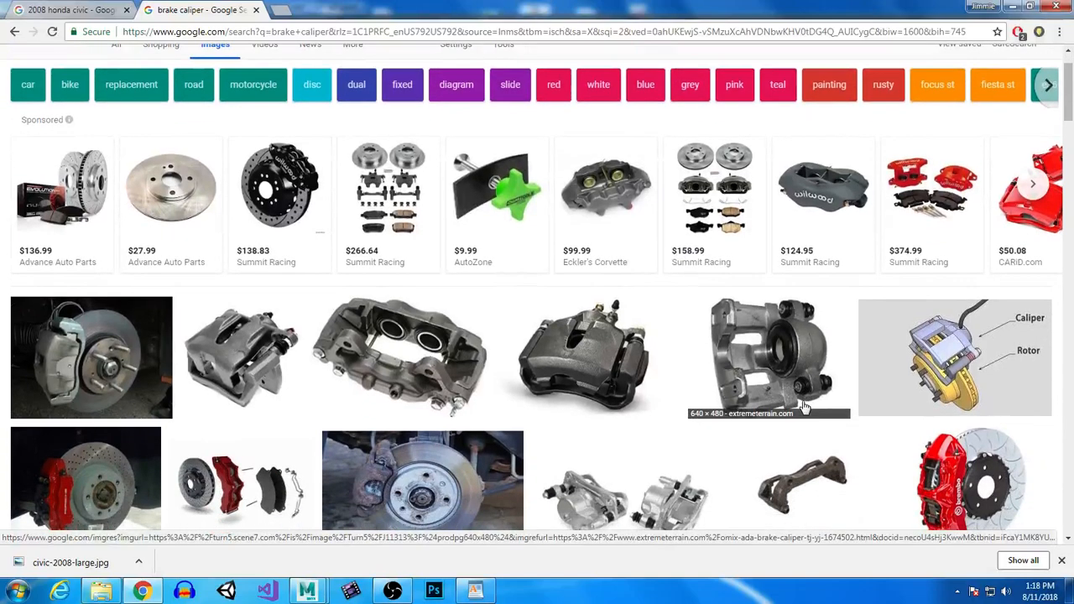
- Limit the brake caliper image results to sizes larger than 2 MP and browse them for a usable caliper reference
{"action": "right_click", "coordinate": [793, 379]}
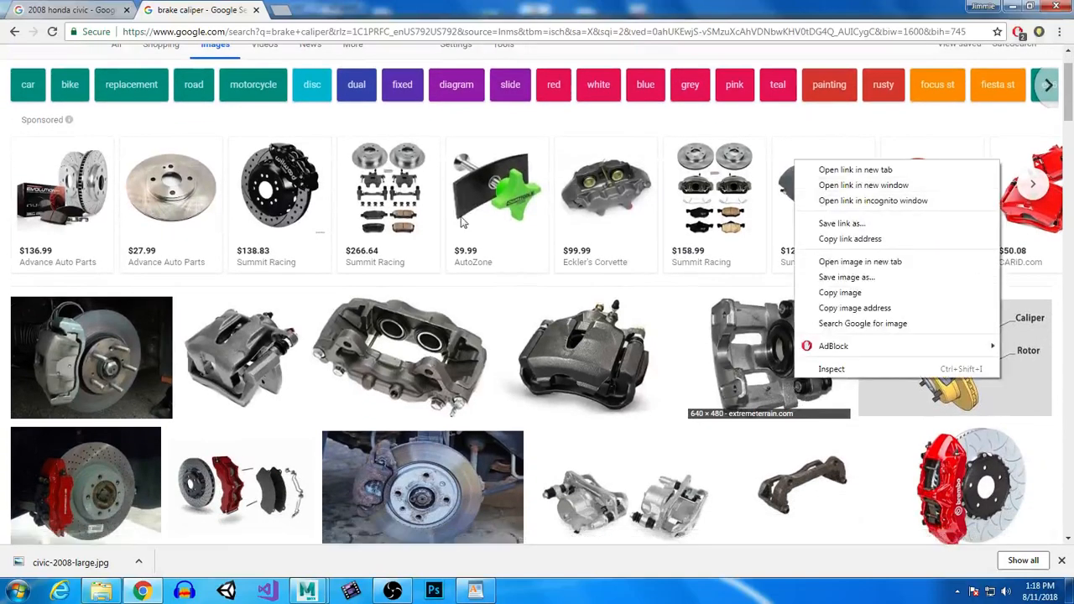
{"action": "scroll", "coordinate": [470, 209], "scroll_direction": "up", "scroll_amount": 1}
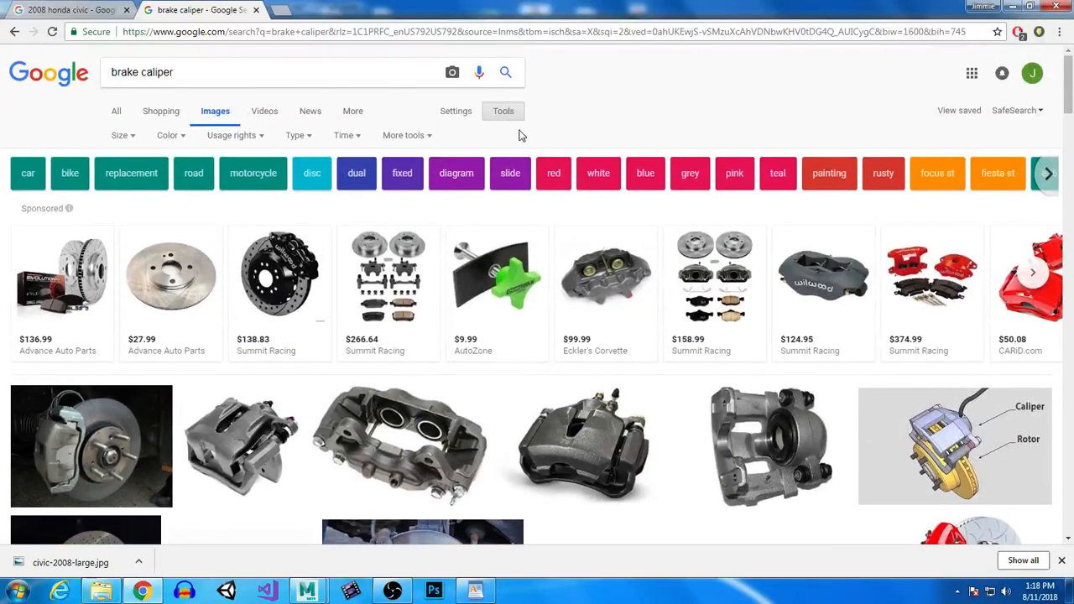
{"action": "left_click", "coordinate": [120, 136]}
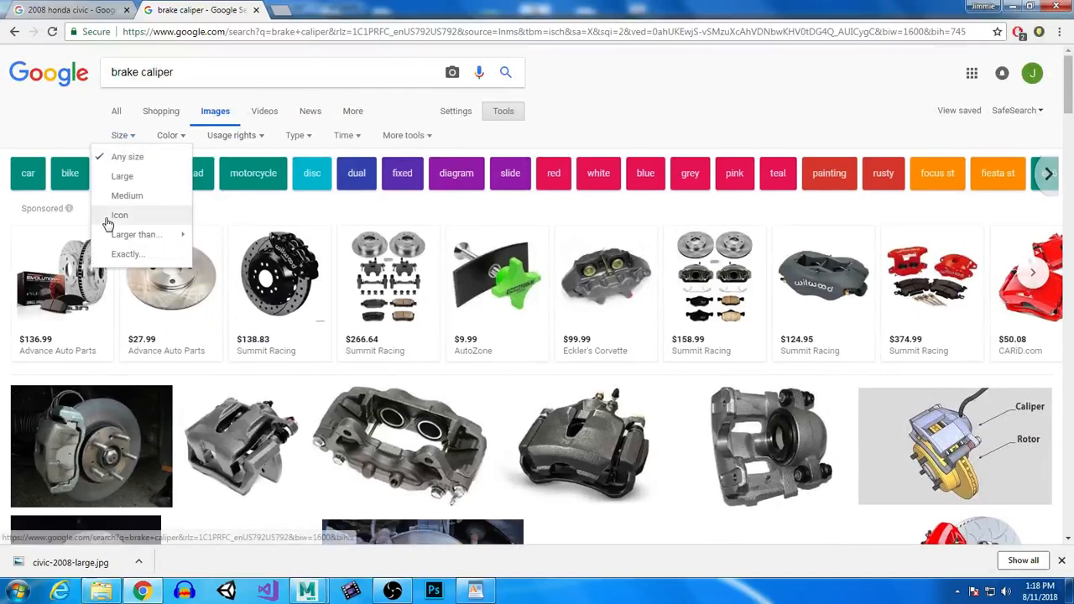
{"action": "mouse_move", "coordinate": [141, 239]}
{"action": "left_click", "coordinate": [242, 262]}
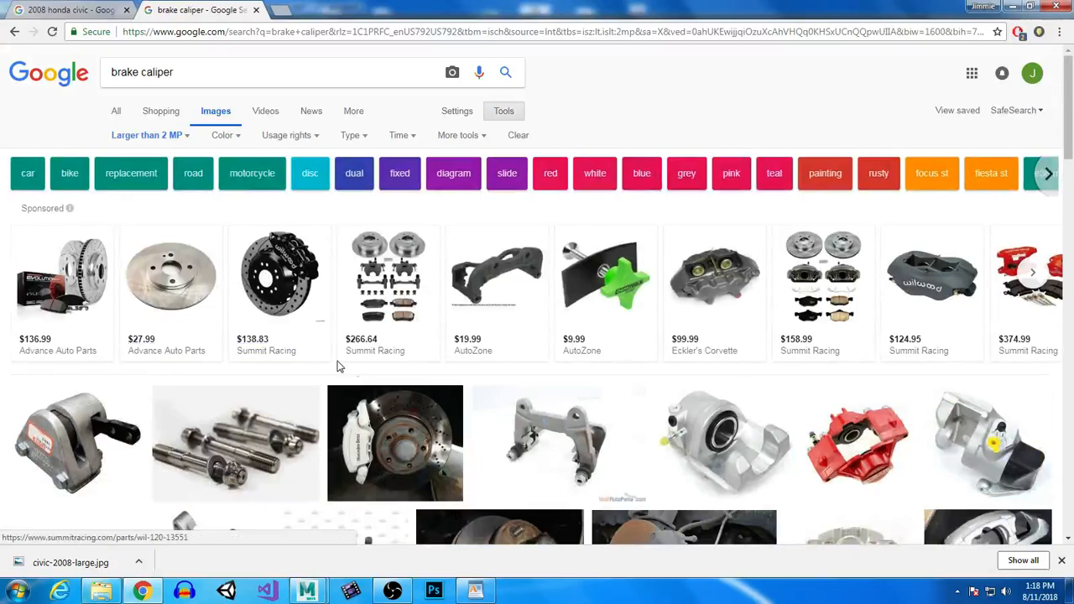
{"action": "scroll", "coordinate": [399, 335], "scroll_direction": "down", "scroll_amount": 2}
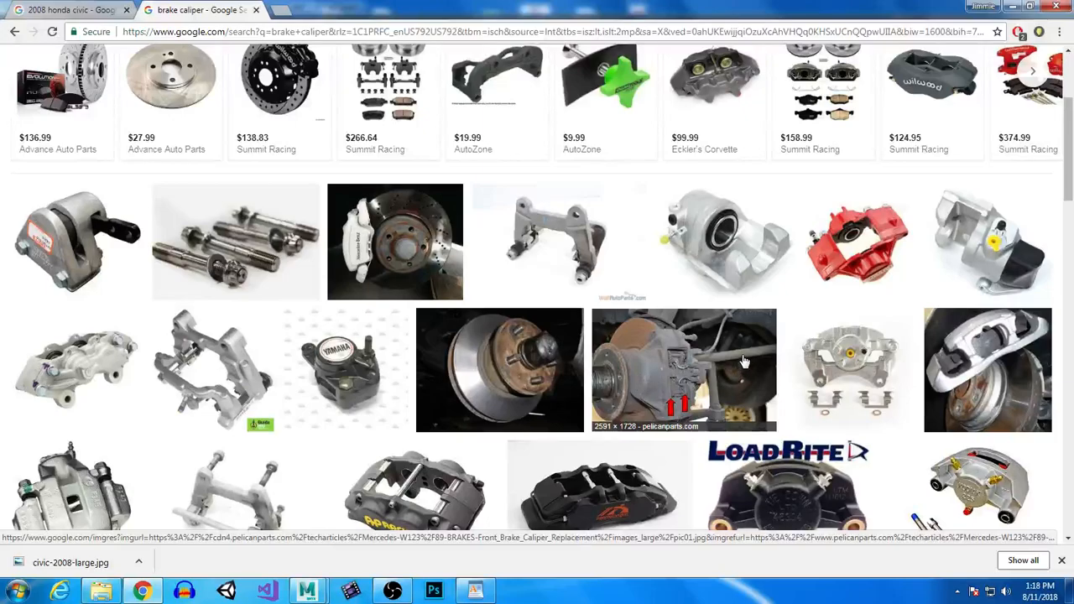
{"action": "scroll", "coordinate": [744, 361], "scroll_direction": "down", "scroll_amount": 4}
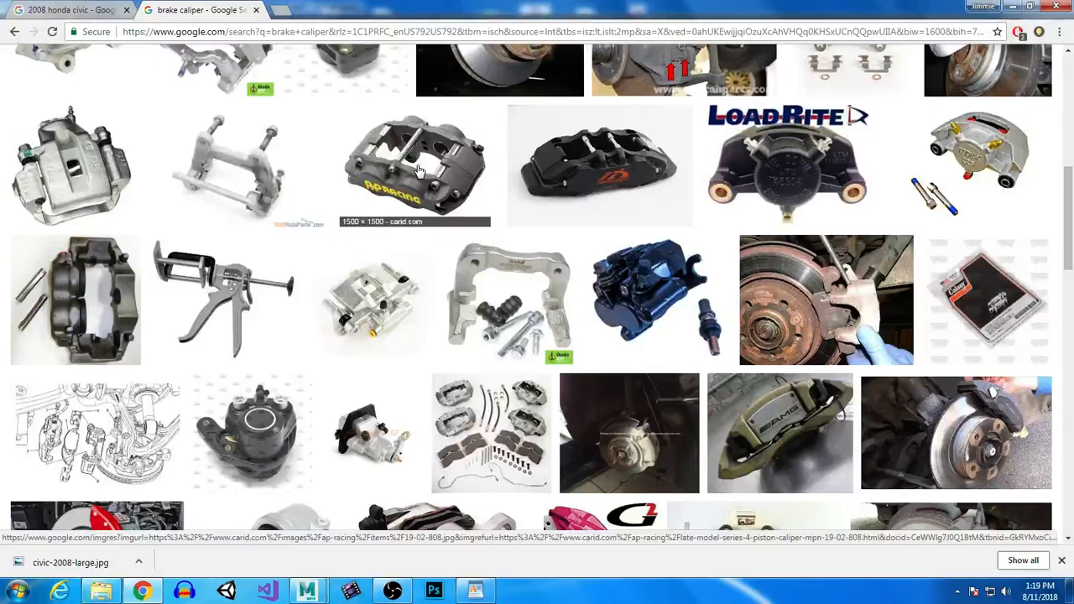
{"action": "scroll", "coordinate": [590, 288], "scroll_direction": "down", "scroll_amount": 4}
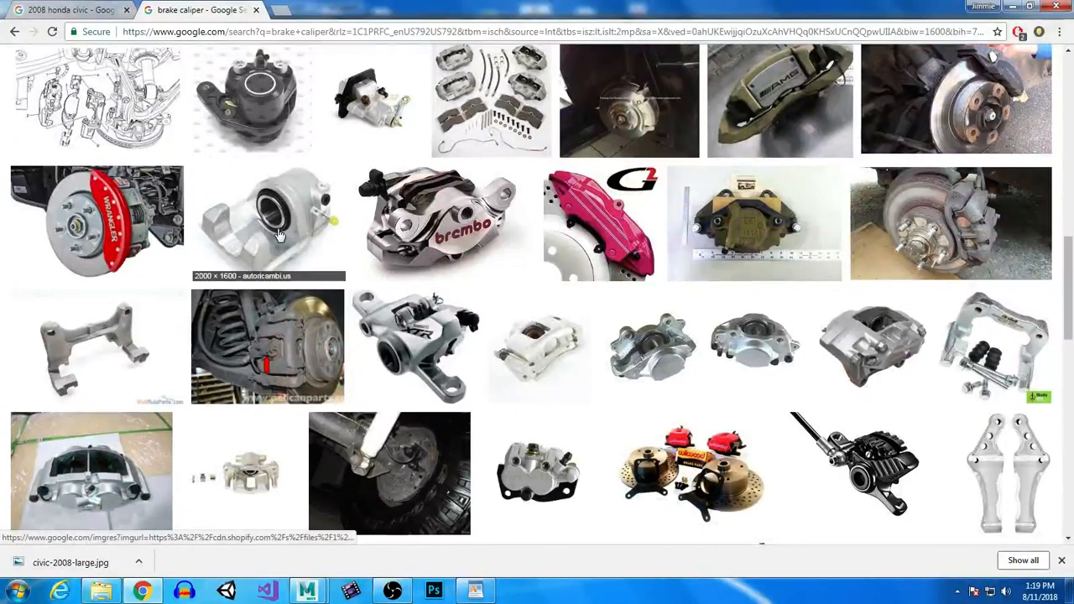
{"action": "scroll", "coordinate": [613, 317], "scroll_direction": "down", "scroll_amount": 2}
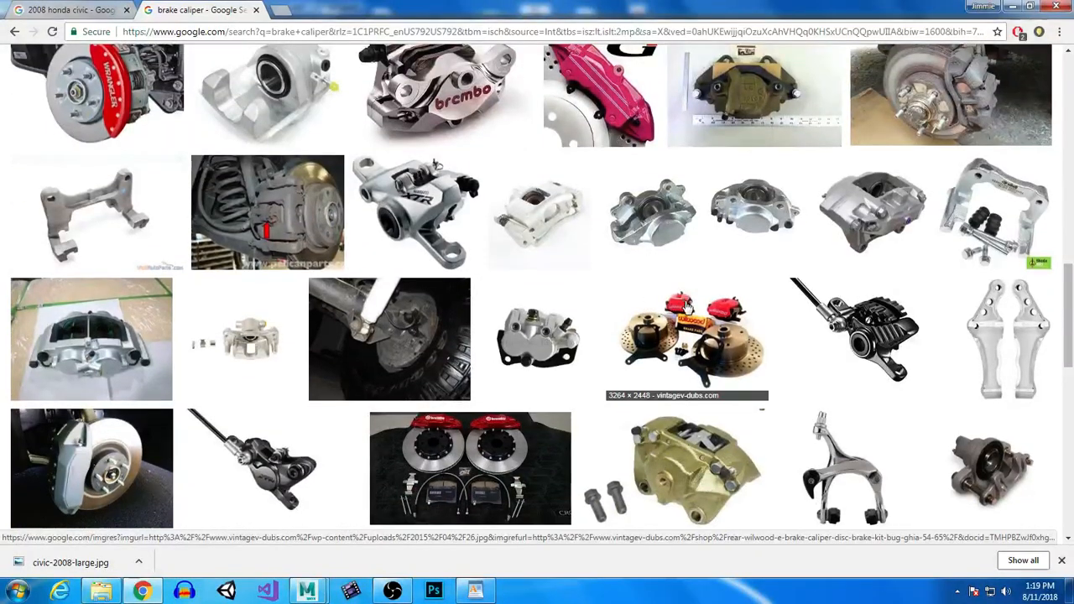
{"action": "scroll", "coordinate": [613, 317], "scroll_direction": "up", "scroll_amount": 10}
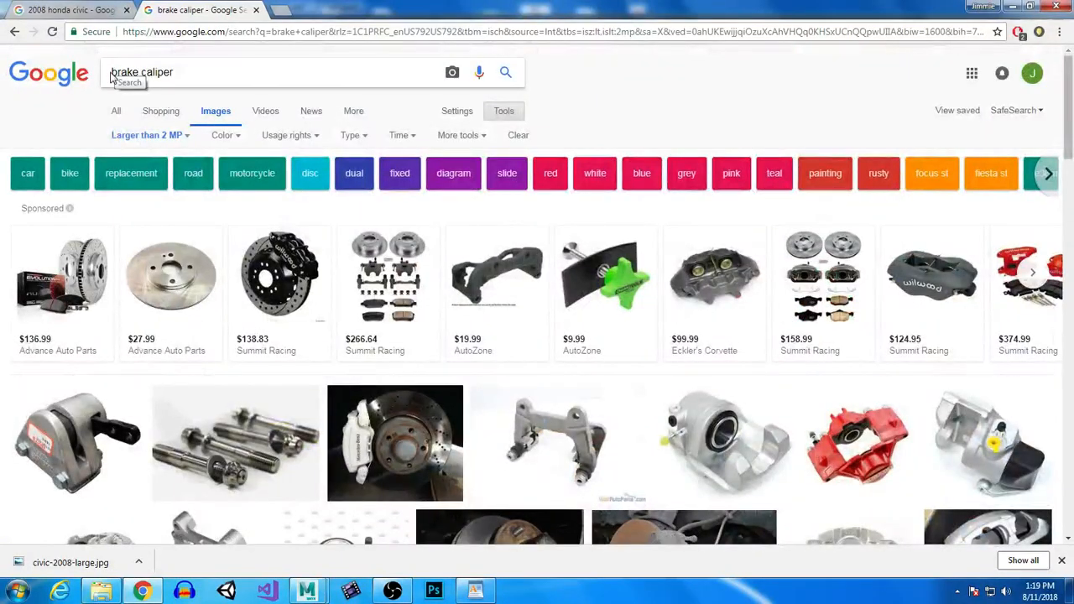
- Narrow the image search to the car model by putting "2008 honda civic" in front of "brake caliper"
{"action": "type", "text": "2008 honca"}
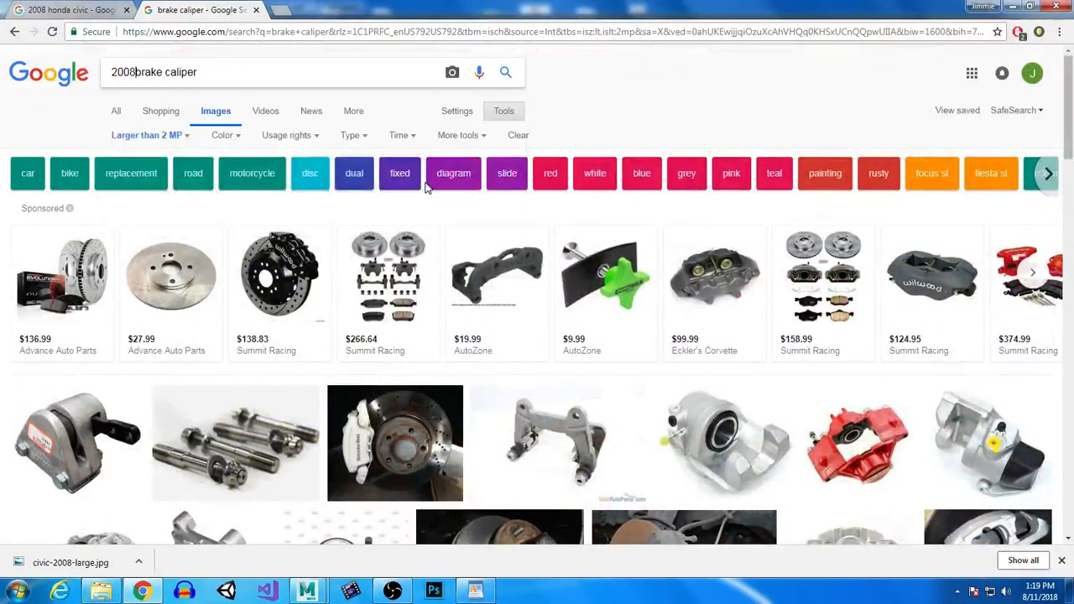
{"action": "key", "text": "BackSpace"}
{"action": "key", "text": "BackSpace"}
{"action": "type", "text": "da "}
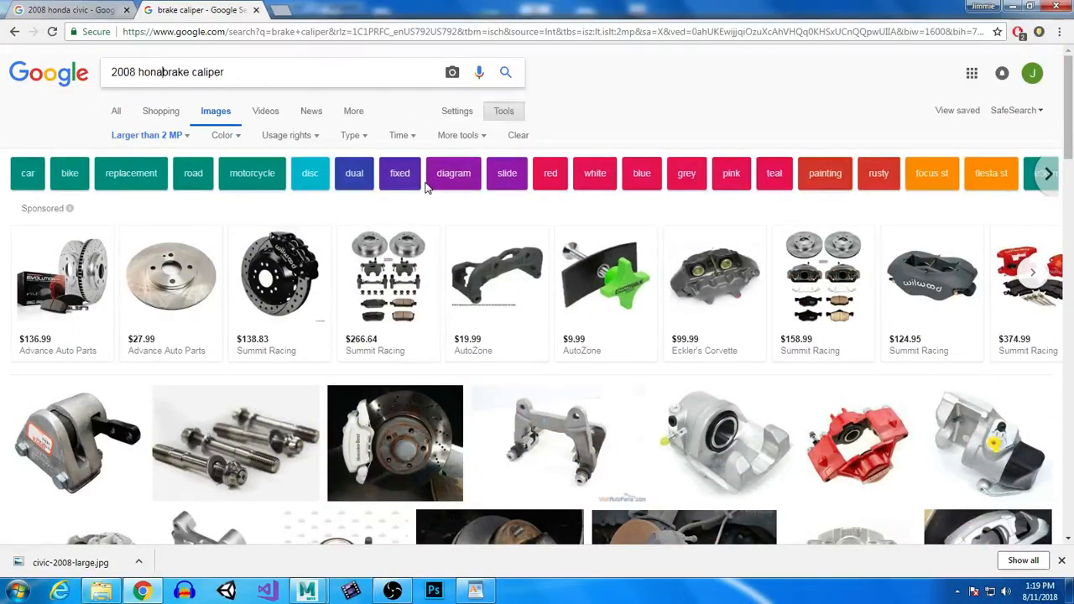
{"action": "type", "text": "civic"}
{"action": "key", "text": "Return"}
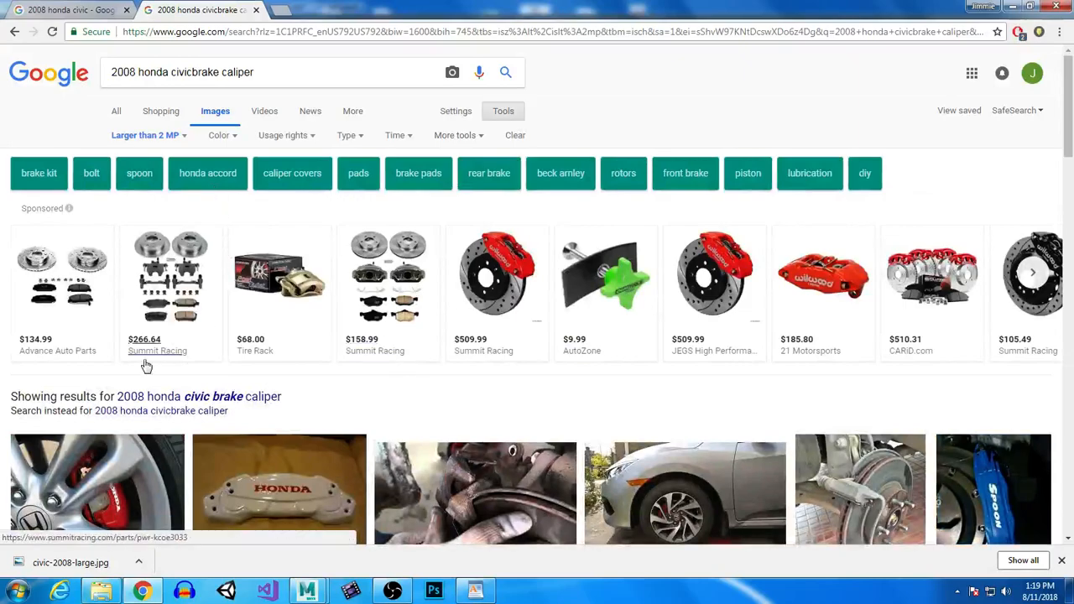
- Look through the Civic brake caliper images for a clear, high-resolution photo of the caliper alone
{"action": "scroll", "coordinate": [514, 377], "scroll_direction": "down", "scroll_amount": 2}
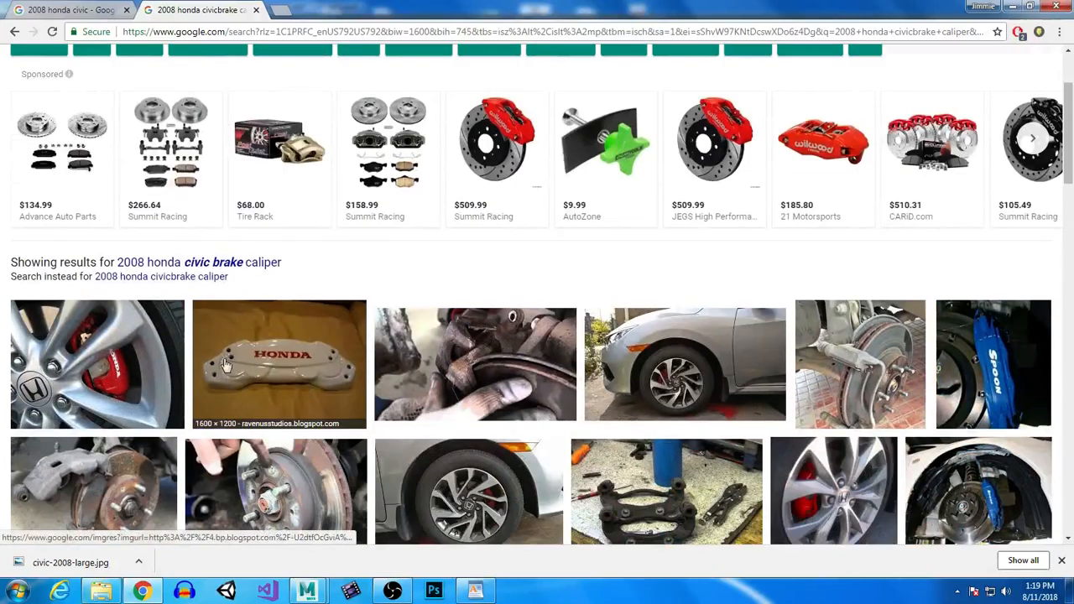
{"action": "scroll", "coordinate": [125, 369], "scroll_direction": "down", "scroll_amount": 1}
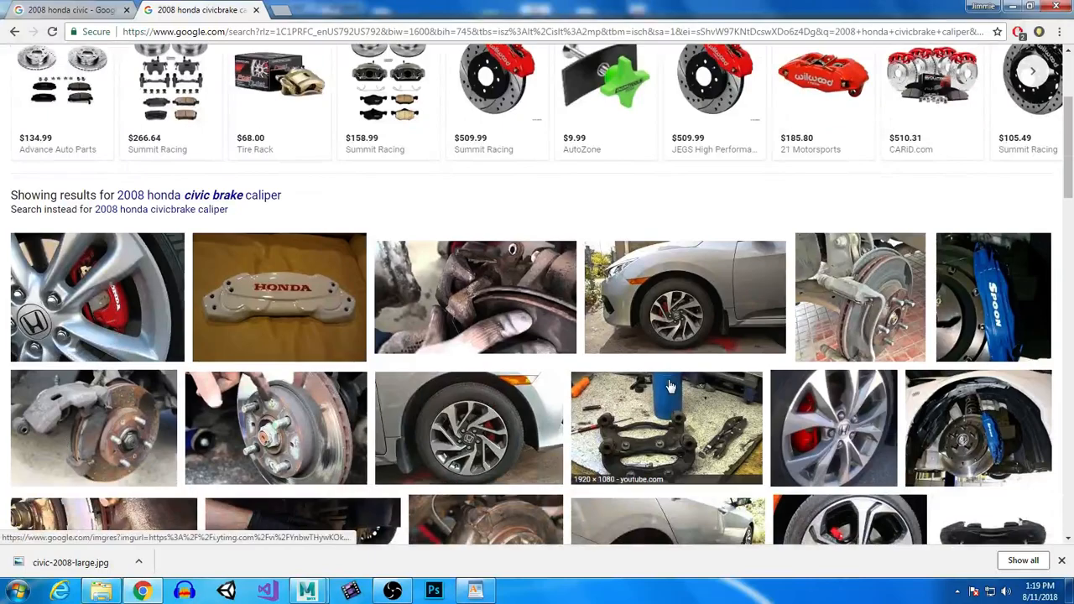
{"action": "scroll", "coordinate": [680, 386], "scroll_direction": "down", "scroll_amount": 2}
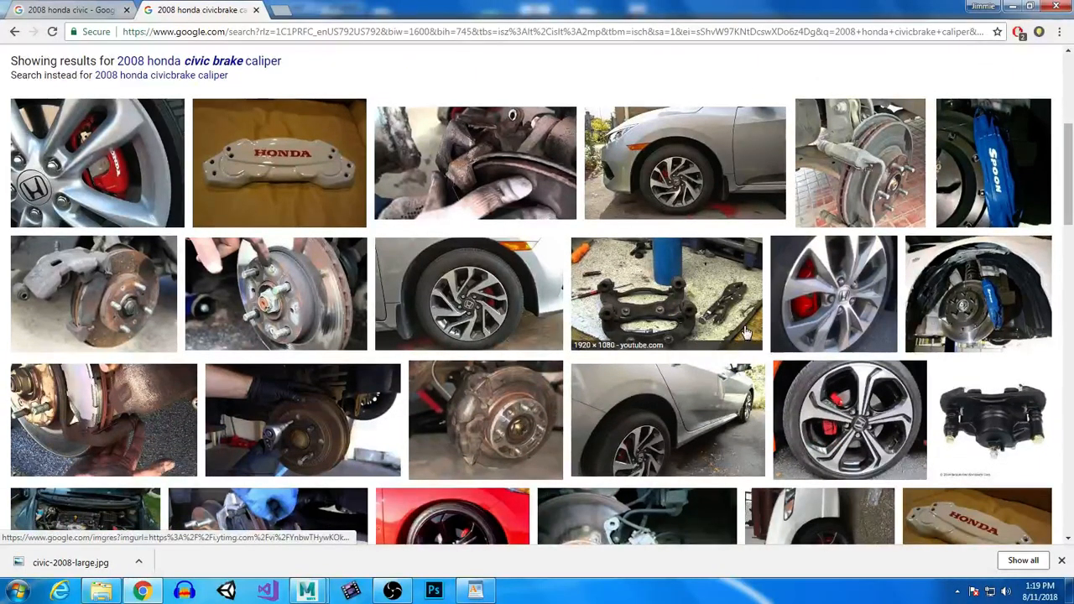
{"action": "scroll", "coordinate": [659, 289], "scroll_direction": "down", "scroll_amount": 2}
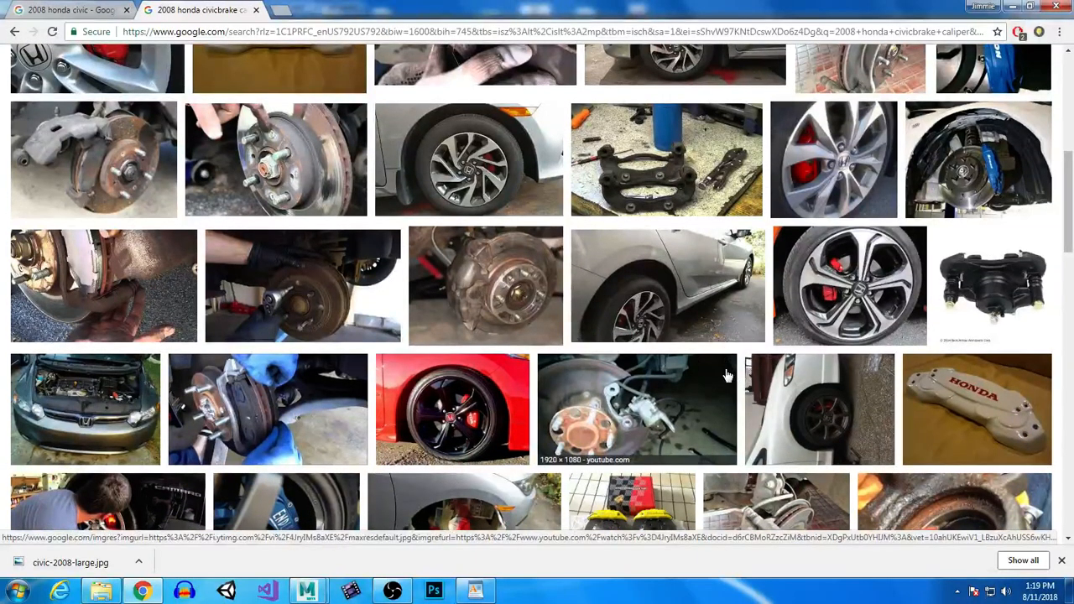
{"action": "scroll", "coordinate": [726, 376], "scroll_direction": "down", "scroll_amount": 2}
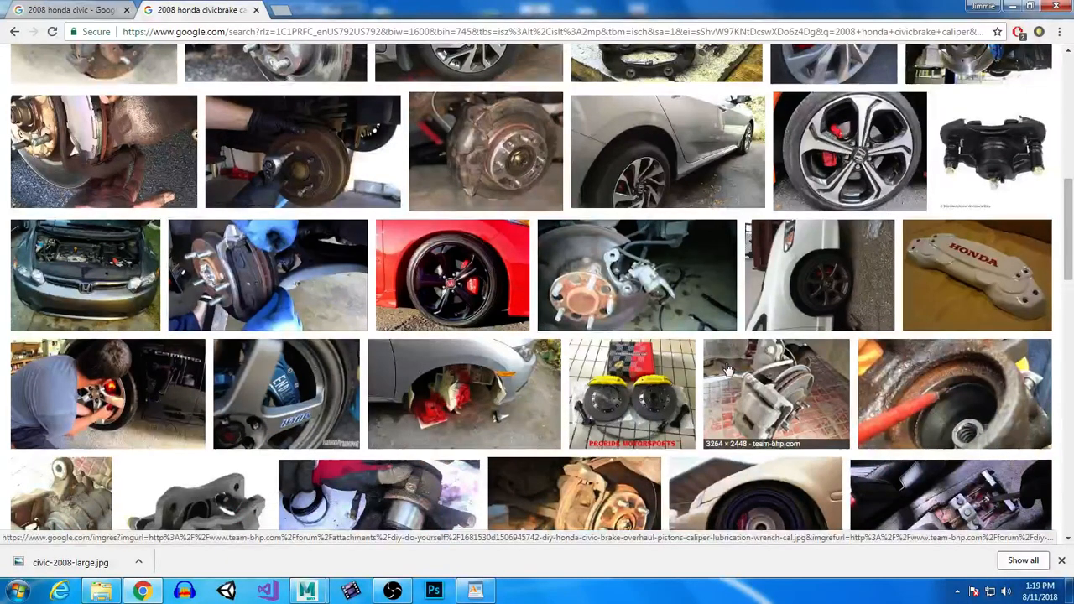
{"action": "scroll", "coordinate": [728, 370], "scroll_direction": "down", "scroll_amount": 2}
{"action": "scroll", "coordinate": [728, 370], "scroll_direction": "down", "scroll_amount": 1}
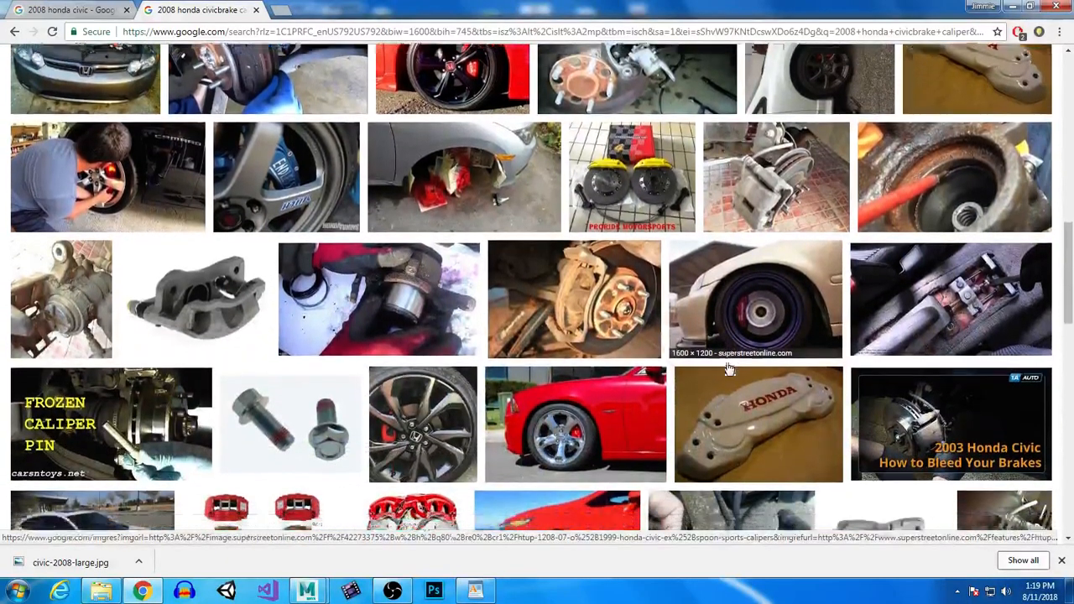
{"action": "scroll", "coordinate": [728, 370], "scroll_direction": "down", "scroll_amount": 1}
{"action": "scroll", "coordinate": [721, 334], "scroll_direction": "down", "scroll_amount": 1}
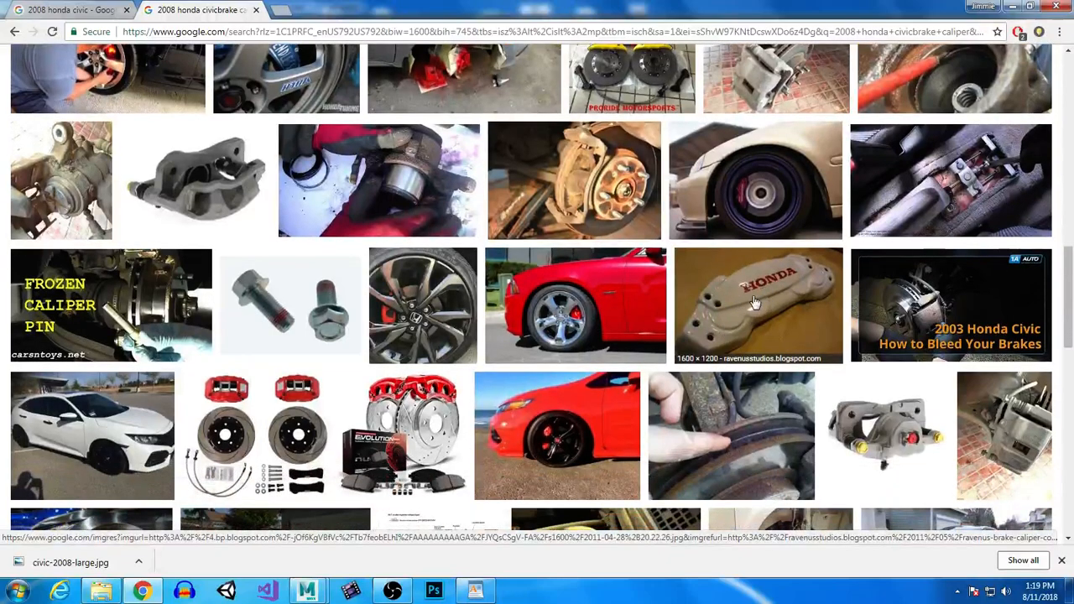
{"action": "scroll", "coordinate": [804, 317], "scroll_direction": "down", "scroll_amount": 3}
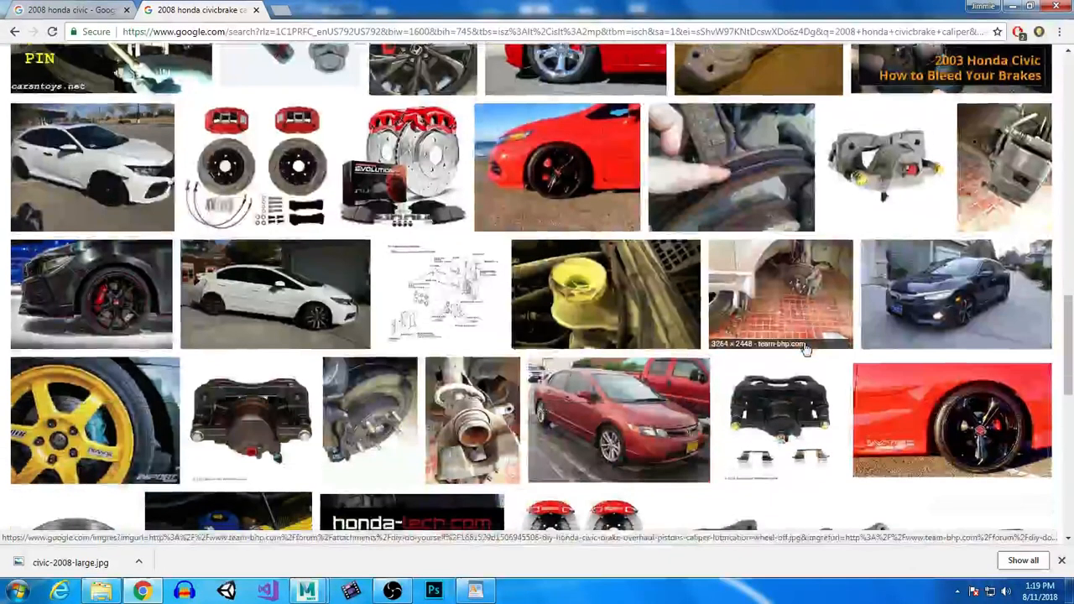
{"action": "scroll", "coordinate": [810, 338], "scroll_direction": "down", "scroll_amount": 1}
{"action": "scroll", "coordinate": [810, 338], "scroll_direction": "down", "scroll_amount": 1}
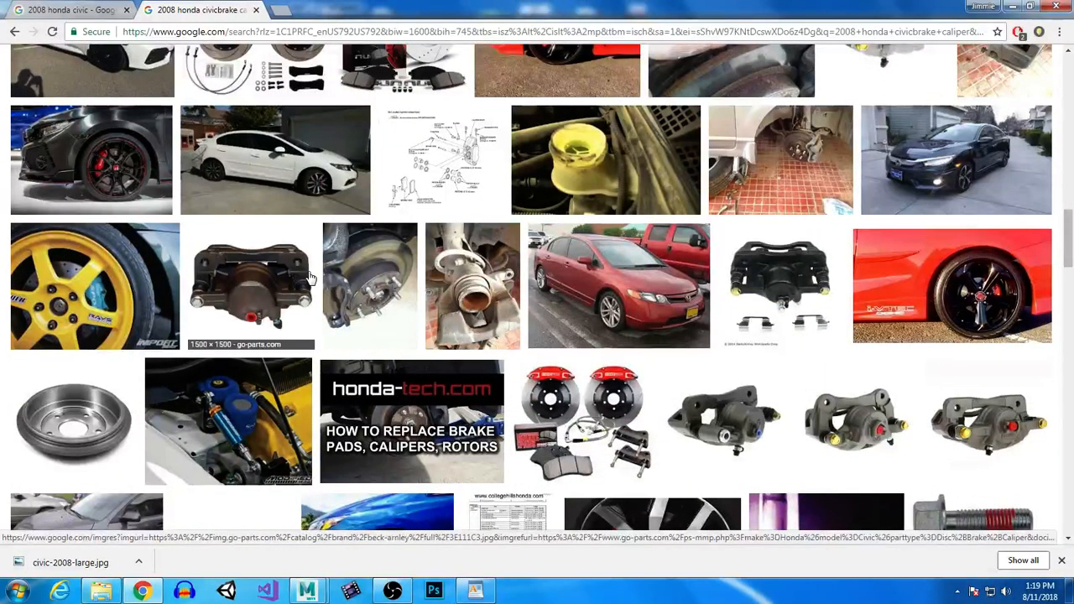
{"action": "scroll", "coordinate": [744, 428], "scroll_direction": "down", "scroll_amount": 2}
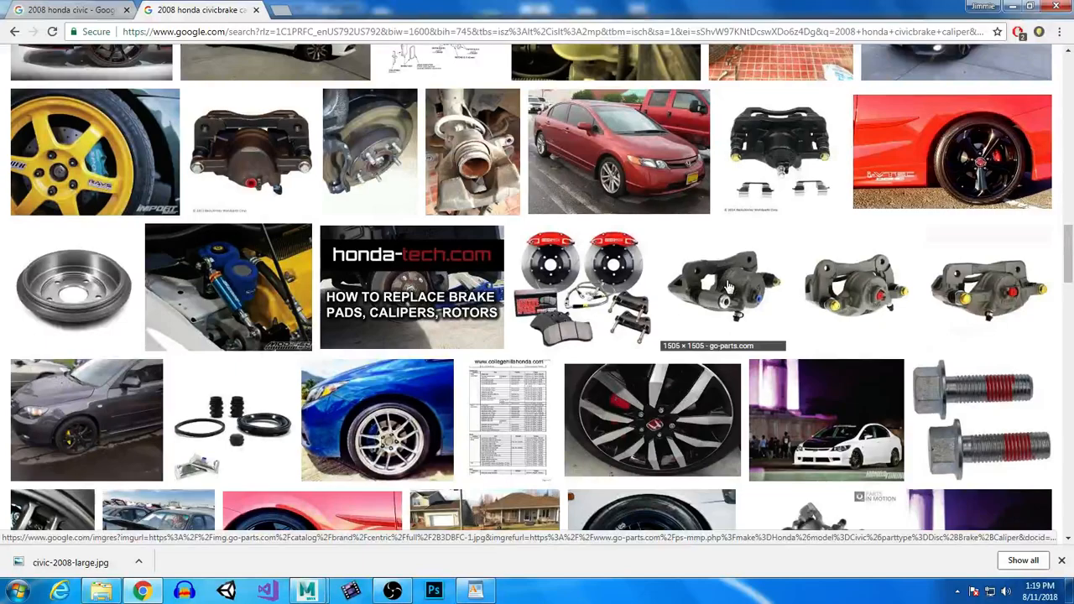
- Open the grey and the brown Go-Parts caliper results in new tabs, keeping only the brown caliper's tab and viewing it
{"action": "right_click", "coordinate": [729, 287]}
{"action": "left_click", "coordinate": [762, 289]}
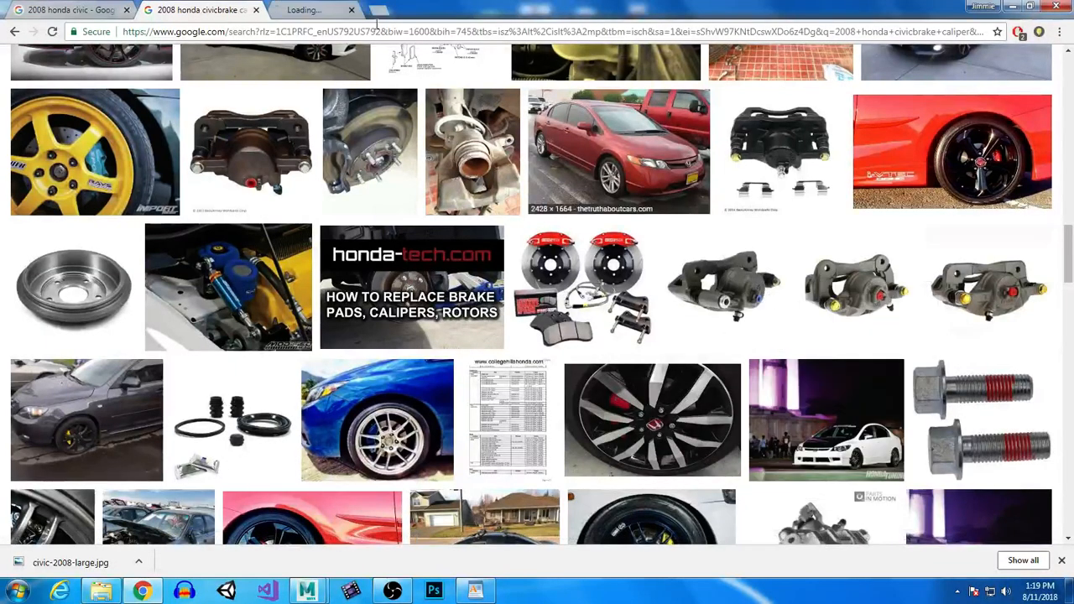
{"action": "right_click", "coordinate": [245, 154]}
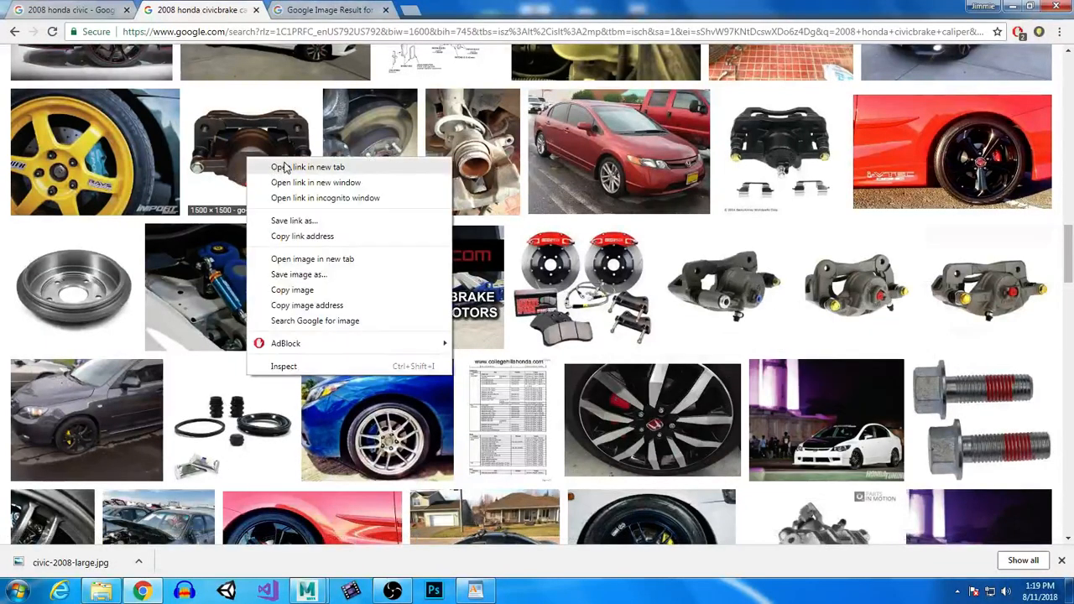
{"action": "left_click", "coordinate": [277, 168]}
{"action": "middle_click", "coordinate": [453, 9]}
{"action": "left_click", "coordinate": [323, 9]}
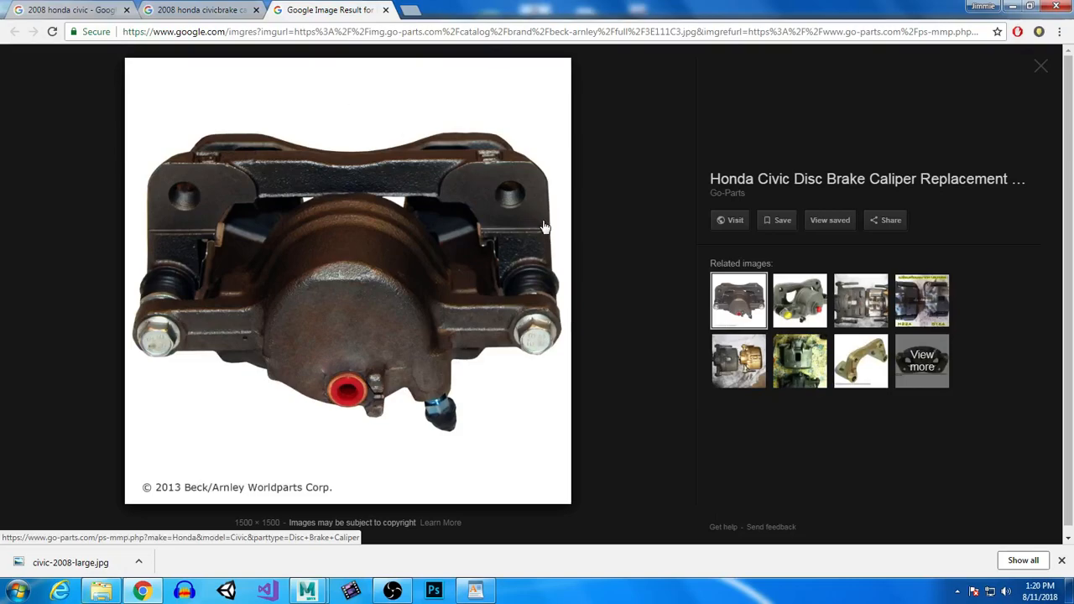
- Save the brown caliper image to the desktop as "brake"
{"action": "right_click", "coordinate": [398, 217]}
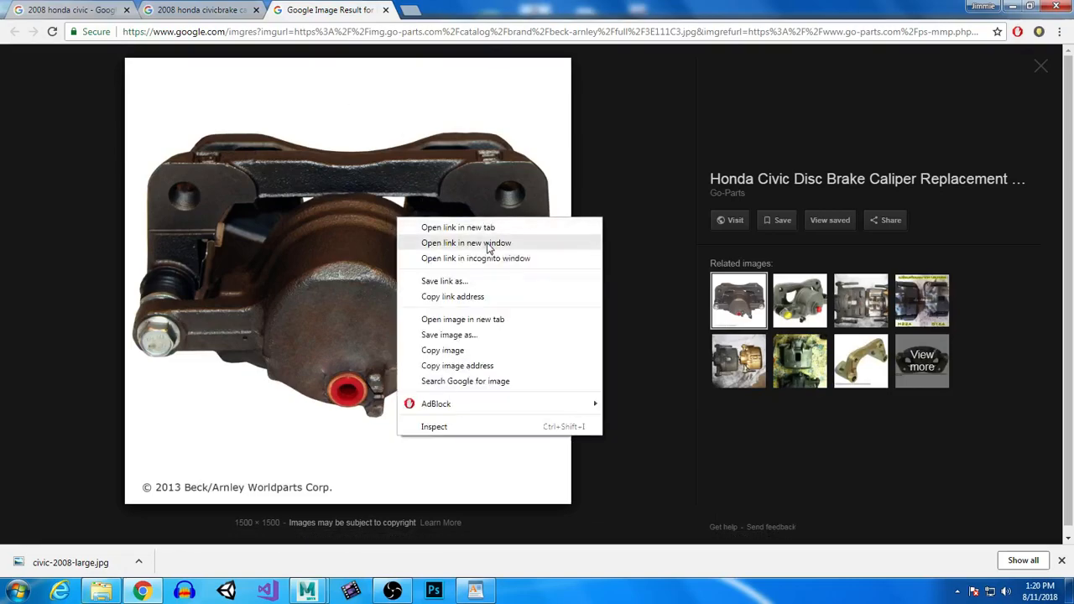
{"action": "left_click", "coordinate": [483, 335]}
{"action": "type", "text": "brake"}
{"action": "key", "text": "Return"}
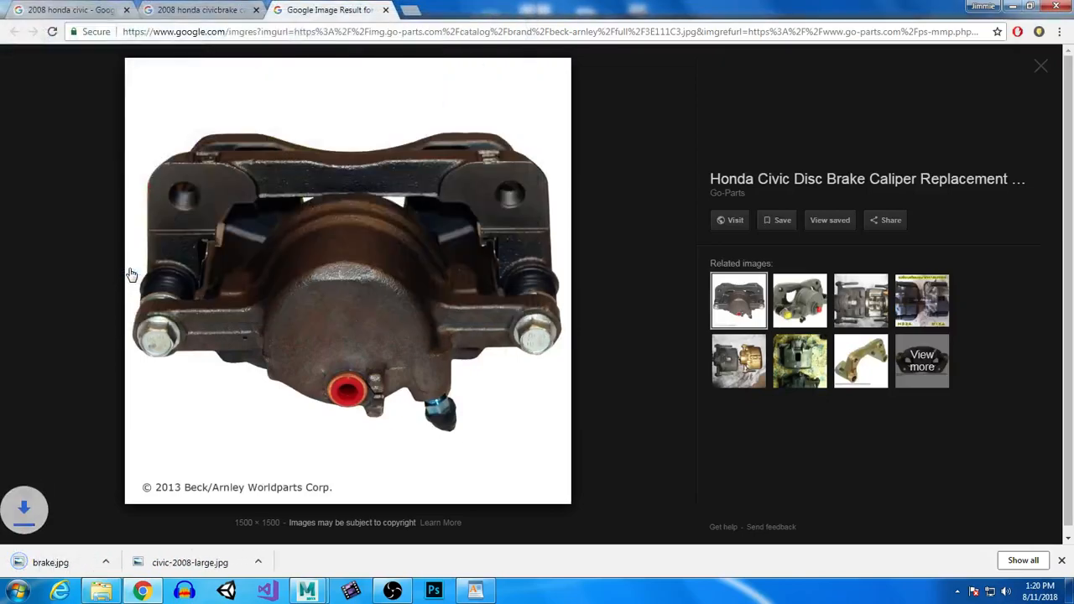
- Switch to Maya and move the small caliper cube out behind the car's rear bumper, to a Translate Z of about 10.906
{"action": "mouse_move", "coordinate": [307, 590]}
{"action": "left_click", "coordinate": [395, 513]}
{"action": "scroll", "coordinate": [520, 235], "scroll_direction": "down", "scroll_amount": 6}
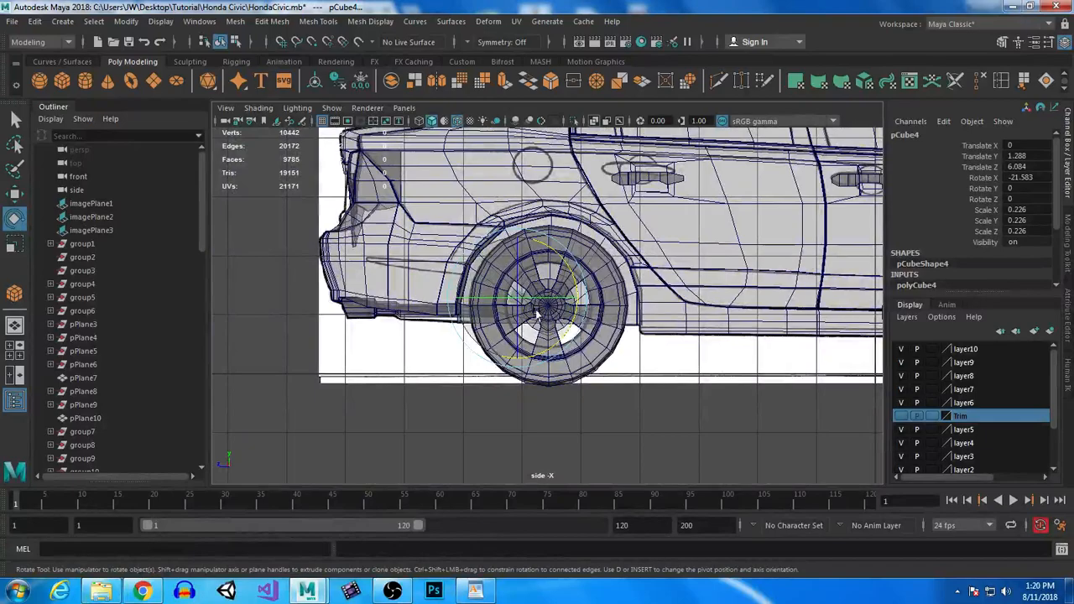
{"action": "key", "text": "w"}
{"action": "left_click_drag", "start_coordinate": [517, 297], "coordinate": [232, 297]}
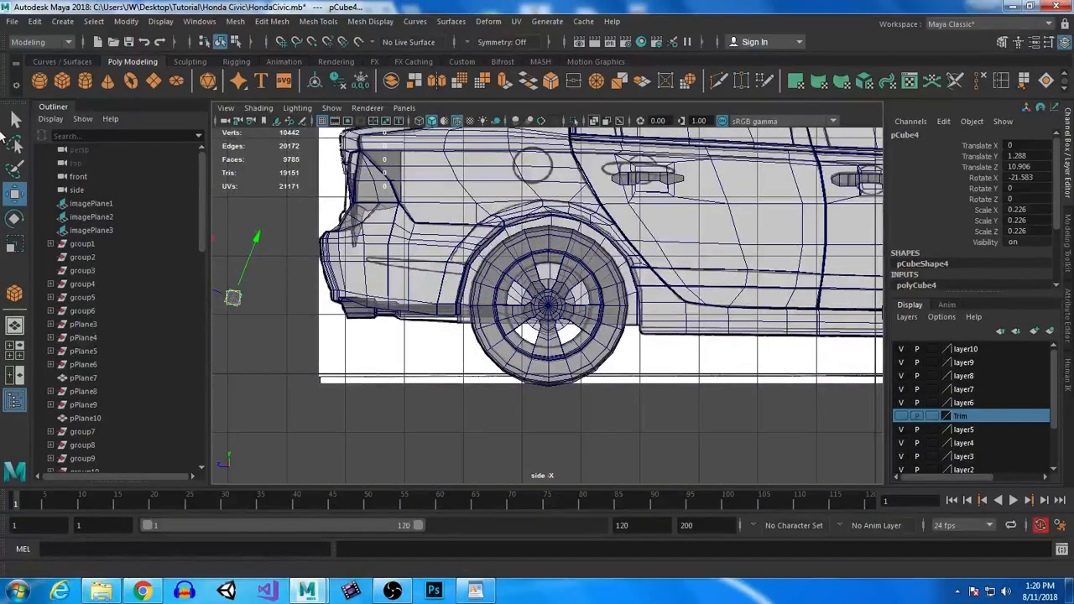
- Set the Move tool's axis orientation to World and close its settings
{"action": "double_click", "coordinate": [15, 196]}
{"action": "left_click", "coordinate": [846, 94]}
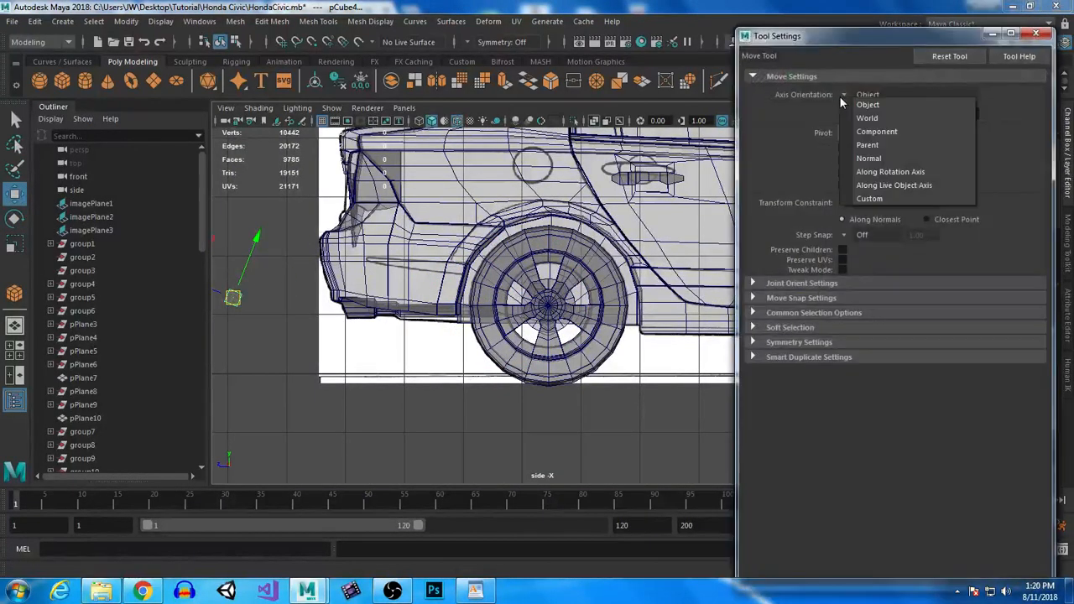
{"action": "left_click", "coordinate": [865, 106]}
{"action": "middle_click_drag", "start_coordinate": [255, 255], "coordinate": [459, 263], "text": "alt"}
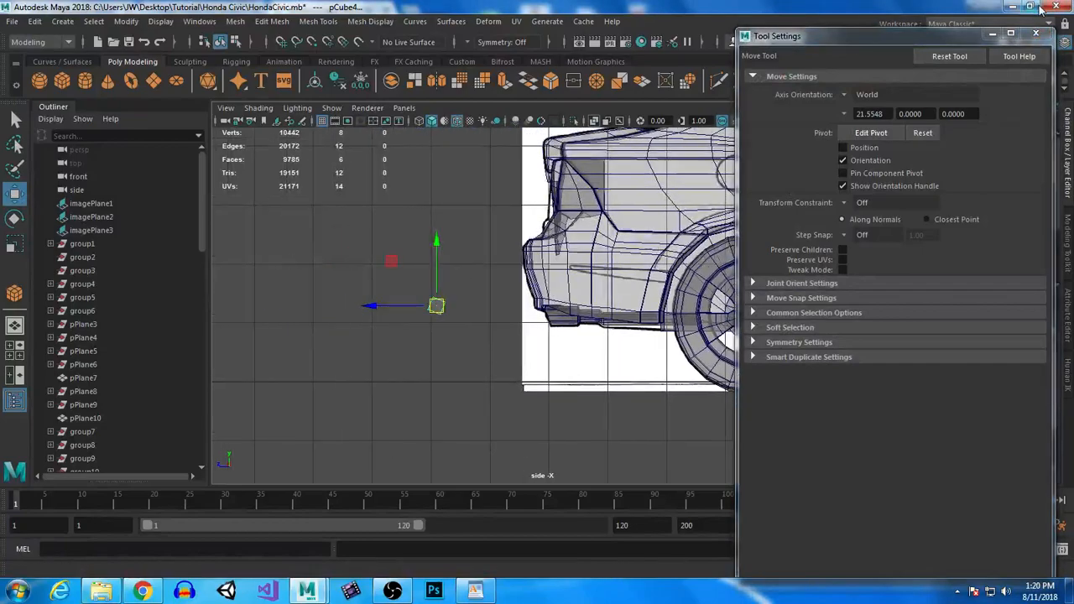
{"action": "left_click", "coordinate": [1036, 35]}
- Import brake.jpg from the desktop as an image plane in the side view
{"action": "left_click", "coordinate": [226, 108]}
{"action": "mouse_move", "coordinate": [284, 416]}
{"action": "left_click", "coordinate": [455, 419]}
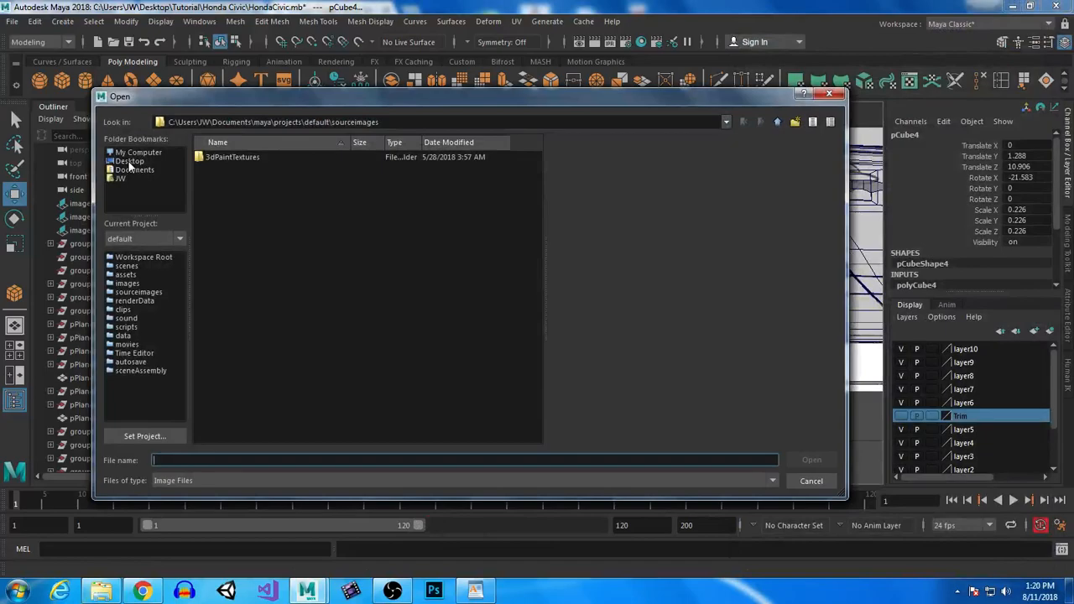
{"action": "left_click", "coordinate": [128, 161]}
{"action": "left_click", "coordinate": [252, 360]}
{"action": "left_click", "coordinate": [240, 436]}
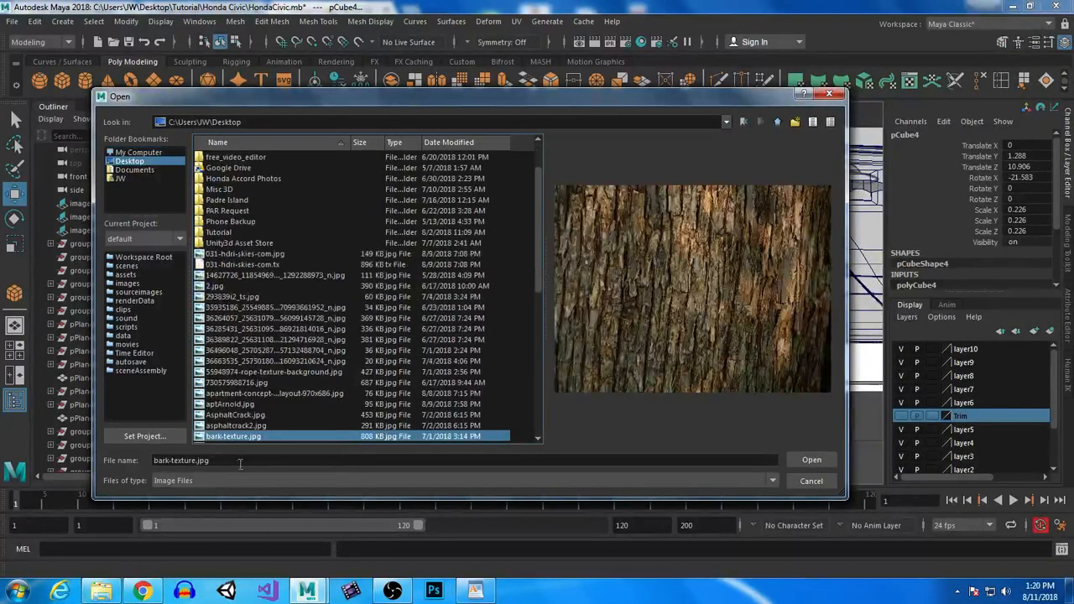
{"action": "scroll", "coordinate": [269, 425], "scroll_direction": "down", "scroll_amount": 3}
{"action": "double_click", "coordinate": [225, 362]}
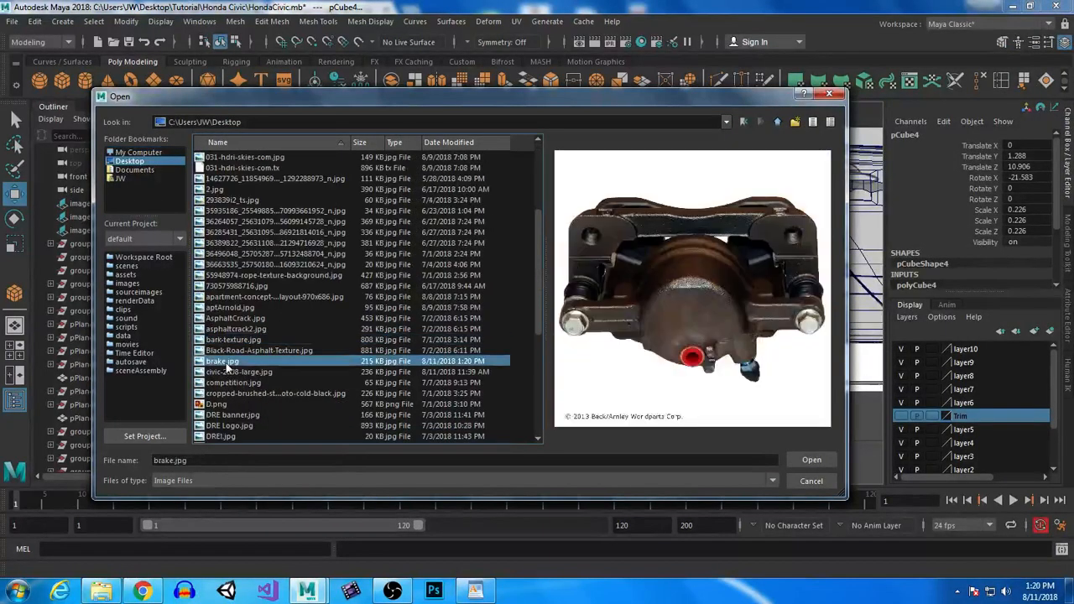
{"action": "left_click", "coordinate": [800, 459]}
- Scale the caliper image plane uniformly to 0.062 and place it over the cube at about Translate Y 1.322, Z 10.944
{"action": "scroll", "coordinate": [635, 272], "scroll_direction": "down", "scroll_amount": 5}
{"action": "left_click_drag", "start_coordinate": [715, 331], "coordinate": [249, 357]}
{"action": "key", "text": "r"}
{"action": "key", "text": "w"}
{"action": "left_click_drag", "start_coordinate": [432, 298], "coordinate": [512, 305]}
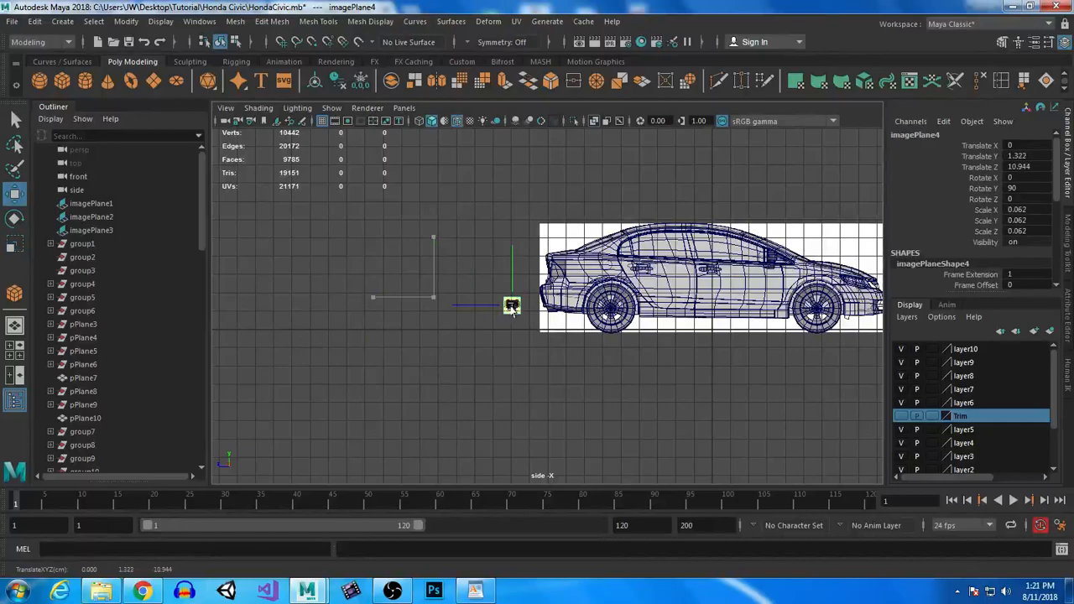
- Put the caliper image plane on a new display layer and set that layer to Reference
{"action": "left_click", "coordinate": [1053, 330]}
{"action": "left_click", "coordinate": [932, 349]}
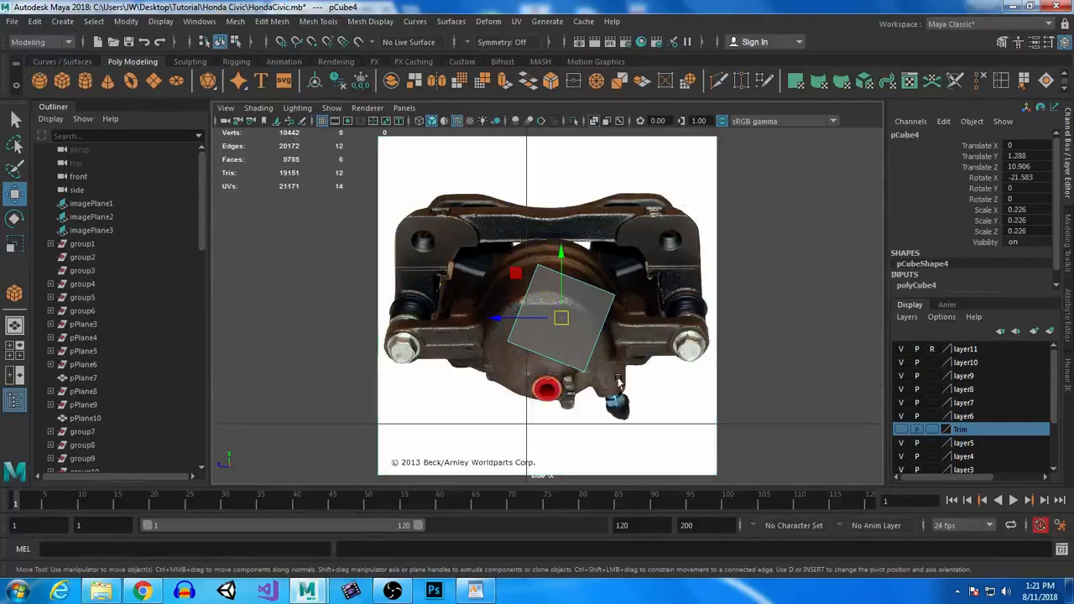
- Set the cube's Rotate X to 0 and centre it over the pictured caliper body at about Translate Y 1.254, Z 10.936
{"action": "key", "text": "e"}
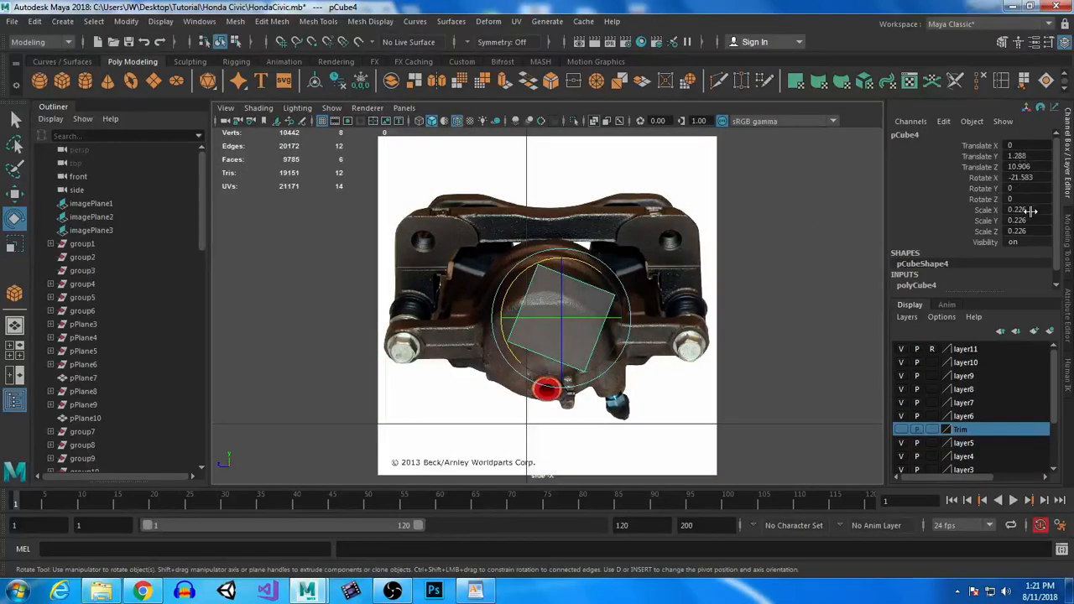
{"action": "double_click", "coordinate": [1026, 177]}
{"action": "type", "text": "0"}
{"action": "key", "text": "Return"}
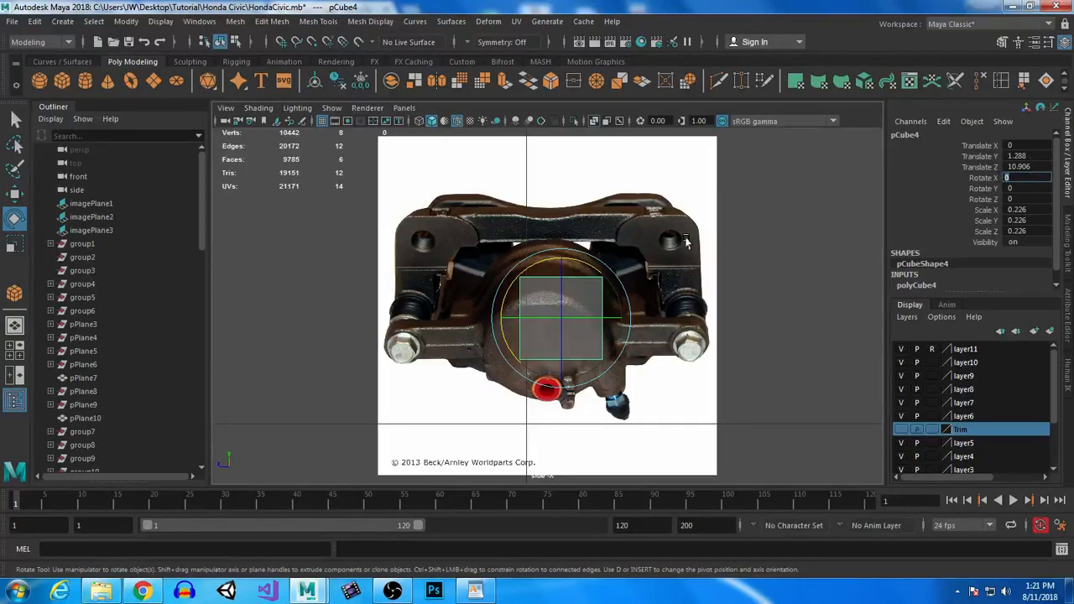
{"action": "scroll", "coordinate": [546, 285], "scroll_direction": "up", "scroll_amount": 5}
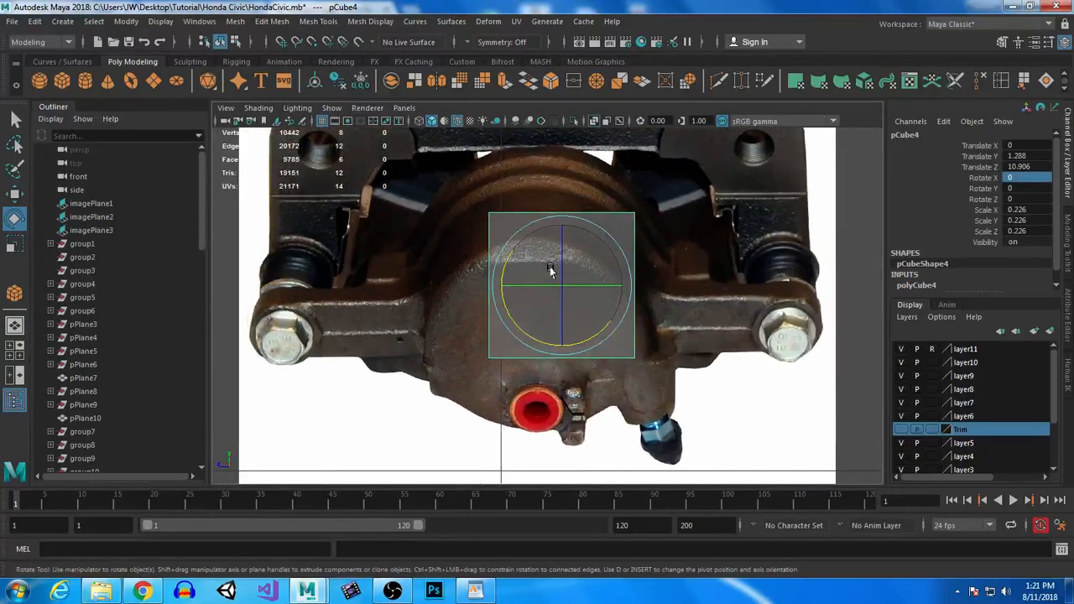
{"action": "key", "text": "w"}
{"action": "left_click_drag", "start_coordinate": [559, 282], "coordinate": [542, 308]}
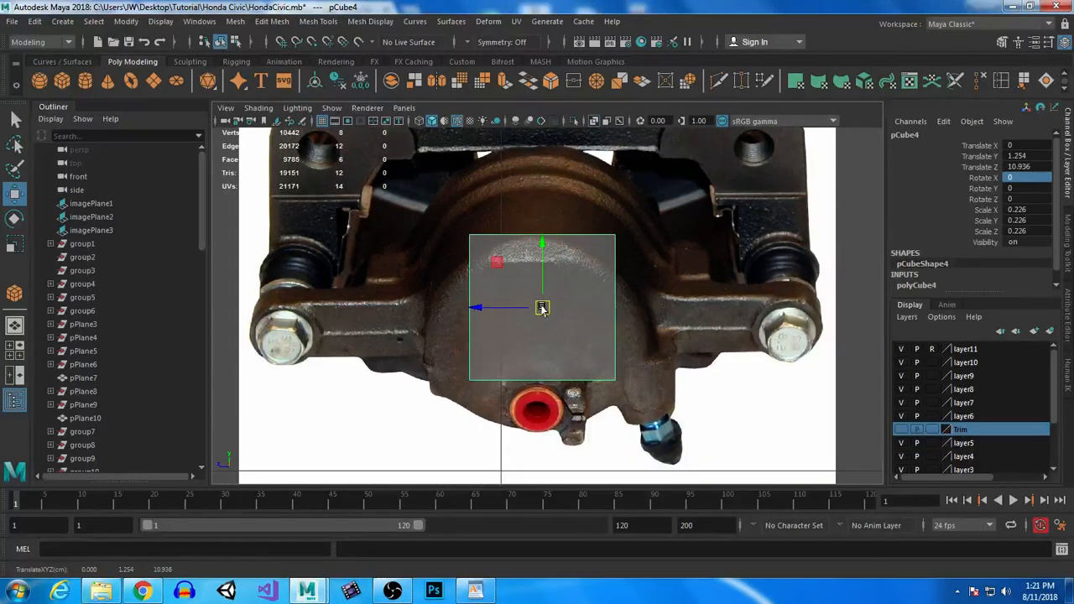
- Extrude the cube's two side faces outward by about 0.036, reduce their height, and lower them to line up with the pictured caliper arms
{"action": "key", "text": "3"}
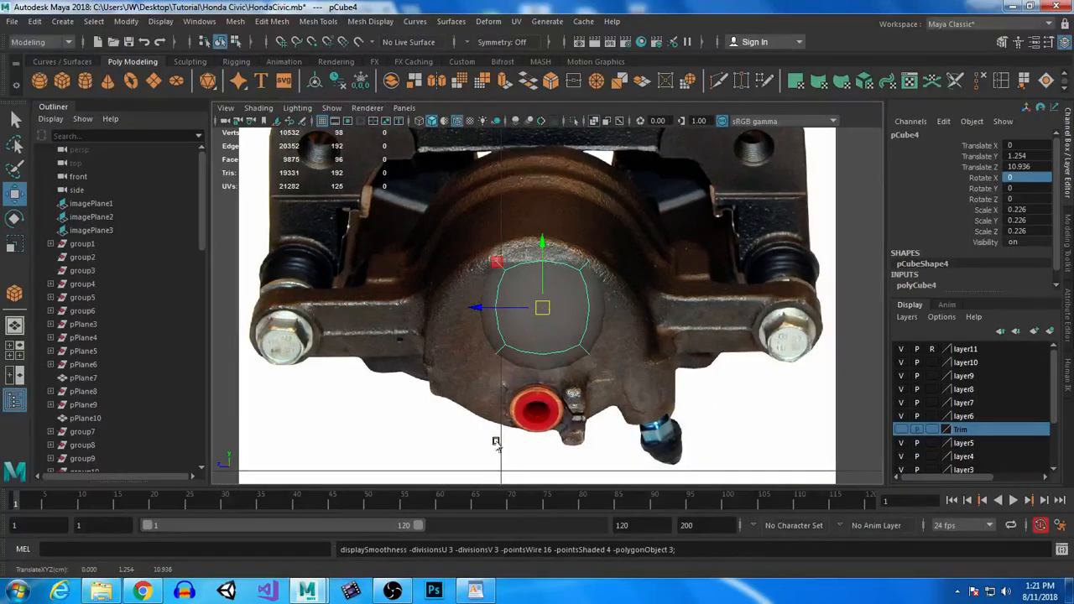
{"action": "key", "text": "1"}
{"action": "right_click_drag", "start_coordinate": [576, 204], "coordinate": [575, 241]}
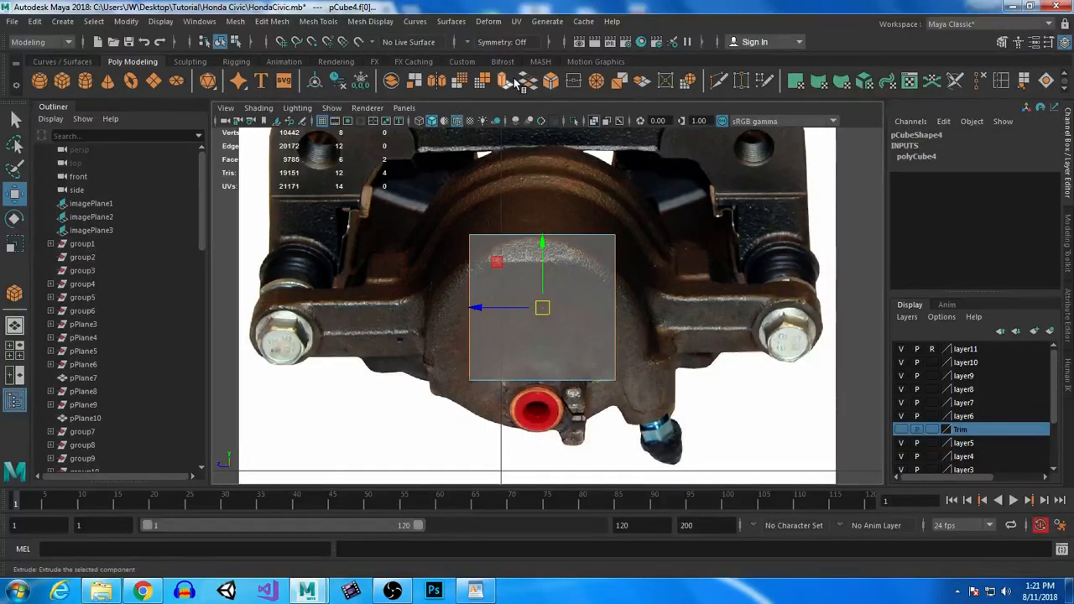
{"action": "key", "text": "ctrl+e"}
{"action": "left_click_drag", "start_coordinate": [415, 310], "coordinate": [390, 309]}
{"action": "left_click_drag", "start_coordinate": [445, 248], "coordinate": [445, 286]}
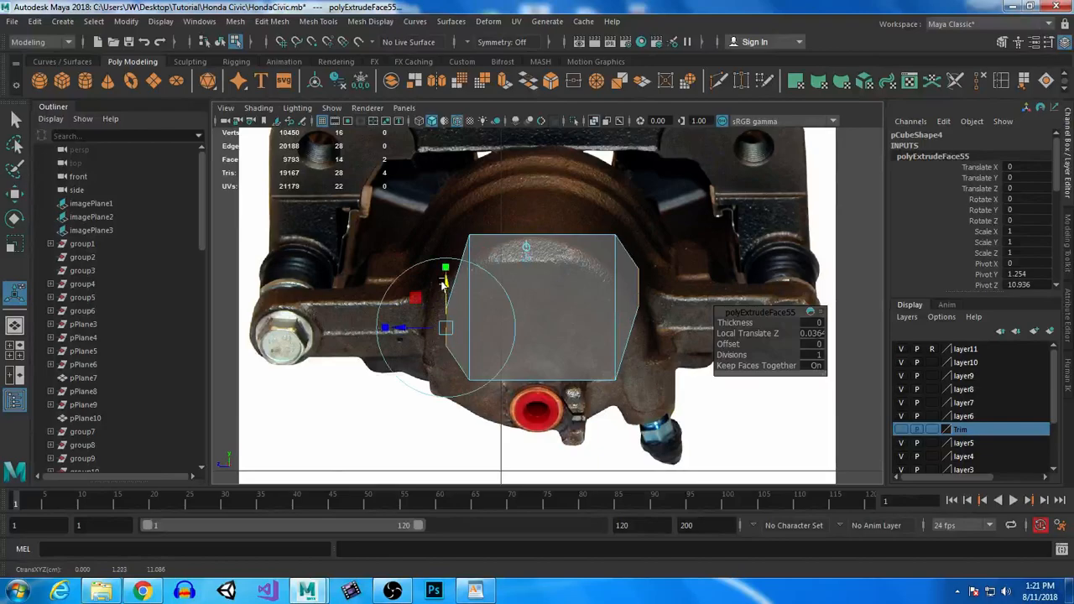
{"action": "key", "text": "w"}
{"action": "left_click_drag", "start_coordinate": [537, 243], "coordinate": [539, 256]}
- Extrude the narrowed side faces out to the pictured bolts, extrude them again slightly past the bolts, and preview the smoothed shape
{"action": "key", "text": "ctrl+e"}
{"action": "left_click_drag", "start_coordinate": [393, 324], "coordinate": [224, 324]}
{"action": "key", "text": "ctrl+e"}
{"action": "key", "text": "w"}
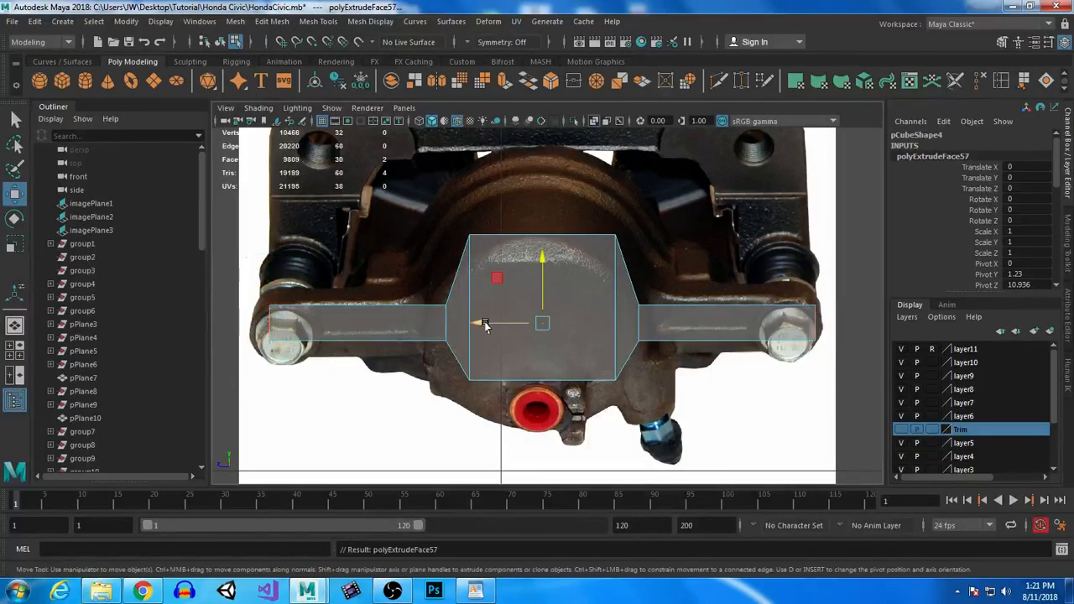
{"action": "key", "text": "r"}
{"action": "left_click_drag", "start_coordinate": [483, 323], "coordinate": [476, 324]}
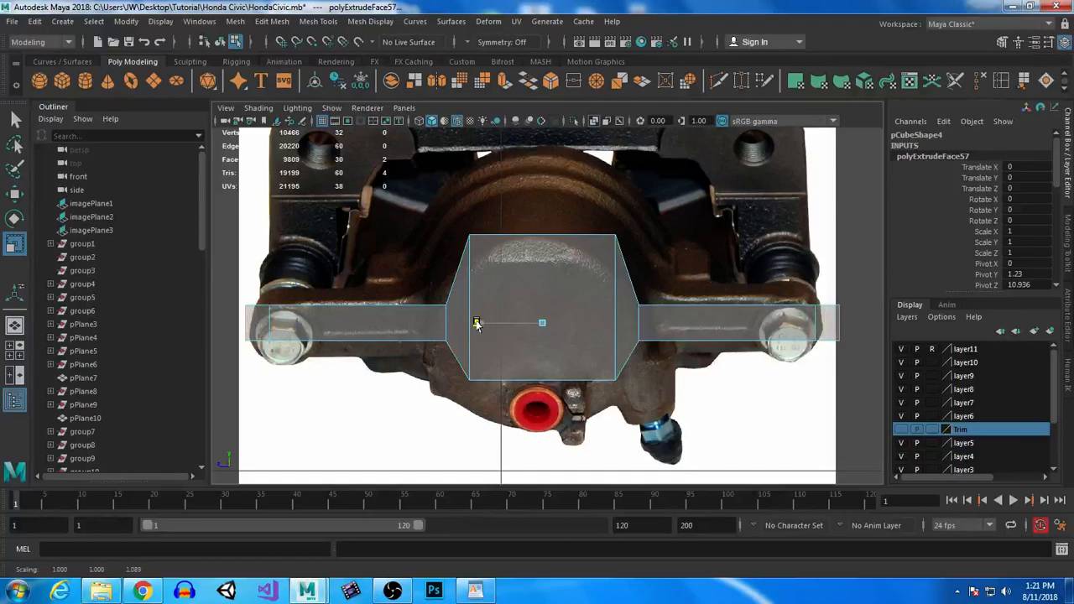
{"action": "key", "text": "3"}
{"action": "scroll", "coordinate": [363, 404], "scroll_direction": "down", "scroll_amount": 5}
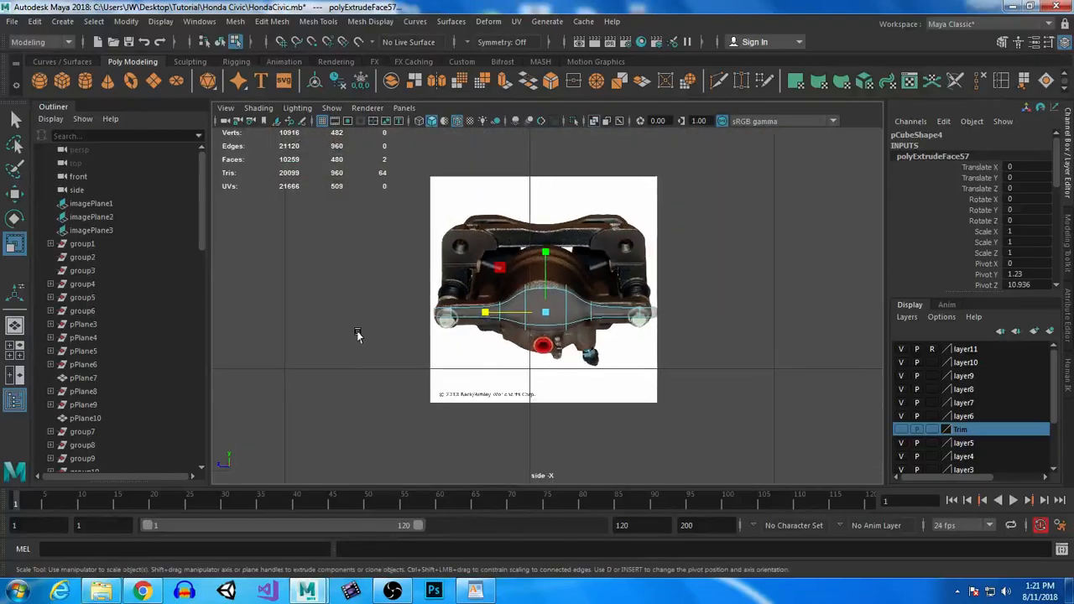
{"action": "scroll", "coordinate": [357, 335], "scroll_direction": "up", "scroll_amount": 4}
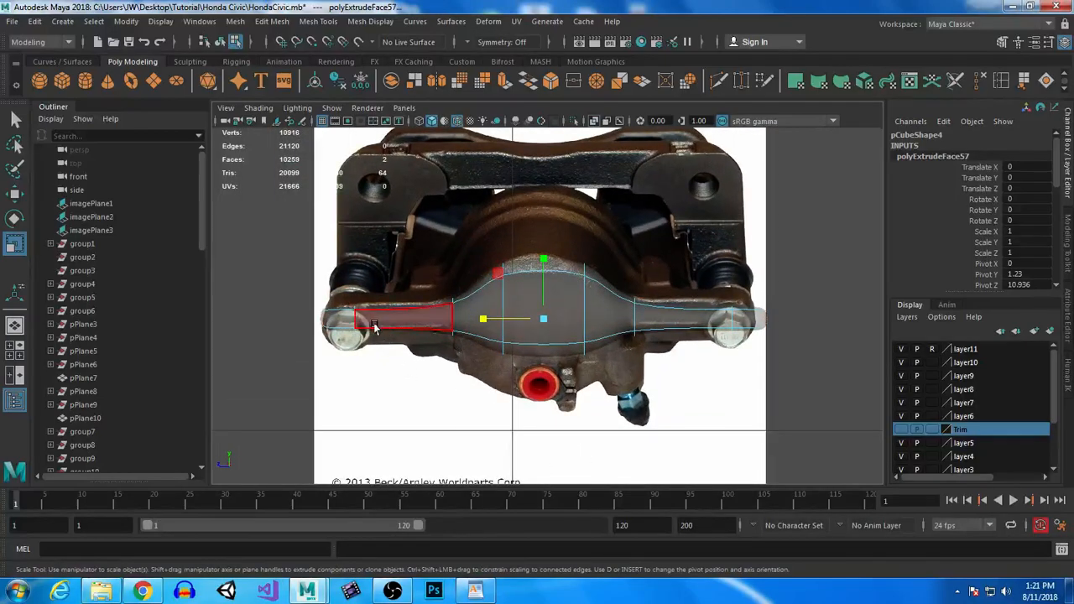
{"action": "key", "text": "1"}
- Insert an edge loop close to the outer end of each caliper arm
{"action": "scroll", "coordinate": [365, 319], "scroll_direction": "up", "scroll_amount": 5}
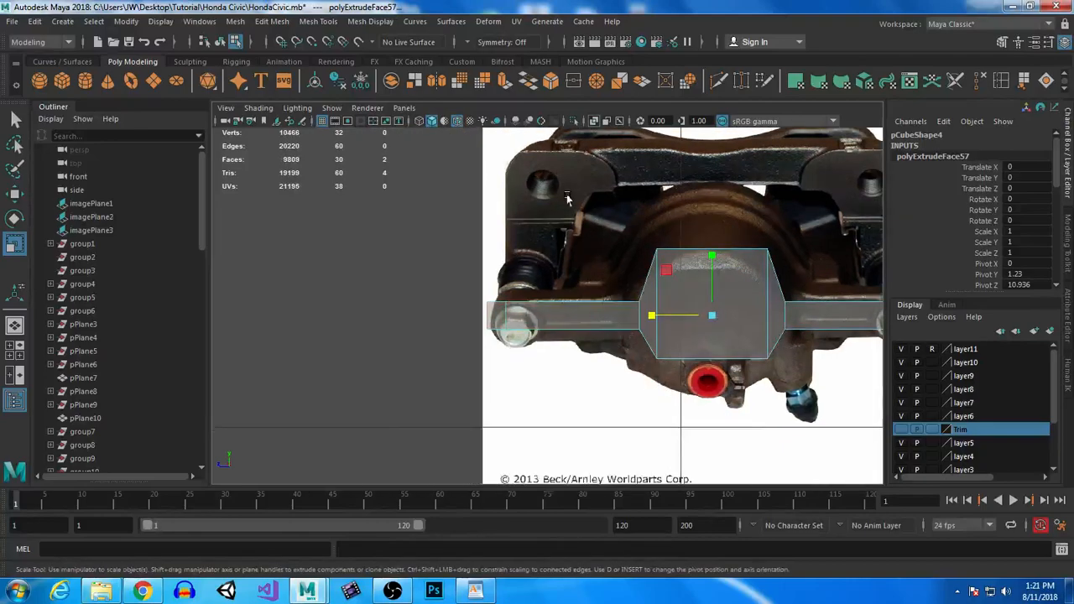
{"action": "left_click", "coordinate": [999, 82]}
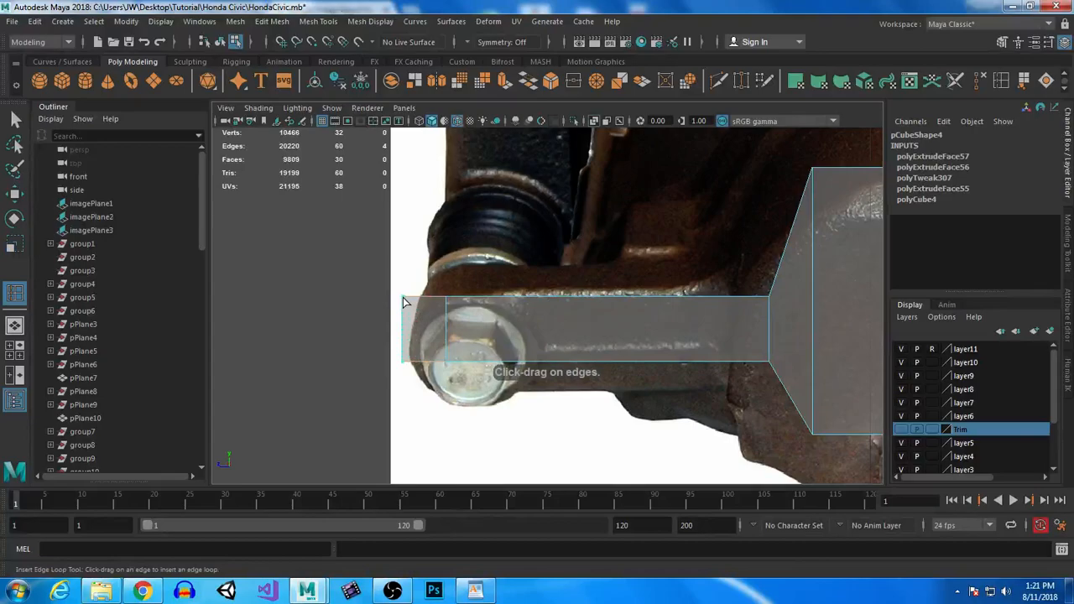
{"action": "left_click", "coordinate": [402, 297]}
{"action": "middle_click_drag", "start_coordinate": [858, 302], "coordinate": [252, 297], "text": "alt"}
{"action": "middle_click_drag", "start_coordinate": [856, 298], "coordinate": [551, 298], "text": "alt"}
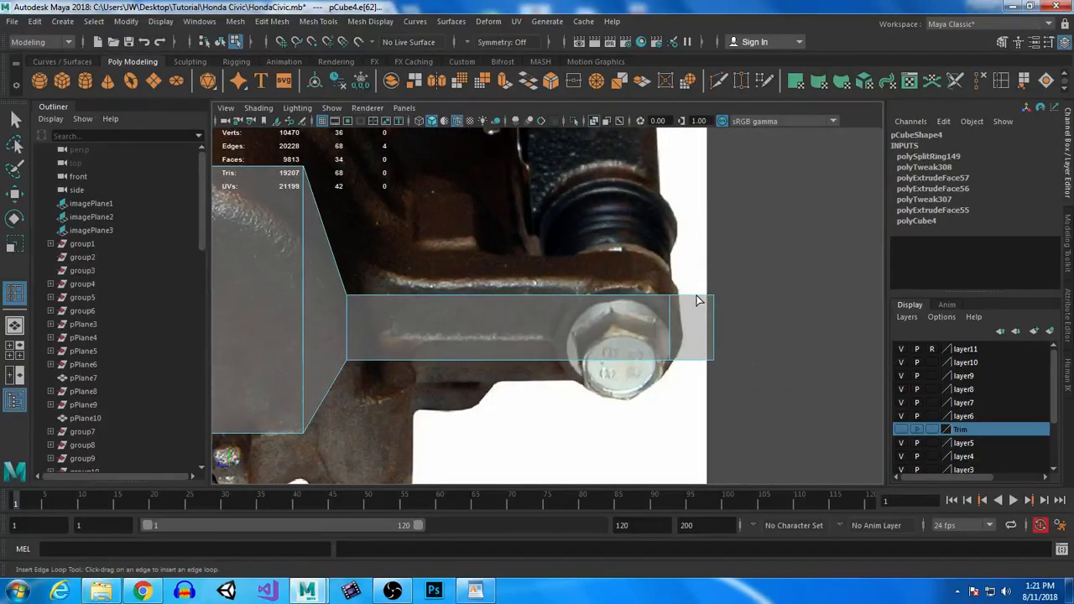
{"action": "left_click", "coordinate": [712, 300]}
{"action": "key", "text": "f"}
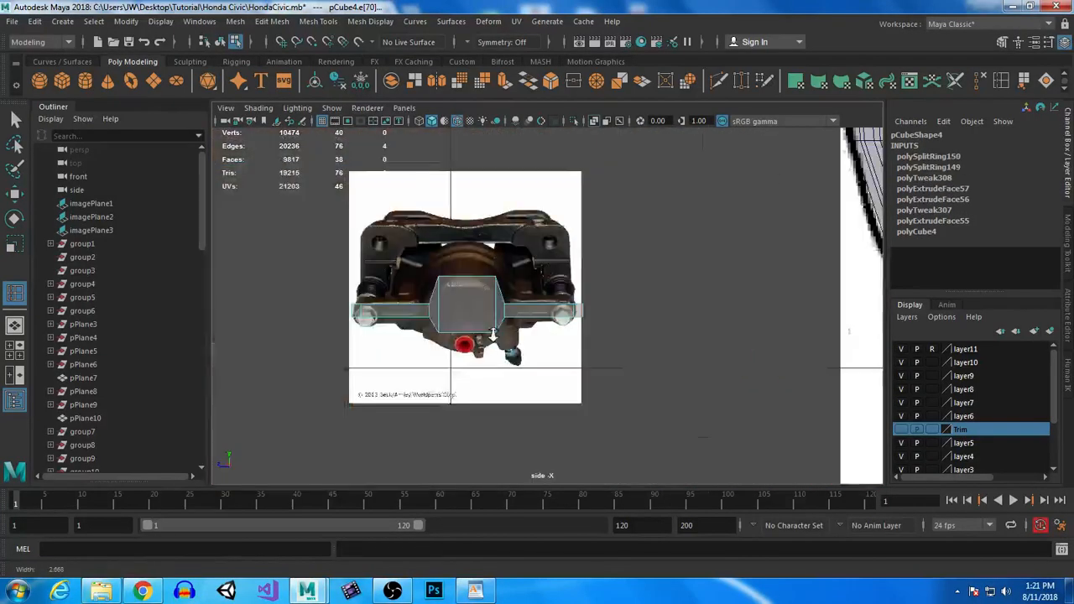
{"action": "key", "text": "q"}
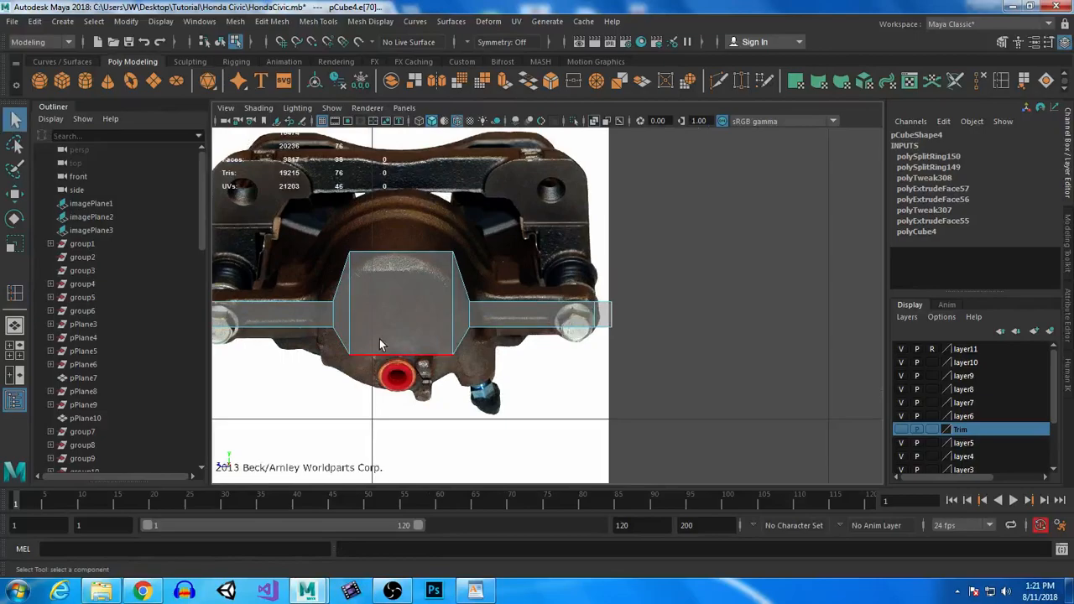
- Widen the central caliper body by scaling its vertices outward along Z
{"action": "right_click_drag", "start_coordinate": [360, 286], "coordinate": [370, 210]}
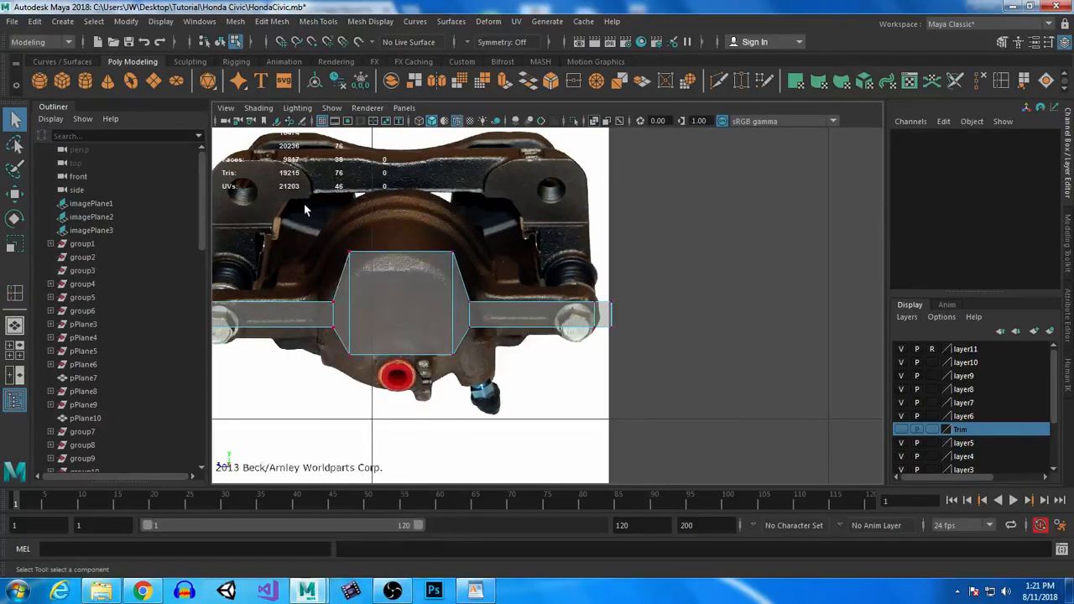
{"action": "left_click_drag", "start_coordinate": [304, 203], "coordinate": [382, 395]}
{"action": "left_click_drag", "start_coordinate": [424, 225], "coordinate": [497, 434], "text": "shift"}
{"action": "key", "text": "r"}
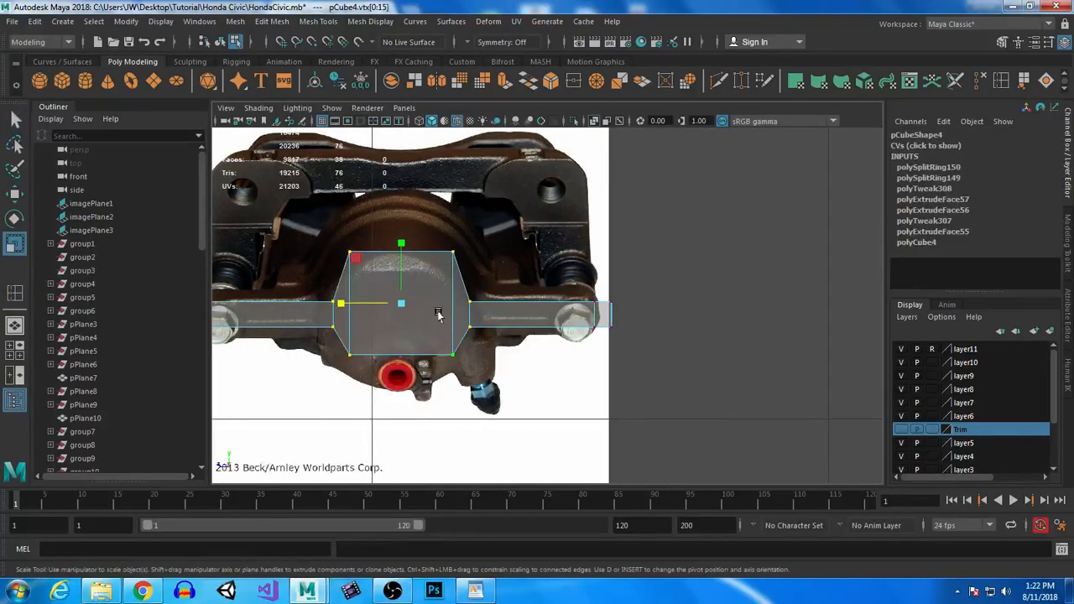
{"action": "mouse_move", "coordinate": [341, 306]}
{"action": "left_mouse_down"}
{"action": "mouse_move", "coordinate": [304, 305]}
{"action": "mouse_move", "coordinate": [323, 306]}
{"action": "left_mouse_up"}
- In the perspective view, move the whole caliper mesh along X so it stands clear of the image plane
{"action": "key", "text": "space"}
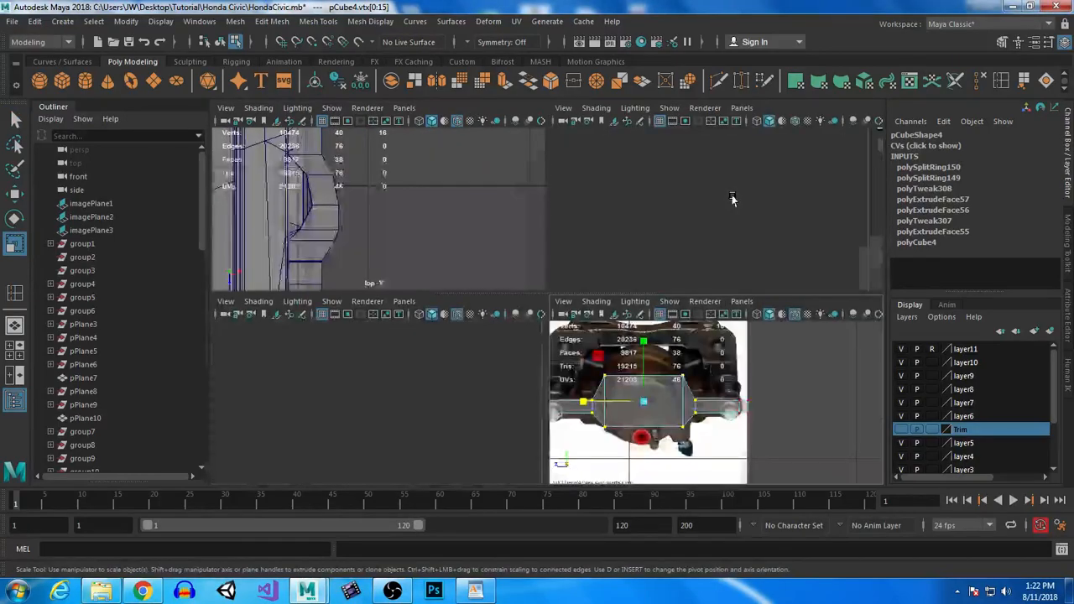
{"action": "key", "text": "space"}
{"action": "key", "text": "f"}
{"action": "left_click_drag", "start_coordinate": [596, 362], "coordinate": [669, 330], "text": "alt"}
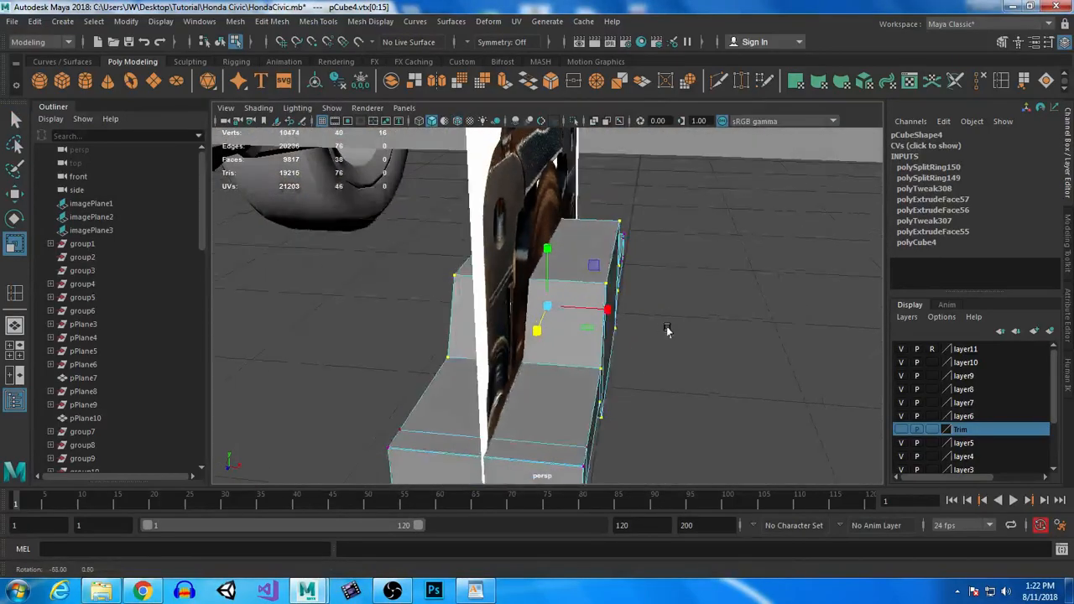
{"action": "right_click_drag", "start_coordinate": [630, 382], "coordinate": [593, 268], "text": "alt"}
{"action": "left_click", "coordinate": [514, 190]}
{"action": "left_click_drag", "start_coordinate": [515, 195], "coordinate": [518, 258], "text": "alt"}
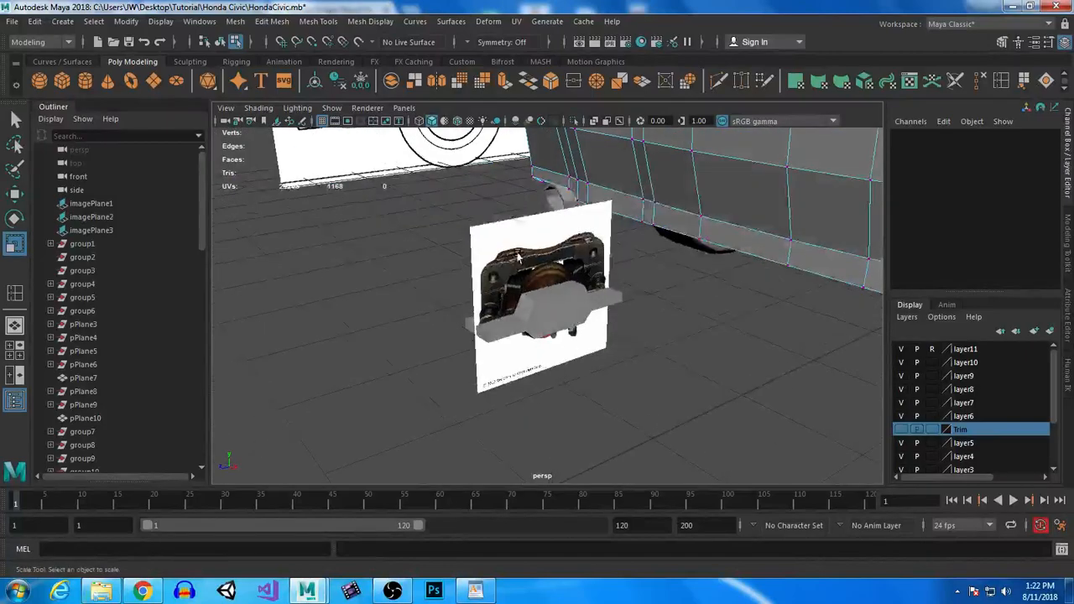
{"action": "right_click_drag", "start_coordinate": [650, 163], "coordinate": [717, 144]}
{"action": "left_click", "coordinate": [519, 388]}
{"action": "right_click_drag", "start_coordinate": [525, 389], "coordinate": [504, 372], "text": "alt"}
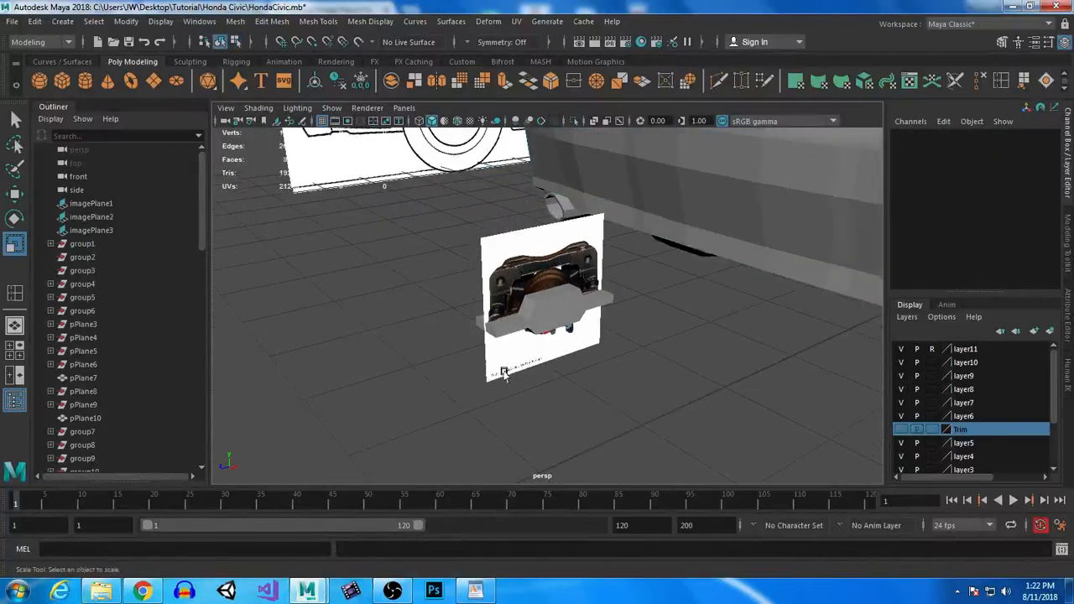
{"action": "left_click_drag", "start_coordinate": [503, 372], "coordinate": [522, 370], "text": "alt"}
{"action": "left_click", "coordinate": [531, 310]}
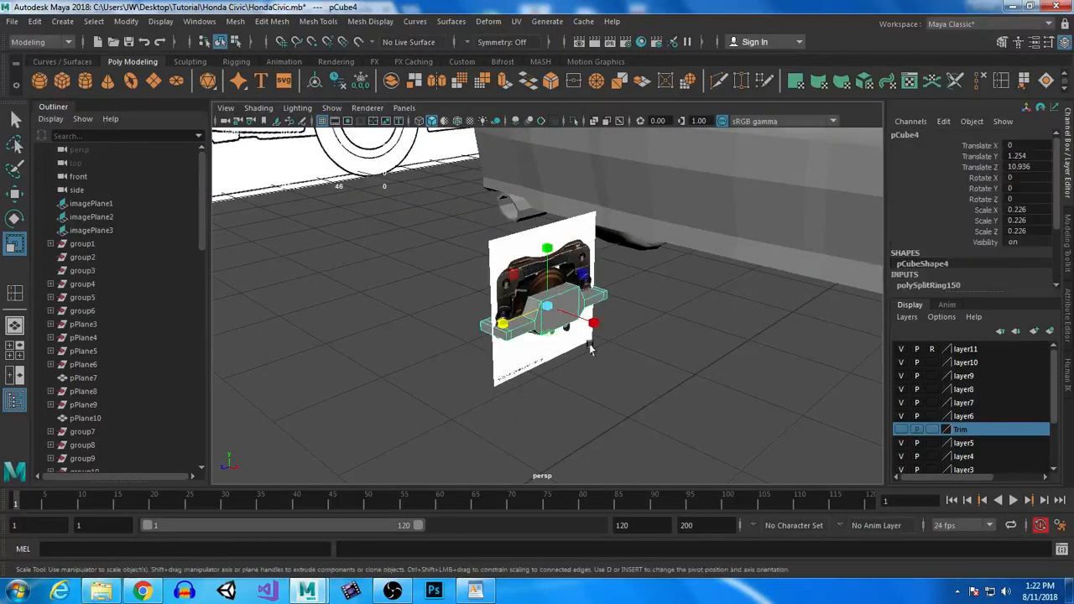
{"action": "key", "text": "w"}
{"action": "left_click_drag", "start_coordinate": [594, 328], "coordinate": [897, 431]}
- Insert a horizontal edge loop around the lower part of the caliper body and arms
{"action": "left_click_drag", "start_coordinate": [745, 353], "coordinate": [609, 333], "text": "alt"}
{"action": "left_click_drag", "start_coordinate": [643, 382], "coordinate": [532, 287], "text": "alt"}
{"action": "right_click_drag", "start_coordinate": [507, 200], "coordinate": [442, 199]}
{"action": "left_click_drag", "start_coordinate": [408, 219], "coordinate": [576, 242], "text": "alt"}
{"action": "left_click_drag", "start_coordinate": [551, 349], "coordinate": [624, 396], "text": "alt"}
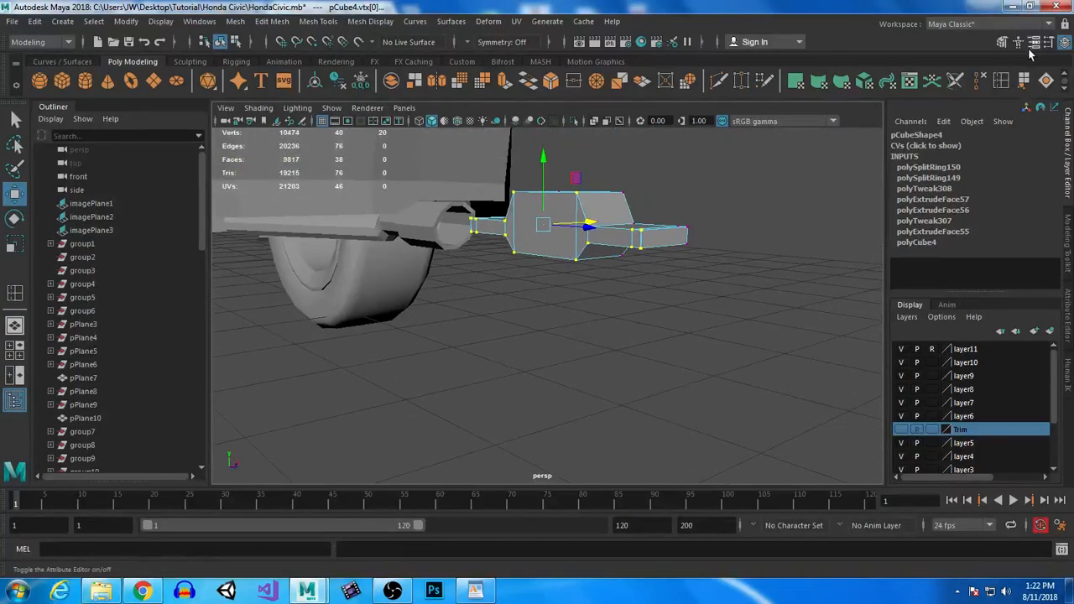
{"action": "key", "text": "g"}
{"action": "left_click_drag", "start_coordinate": [576, 227], "coordinate": [578, 248]}
{"action": "key", "text": "q"}
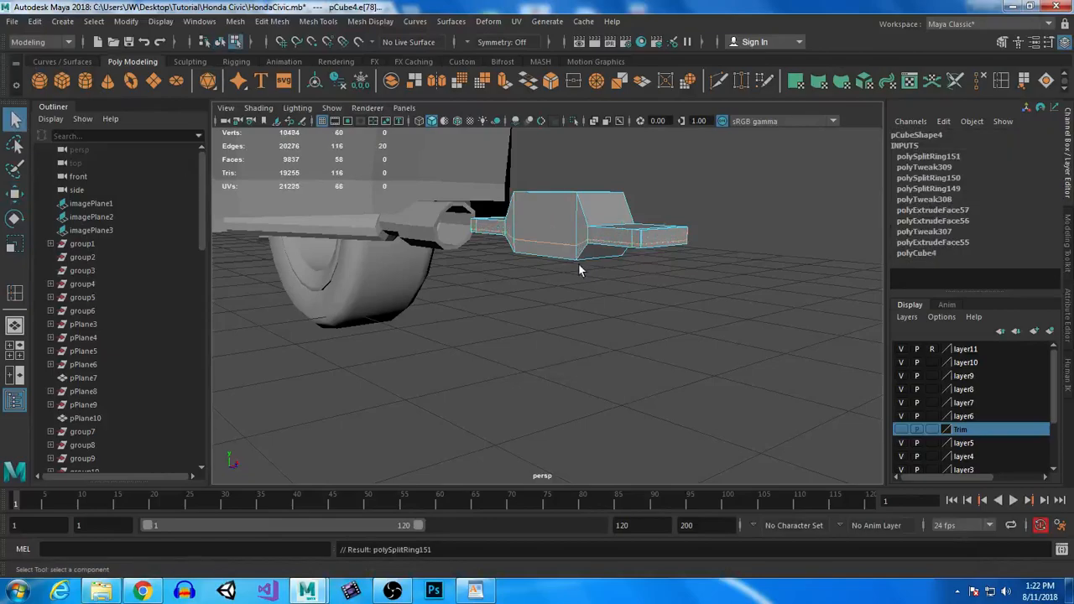
- Extrude the lower strip of faces on the body's flat side outward along X into a plate, and extrude its end again
{"action": "right_click_drag", "start_coordinate": [580, 245], "coordinate": [578, 274]}
{"action": "left_click", "coordinate": [579, 250]}
{"action": "left_click_drag", "start_coordinate": [558, 255], "coordinate": [579, 284], "text": "alt"}
{"action": "left_click", "coordinate": [579, 279], "text": "shift"}
{"action": "left_click", "coordinate": [641, 281], "text": "shift"}
{"action": "left_click", "coordinate": [539, 263], "text": "shift"}
{"action": "left_click_drag", "start_coordinate": [652, 367], "coordinate": [542, 346], "text": "alt"}
{"action": "left_click", "coordinate": [506, 80]}
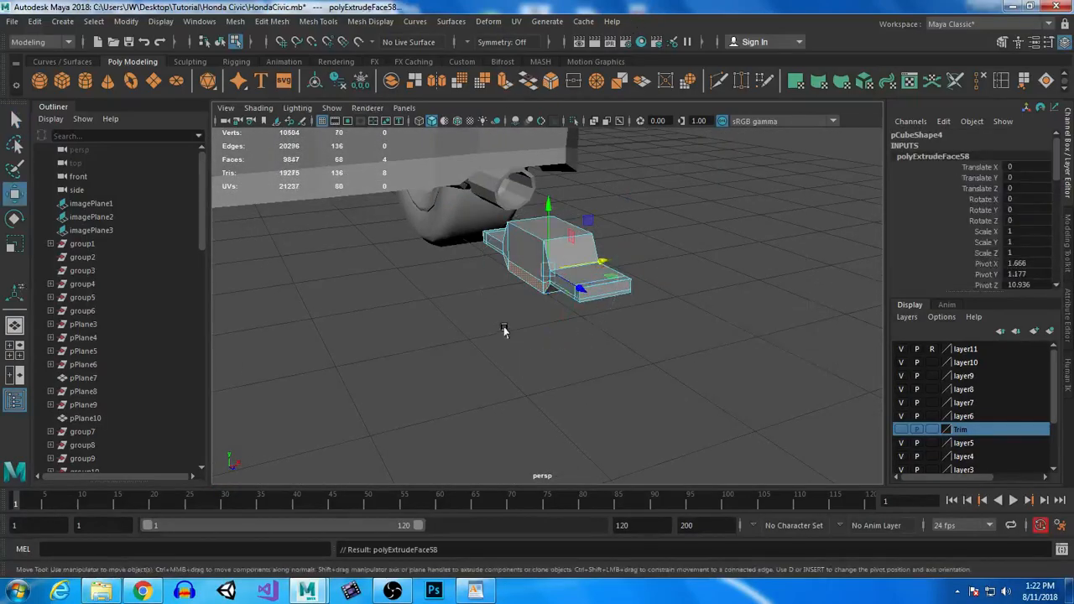
{"action": "left_click_drag", "start_coordinate": [604, 258], "coordinate": [532, 358]}
{"action": "key", "text": "ctrl+e"}
- Extrude the two top faces at the plate's outer corners upward into prongs, level their tops, and turn on the smooth preview
{"action": "left_click", "coordinate": [448, 265]}
{"action": "left_click", "coordinate": [531, 338], "text": "shift"}
{"action": "key", "text": "ctrl+e"}
{"action": "left_click_drag", "start_coordinate": [500, 265], "coordinate": [505, 212]}
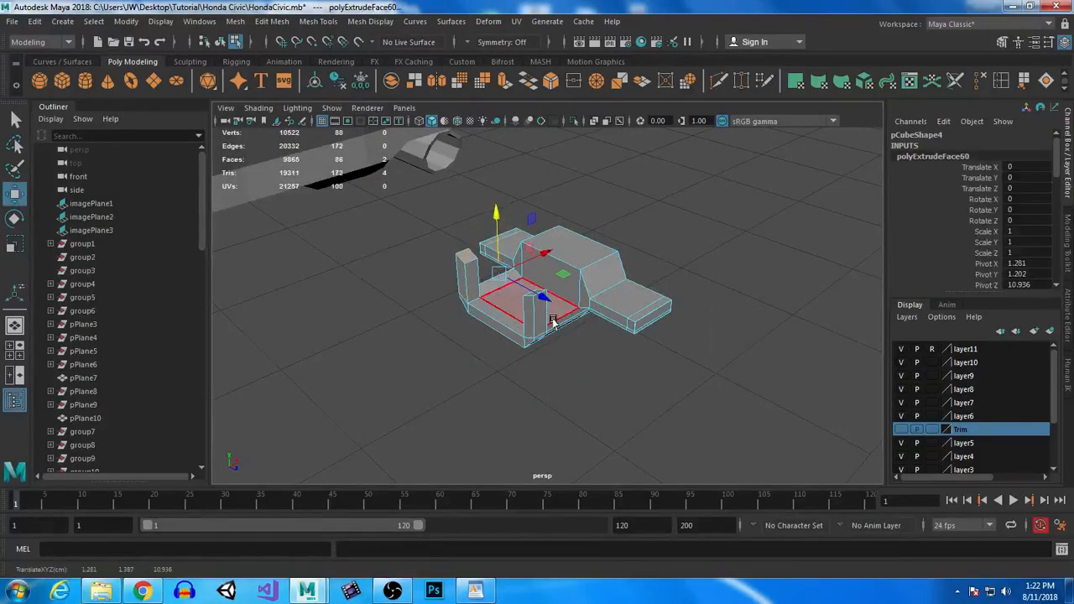
{"action": "key", "text": "r"}
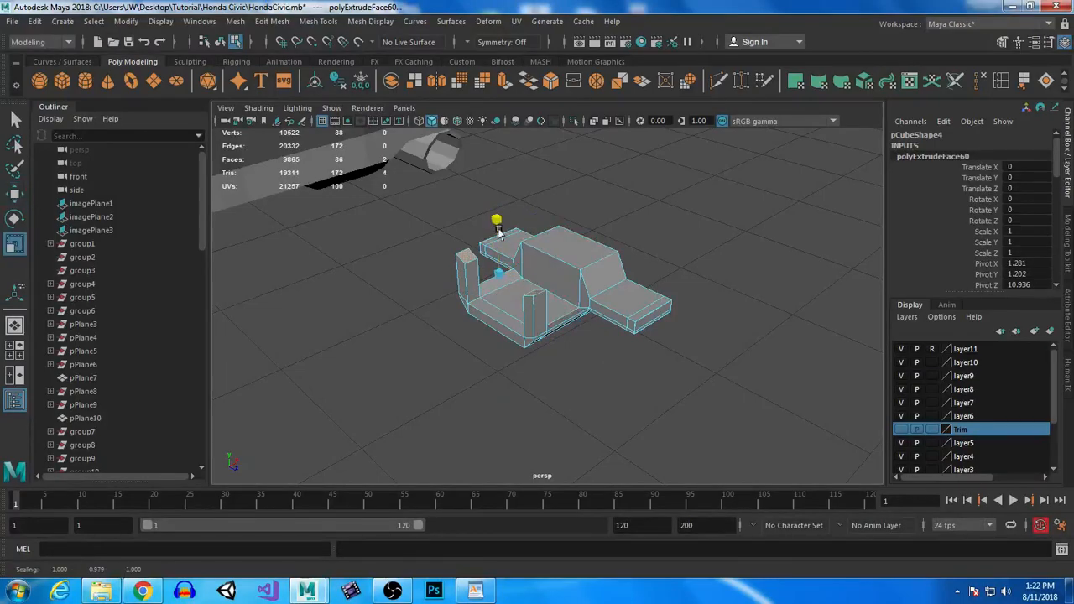
{"action": "key", "text": "3"}
{"action": "left_click_drag", "start_coordinate": [621, 372], "coordinate": [634, 280], "text": "alt"}
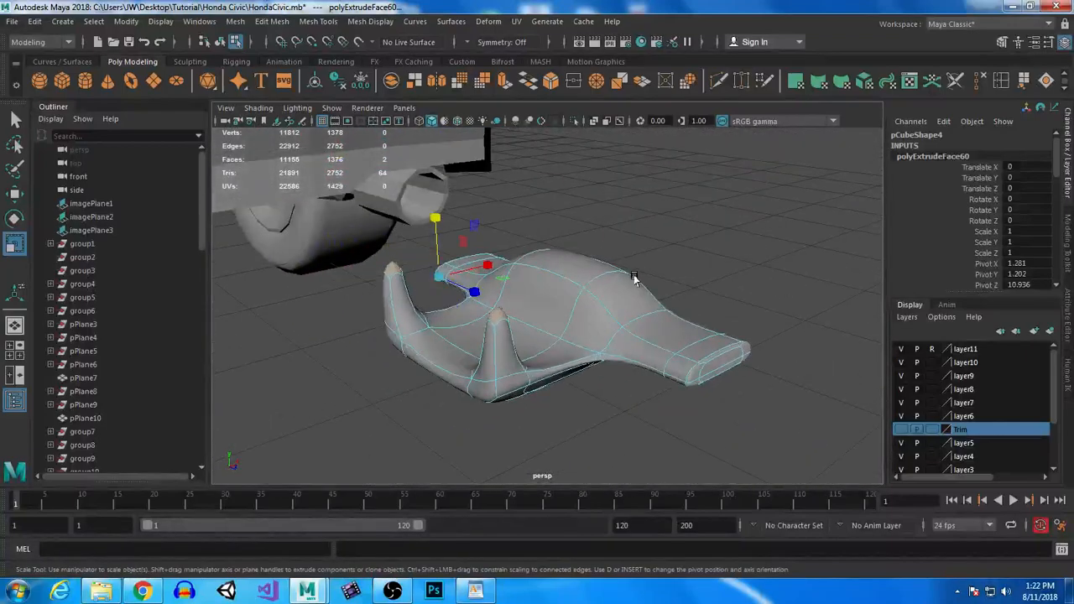
- Insert five edge loops around the caliper's body, arms and prongs to sharpen their corners, and check them in the smooth preview
{"action": "left_click", "coordinate": [1003, 82]}
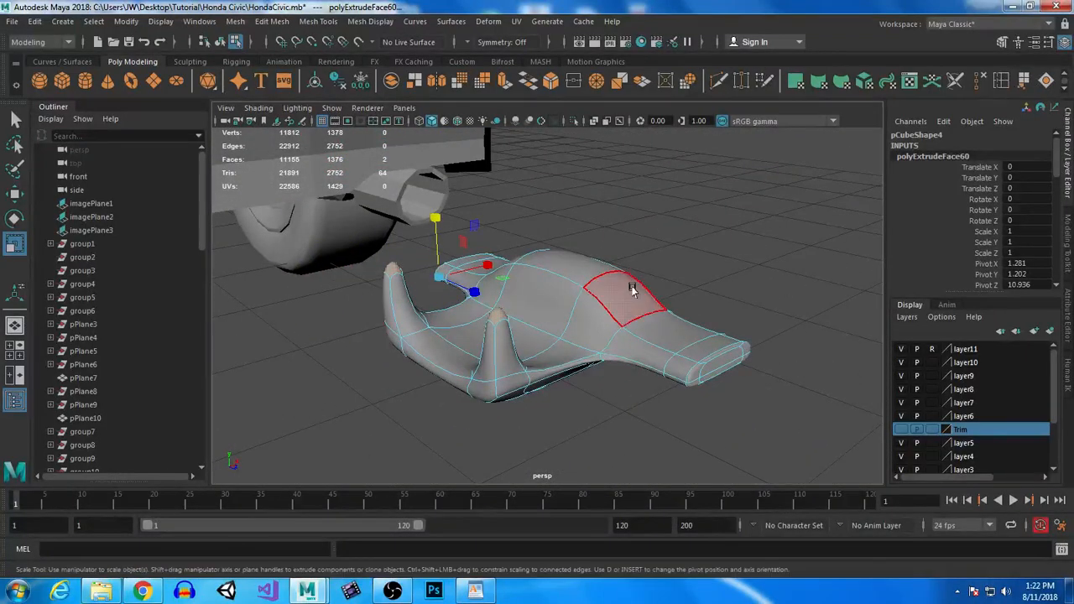
{"action": "left_click", "coordinate": [588, 302]}
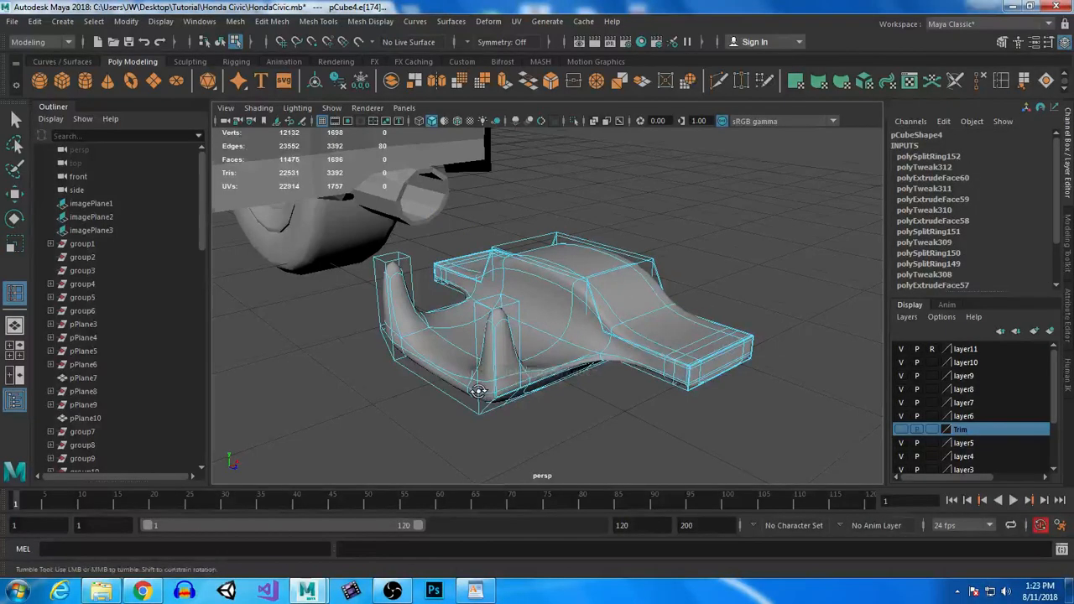
{"action": "left_click_drag", "start_coordinate": [571, 319], "coordinate": [370, 254], "text": "alt"}
{"action": "left_click", "coordinate": [357, 249]}
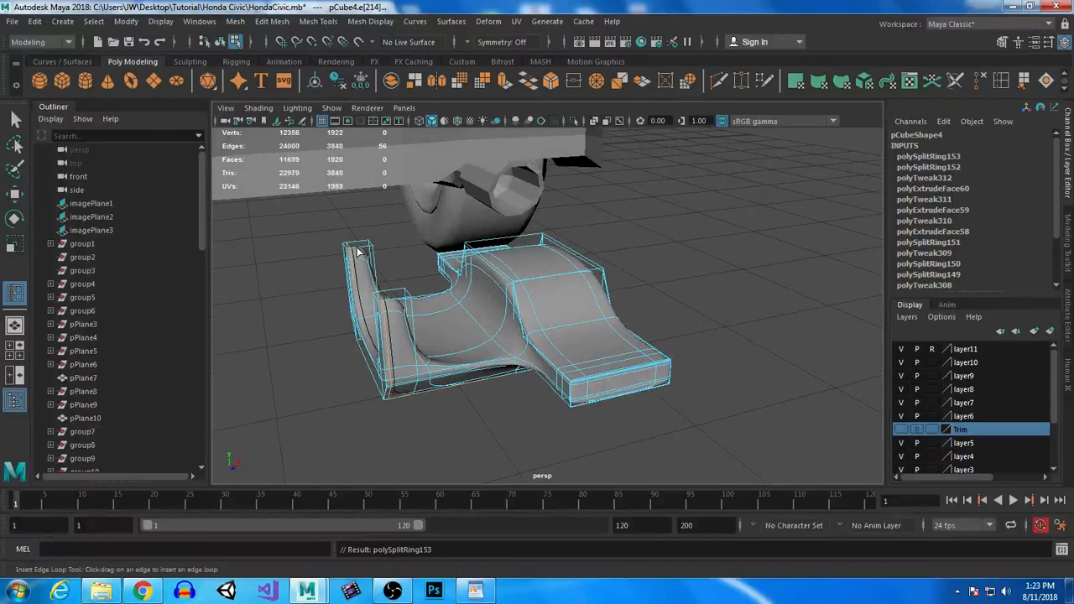
{"action": "left_click", "coordinate": [437, 379]}
{"action": "left_click_drag", "start_coordinate": [437, 379], "coordinate": [621, 374], "text": "alt"}
{"action": "left_click", "coordinate": [656, 314]}
{"action": "left_click", "coordinate": [378, 310]}
{"action": "left_click_drag", "start_coordinate": [593, 451], "coordinate": [482, 463], "text": "alt"}
{"action": "left_click_drag", "start_coordinate": [389, 308], "coordinate": [466, 334], "text": "alt"}
{"action": "key", "text": "3"}
{"action": "left_click_drag", "start_coordinate": [367, 277], "coordinate": [459, 309], "text": "alt"}
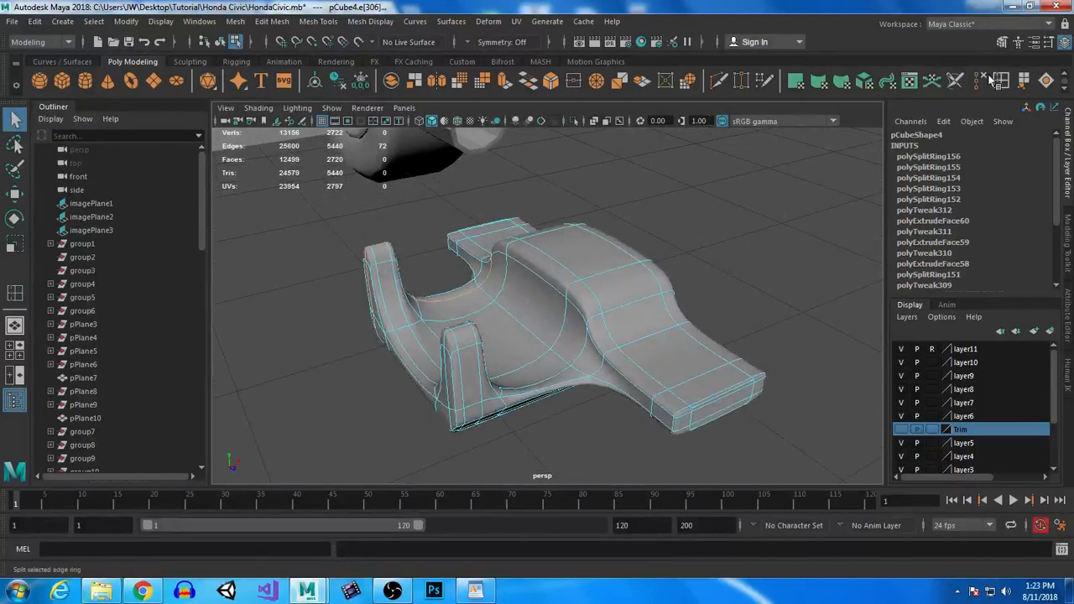
- With the smooth preview off, insert an edge loop across the plate close to the body, and turn the preview back on
{"action": "key", "text": "g"}
{"action": "left_click_drag", "start_coordinate": [598, 390], "coordinate": [488, 423], "text": "alt"}
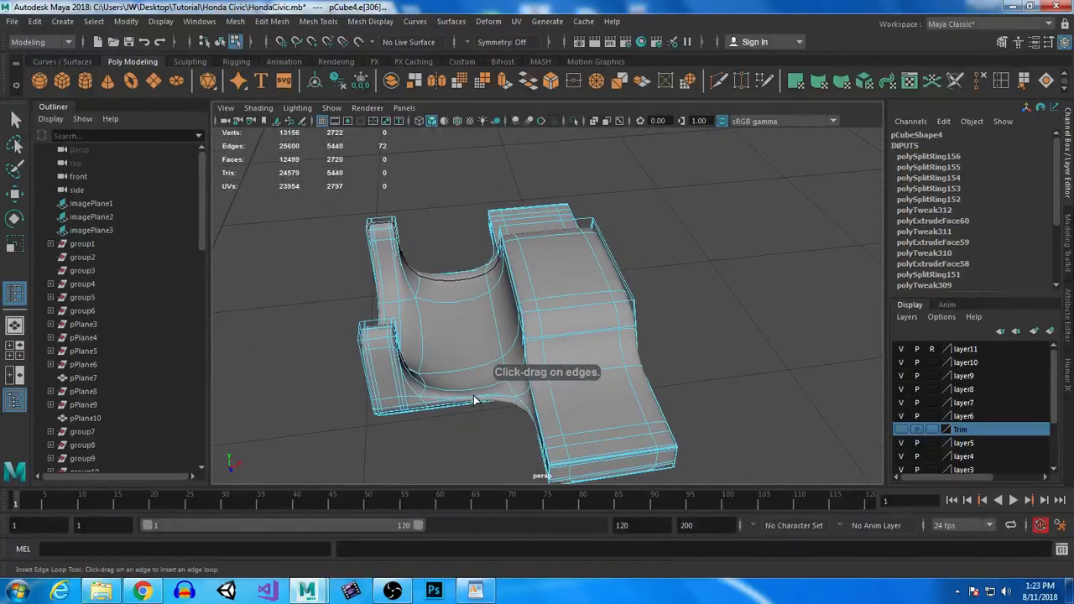
{"action": "key", "text": "1"}
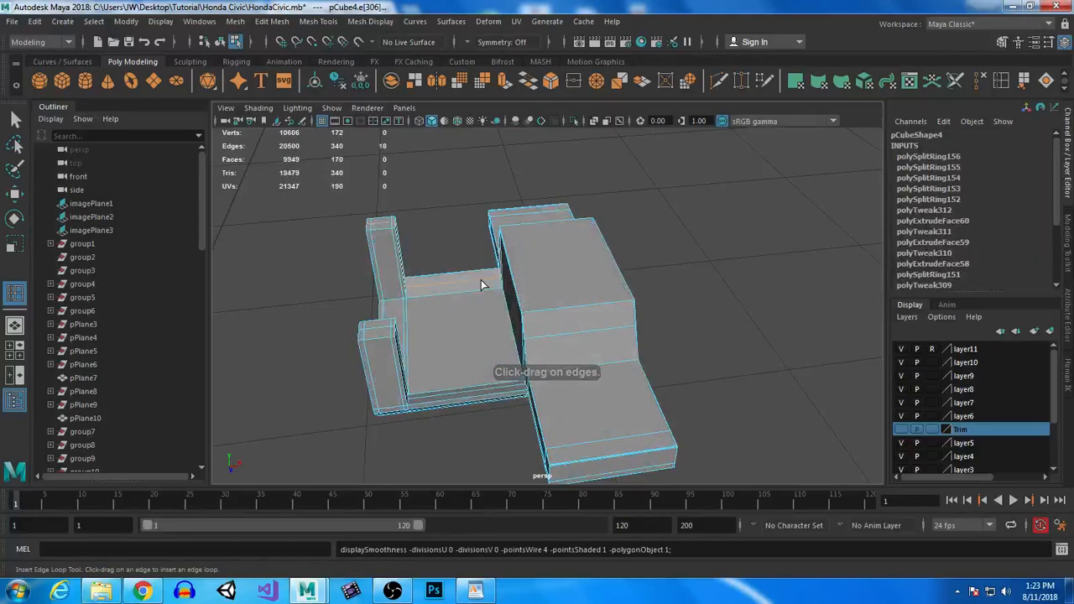
{"action": "left_click_drag", "start_coordinate": [484, 288], "coordinate": [493, 330]}
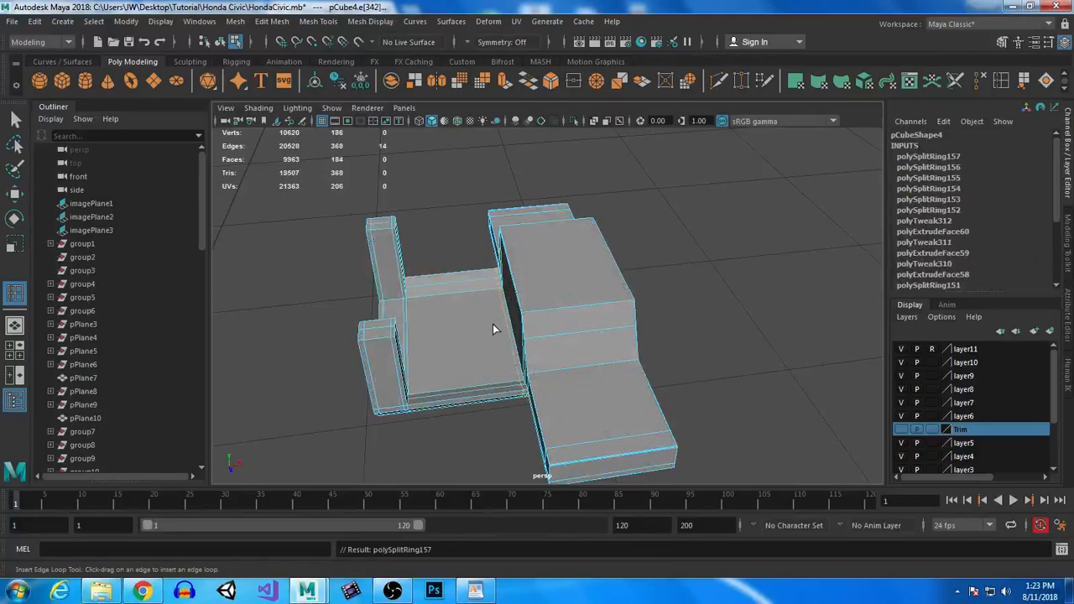
{"action": "key", "text": "3"}
{"action": "left_click_drag", "start_coordinate": [445, 389], "coordinate": [438, 318], "text": "alt"}
{"action": "key", "text": "super"}
{"action": "type", "text": "1"}
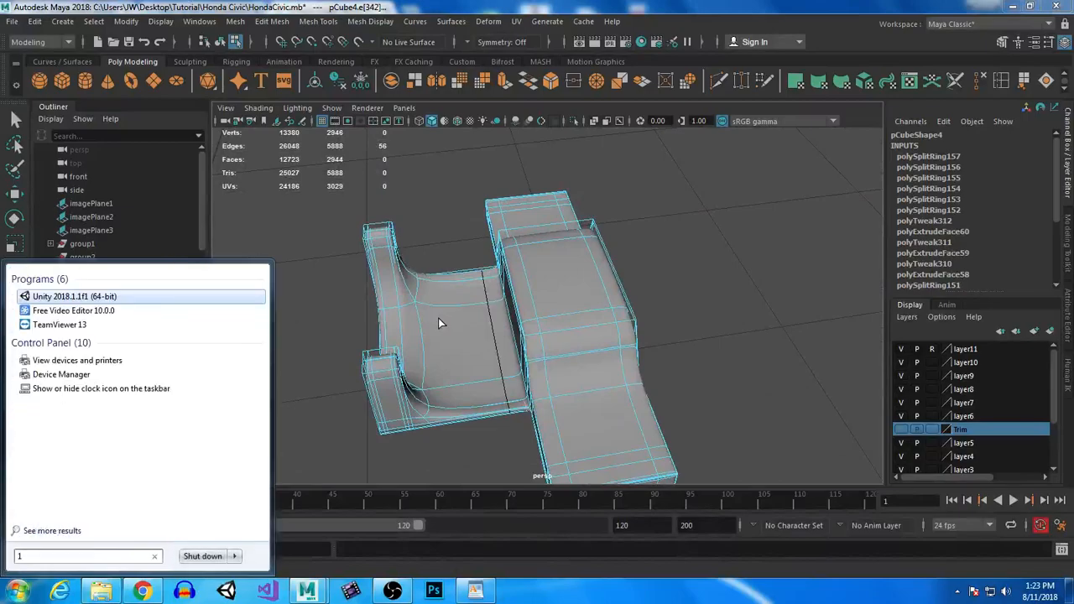
- On the unsmoothed mesh, insert an edge loop across the plate beside the prong bases, and return to the smooth preview
{"action": "middle_click_drag", "start_coordinate": [438, 318], "coordinate": [513, 207], "text": "alt"}
{"action": "right_click_drag", "start_coordinate": [513, 206], "coordinate": [548, 321], "text": "alt"}
{"action": "key", "text": "1"}
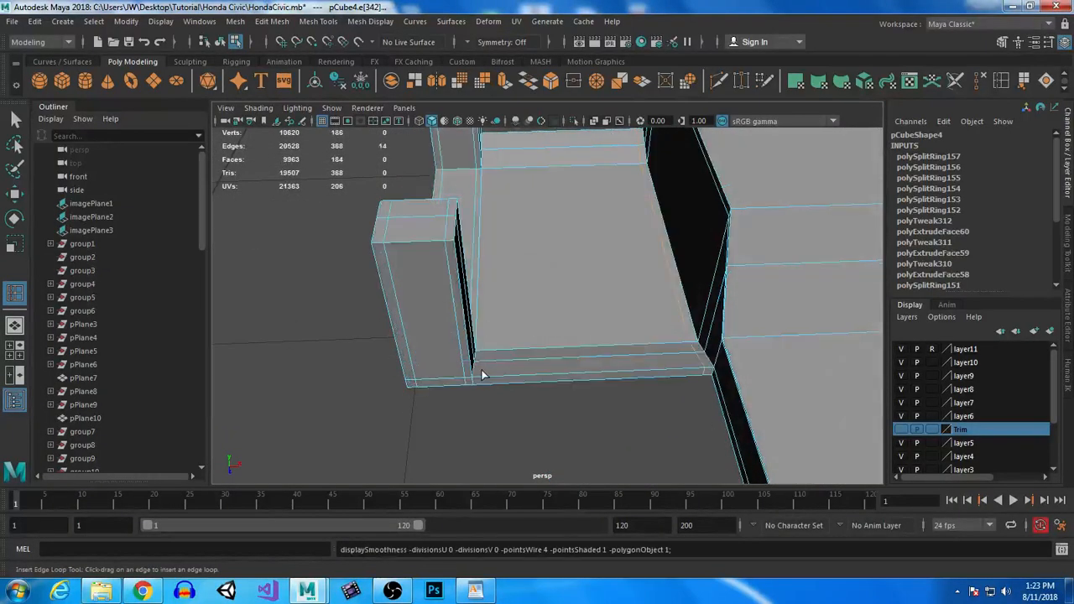
{"action": "left_click", "coordinate": [479, 357]}
{"action": "key", "text": "3"}
{"action": "left_click_drag", "start_coordinate": [490, 390], "coordinate": [562, 322], "text": "alt"}
{"action": "middle_click_drag", "start_coordinate": [563, 322], "coordinate": [488, 358], "text": "alt"}
- Raise the top face of the caliper body along Y and scale it narrower along Z to round the dome
{"action": "left_click", "coordinate": [15, 121]}
{"action": "right_click_drag", "start_coordinate": [612, 204], "coordinate": [611, 240]}
{"action": "left_click", "coordinate": [569, 225]}
{"action": "key", "text": "w"}
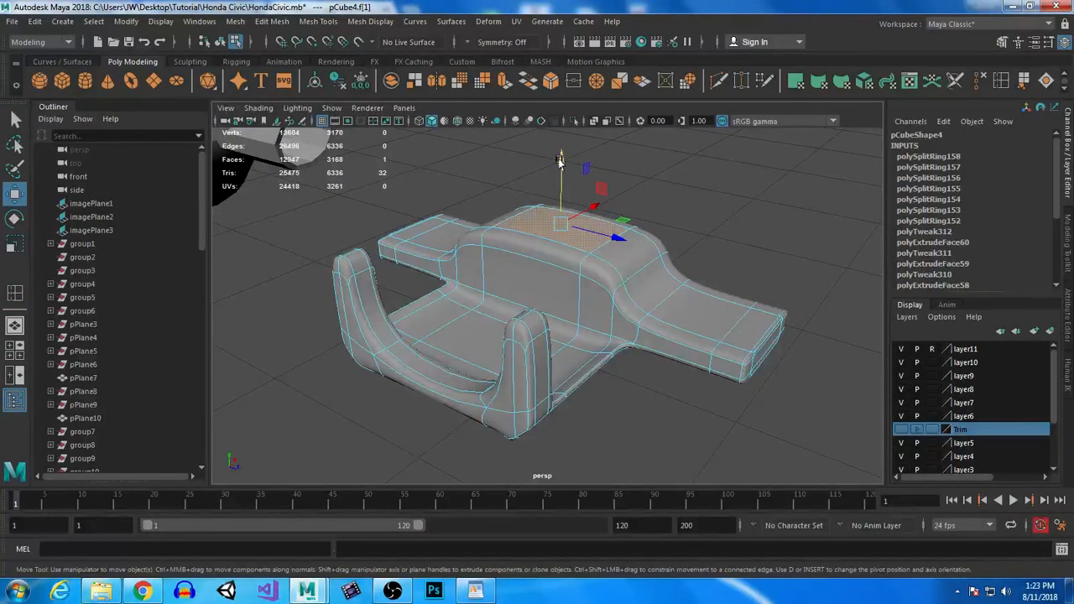
{"action": "left_click_drag", "start_coordinate": [561, 161], "coordinate": [562, 141]}
{"action": "key", "text": "r"}
{"action": "left_click_drag", "start_coordinate": [612, 211], "coordinate": [579, 206]}
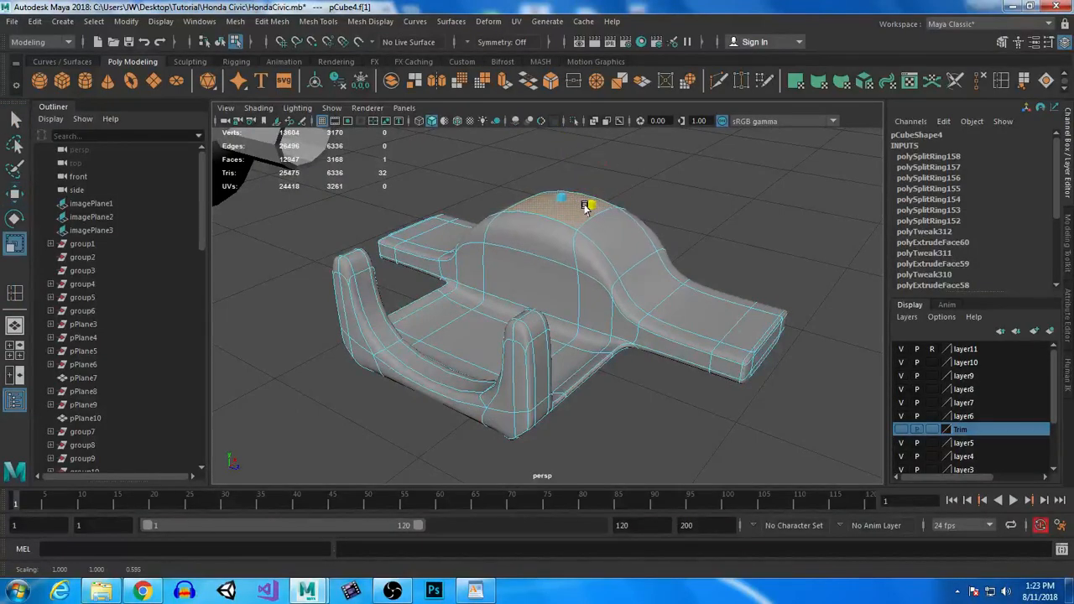
{"action": "key", "text": "w"}
- Lower the faces on the underside of the caliper body along Y and scale them along Z
{"action": "left_click_drag", "start_coordinate": [705, 302], "coordinate": [612, 344], "text": "alt"}
{"action": "left_click_drag", "start_coordinate": [743, 324], "coordinate": [587, 352], "text": "alt"}
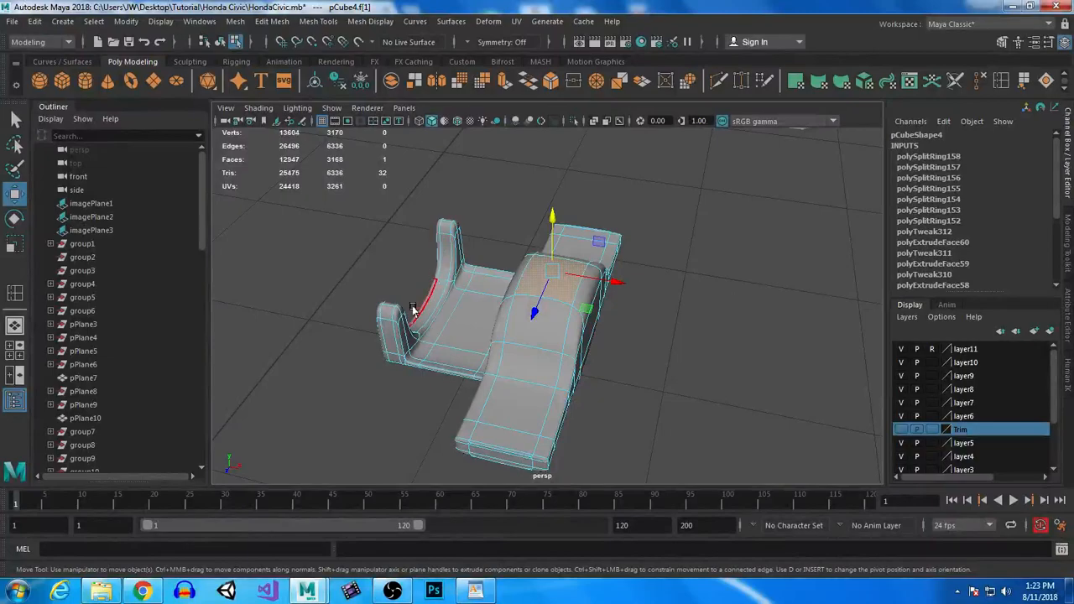
{"action": "left_click_drag", "start_coordinate": [371, 278], "coordinate": [442, 299], "text": "alt"}
{"action": "scroll", "coordinate": [532, 294], "scroll_direction": "up", "scroll_amount": 5}
{"action": "left_click_drag", "start_coordinate": [495, 357], "coordinate": [558, 363], "text": "alt"}
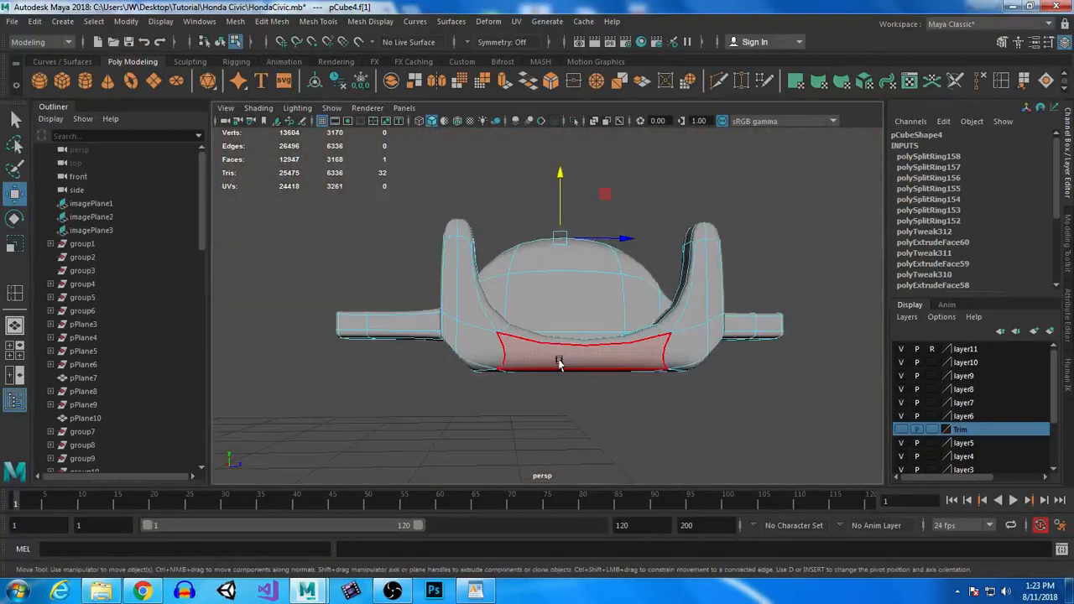
{"action": "left_click_drag", "start_coordinate": [698, 412], "coordinate": [579, 327], "text": "alt"}
{"action": "left_click_drag", "start_coordinate": [499, 316], "coordinate": [499, 337]}
{"action": "key", "text": "r"}
{"action": "left_click_drag", "start_coordinate": [449, 393], "coordinate": [490, 418]}
{"action": "right_click_drag", "start_coordinate": [425, 389], "coordinate": [417, 241]}
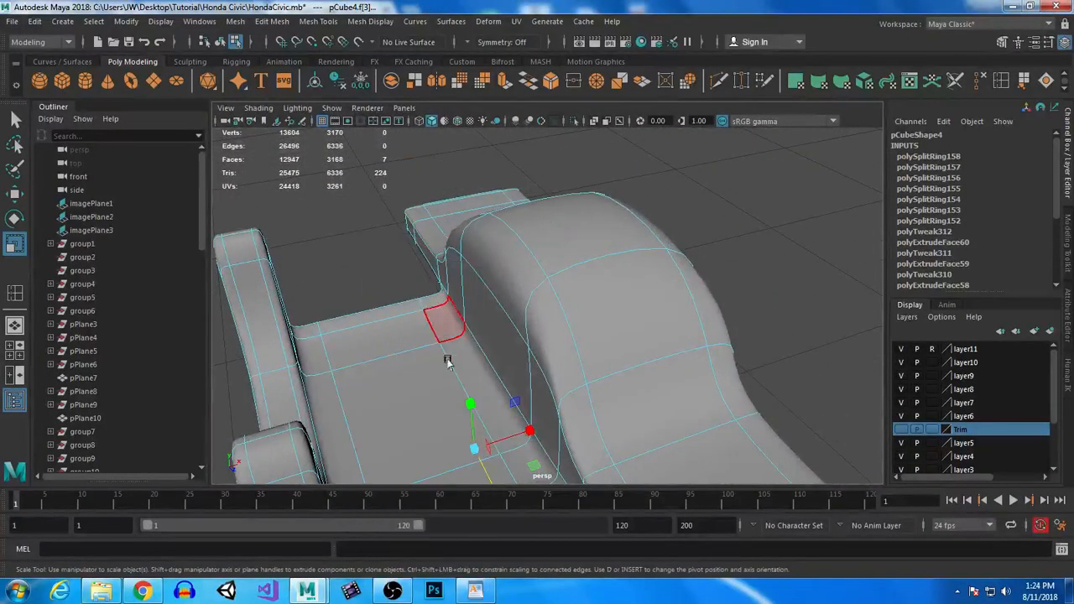
{"action": "left_click", "coordinate": [470, 365]}
{"action": "left_click", "coordinate": [433, 391], "text": "shift"}
{"action": "left_click_drag", "start_coordinate": [415, 412], "coordinate": [457, 296], "text": "alt"}
{"action": "key", "text": "w"}
{"action": "left_click_drag", "start_coordinate": [484, 353], "coordinate": [503, 327], "text": "alt"}
{"action": "left_click", "coordinate": [804, 364]}
{"action": "right_click_drag", "start_coordinate": [804, 365], "coordinate": [697, 300], "text": "alt"}
{"action": "mouse_move", "coordinate": [697, 300]}
{"action": "left_mouse_down", "text": "alt"}
{"action": "mouse_move", "coordinate": [762, 328]}
{"action": "mouse_move", "coordinate": [679, 307]}
{"action": "left_mouse_up", "text": "alt"}
{"action": "right_click_drag", "start_coordinate": [679, 307], "coordinate": [785, 388], "text": "alt"}
{"action": "left_click_drag", "start_coordinate": [785, 388], "coordinate": [637, 329], "text": "alt"}
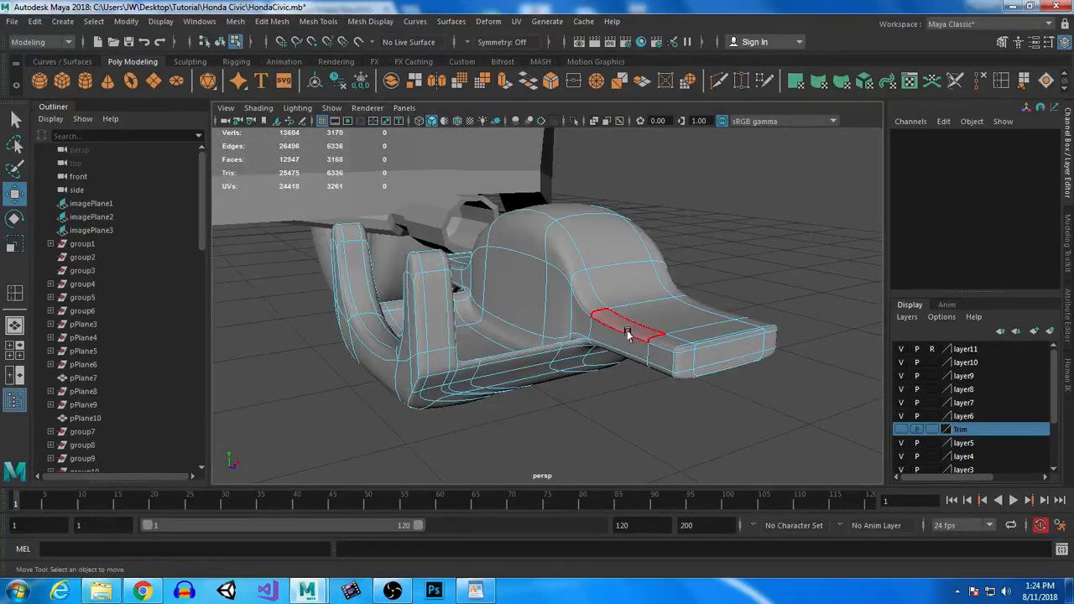
- Select the plate-side faces along both arms, try moving them along X, and undo that move
{"action": "left_click", "coordinate": [651, 352]}
{"action": "left_click_drag", "start_coordinate": [563, 342], "coordinate": [470, 259], "text": "alt"}
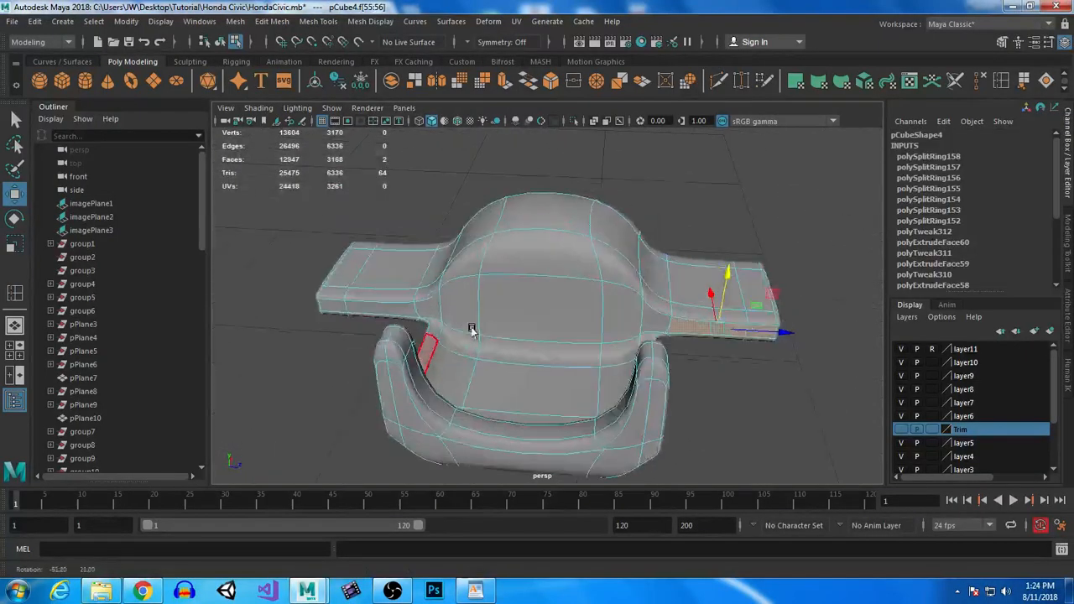
{"action": "left_click", "coordinate": [386, 308], "text": "shift"}
{"action": "left_click_drag", "start_coordinate": [336, 305], "coordinate": [564, 284], "text": "alt"}
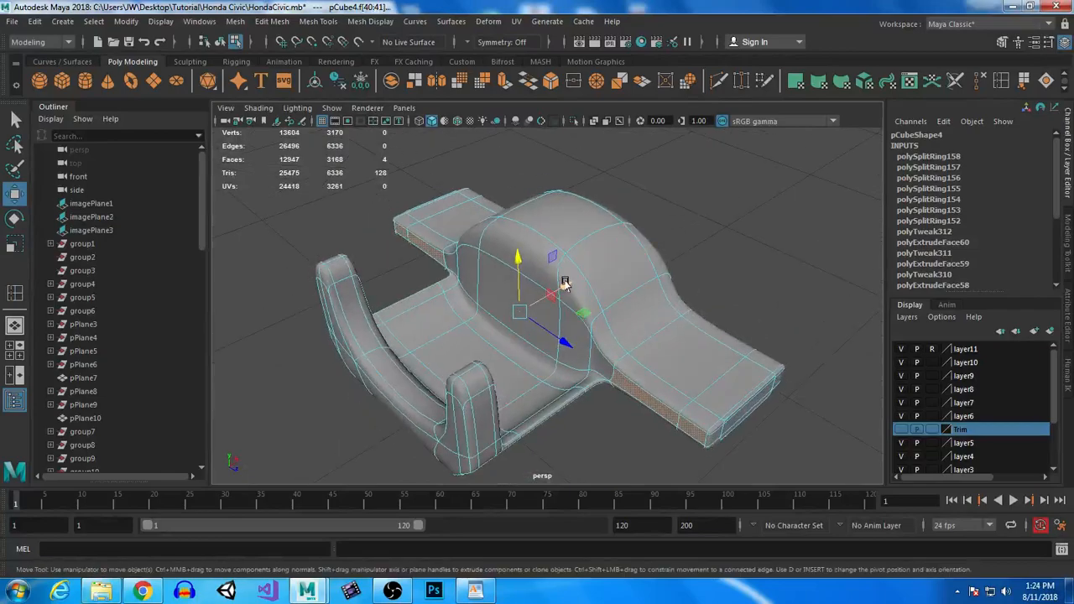
{"action": "left_click", "coordinate": [660, 383], "text": "shift"}
{"action": "left_click_drag", "start_coordinate": [678, 435], "coordinate": [691, 289], "text": "alt"}
{"action": "left_click", "coordinate": [702, 361], "text": "shift"}
{"action": "left_click", "coordinate": [687, 204], "text": "shift"}
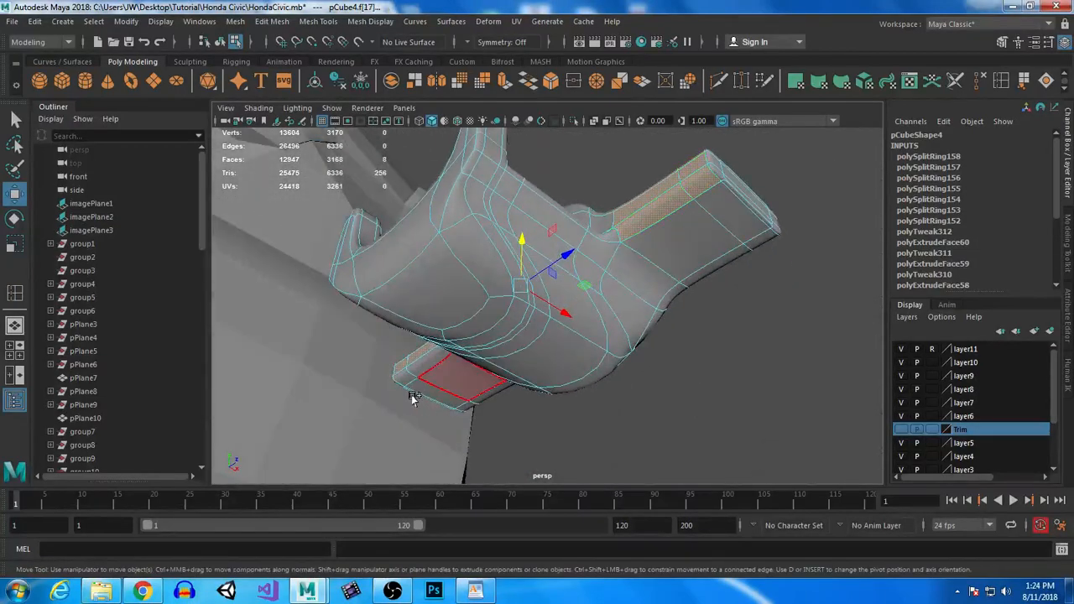
{"action": "left_click_drag", "start_coordinate": [454, 332], "coordinate": [402, 323], "text": "alt"}
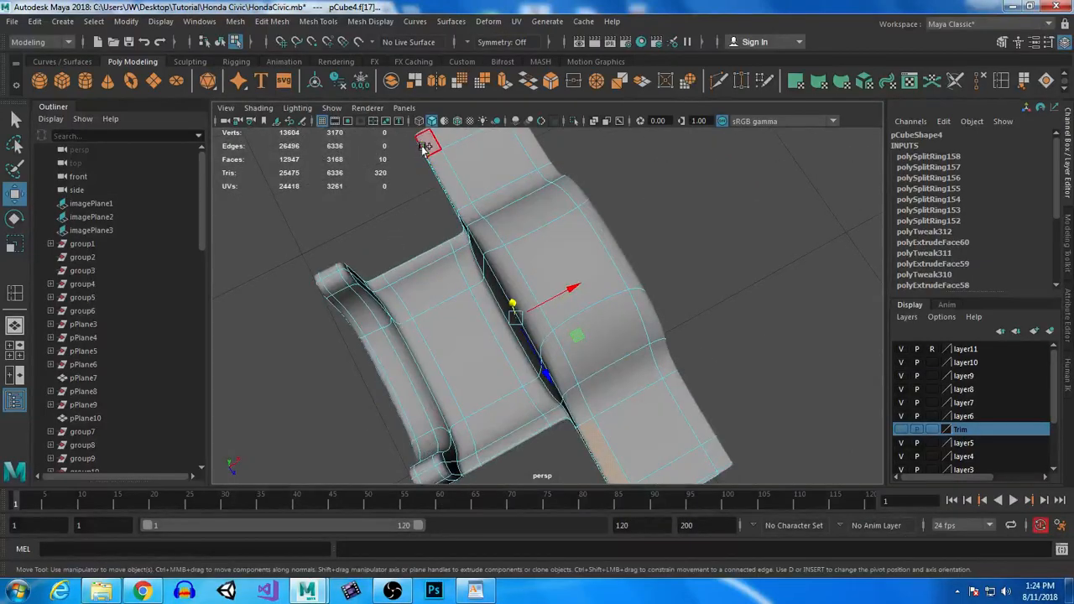
{"action": "left_click", "coordinate": [431, 163], "text": "shift"}
{"action": "left_click_drag", "start_coordinate": [571, 290], "coordinate": [610, 278]}
{"action": "key", "text": "ctrl+z"}
- Add the missing arm-edge faces to the selection, move them all along X to thin both arms, and return to object mode
{"action": "left_click_drag", "start_coordinate": [680, 324], "coordinate": [569, 365], "text": "alt"}
{"action": "left_click_drag", "start_coordinate": [569, 364], "coordinate": [693, 472], "text": "alt"}
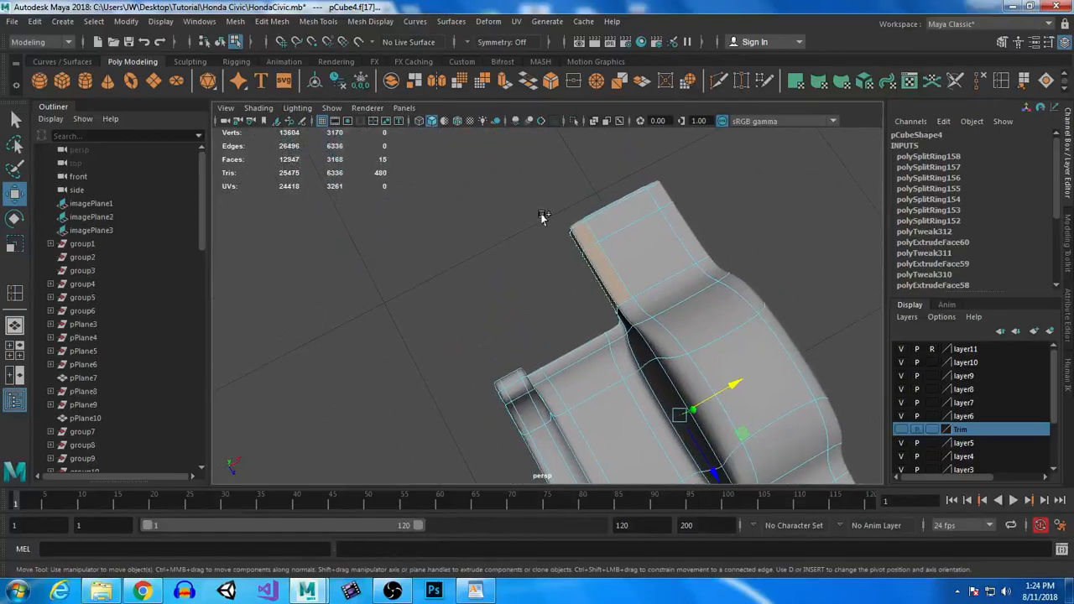
{"action": "left_click_drag", "start_coordinate": [574, 262], "coordinate": [610, 328], "text": "alt"}
{"action": "left_click", "coordinate": [631, 241], "text": "shift"}
{"action": "left_click_drag", "start_coordinate": [506, 322], "coordinate": [460, 225], "text": "alt"}
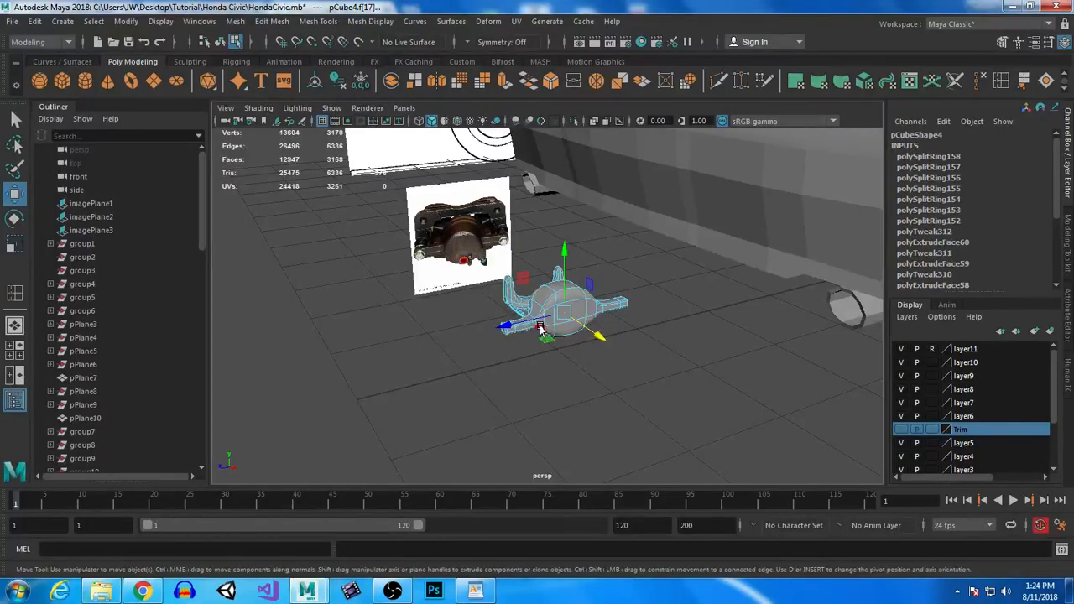
{"action": "right_click_drag", "start_coordinate": [553, 313], "coordinate": [595, 184]}
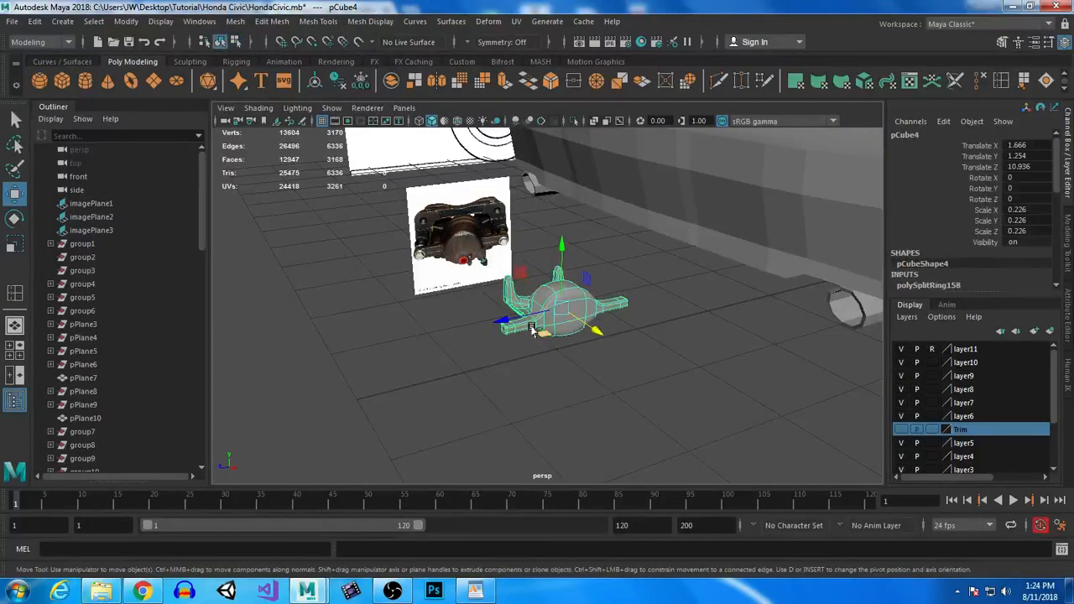
{"action": "left_click_drag", "start_coordinate": [524, 285], "coordinate": [410, 408], "text": "alt"}
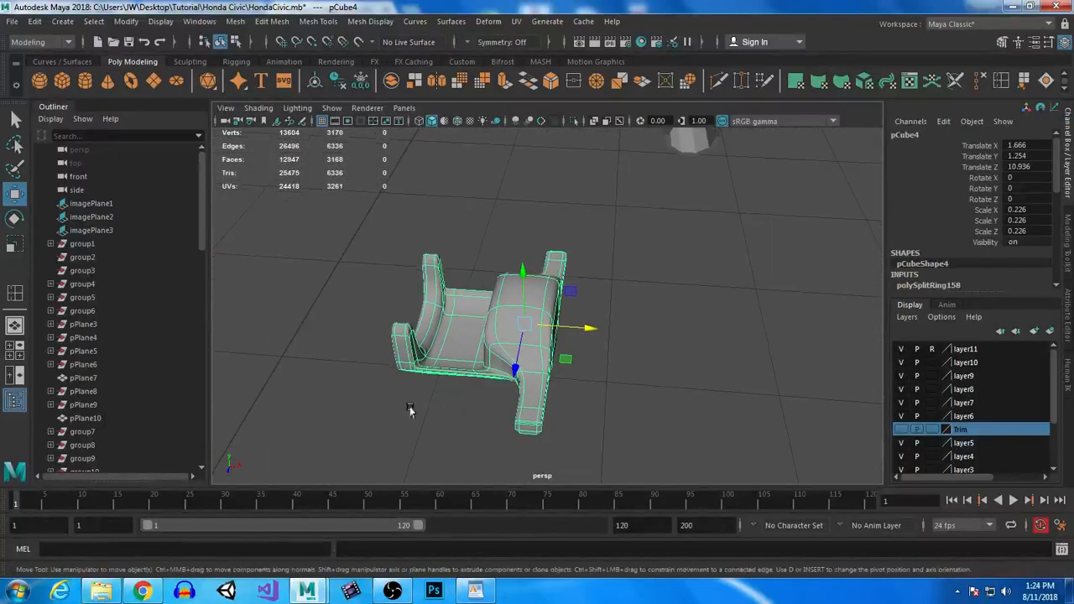
- Switch to Chrome and run a Google image search for "breake pad" from the earlier caliper search tab
{"action": "left_click", "coordinate": [143, 592]}
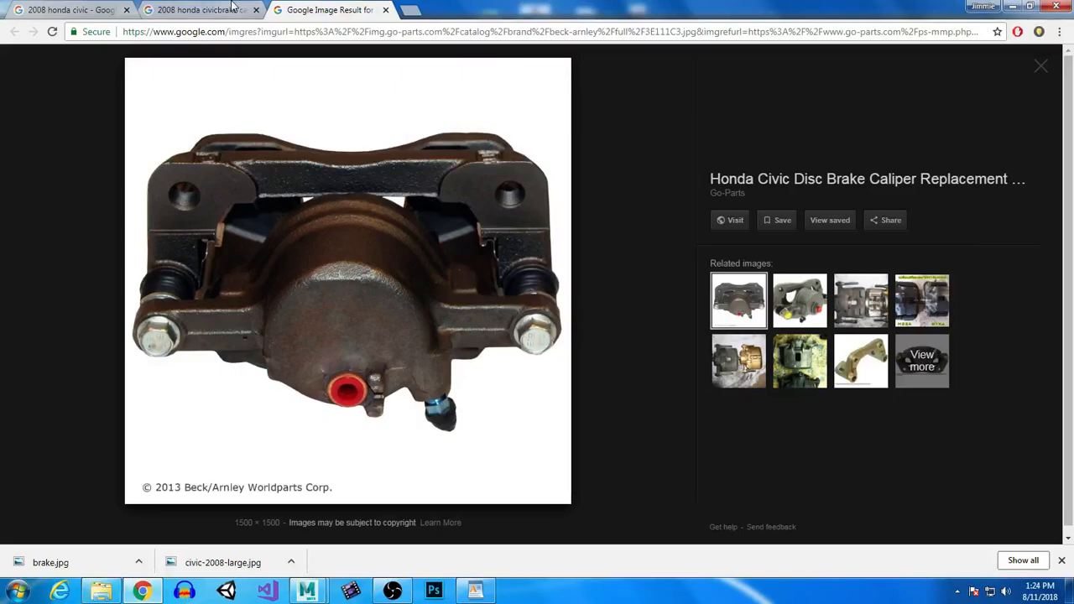
{"action": "left_click", "coordinate": [233, 9]}
{"action": "left_click", "coordinate": [505, 32]}
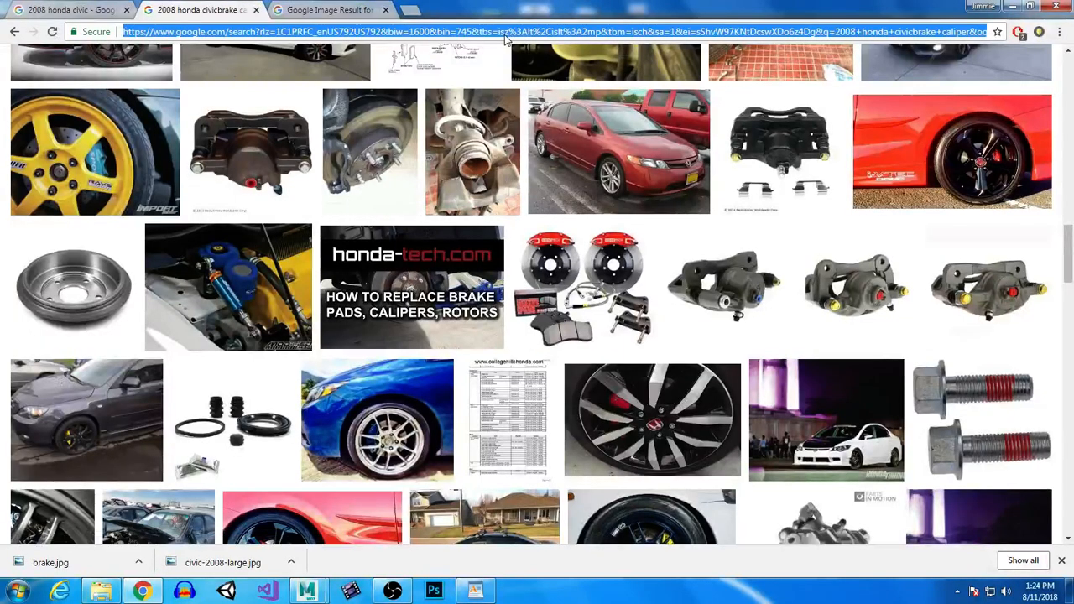
{"action": "type", "text": "breake pad"}
{"action": "key", "text": "Return"}
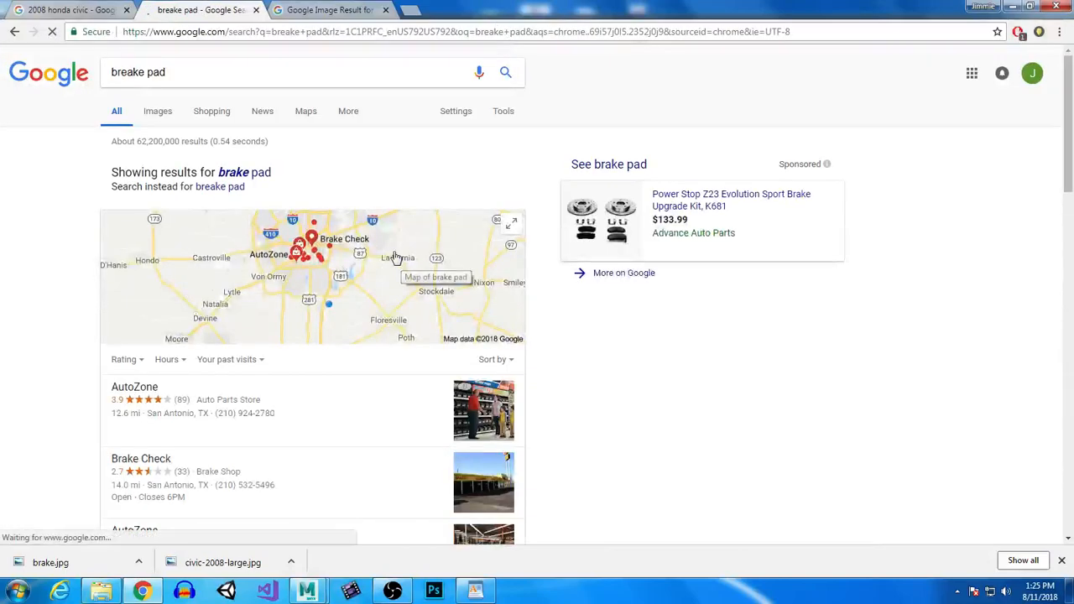
{"action": "left_click", "coordinate": [210, 110]}
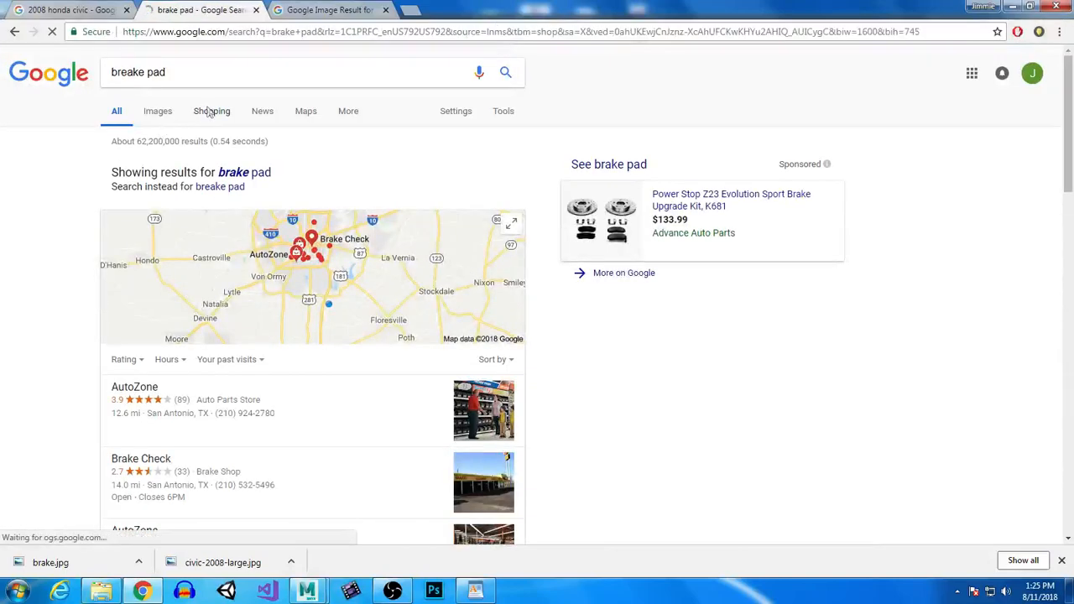
{"action": "left_click", "coordinate": [156, 112]}
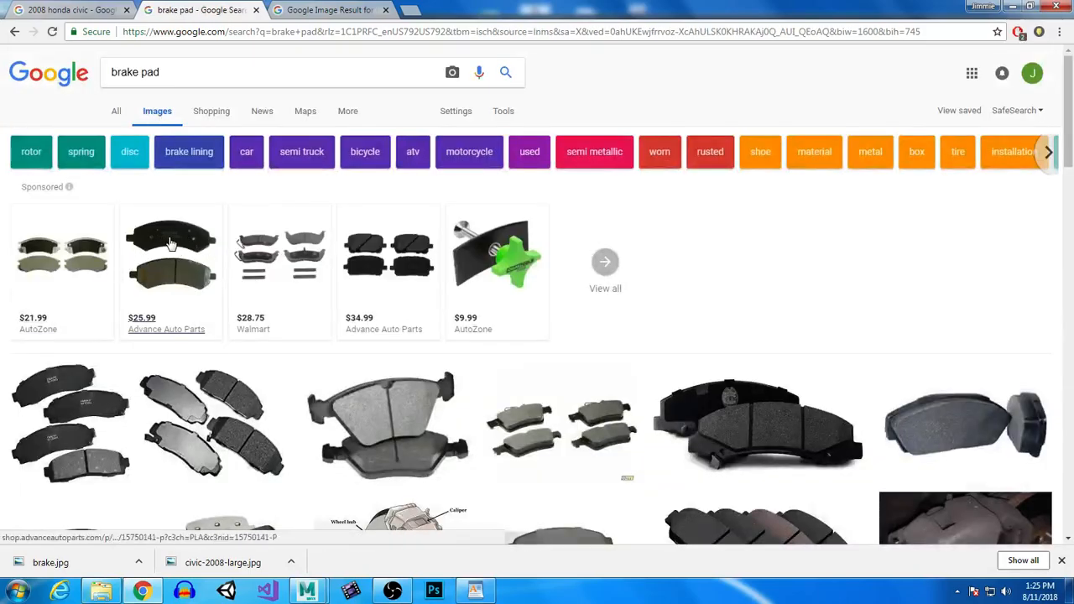
- Look through the brake pad images and open the four-pad Bosch set in a new tab
{"action": "mouse_move", "coordinate": [170, 243]}
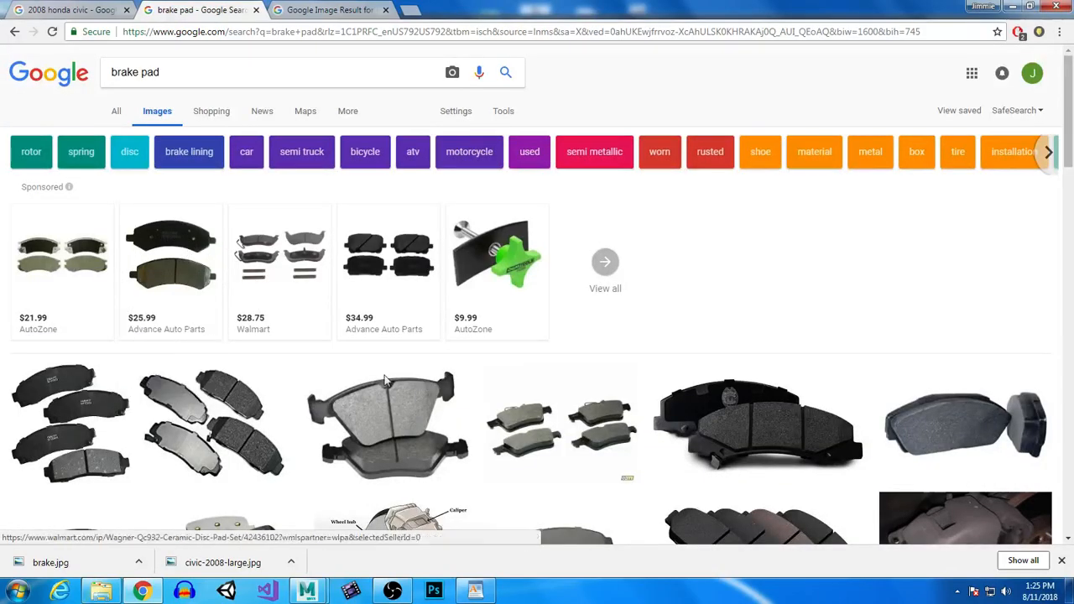
{"action": "scroll", "coordinate": [398, 351], "scroll_direction": "down", "scroll_amount": 5}
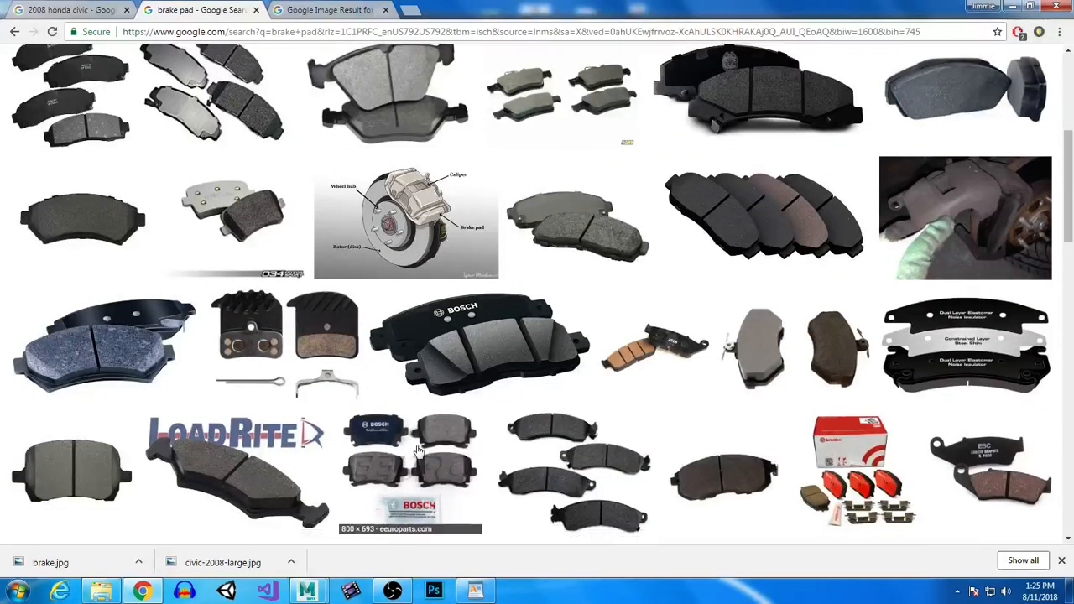
{"action": "scroll", "coordinate": [475, 418], "scroll_direction": "down", "scroll_amount": 2}
{"action": "scroll", "coordinate": [475, 418], "scroll_direction": "down", "scroll_amount": 1}
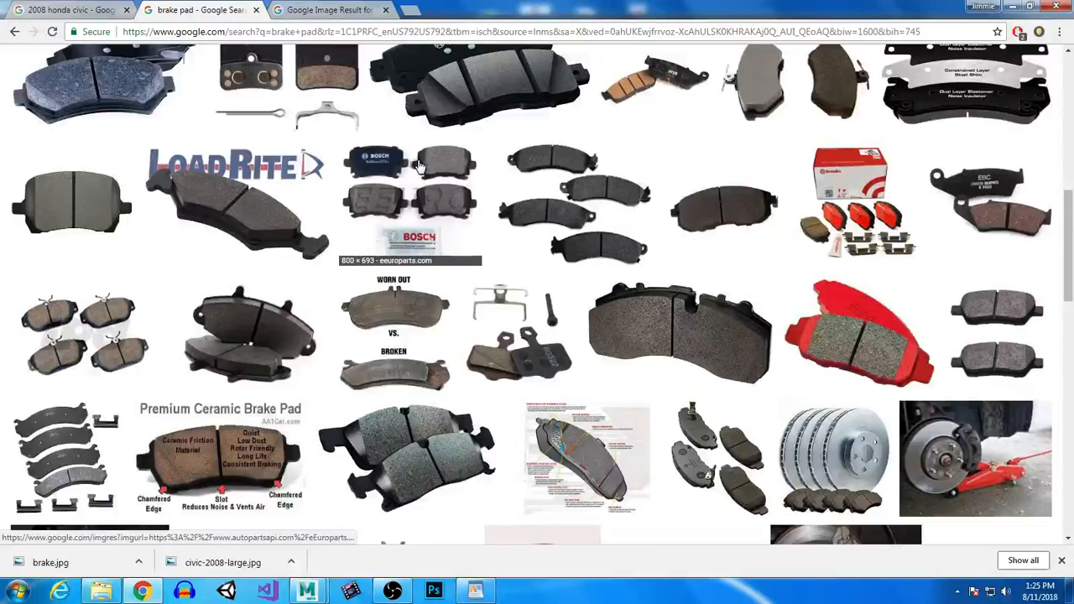
{"action": "right_click", "coordinate": [419, 163]}
{"action": "left_click", "coordinate": [484, 171]}
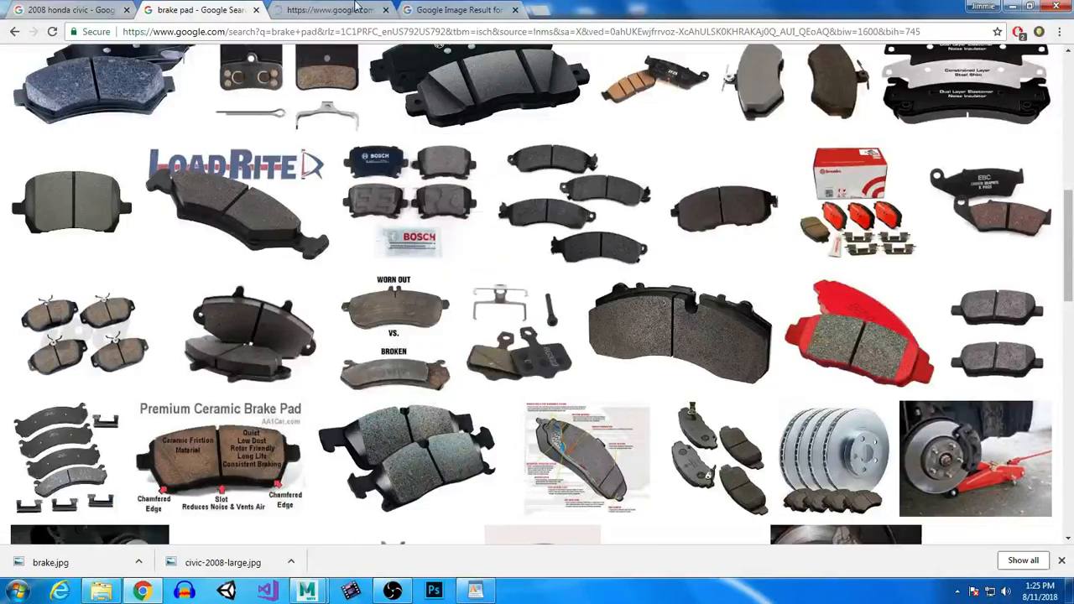
- Save the four-pad Bosch photo to the Desktop as a JPEG named brakepad
{"action": "key", "text": "ctrl+Tab"}
{"action": "right_click", "coordinate": [270, 152]}
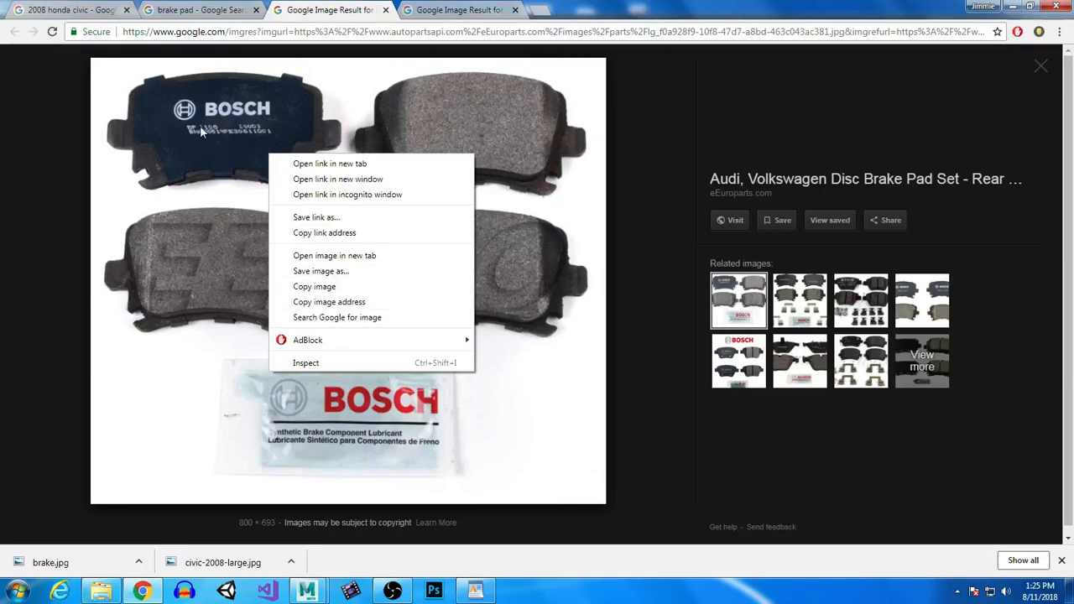
{"action": "left_click", "coordinate": [343, 271]}
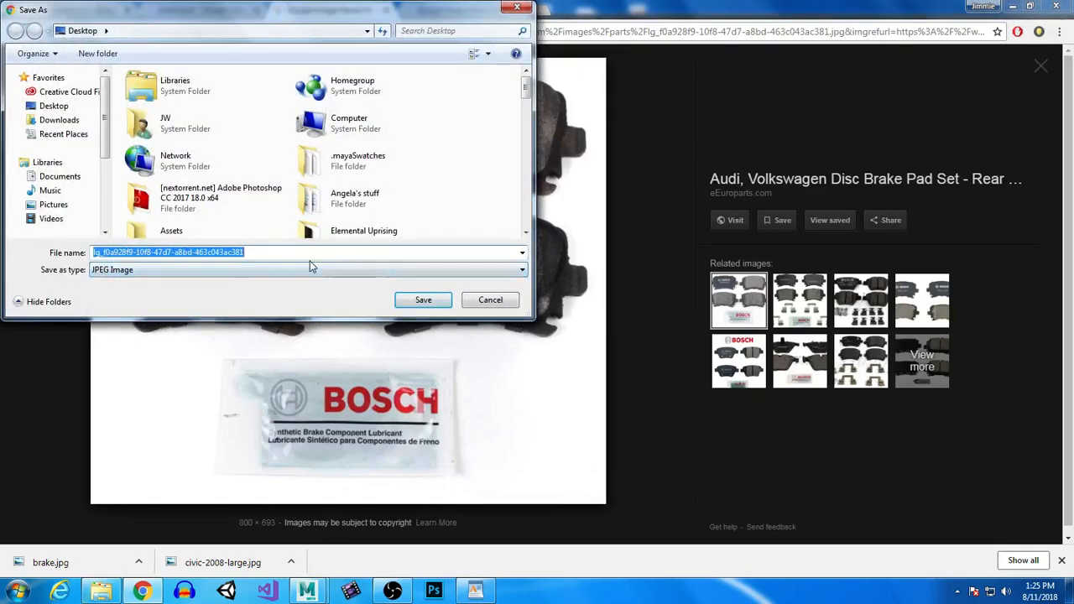
{"action": "type", "text": "ba"}
{"action": "type", "text": "ake"}
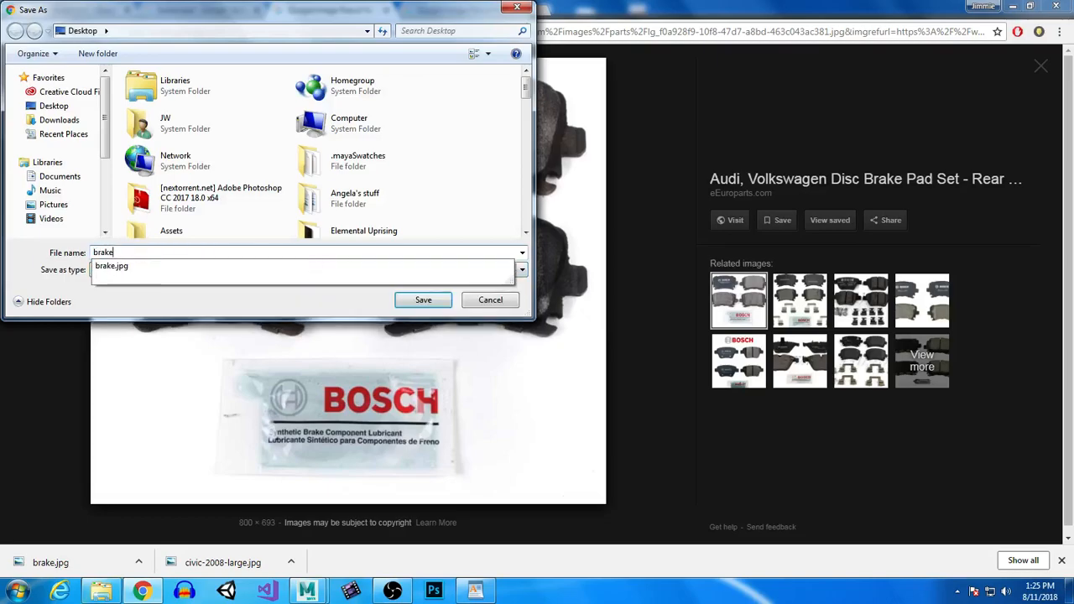
{"action": "type", "text": "pad"}
{"action": "key", "text": "Return"}
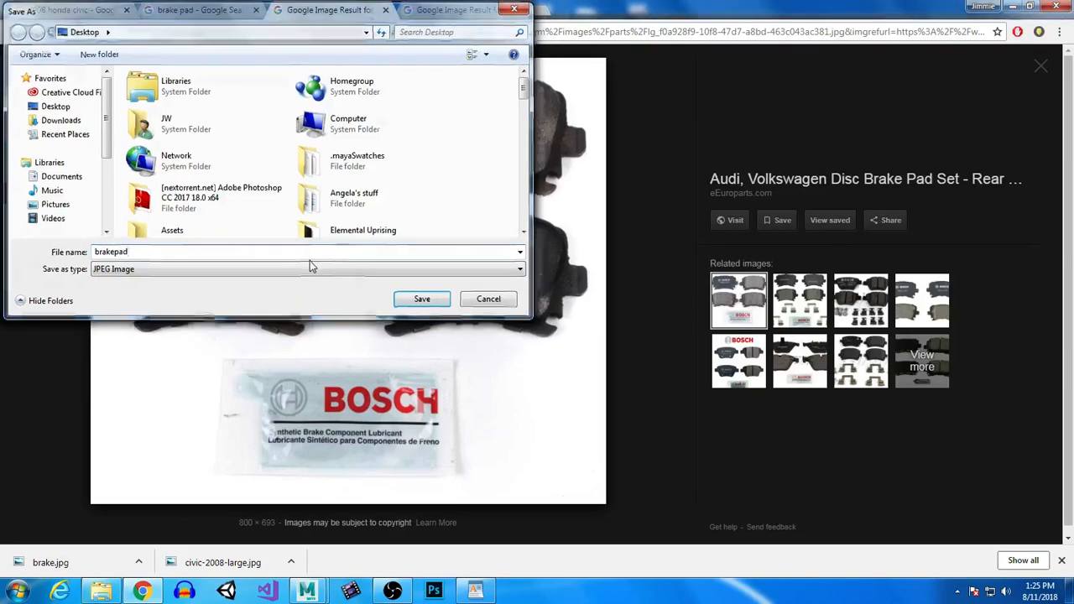
- Switch to Maya and import brakepad.jpg from the Desktop as an image plane in the side view
{"action": "mouse_move", "coordinate": [317, 594]}
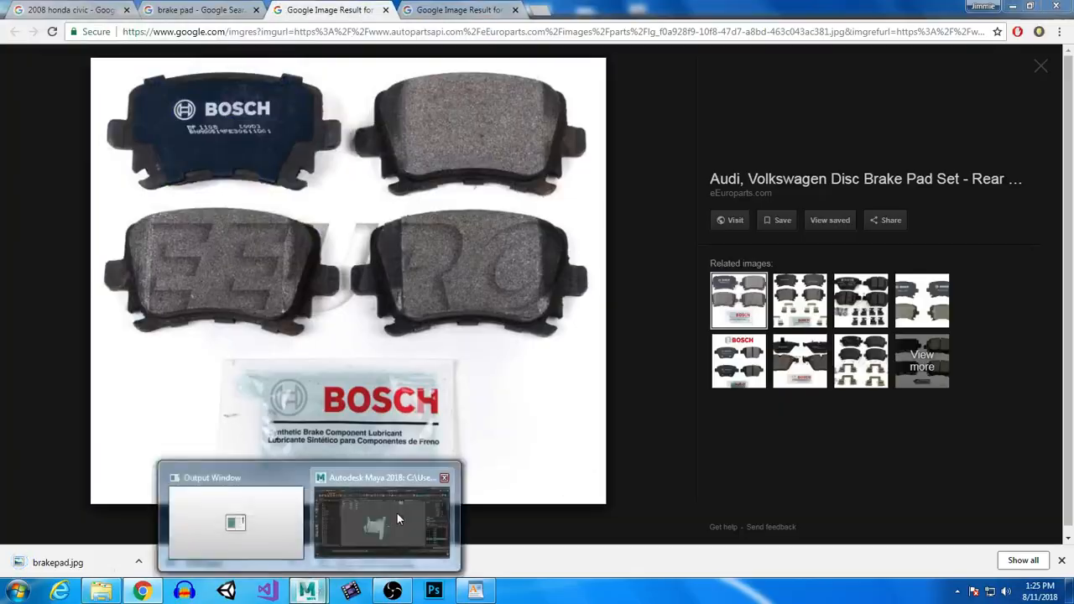
{"action": "left_click", "coordinate": [396, 512]}
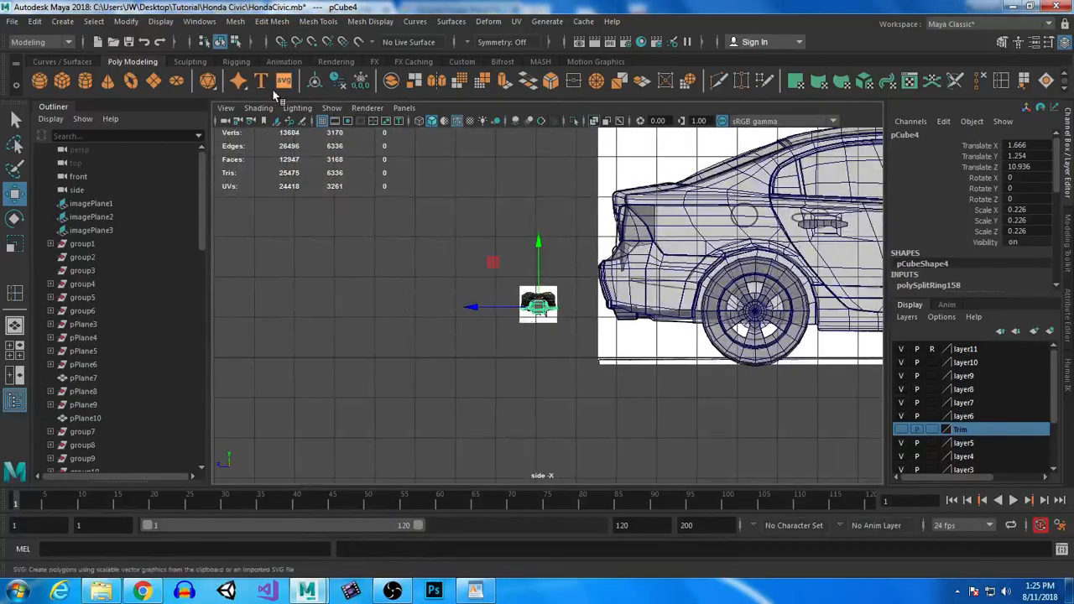
{"action": "left_click", "coordinate": [225, 111]}
{"action": "mouse_move", "coordinate": [320, 403]}
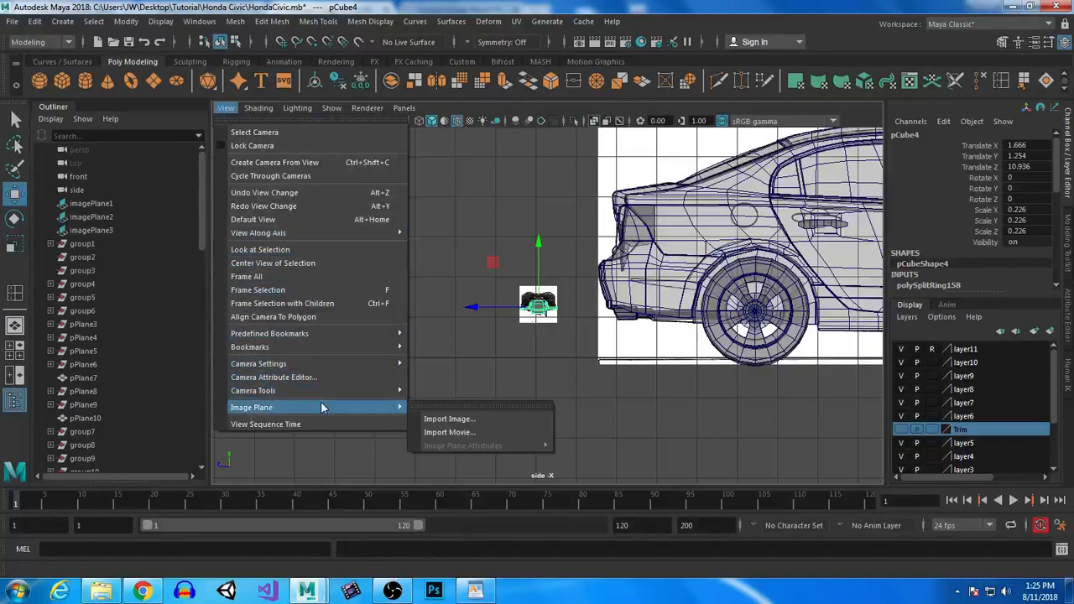
{"action": "left_click", "coordinate": [499, 416]}
{"action": "left_click", "coordinate": [134, 161]}
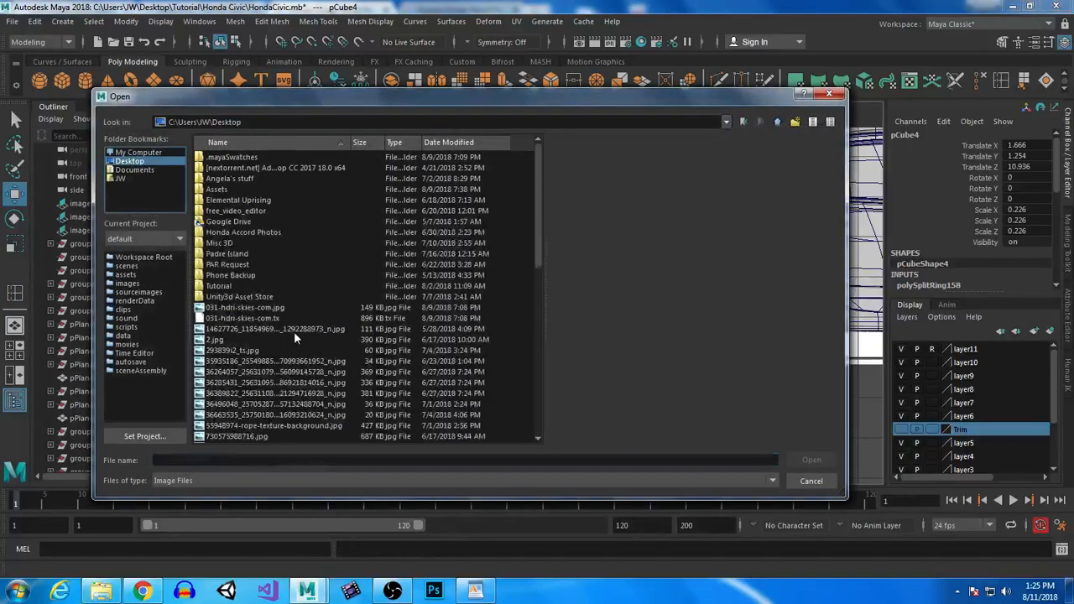
{"action": "left_click", "coordinate": [293, 334]}
{"action": "key", "text": "Down"}
{"action": "key", "text": "Down"}
{"action": "key", "text": "Down"}
{"action": "key", "text": "Down"}
{"action": "key", "text": "Down"}
{"action": "key", "text": "Down"}
{"action": "key", "text": "Down"}
{"action": "key", "text": "Down"}
{"action": "key", "text": "Down"}
{"action": "key", "text": "Down"}
{"action": "scroll", "coordinate": [331, 359], "scroll_direction": "down", "scroll_amount": 3}
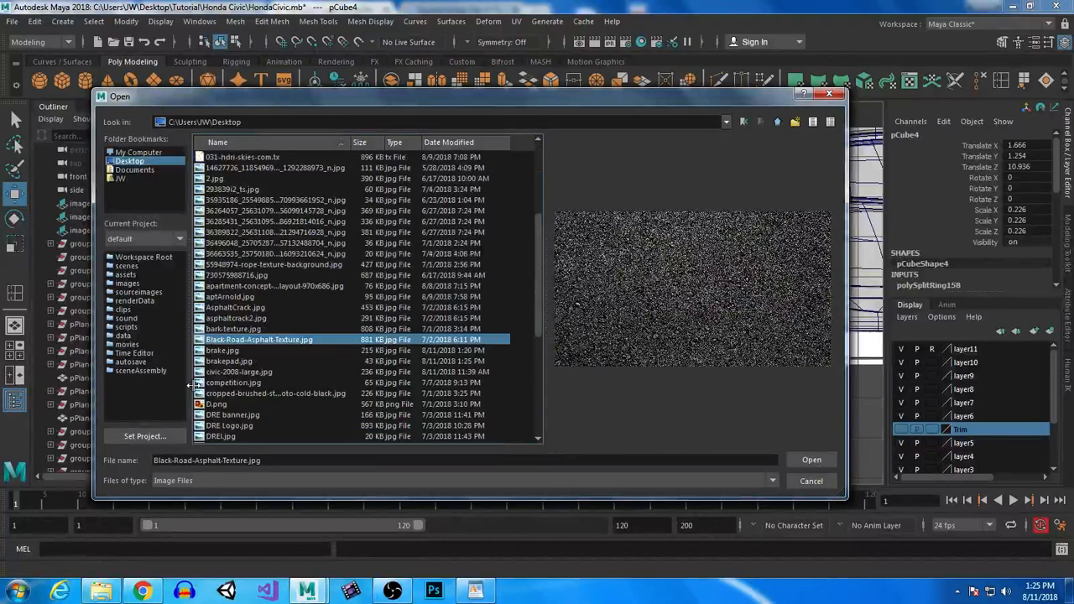
{"action": "left_click", "coordinate": [232, 361]}
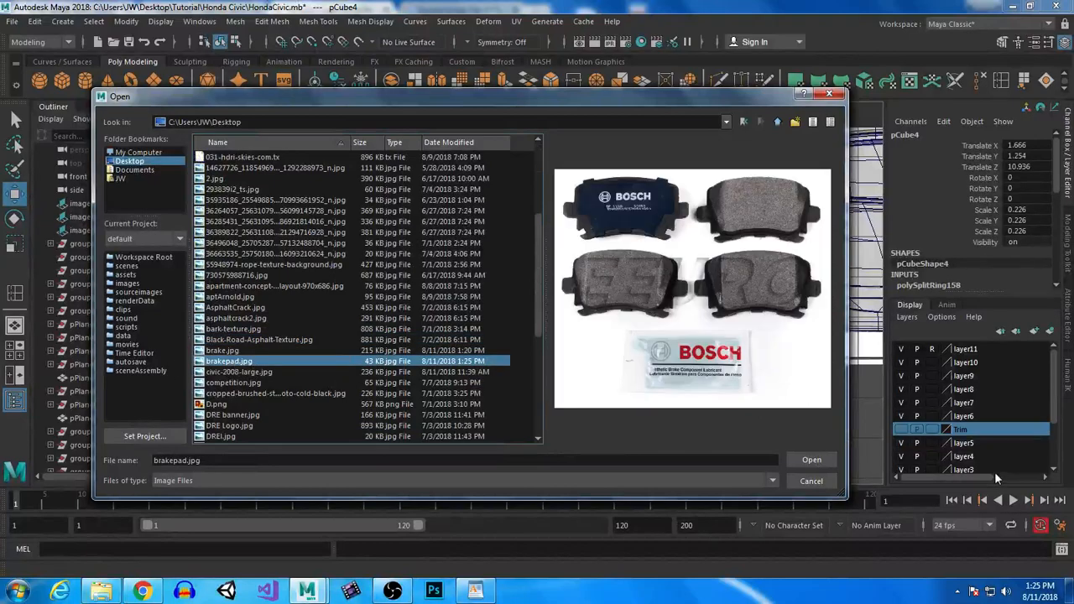
{"action": "left_click", "coordinate": [812, 461]}
- Move the brake pad image plane off the car, out to the area around the caliper reference
{"action": "scroll", "coordinate": [479, 206], "scroll_direction": "down", "scroll_amount": 2}
{"action": "left_click_drag", "start_coordinate": [644, 243], "coordinate": [302, 284]}
{"action": "middle_click_drag", "start_coordinate": [416, 276], "coordinate": [438, 387], "text": "alt"}
{"action": "scroll", "coordinate": [718, 301], "scroll_direction": "up", "scroll_amount": 5}
{"action": "scroll", "coordinate": [480, 308], "scroll_direction": "up", "scroll_amount": 3}
{"action": "middle_click_drag", "start_coordinate": [480, 308], "coordinate": [602, 305], "text": "alt"}
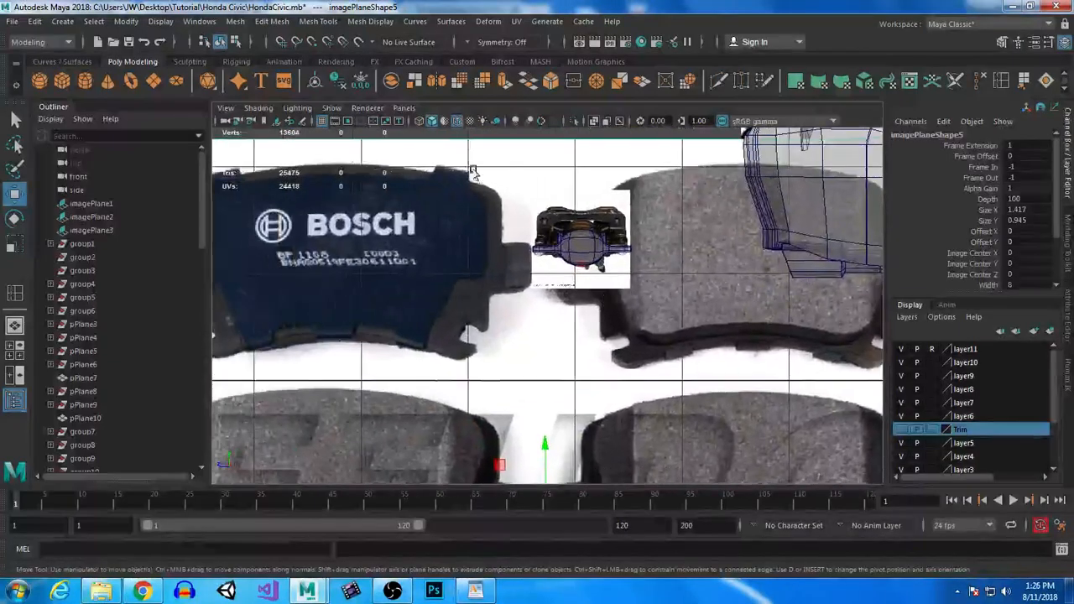
{"action": "middle_click_drag", "start_coordinate": [480, 174], "coordinate": [666, 225], "text": "alt"}
{"action": "scroll", "coordinate": [764, 384], "scroll_direction": "up", "scroll_amount": 4}
{"action": "scroll", "coordinate": [765, 384], "scroll_direction": "down", "scroll_amount": 5}
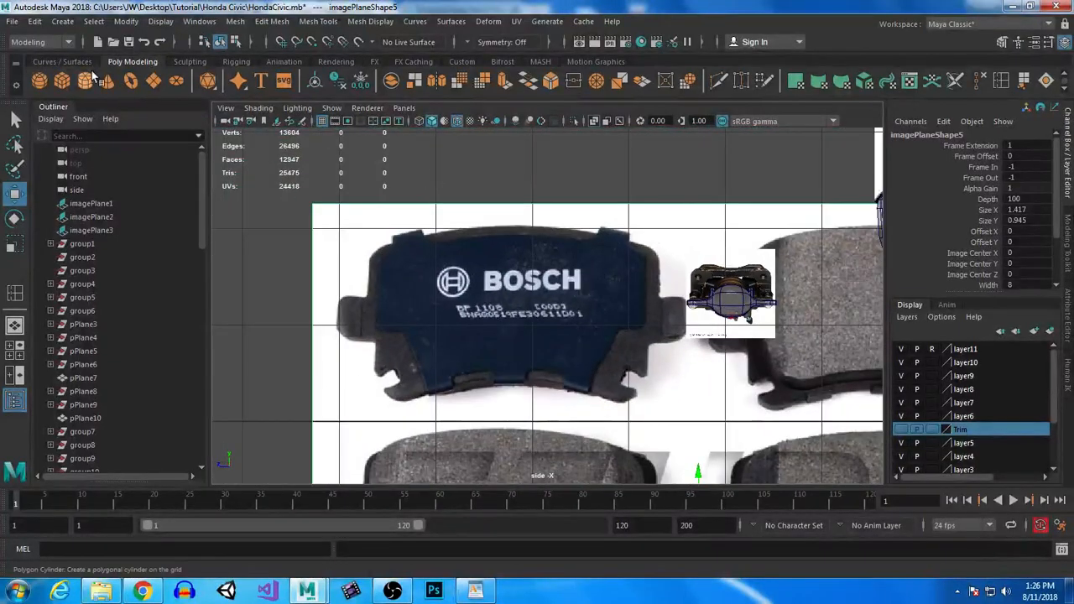
- Create a polygon cube over the blue Bosch pad and scale it along Y to match the pad's height
{"action": "left_click", "coordinate": [62, 81]}
{"action": "left_click", "coordinate": [508, 303]}
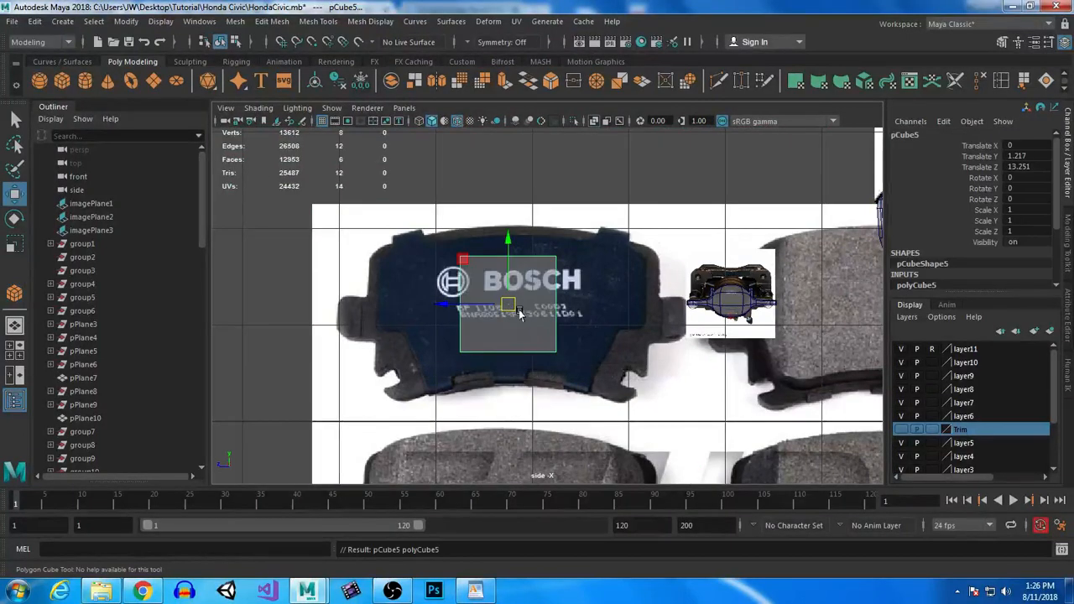
{"action": "key", "text": "r"}
{"action": "left_click_drag", "start_coordinate": [508, 244], "coordinate": [512, 208]}
- Extrude the cube's two end faces, scale them outward along Z, and lower them to follow the pad's curve
{"action": "right_click_drag", "start_coordinate": [532, 204], "coordinate": [533, 244]}
{"action": "left_click_drag", "start_coordinate": [401, 278], "coordinate": [580, 302]}
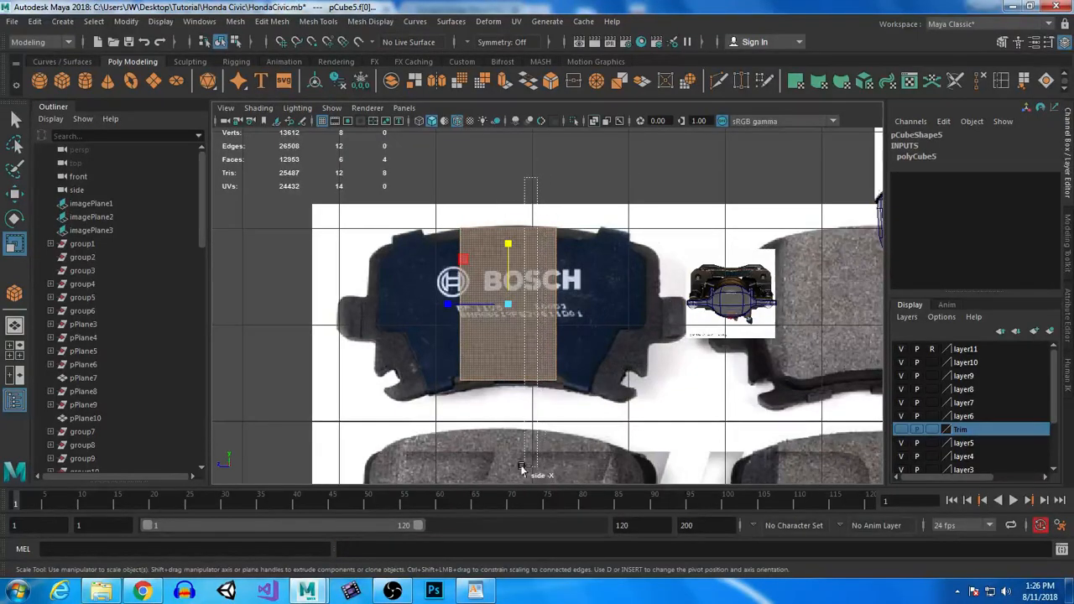
{"action": "left_click_drag", "start_coordinate": [521, 468], "coordinate": [522, 468]}
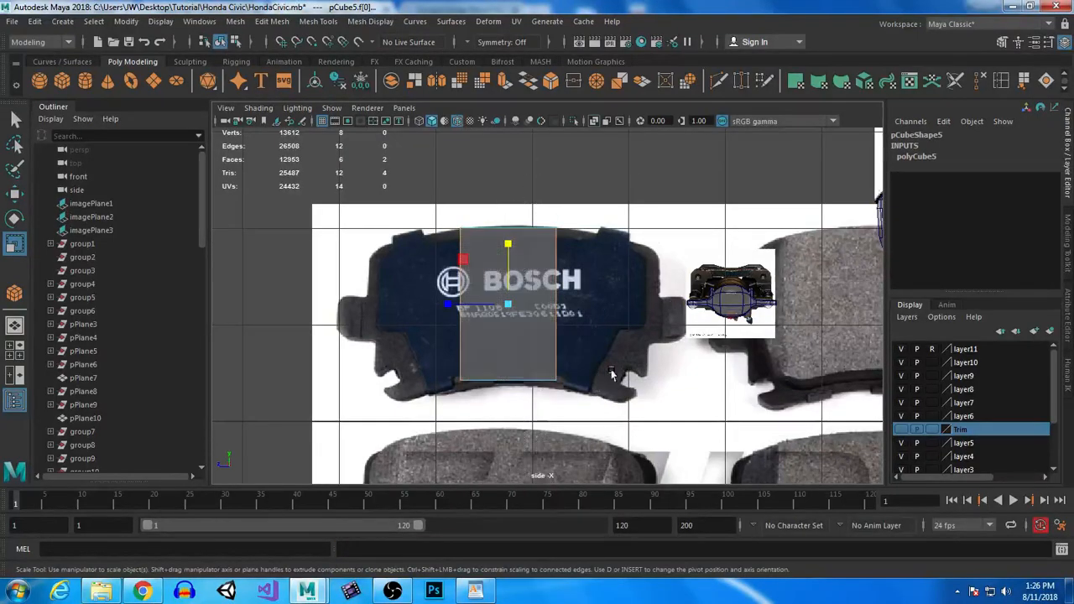
{"action": "left_click", "coordinate": [504, 80]}
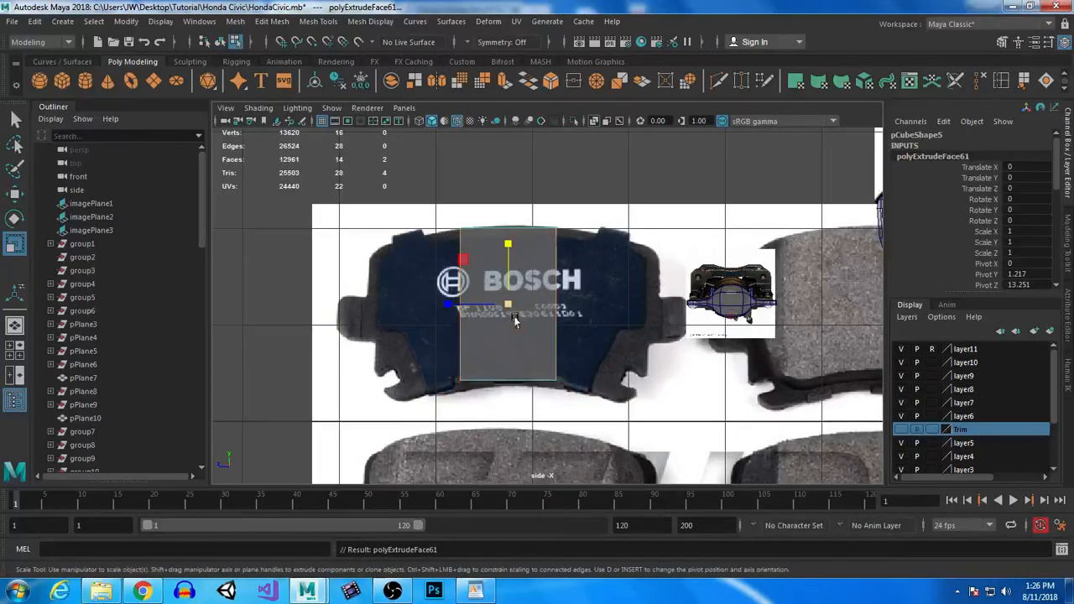
{"action": "left_click_drag", "start_coordinate": [451, 303], "coordinate": [407, 302]}
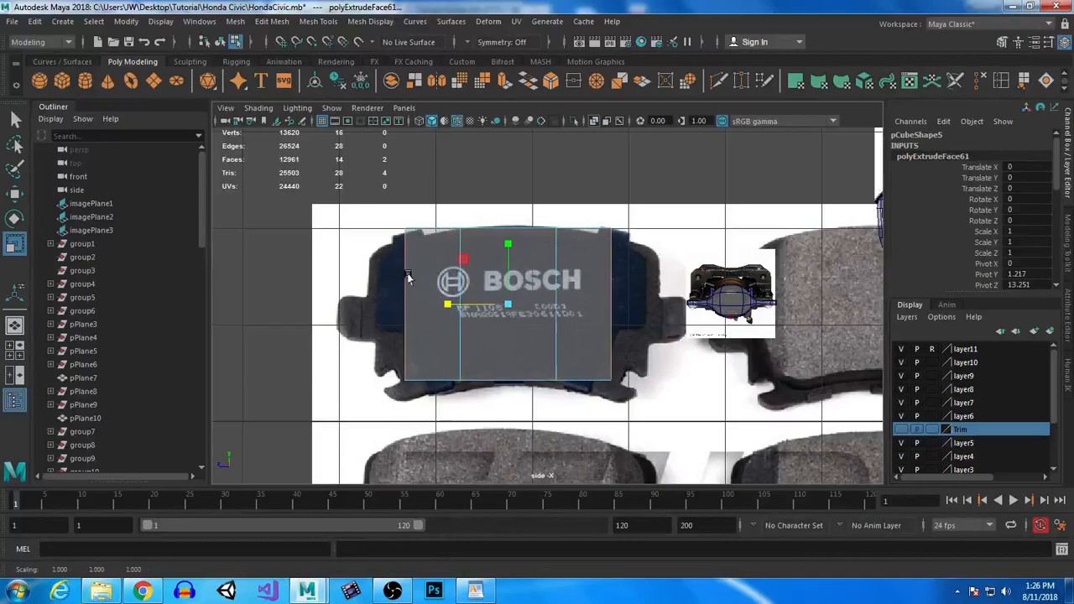
{"action": "key", "text": "w"}
{"action": "left_click_drag", "start_coordinate": [507, 238], "coordinate": [507, 249]}
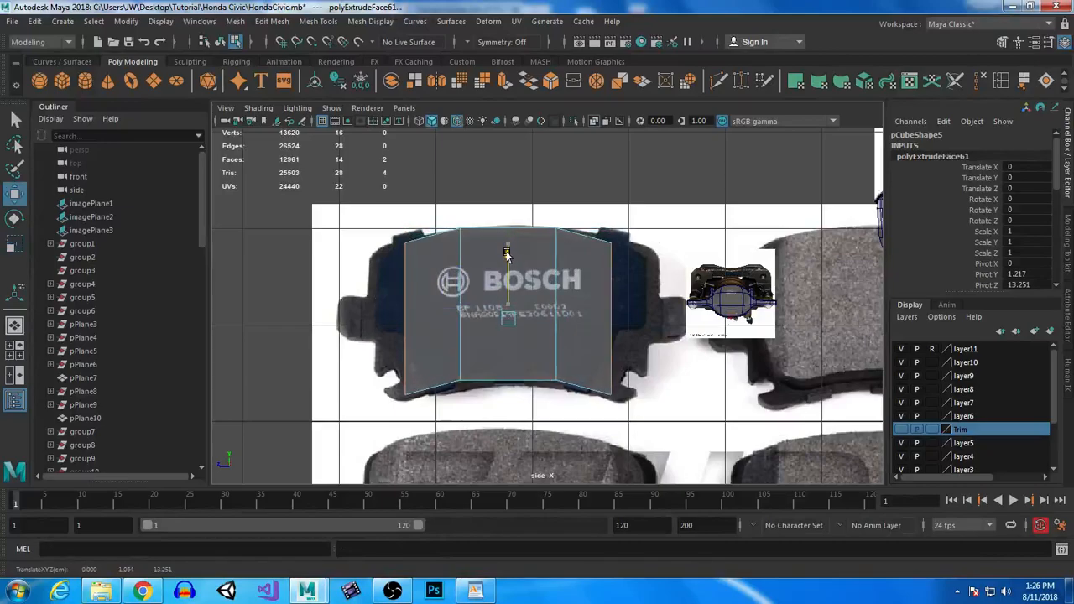
- Extrude the end faces again, widen them to the pad's ends, lower them slightly, and preview the mesh smoothed
{"action": "key", "text": "r"}
{"action": "key", "text": "ctrl+e"}
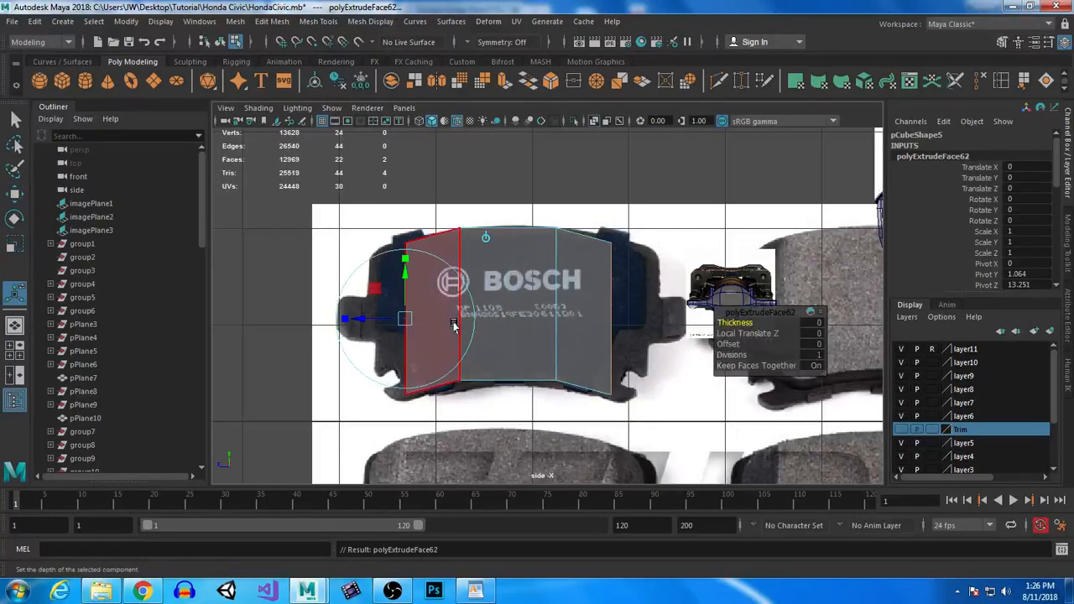
{"action": "left_click_drag", "start_coordinate": [438, 327], "coordinate": [421, 327]}
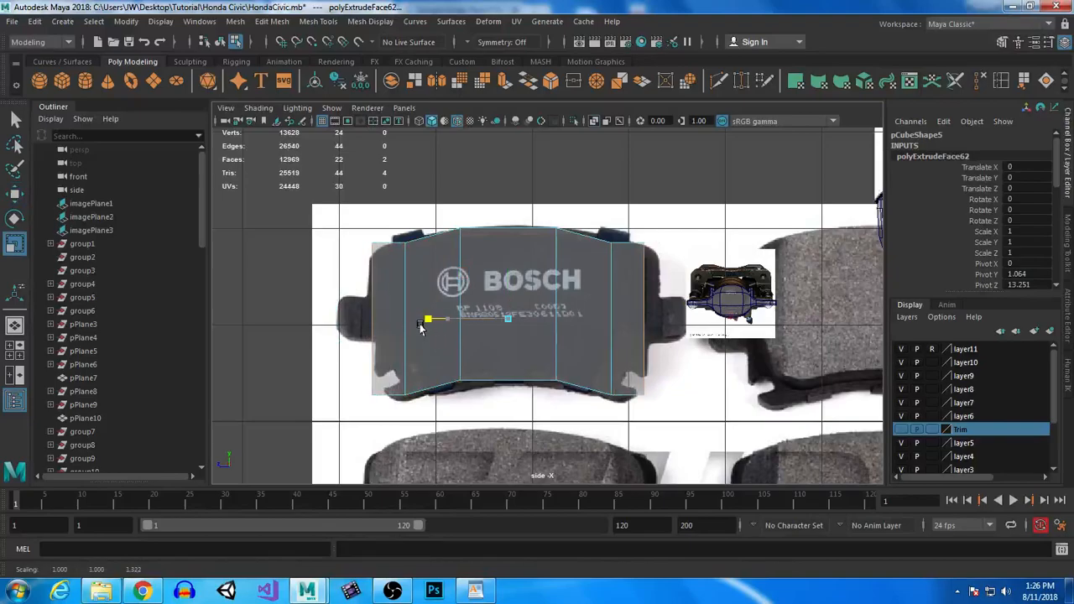
{"action": "key", "text": "w"}
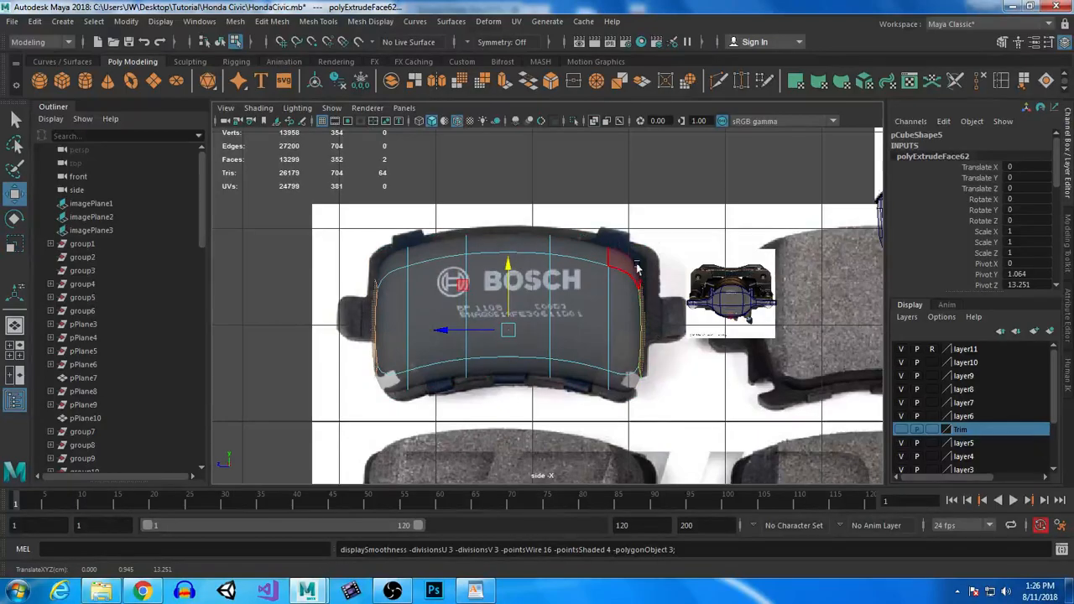
- Insert edge loops near the pad's top and bottom edges and two at the side-tab limits, then turn off the smooth preview
{"action": "left_click", "coordinate": [1001, 76]}
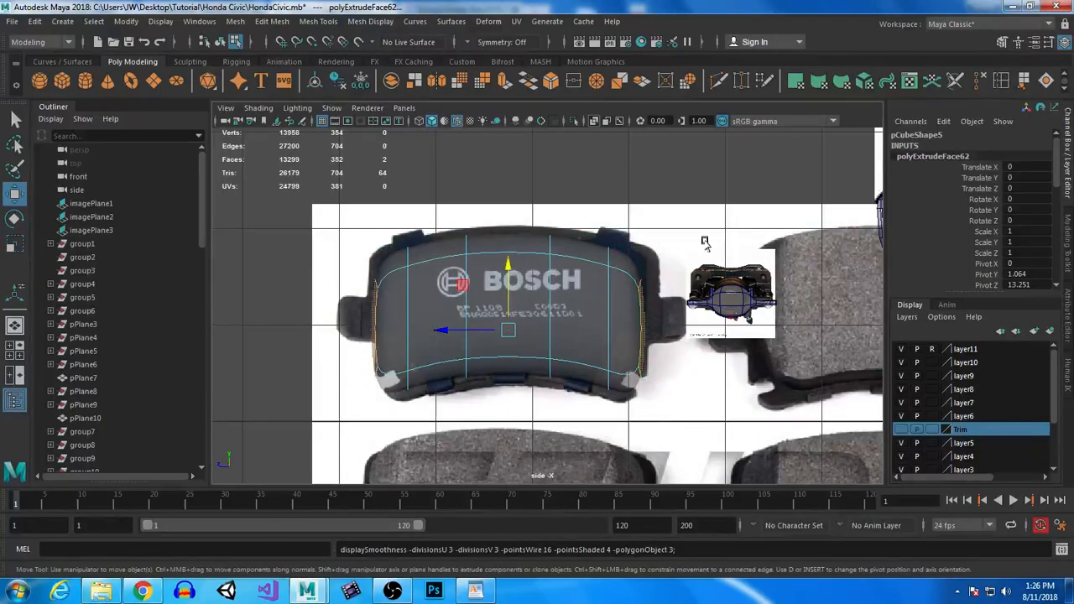
{"action": "left_click", "coordinate": [614, 268]}
{"action": "left_click", "coordinate": [612, 242]}
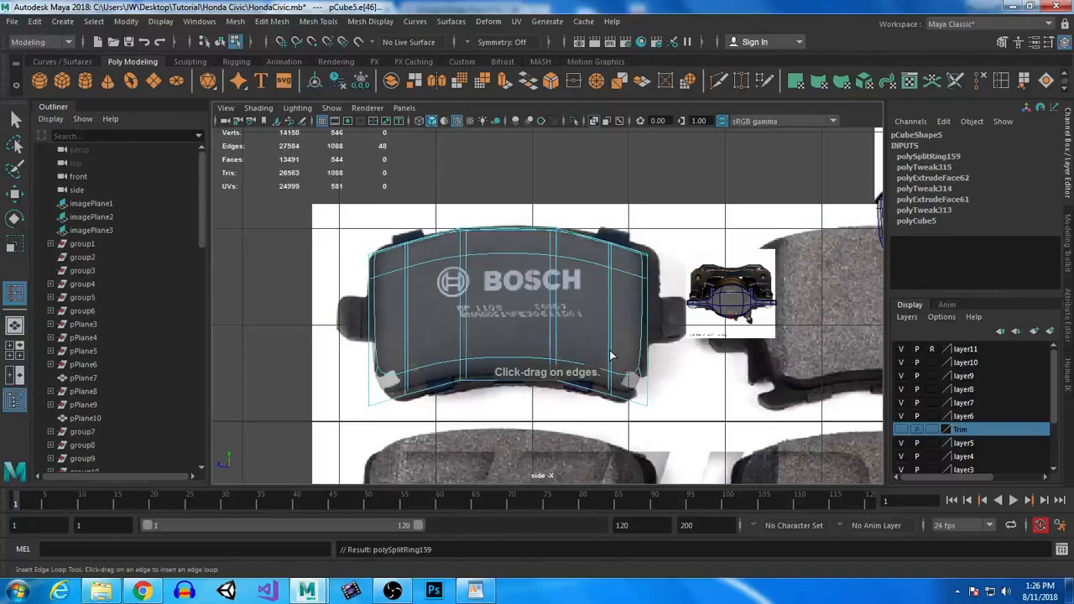
{"action": "mouse_move", "coordinate": [614, 371]}
{"action": "left_mouse_down"}
{"action": "mouse_move", "coordinate": [616, 395]}
{"action": "mouse_move", "coordinate": [616, 368]}
{"action": "left_mouse_up"}
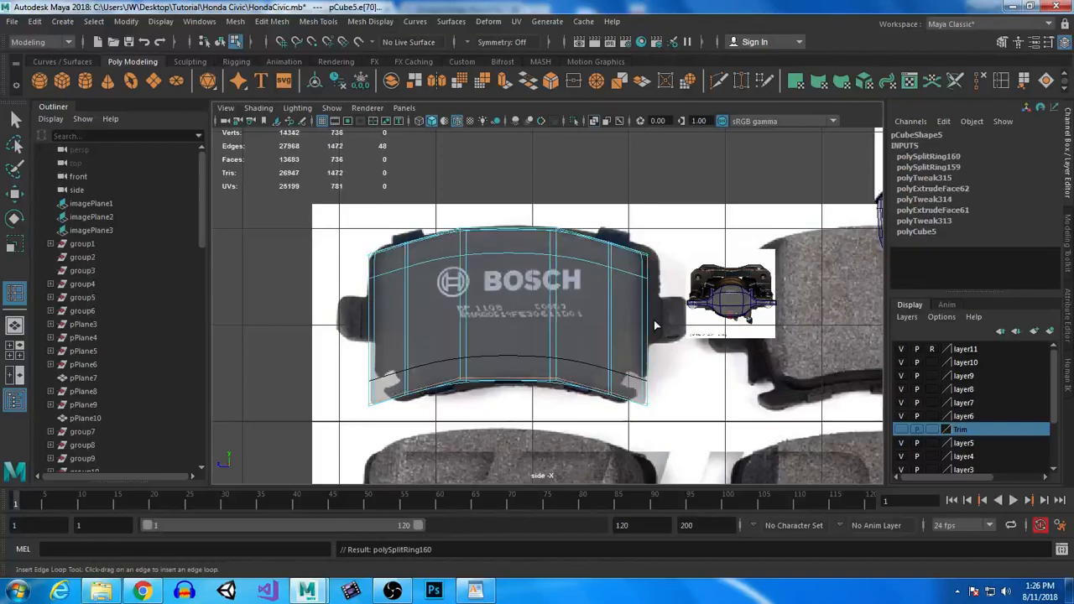
{"action": "left_click_drag", "start_coordinate": [648, 307], "coordinate": [648, 335]}
{"action": "key", "text": "1"}
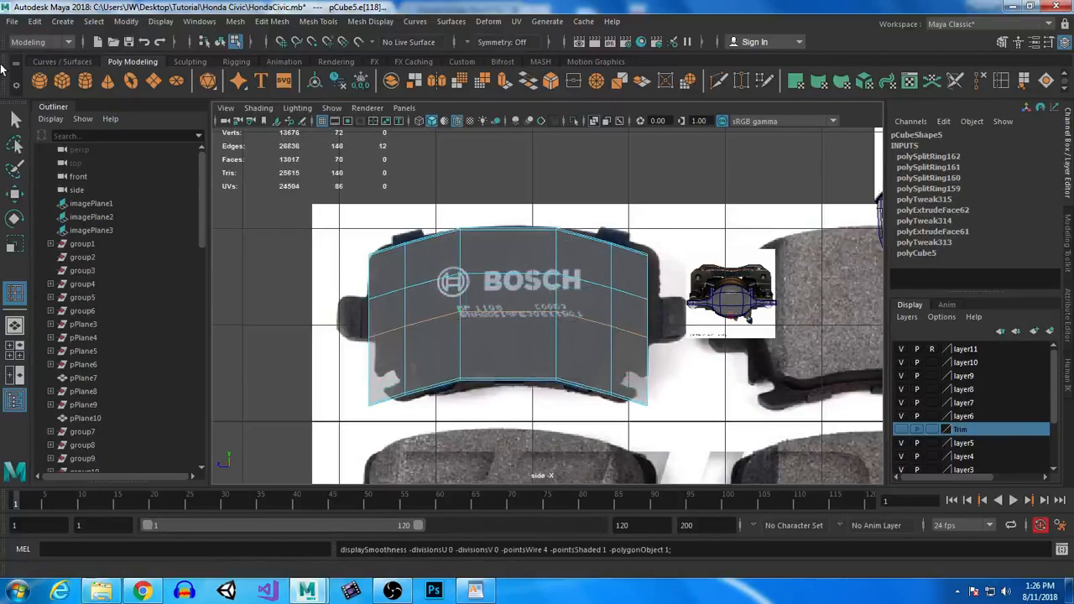
- Select only the outer end faces between the two tab loops and extrude them outward along Z as side tabs
{"action": "left_click", "coordinate": [13, 115]}
{"action": "right_click_drag", "start_coordinate": [402, 315], "coordinate": [404, 245]}
{"action": "left_click_drag", "start_coordinate": [345, 317], "coordinate": [380, 321]}
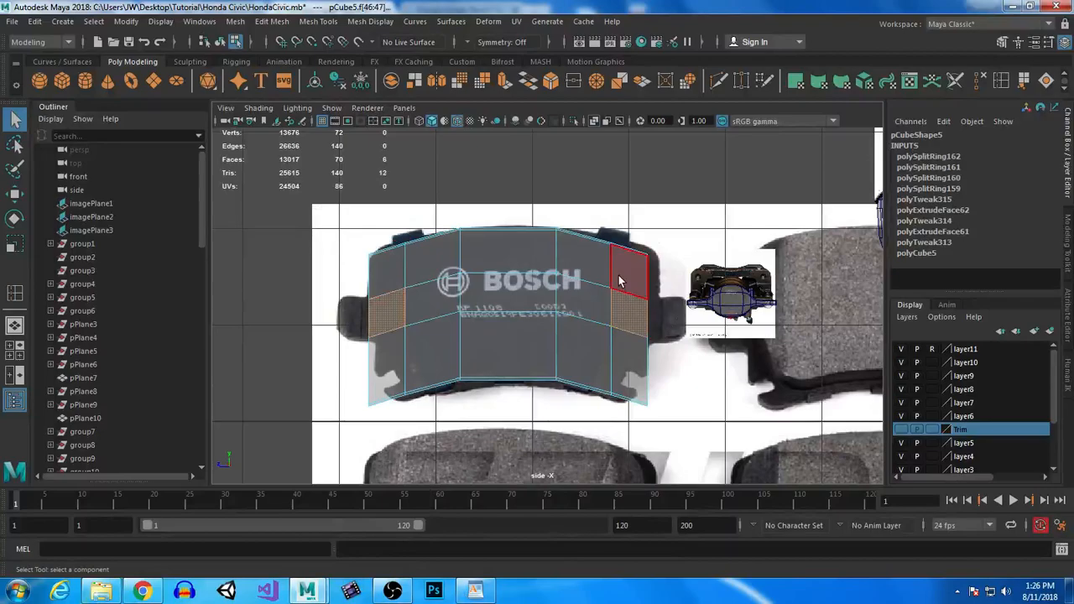
{"action": "left_click_drag", "start_coordinate": [398, 271], "coordinate": [402, 314], "text": "ctrl"}
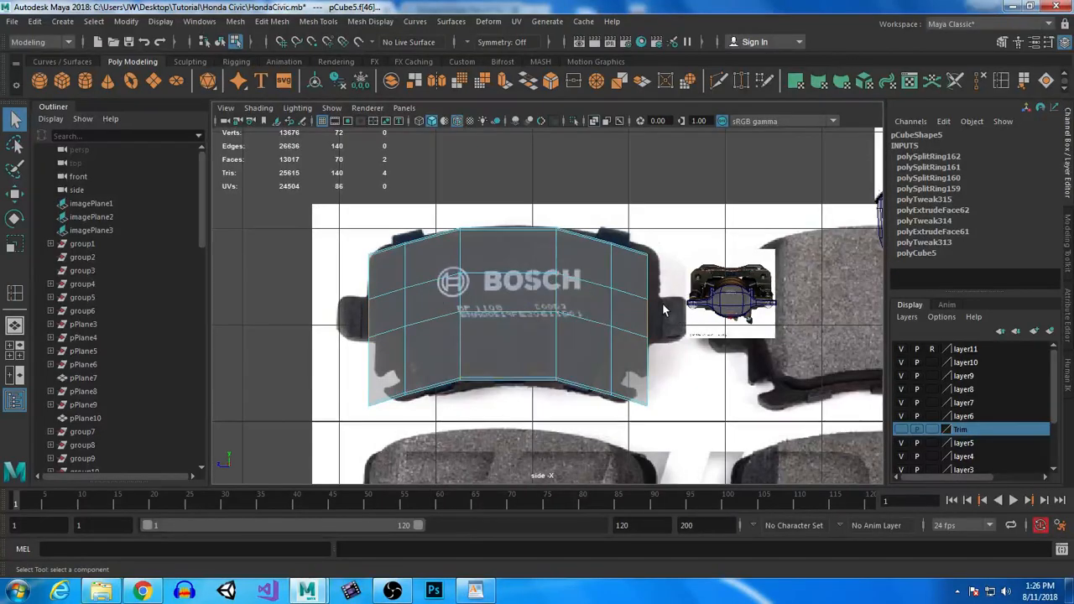
{"action": "left_click", "coordinate": [505, 81]}
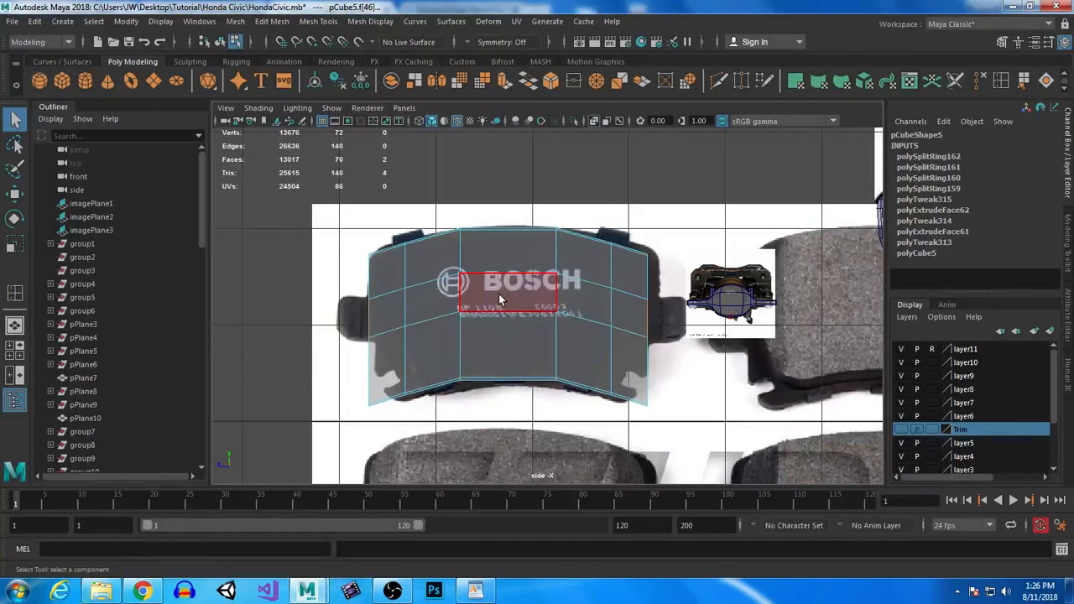
{"action": "key", "text": "r"}
{"action": "left_click_drag", "start_coordinate": [457, 324], "coordinate": [434, 320]}
- Extrude both tab ends twice more, scaling them outward to the photo's tab tips, and turn on the smooth preview
{"action": "key", "text": "ctrl+e"}
{"action": "key", "text": "r"}
{"action": "key", "text": "ctrl+e"}
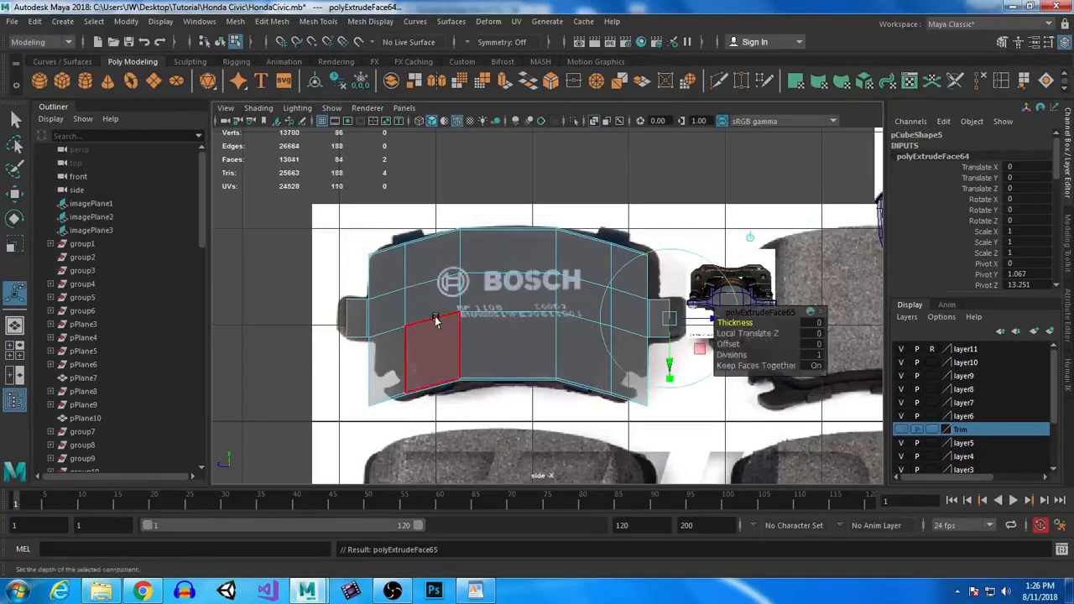
{"action": "key", "text": "r"}
{"action": "left_click_drag", "start_coordinate": [442, 320], "coordinate": [440, 320]}
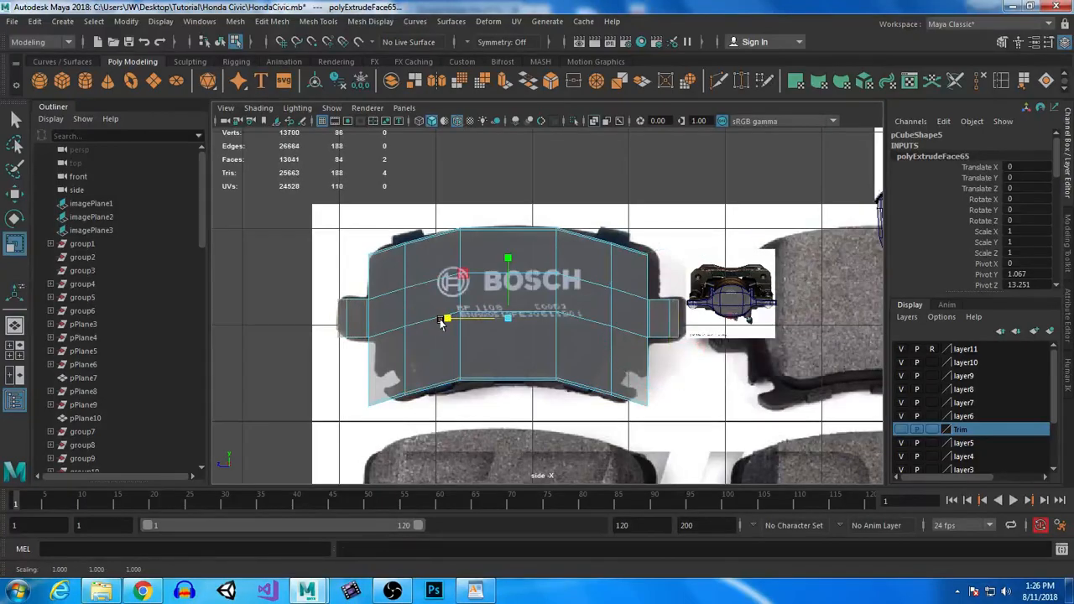
{"action": "key", "text": "3"}
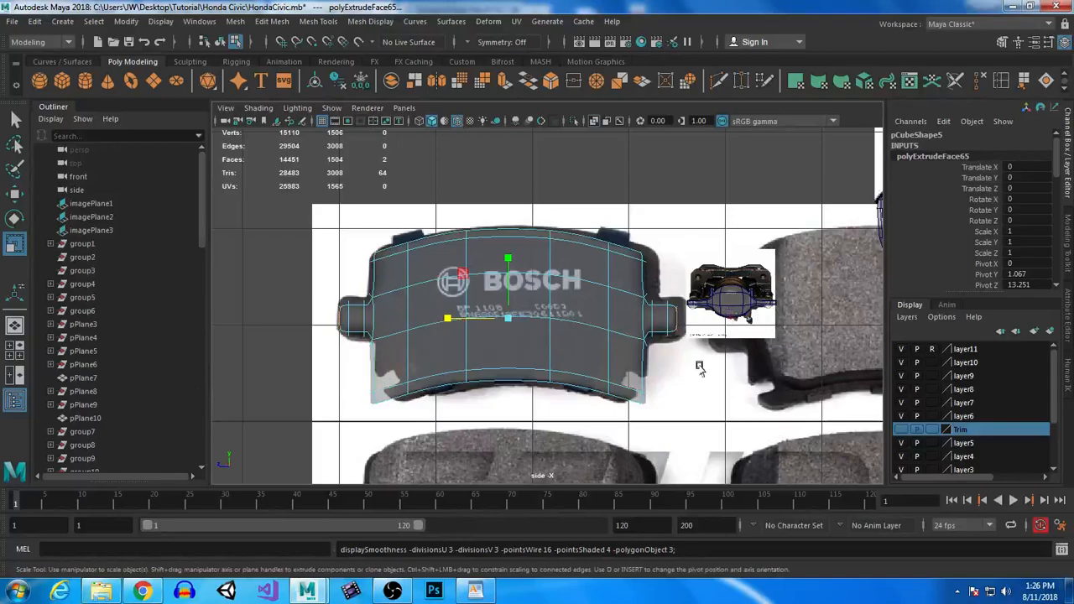
- Insert edge loops close to the upper and lower edges of the side tabs to sharpen their corners
{"action": "middle_click_drag", "start_coordinate": [677, 352], "coordinate": [543, 335], "text": "alt"}
{"action": "right_click_drag", "start_coordinate": [544, 336], "coordinate": [592, 387], "text": "alt"}
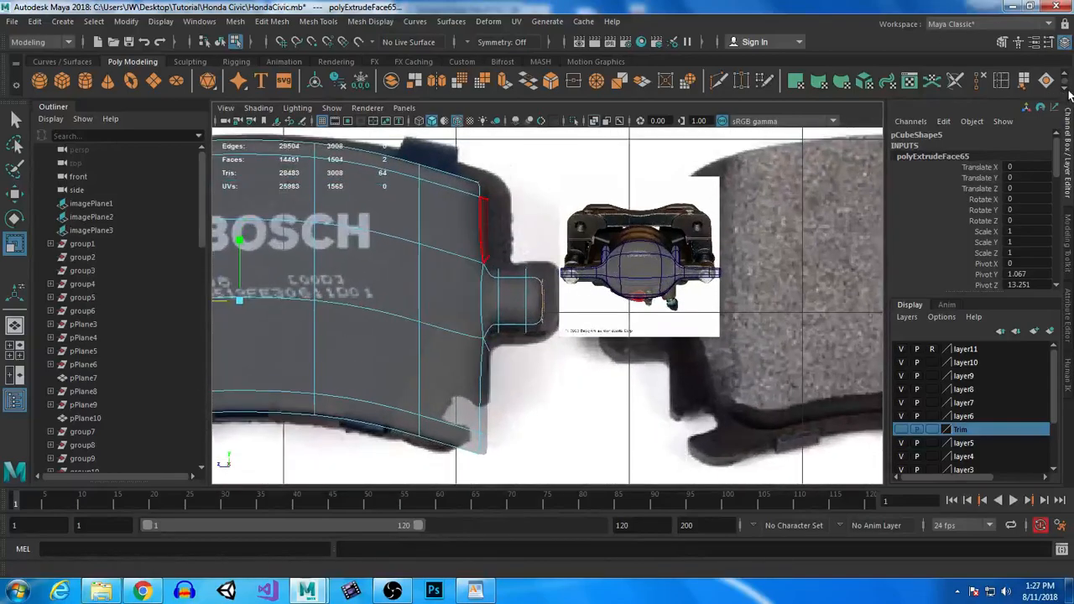
{"action": "left_click", "coordinate": [1001, 80]}
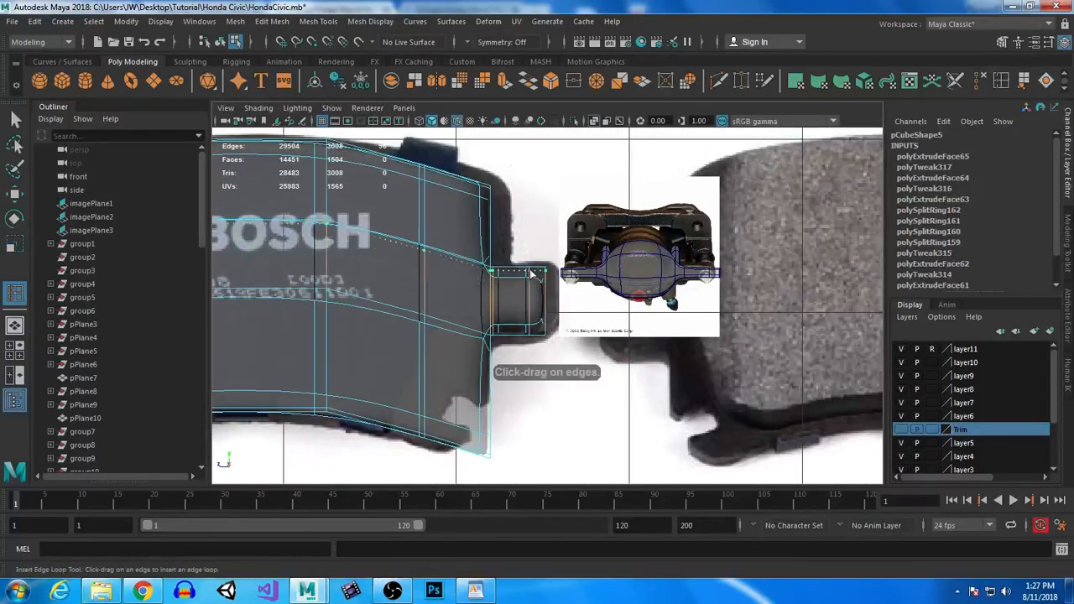
{"action": "left_click", "coordinate": [532, 272]}
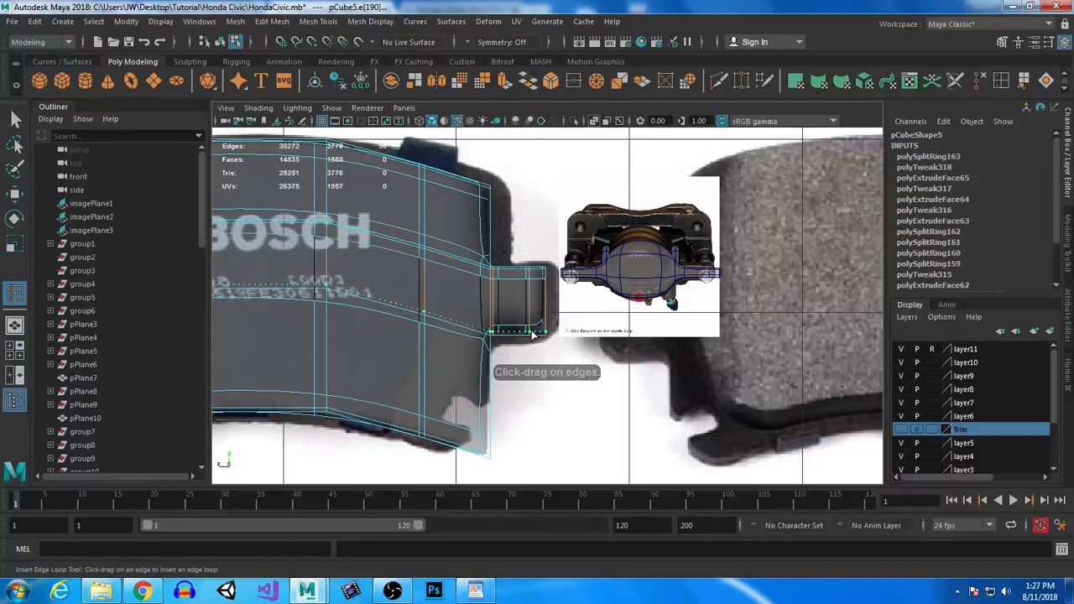
{"action": "left_click", "coordinate": [530, 329]}
{"action": "right_click_drag", "start_coordinate": [559, 398], "coordinate": [507, 356], "text": "alt"}
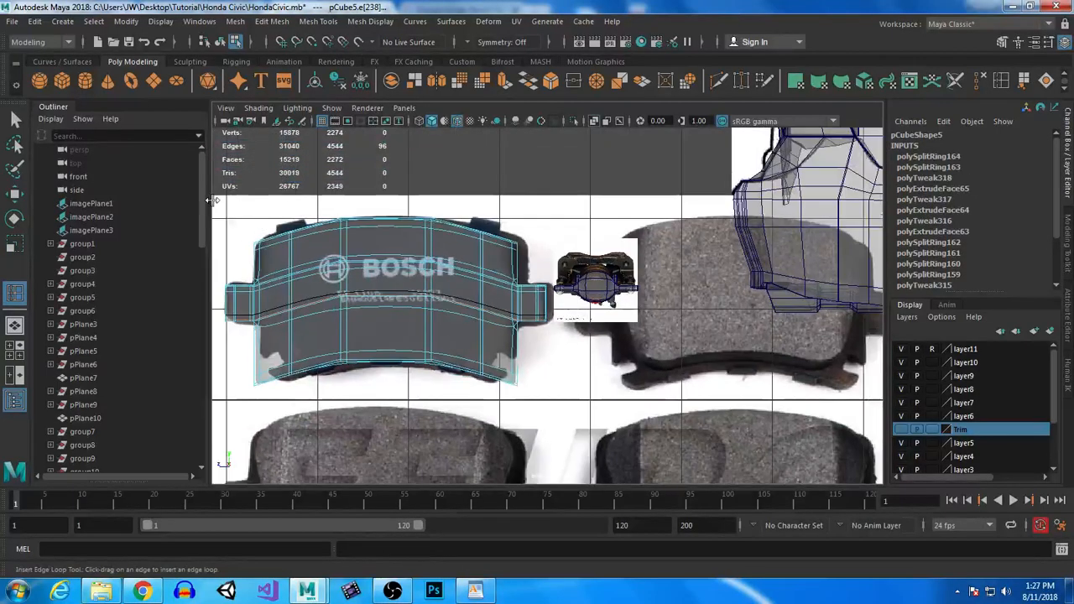
- Return the pad to object mode and move it off the photo plane, to about X 1.489 and Z 10.468
{"action": "left_click", "coordinate": [14, 120]}
{"action": "right_click_drag", "start_coordinate": [394, 204], "coordinate": [481, 194]}
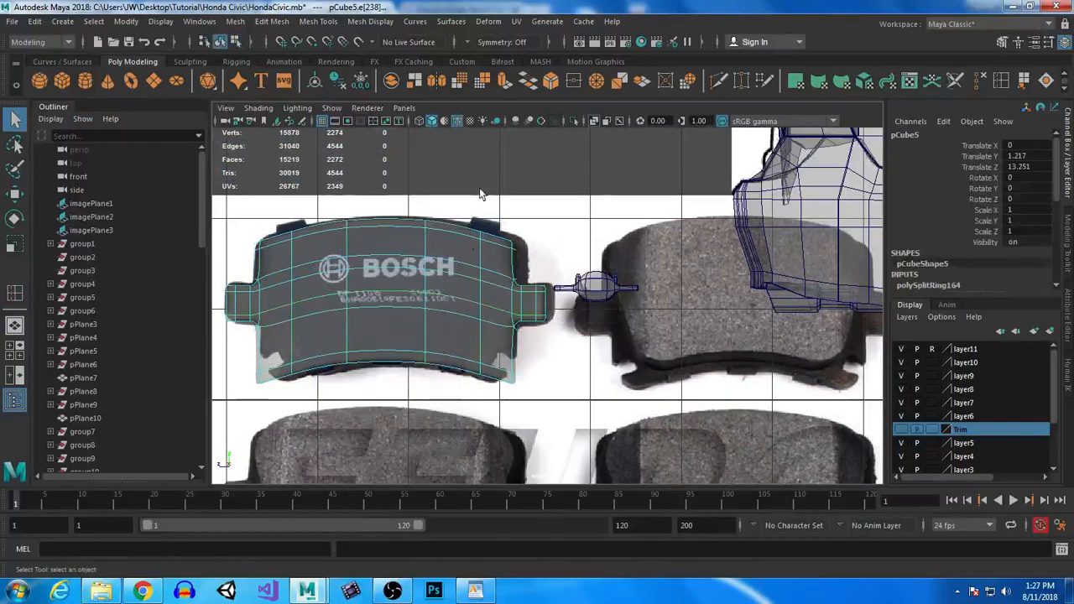
{"action": "key", "text": "space"}
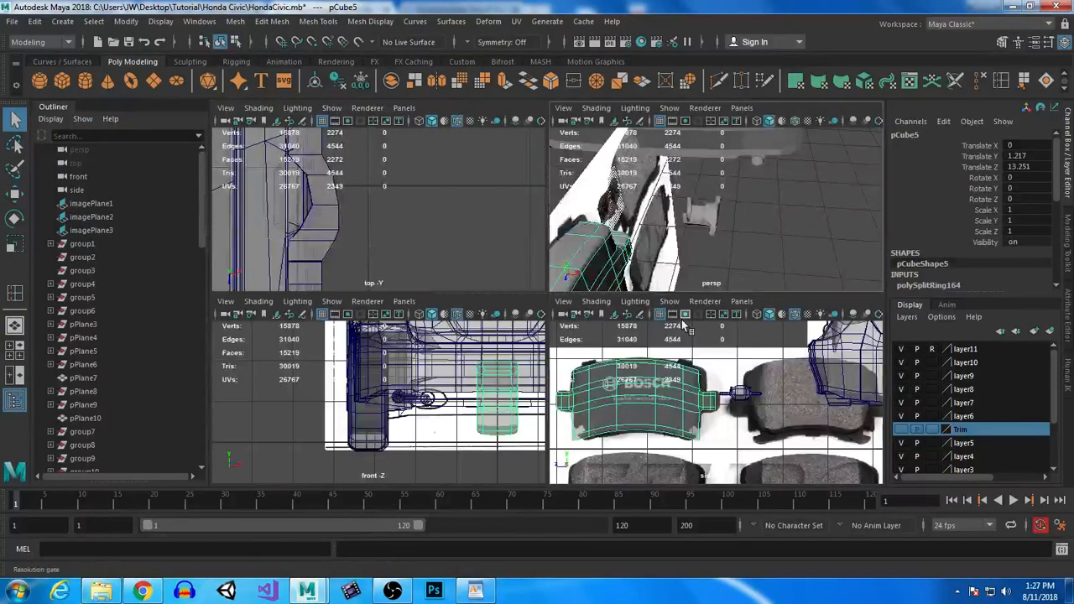
{"action": "key", "text": "space"}
{"action": "left_click_drag", "start_coordinate": [564, 236], "coordinate": [539, 319], "text": "alt"}
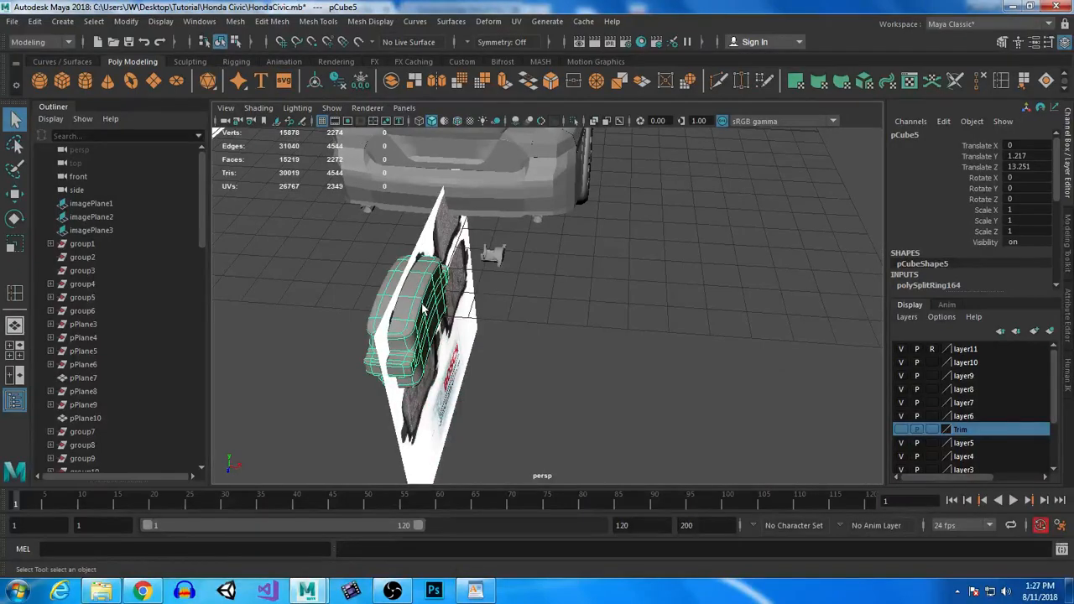
{"action": "key", "text": "w"}
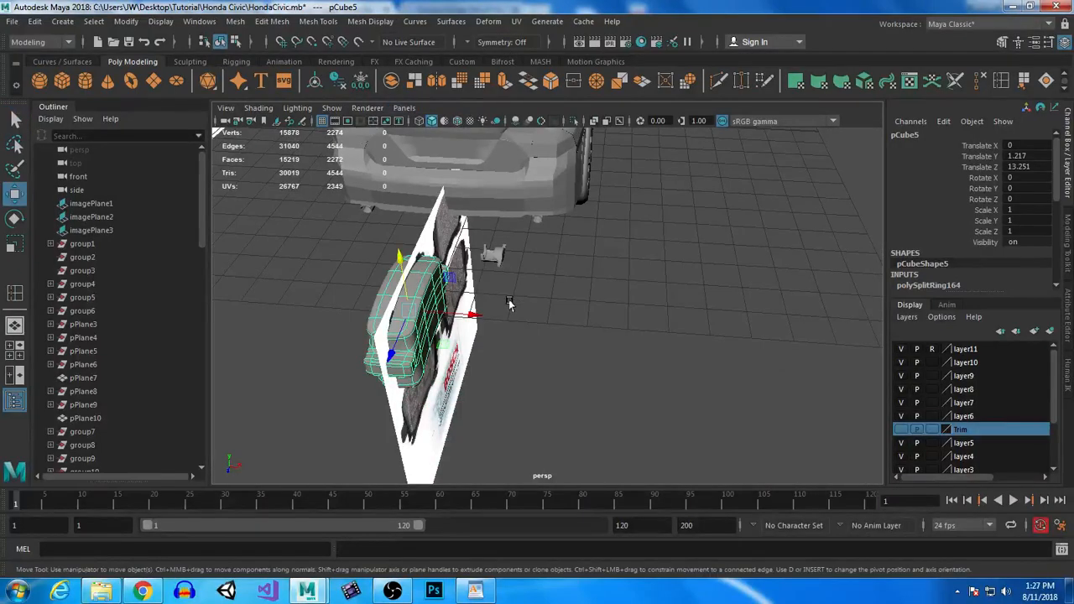
{"action": "left_click_drag", "start_coordinate": [448, 346], "coordinate": [537, 293]}
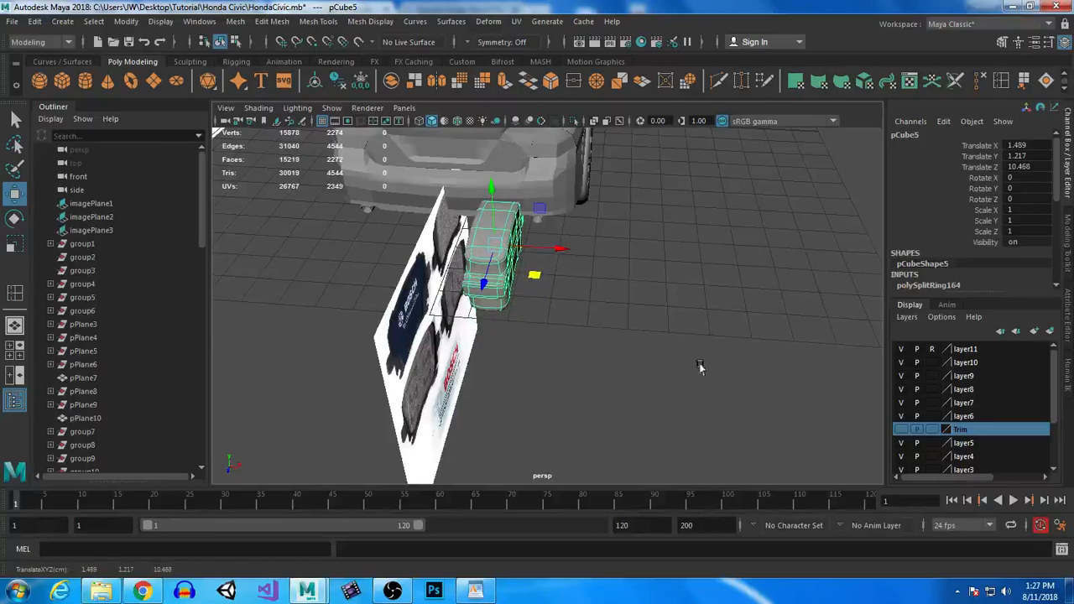
- Rotate the brake pad to 180 degrees about X
{"action": "key", "text": "e"}
{"action": "left_click_drag", "start_coordinate": [487, 210], "coordinate": [491, 277]}
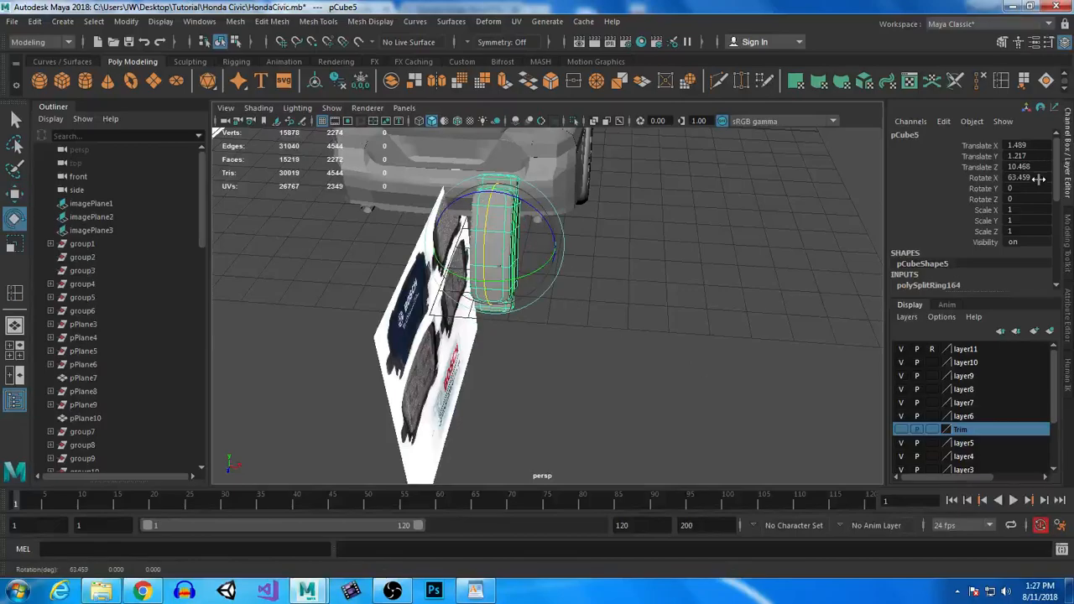
{"action": "type", "text": "180"}
{"action": "key", "text": "Return"}
- Move the pad onto the caliper in the side view, at about Y 1.306 and Z 10.953, and scale it uniformly to 0.131
{"action": "left_click_drag", "start_coordinate": [612, 263], "coordinate": [608, 321], "text": "alt"}
{"action": "key", "text": "space"}
{"action": "key", "text": "space"}
{"action": "scroll", "coordinate": [547, 330], "scroll_direction": "up", "scroll_amount": 5}
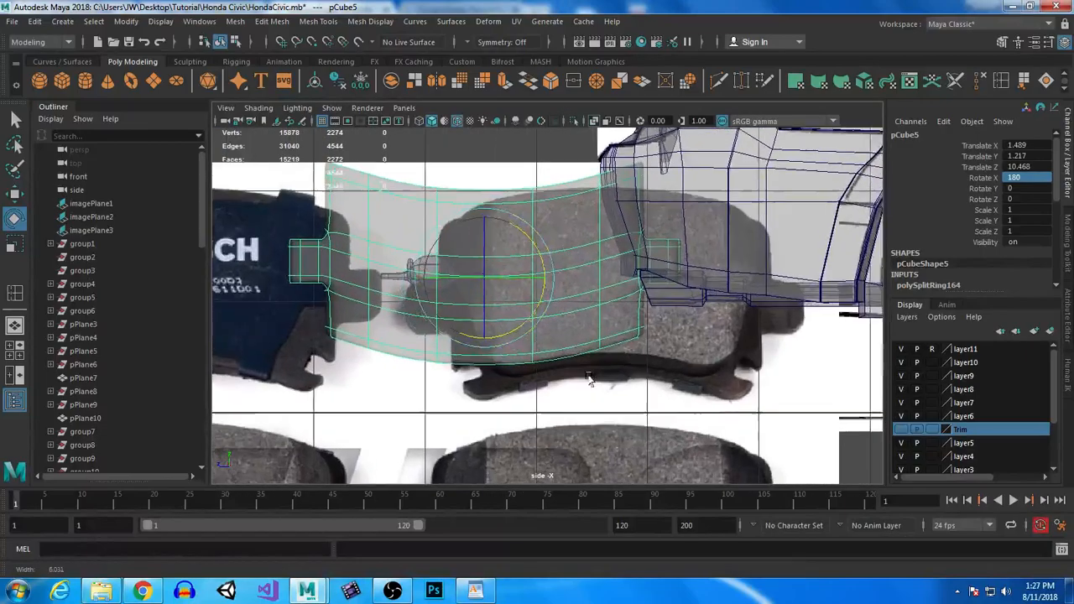
{"action": "key", "text": "w"}
{"action": "left_click_drag", "start_coordinate": [478, 275], "coordinate": [199, 314]}
{"action": "key", "text": "r"}
- Slide the pad along X to the caliper's outer arm, duplicate it, and move the copy beside the piston housing at about X 1.515
{"action": "key", "text": "space"}
{"action": "key", "text": "space"}
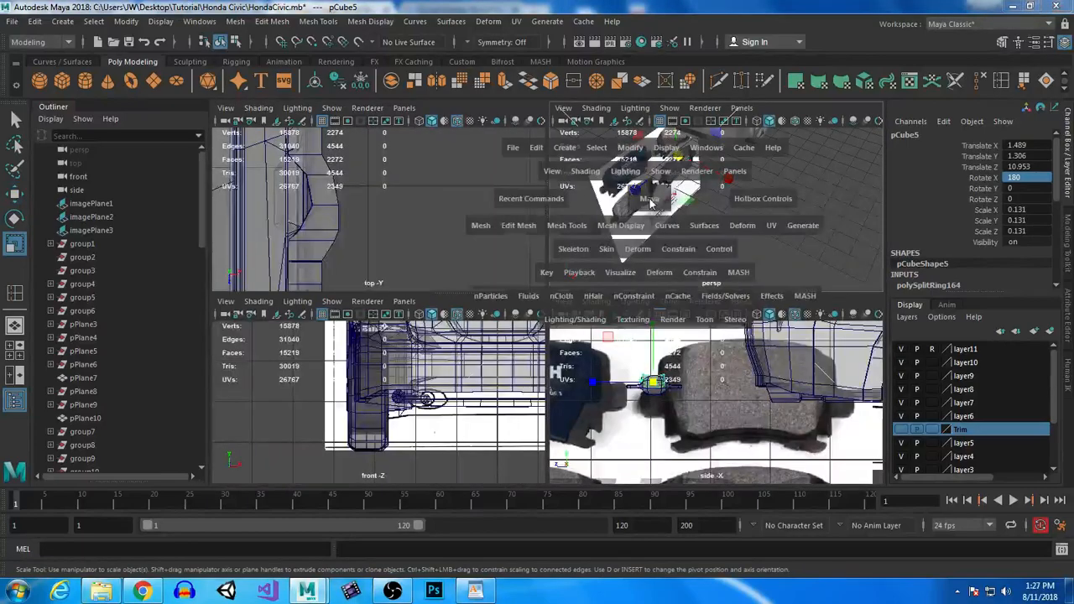
{"action": "key", "text": "f"}
{"action": "left_click_drag", "start_coordinate": [454, 327], "coordinate": [549, 338], "text": "alt"}
{"action": "mouse_move", "coordinate": [614, 318]}
{"action": "left_mouse_down"}
{"action": "mouse_move", "coordinate": [541, 318]}
{"action": "mouse_move", "coordinate": [625, 312]}
{"action": "left_mouse_up"}
{"action": "key", "text": "w"}
{"action": "key", "text": "ctrl+d"}
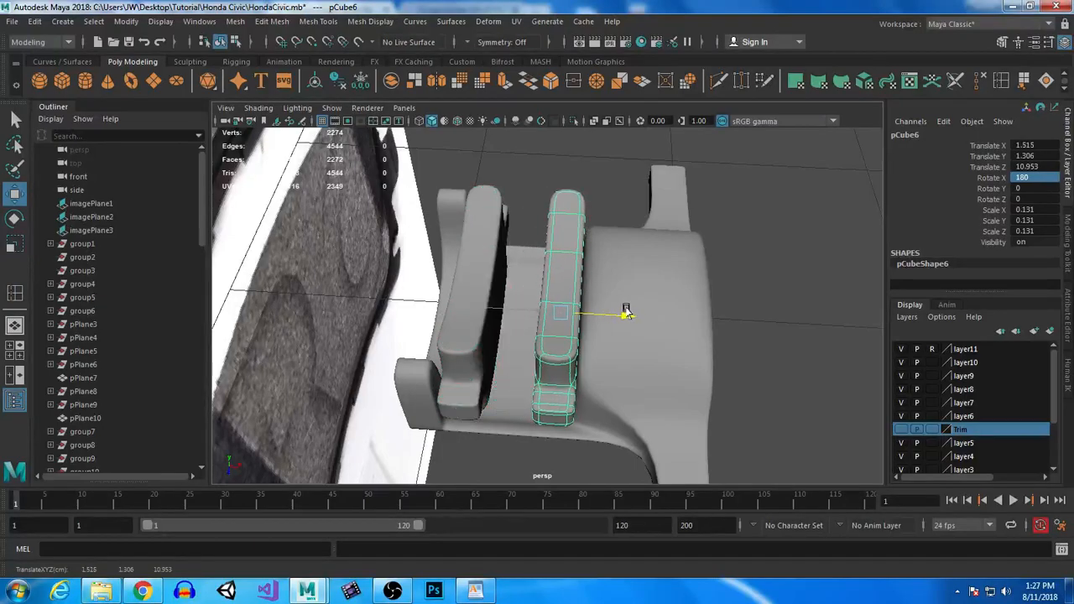
- Select both brake pads and lower them into the caliper to about Y 1.282
{"action": "scroll", "coordinate": [596, 369], "scroll_direction": "down", "scroll_amount": 2}
{"action": "left_click_drag", "start_coordinate": [596, 370], "coordinate": [602, 312], "text": "alt"}
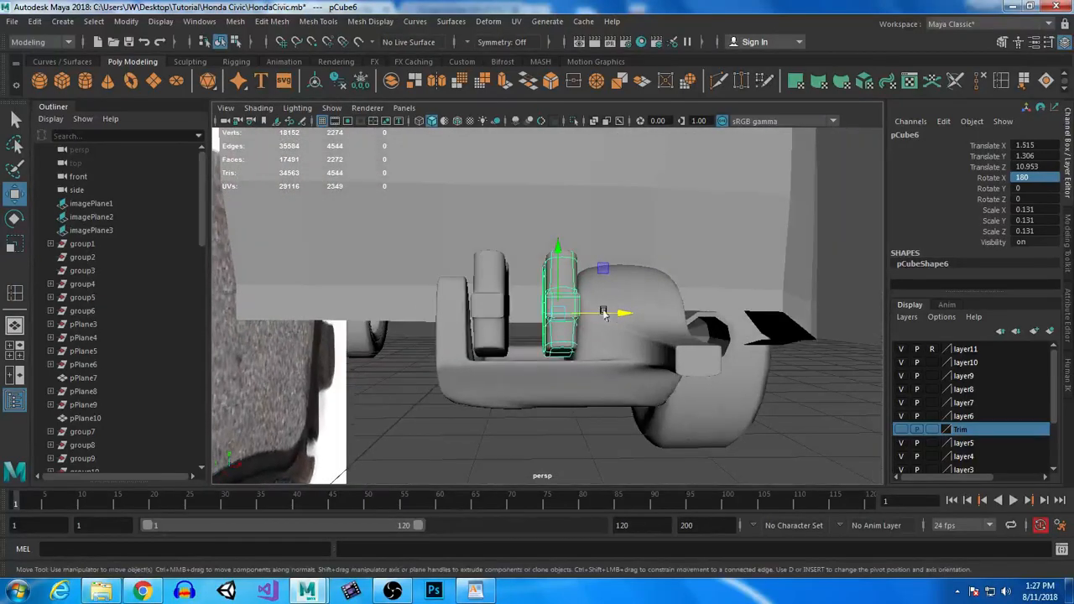
{"action": "left_click", "coordinate": [491, 285], "text": "shift"}
{"action": "left_click_drag", "start_coordinate": [495, 286], "coordinate": [571, 357], "text": "alt"}
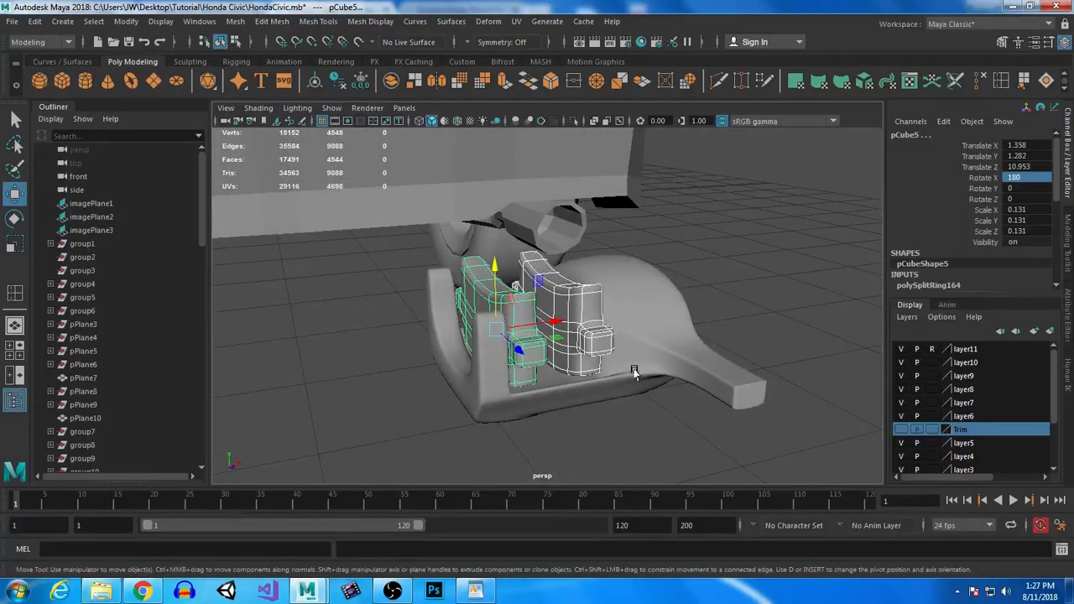
{"action": "scroll", "coordinate": [617, 412], "scroll_direction": "down", "scroll_amount": 2}
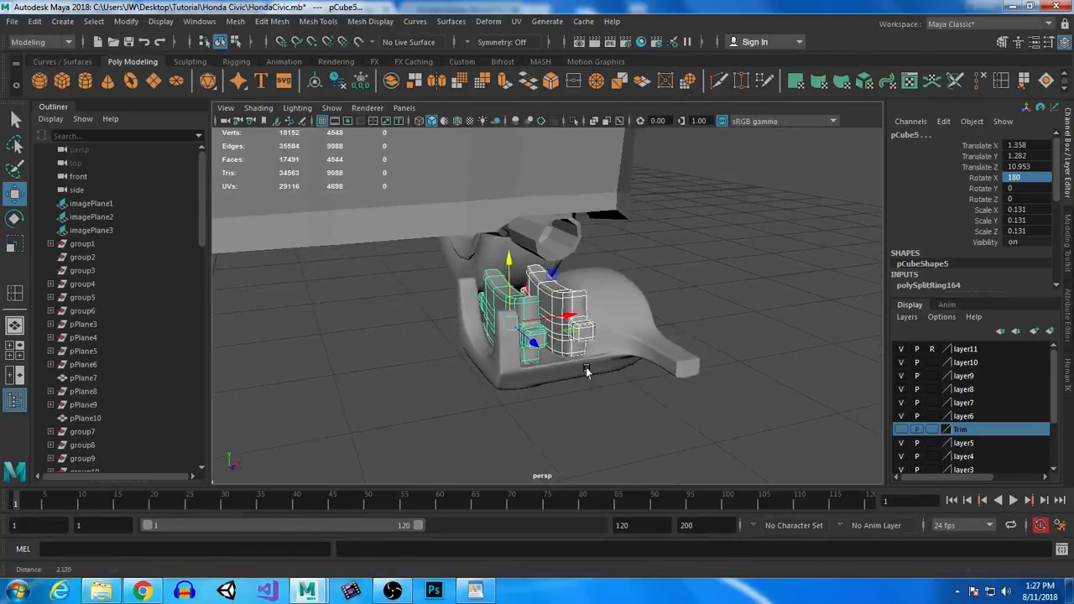
- Delete the image plane holding the Bosch brake pad photo
{"action": "left_click_drag", "start_coordinate": [587, 372], "coordinate": [448, 374], "text": "alt"}
{"action": "scroll", "coordinate": [448, 374], "scroll_direction": "down", "scroll_amount": 5}
{"action": "left_click", "coordinate": [361, 386]}
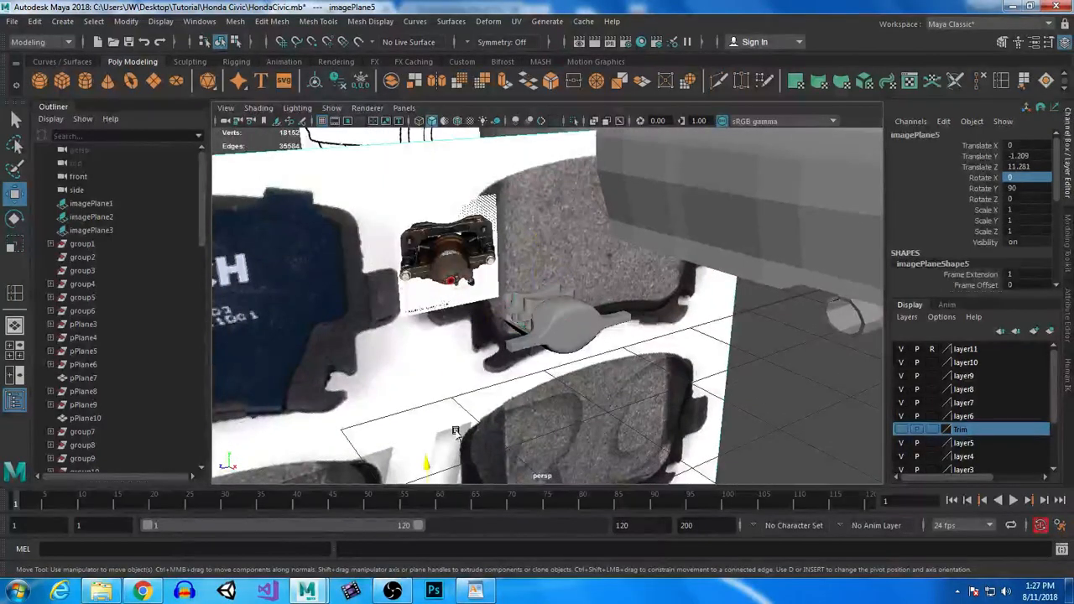
{"action": "key", "text": "Delete"}
- Inspect the caliper photo plane, switch to Chrome, check the open reference images and return to the 2008 Honda Civic brake caliper image search
{"action": "scroll", "coordinate": [423, 293], "scroll_direction": "up", "scroll_amount": 5}
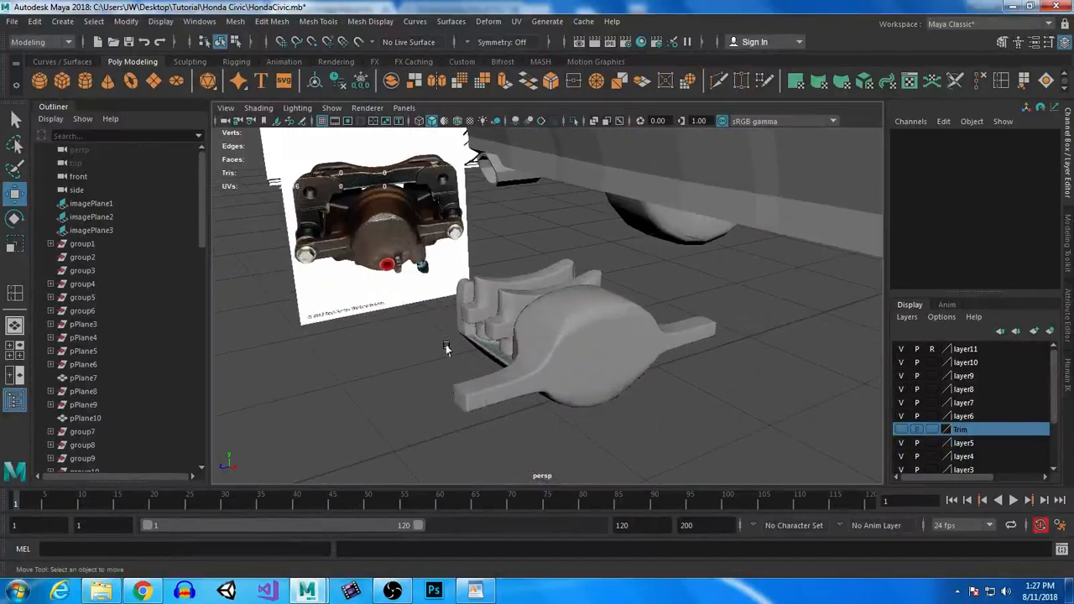
{"action": "middle_click_drag", "start_coordinate": [446, 346], "coordinate": [476, 374], "text": "alt"}
{"action": "left_click_drag", "start_coordinate": [428, 356], "coordinate": [474, 366], "text": "alt"}
{"action": "middle_click_drag", "start_coordinate": [336, 225], "coordinate": [433, 286], "text": "alt"}
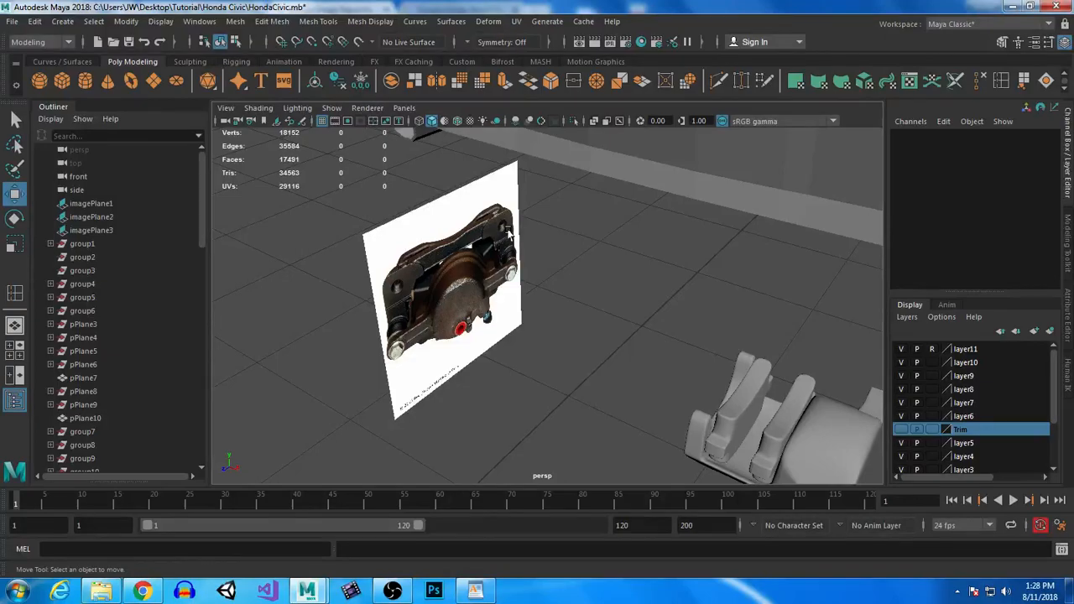
{"action": "left_click", "coordinate": [142, 591]}
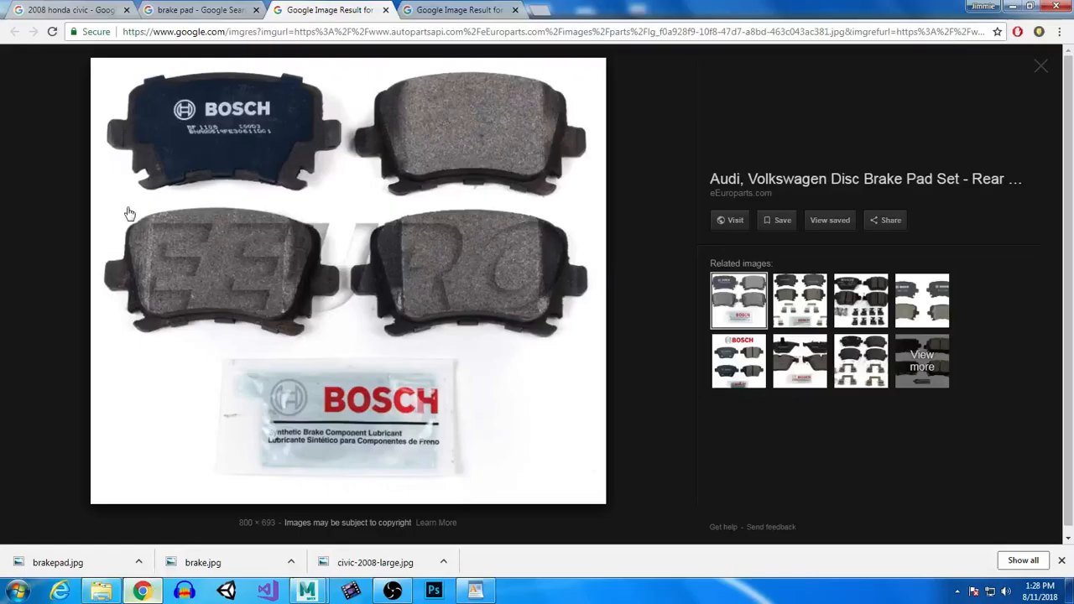
{"action": "left_click", "coordinate": [206, 10]}
{"action": "left_click", "coordinate": [470, 10]}
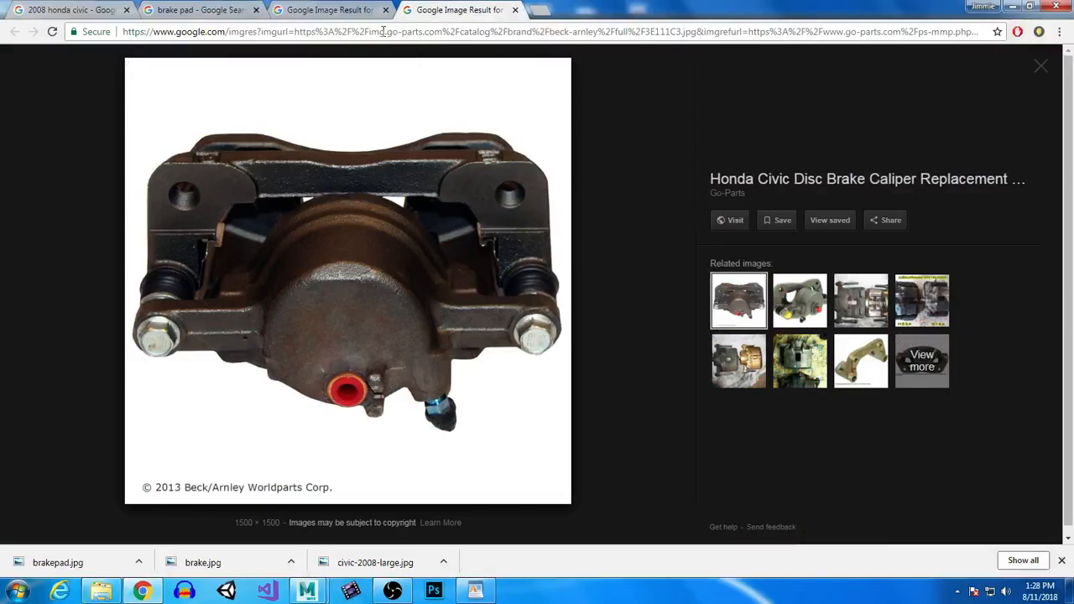
{"action": "left_click", "coordinate": [346, 10]}
{"action": "left_click", "coordinate": [168, 6]}
{"action": "key", "text": "alt+Left"}
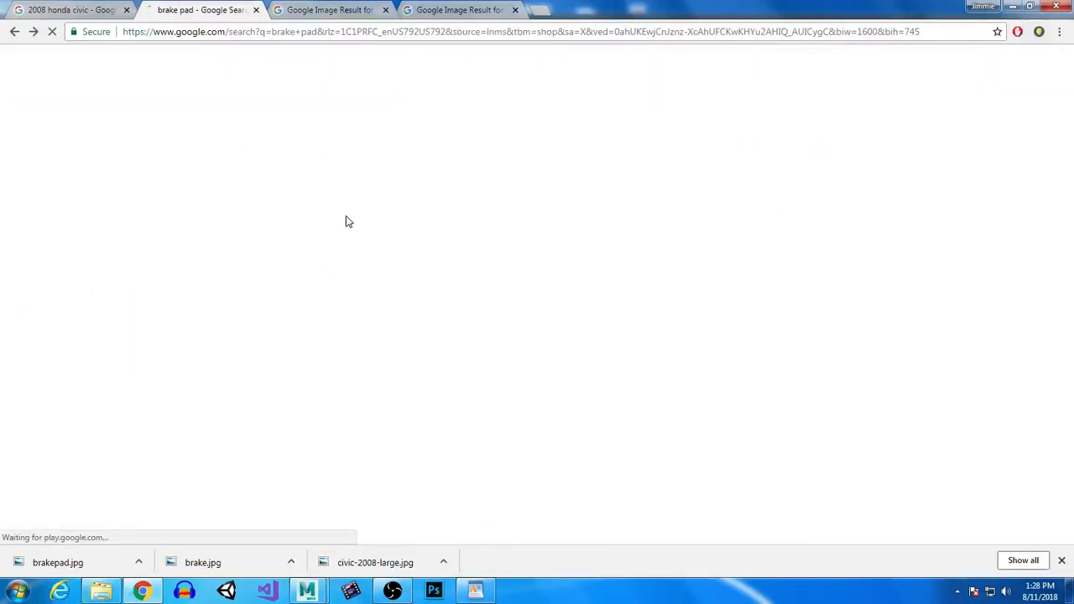
{"action": "key", "text": "alt+Left"}
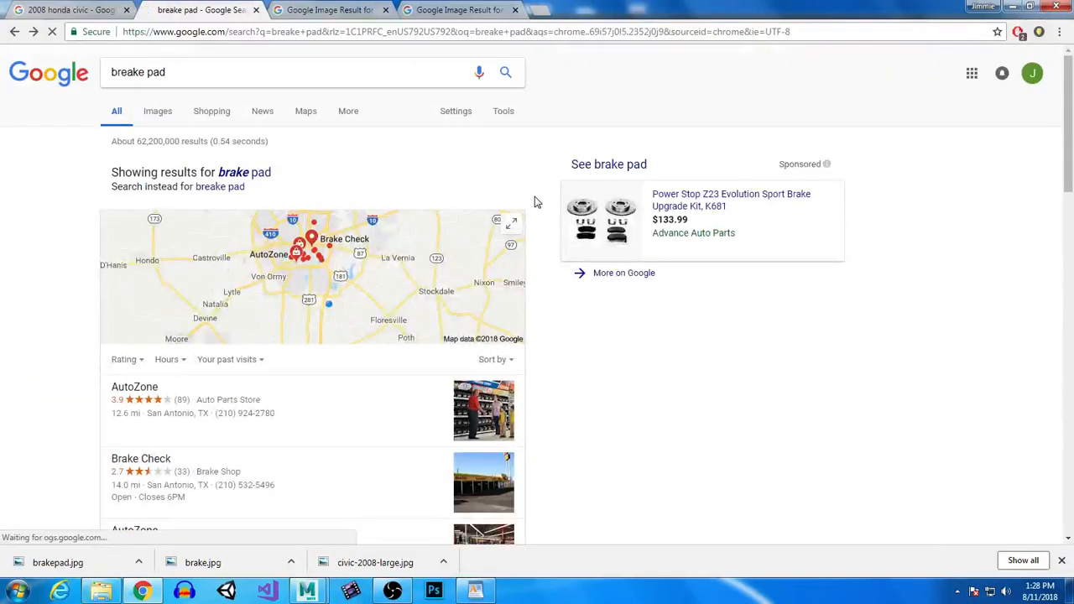
{"action": "key", "text": "alt+Left"}
- Browse the caliper image results and preview the DIY Honda Civic Brake overhaul photo of the bracket on the disc
{"action": "scroll", "coordinate": [458, 235], "scroll_direction": "up", "scroll_amount": 4}
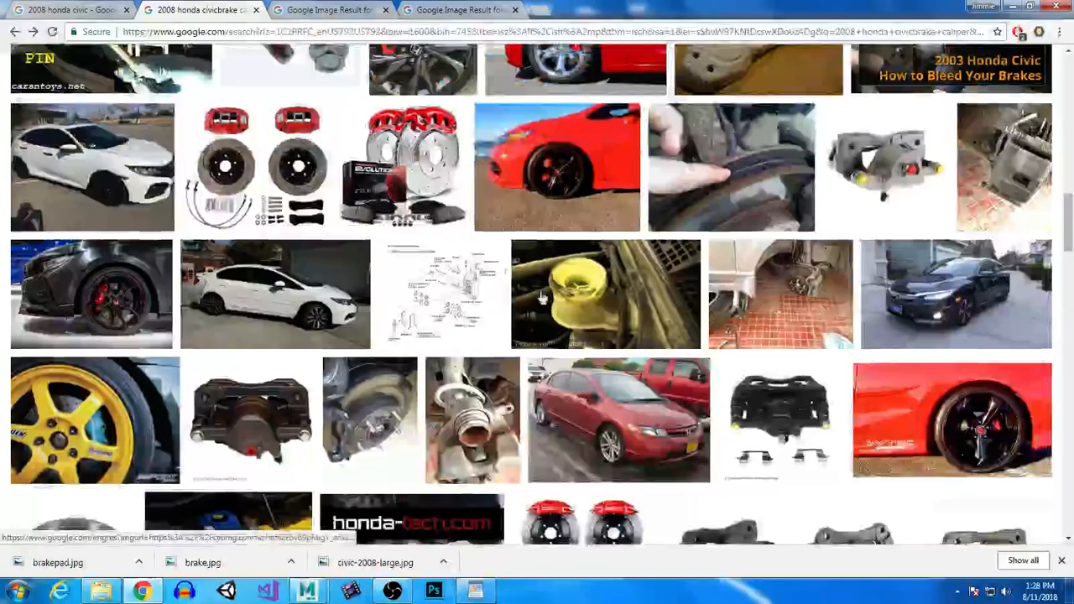
{"action": "scroll", "coordinate": [637, 289], "scroll_direction": "down", "scroll_amount": 2}
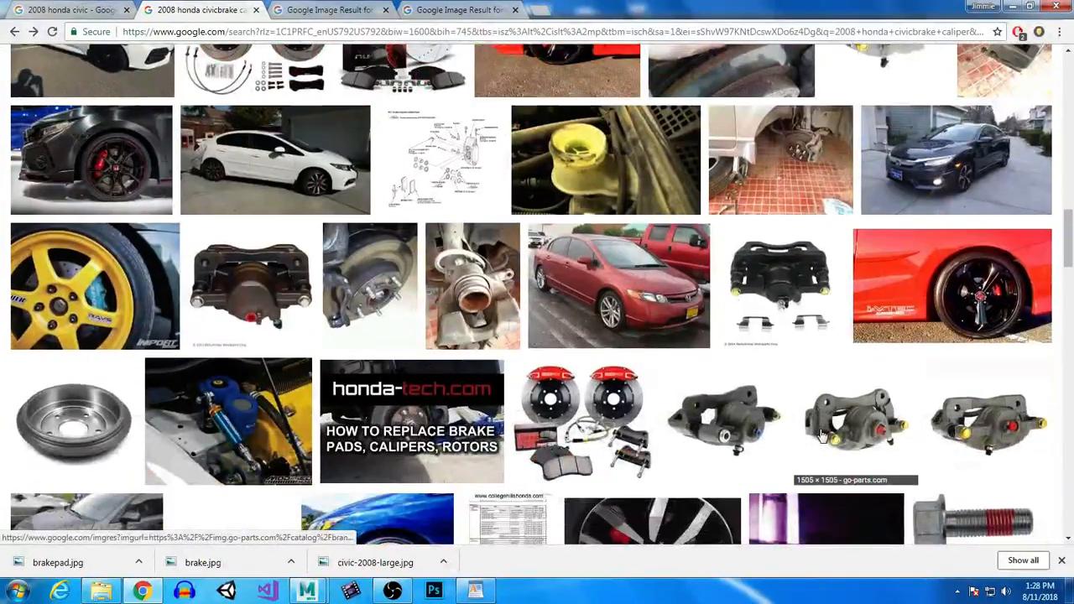
{"action": "scroll", "coordinate": [725, 420], "scroll_direction": "up", "scroll_amount": 15}
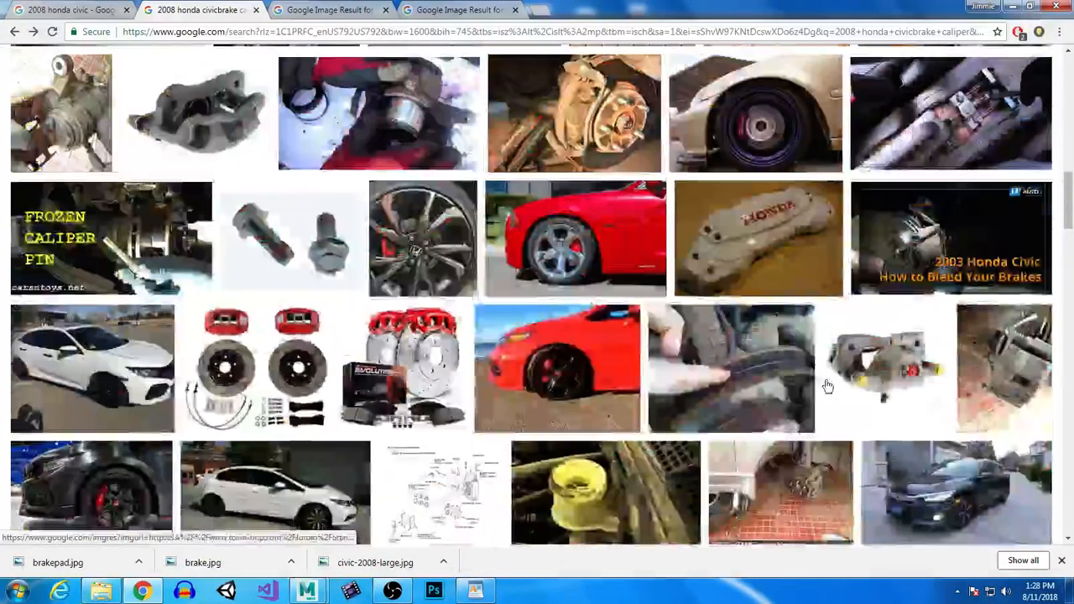
{"action": "scroll", "coordinate": [639, 353], "scroll_direction": "down", "scroll_amount": 3}
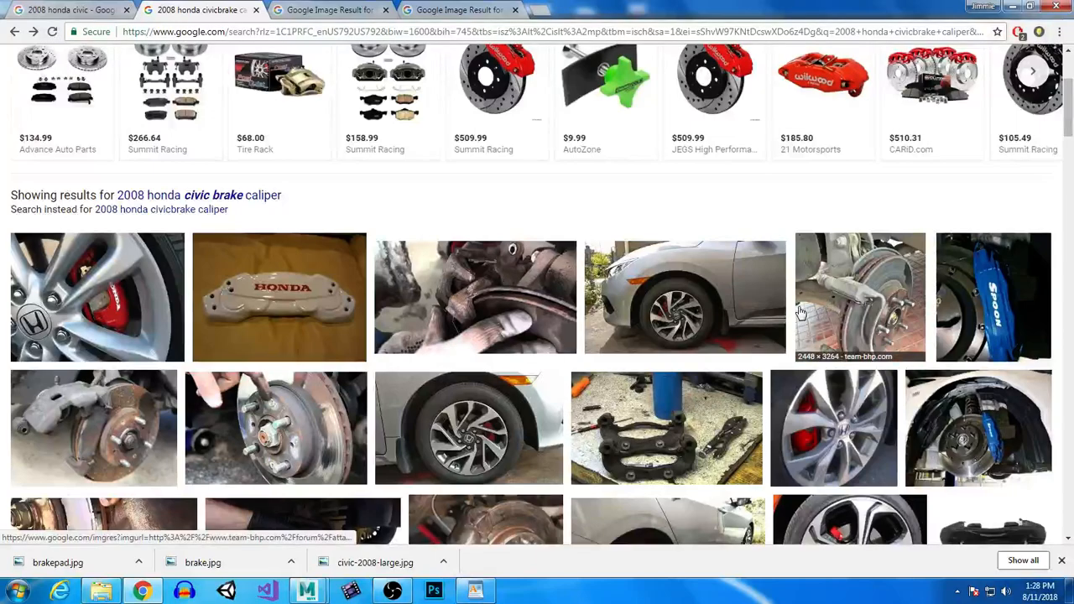
{"action": "left_click", "coordinate": [856, 291]}
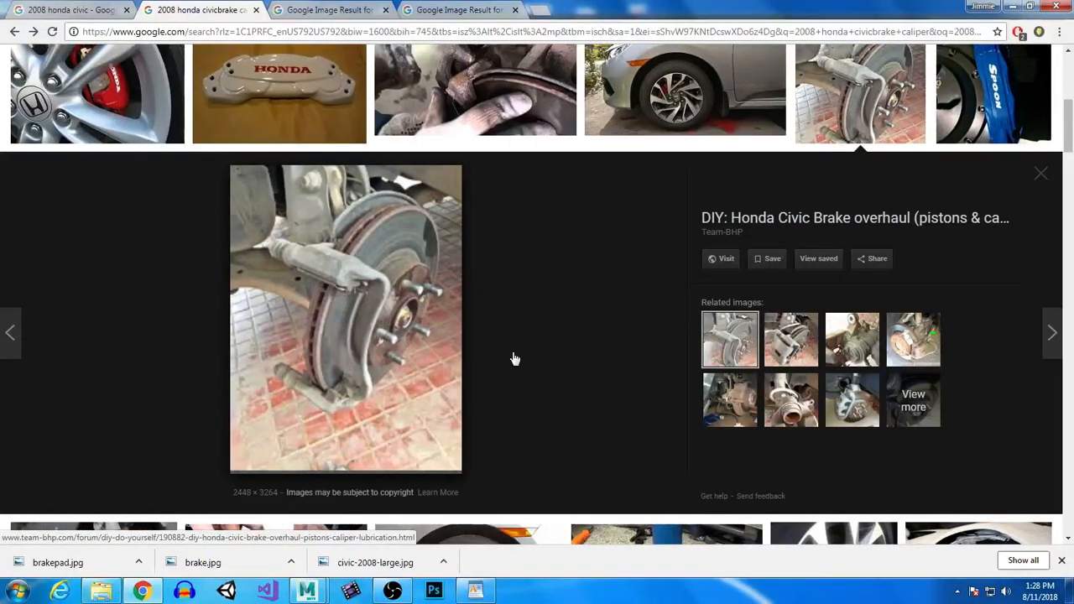
- Switch to Maya and compare the caliper photo with the modelled caliper and pads
{"action": "mouse_move", "coordinate": [307, 591]}
{"action": "left_click", "coordinate": [382, 507]}
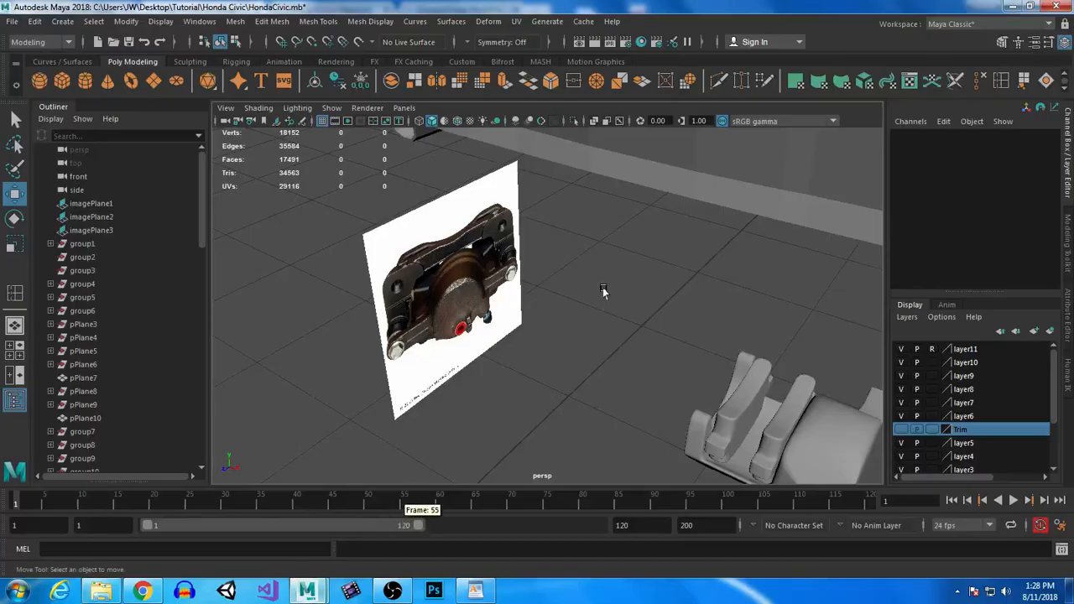
{"action": "left_click_drag", "start_coordinate": [663, 368], "coordinate": [624, 368], "text": "alt"}
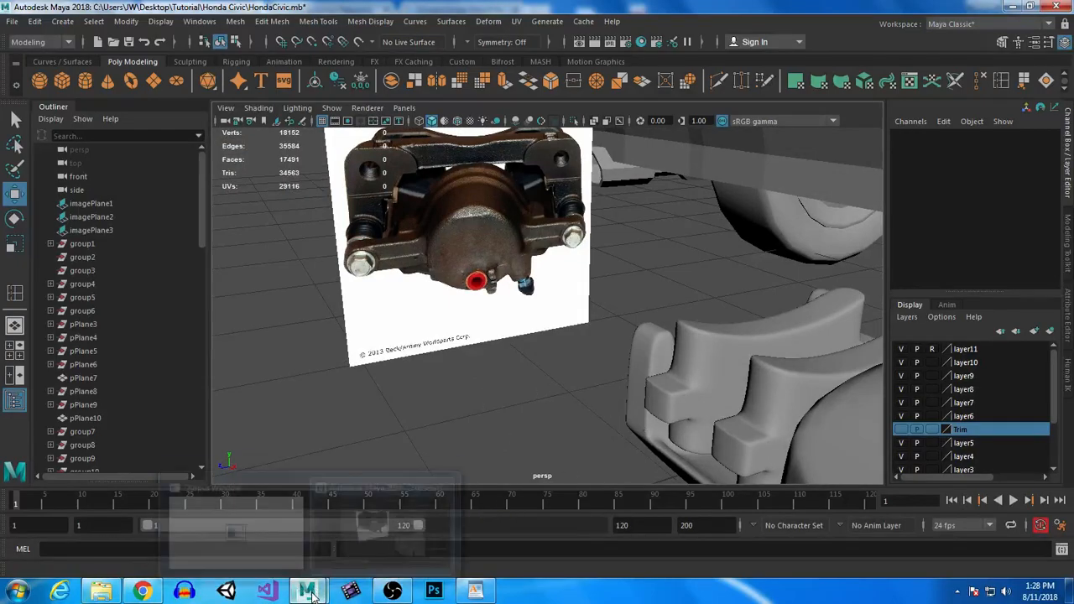
- Switch to Chrome, open the Team-BHP brake overhaul page, examine its caliper and bracket photos, and close the page and the image preview
{"action": "left_click", "coordinate": [143, 592]}
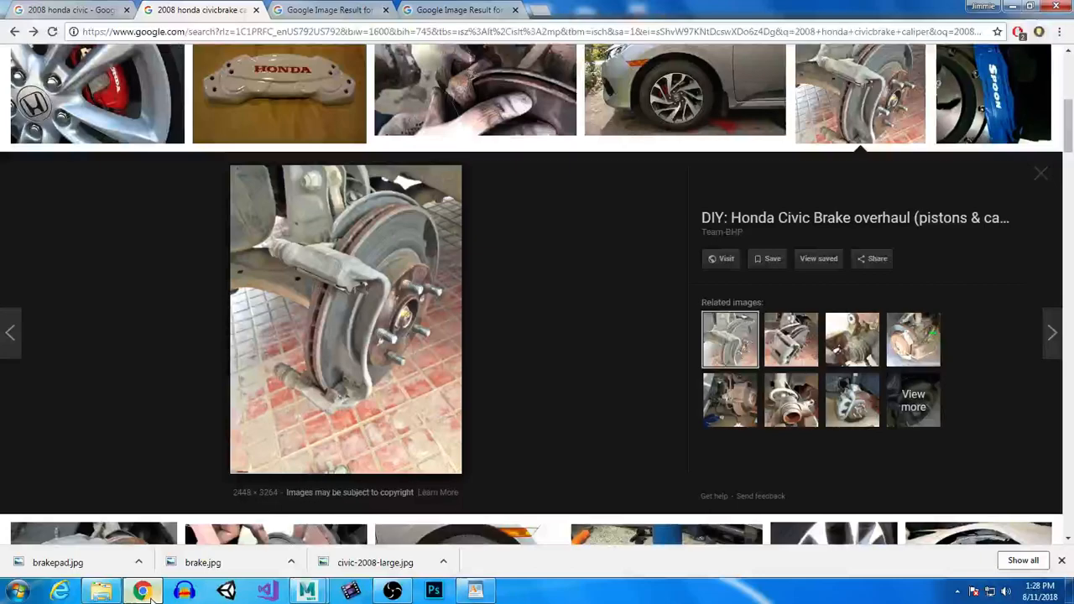
{"action": "left_click", "coordinate": [361, 294]}
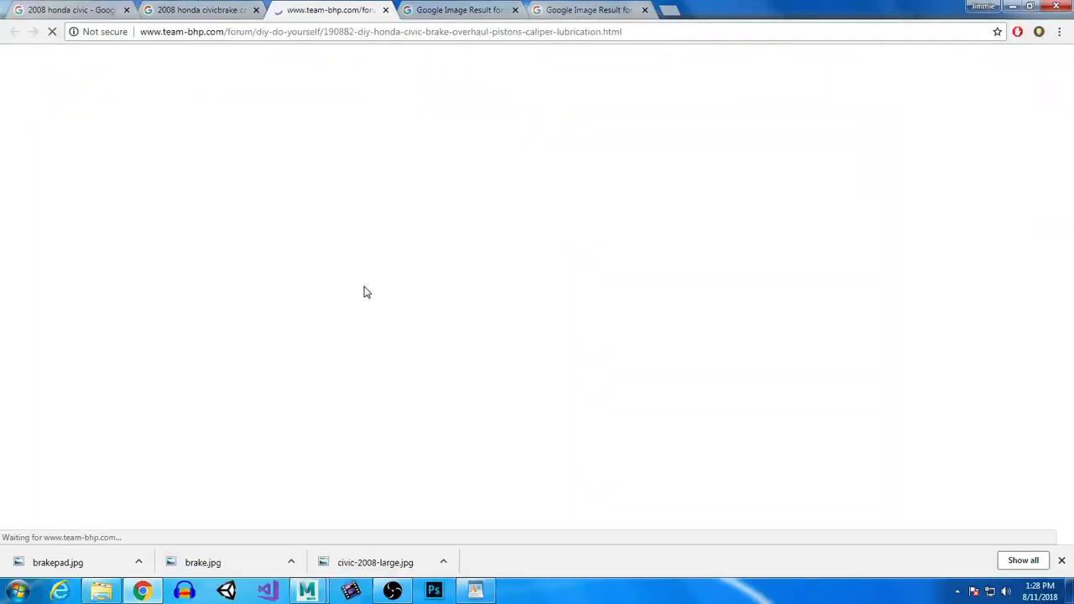
{"action": "scroll", "coordinate": [587, 401], "scroll_direction": "down", "scroll_amount": 20}
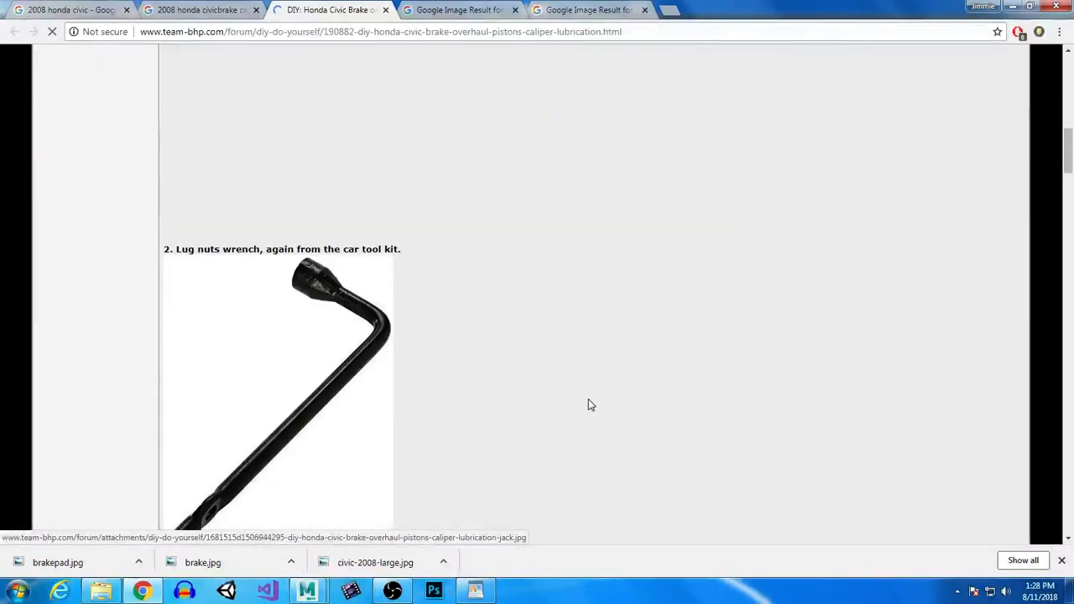
{"action": "scroll", "coordinate": [578, 390], "scroll_direction": "down", "scroll_amount": 20}
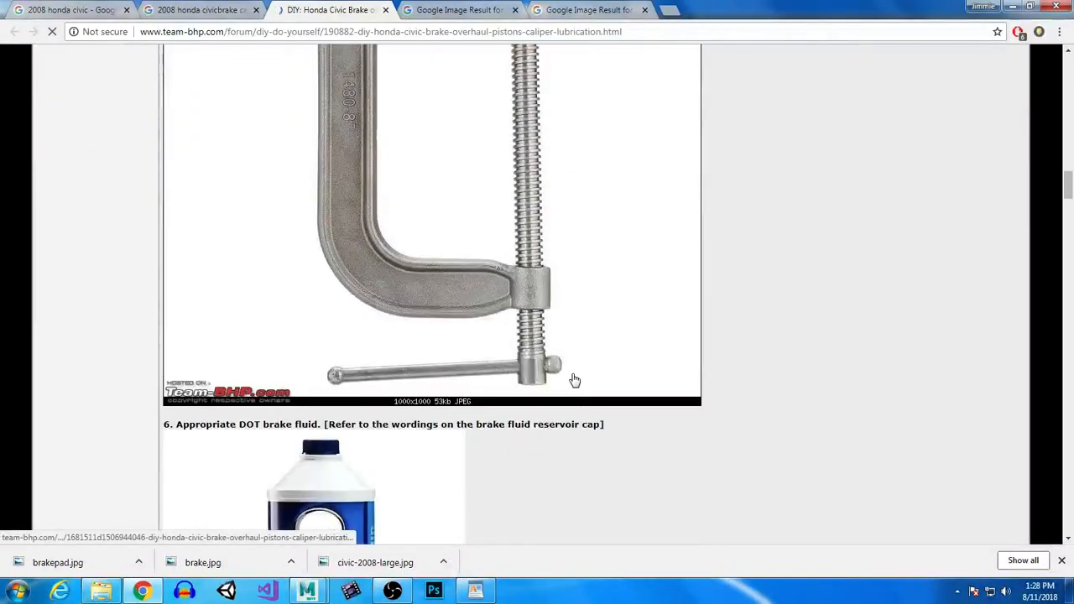
{"action": "scroll", "coordinate": [577, 378], "scroll_direction": "down", "scroll_amount": 20}
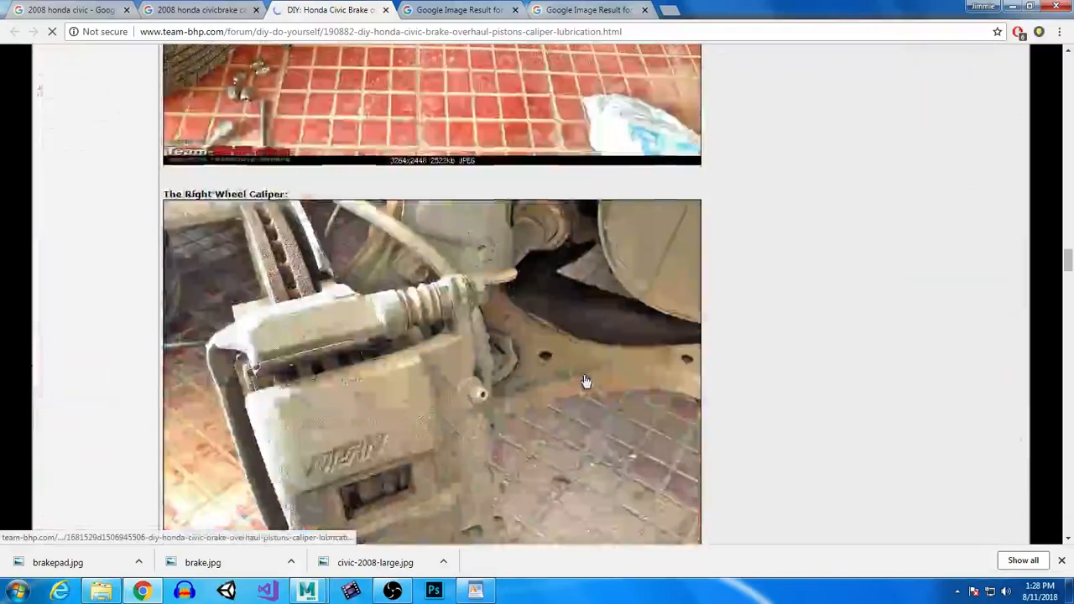
{"action": "scroll", "coordinate": [587, 382], "scroll_direction": "down", "scroll_amount": 20}
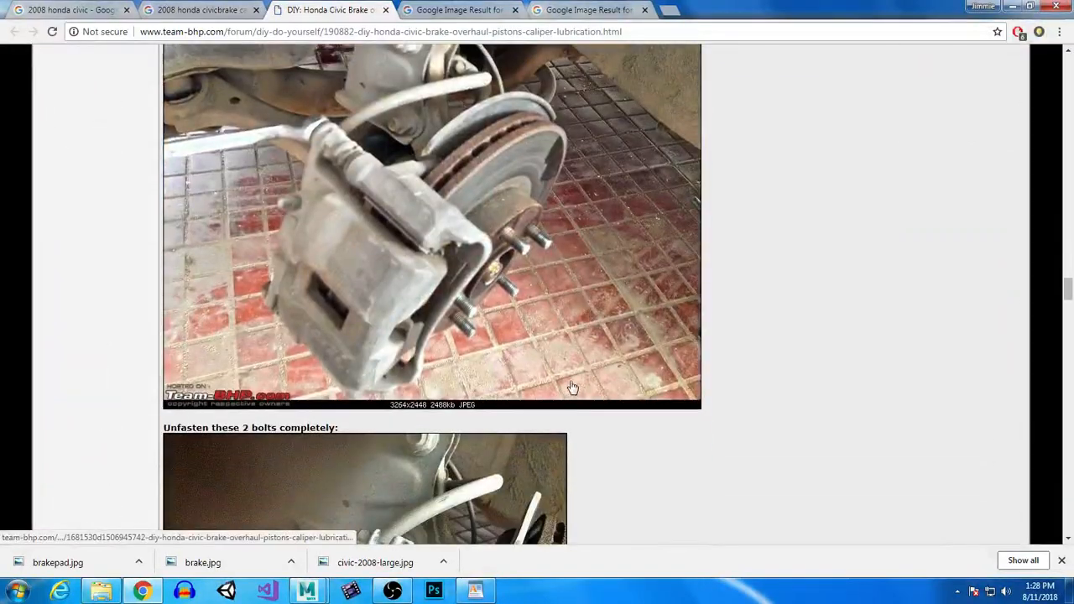
{"action": "scroll", "coordinate": [571, 361], "scroll_direction": "down", "scroll_amount": 10}
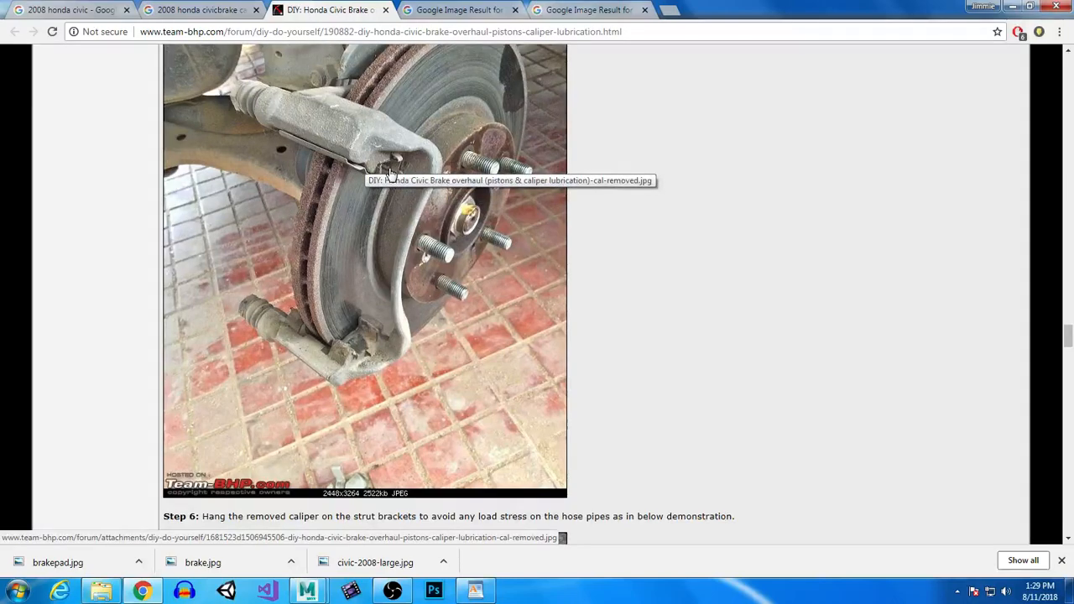
{"action": "left_click", "coordinate": [385, 10]}
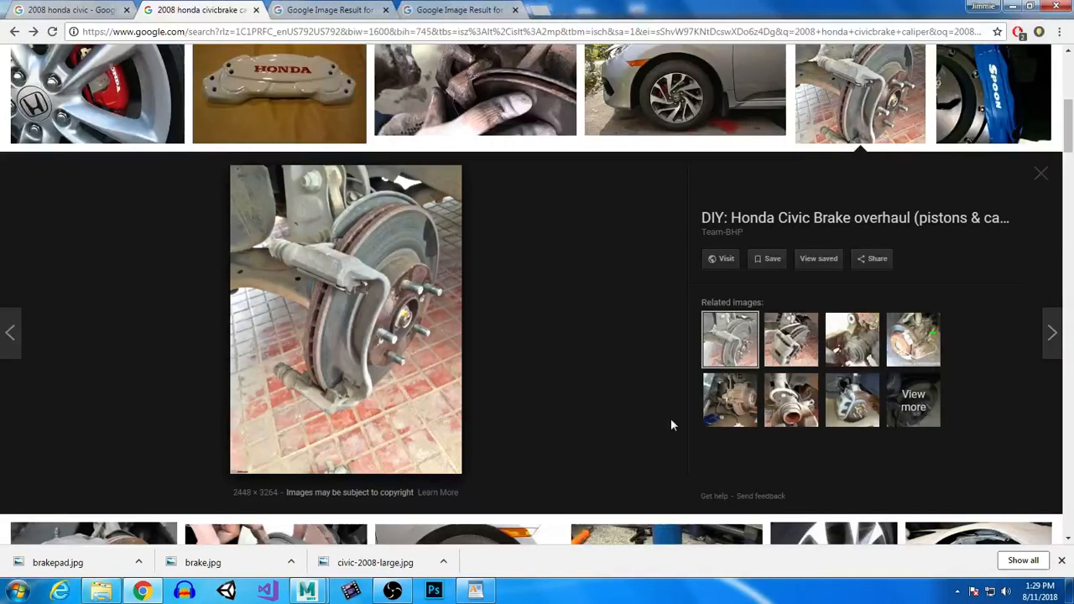
{"action": "left_click", "coordinate": [1038, 173]}
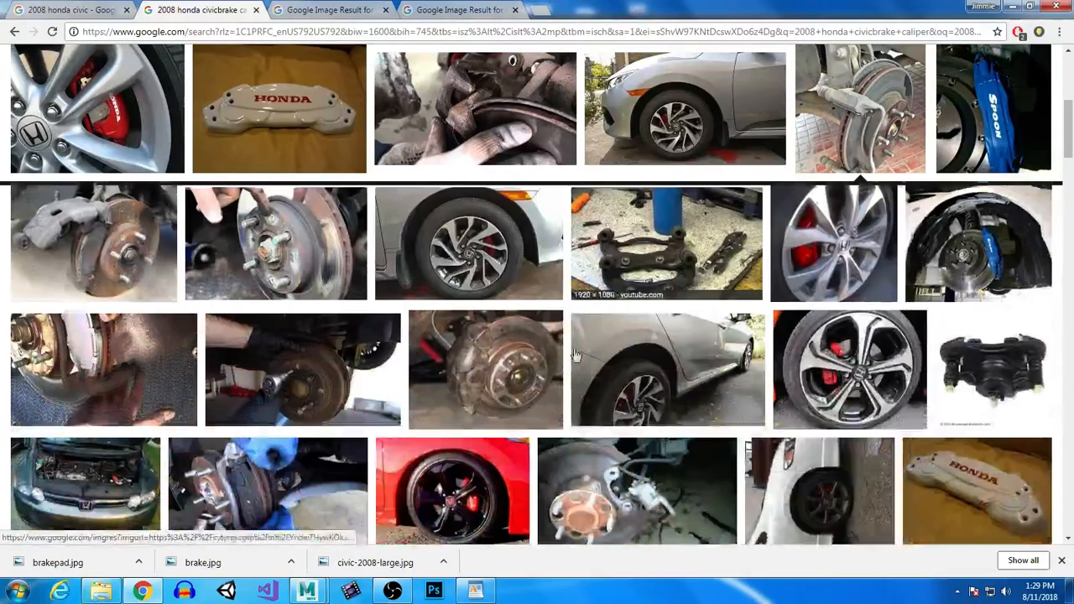
- Switch to Maya, examine the modelled caliper and pads, and bring up the side view against the caliper photo
{"action": "mouse_move", "coordinate": [327, 593]}
{"action": "left_click", "coordinate": [401, 522]}
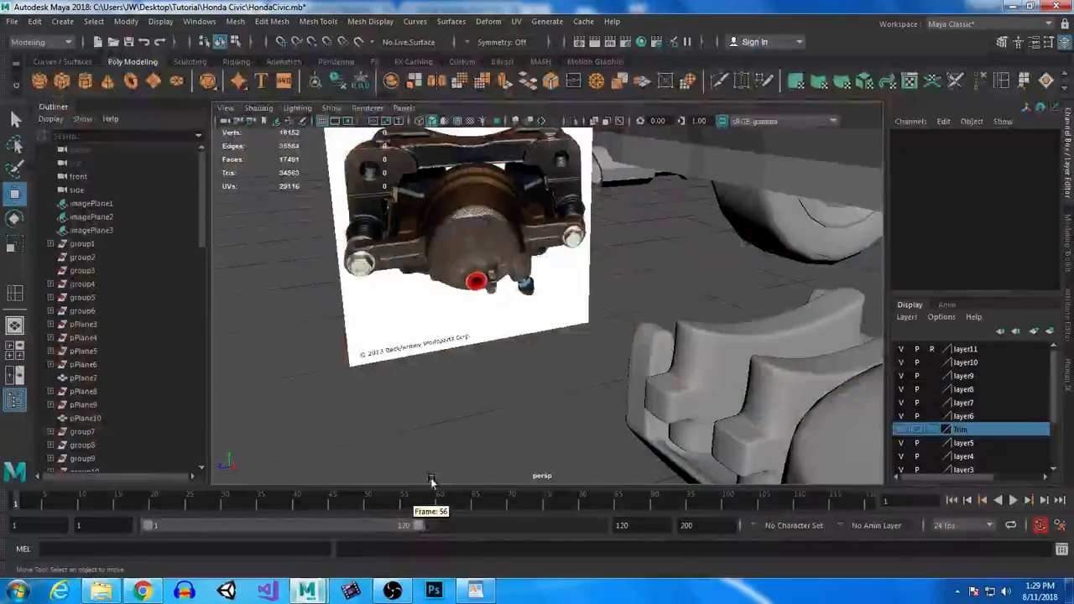
{"action": "middle_click_drag", "start_coordinate": [789, 366], "coordinate": [520, 263], "text": "alt"}
{"action": "left_click_drag", "start_coordinate": [520, 264], "coordinate": [621, 336], "text": "alt"}
{"action": "right_click_drag", "start_coordinate": [621, 335], "coordinate": [637, 312], "text": "alt"}
{"action": "left_click_drag", "start_coordinate": [637, 311], "coordinate": [662, 366], "text": "alt"}
{"action": "key", "text": "space"}
{"action": "key", "text": "space"}
{"action": "right_click_drag", "start_coordinate": [310, 277], "coordinate": [431, 290], "text": "alt"}
{"action": "middle_click_drag", "start_coordinate": [431, 291], "coordinate": [741, 365], "text": "alt"}
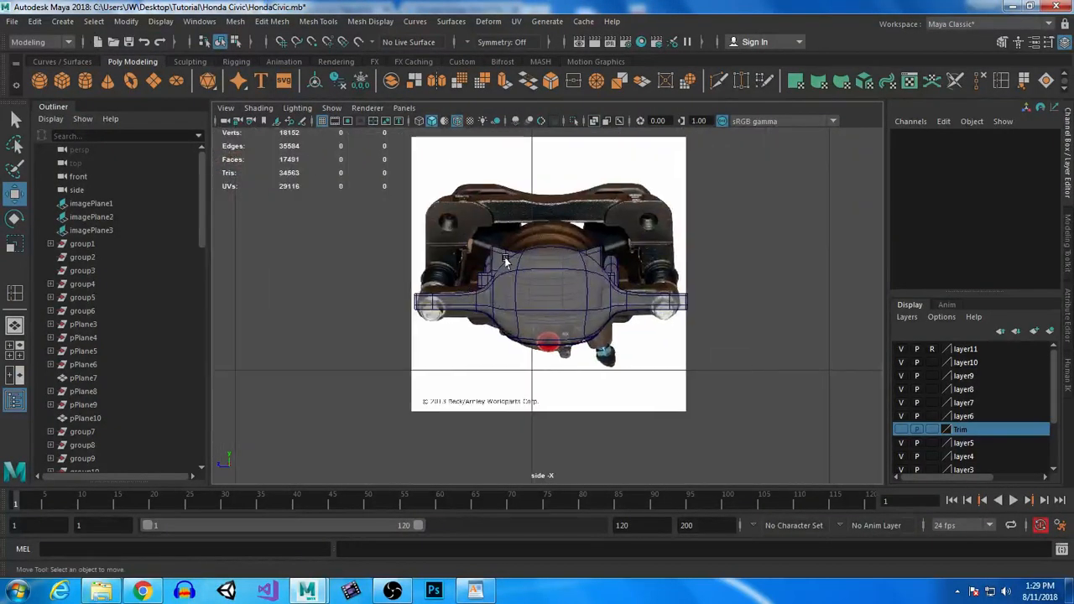
- Create a polygon cube over the bolt end of the caliper arm, scale it down to a thin bar, and move it against the arm
{"action": "left_click", "coordinate": [64, 80]}
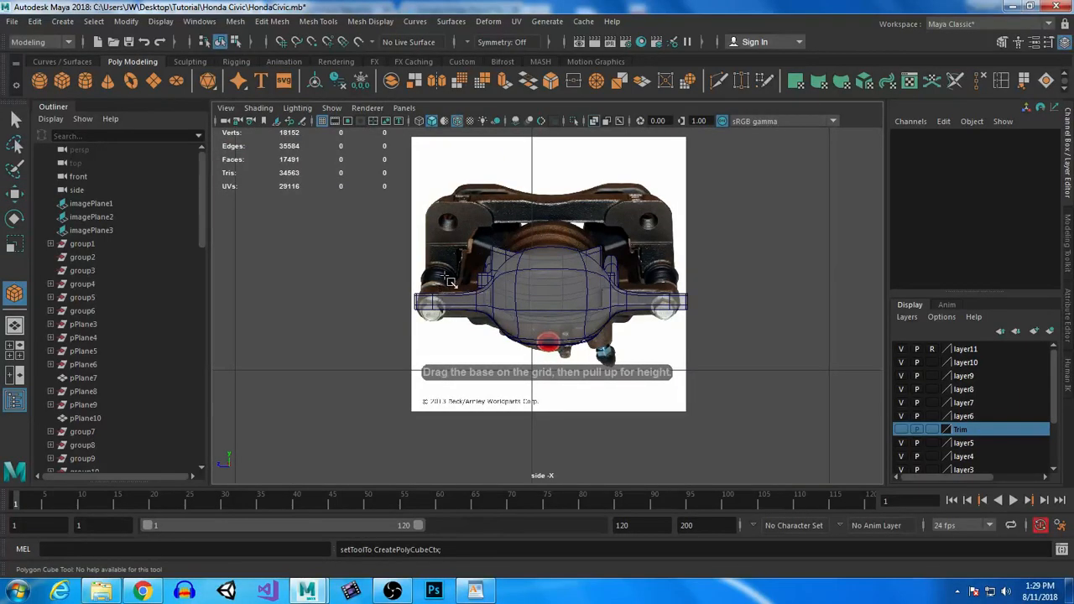
{"action": "left_click", "coordinate": [430, 305]}
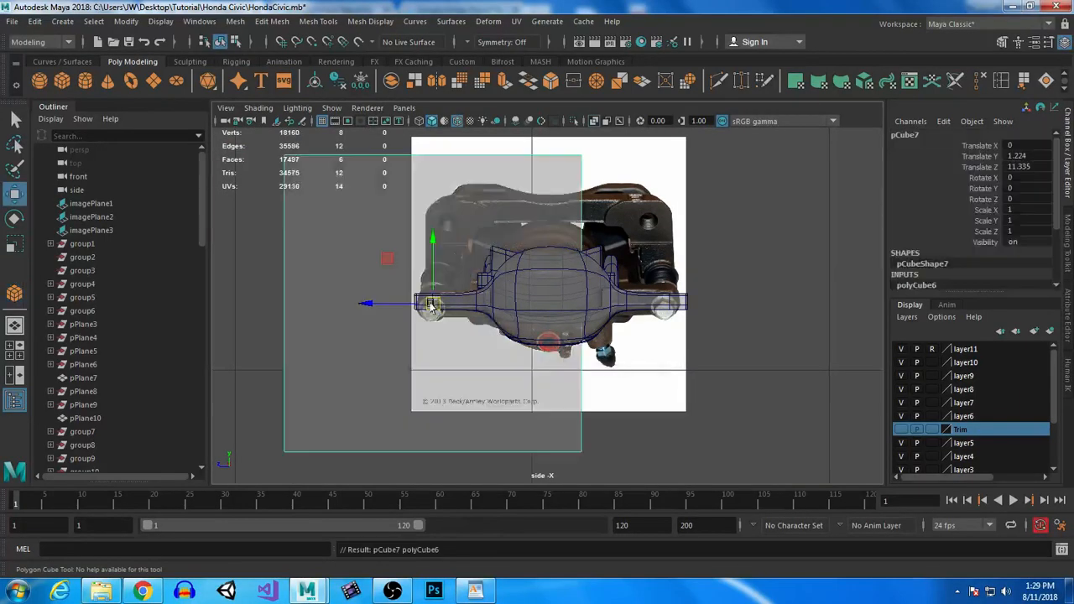
{"action": "key", "text": "r"}
{"action": "left_click_drag", "start_coordinate": [432, 241], "coordinate": [524, 330]}
{"action": "key", "text": "space"}
{"action": "key", "text": "space"}
{"action": "scroll", "coordinate": [468, 307], "scroll_direction": "down", "scroll_amount": 4}
{"action": "key", "text": "w"}
{"action": "left_click_drag", "start_coordinate": [266, 277], "coordinate": [543, 371]}
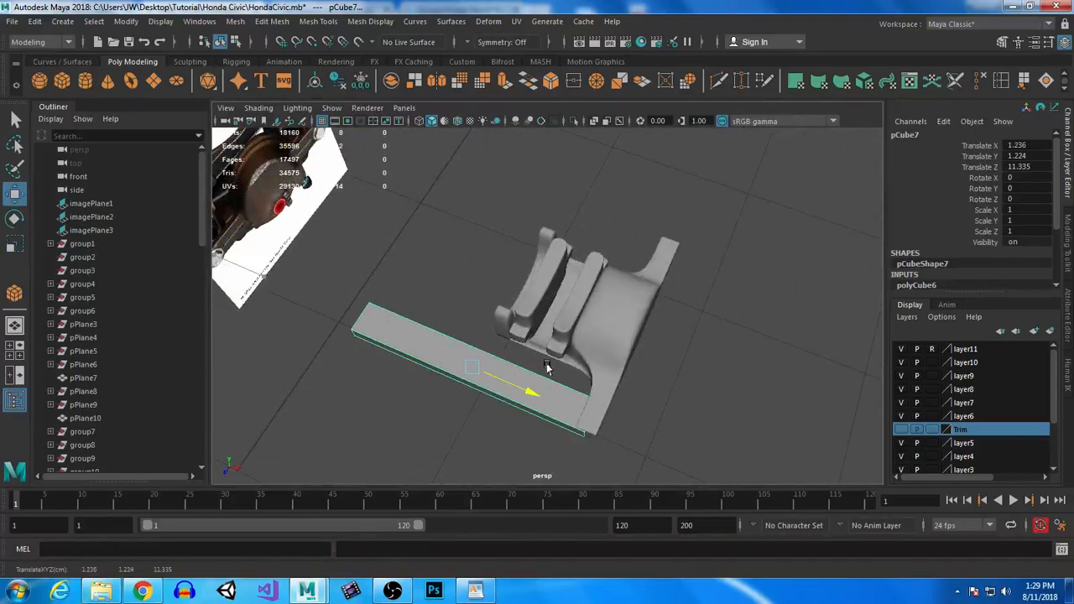
- Shorten the bar by moving its free-end vertices toward the caliper arm
{"action": "right_click", "coordinate": [393, 337]}
{"action": "right_click_drag", "start_coordinate": [393, 337], "coordinate": [337, 199]}
{"action": "left_click_drag", "start_coordinate": [338, 202], "coordinate": [423, 469], "text": "alt"}
{"action": "left_click_drag", "start_coordinate": [462, 405], "coordinate": [595, 376]}
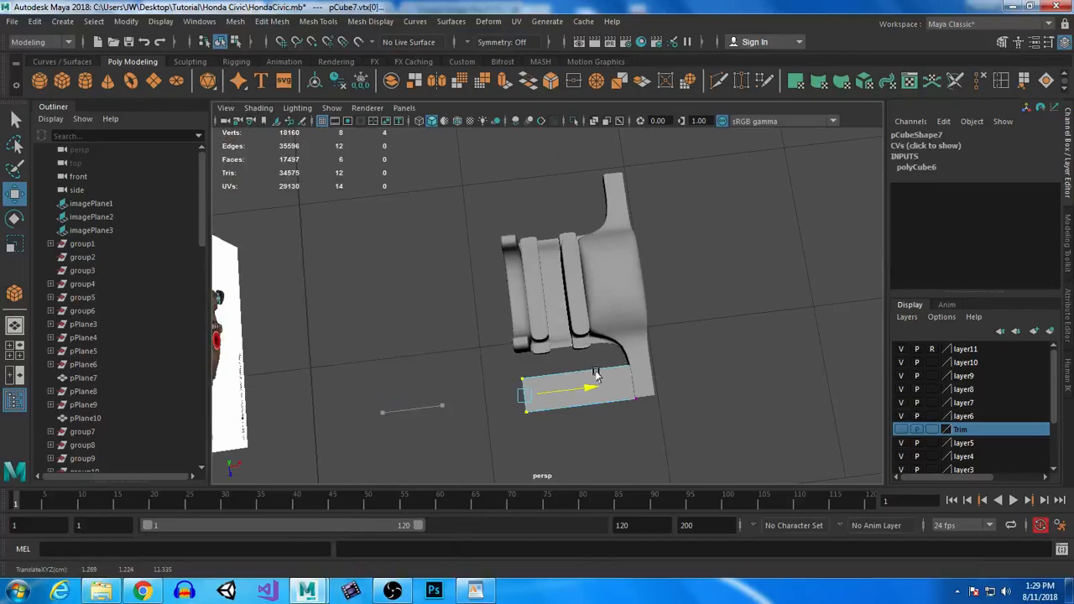
{"action": "middle_click_drag", "start_coordinate": [596, 374], "coordinate": [554, 274], "text": "alt"}
{"action": "right_click_drag", "start_coordinate": [554, 274], "coordinate": [549, 329], "text": "alt"}
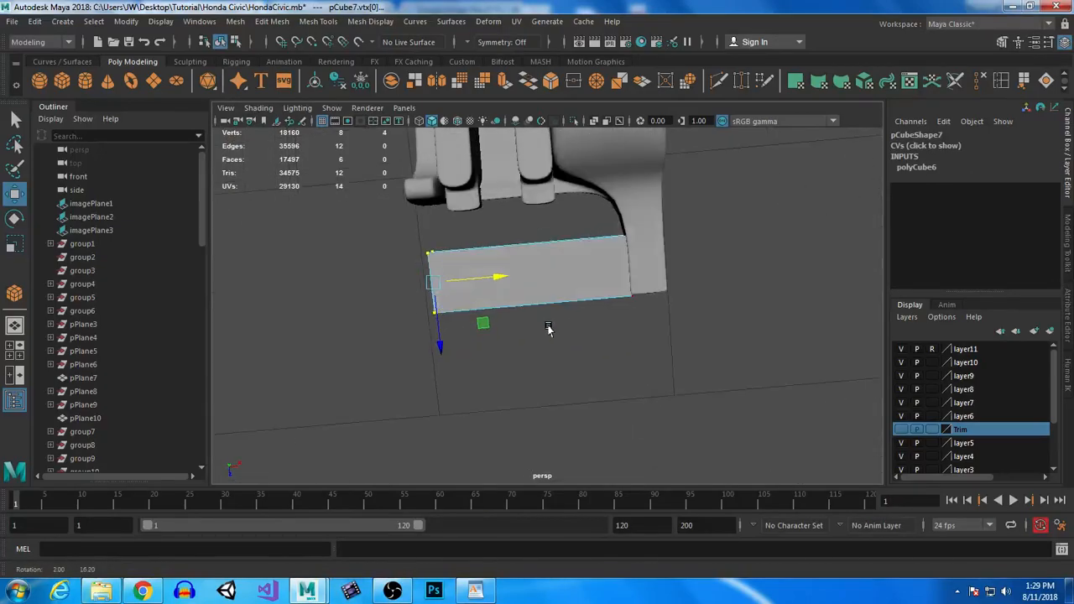
- Narrow the bar by moving the vertex rows along both of its long sides inward
{"action": "left_click_drag", "start_coordinate": [549, 329], "coordinate": [543, 285], "text": "alt"}
{"action": "left_click_drag", "start_coordinate": [348, 207], "coordinate": [736, 266]}
{"action": "left_click_drag", "start_coordinate": [655, 343], "coordinate": [646, 317], "text": "alt"}
{"action": "mouse_move", "coordinate": [537, 308]}
{"action": "left_mouse_down"}
{"action": "mouse_move", "coordinate": [536, 330]}
{"action": "mouse_move", "coordinate": [536, 321]}
{"action": "left_mouse_up"}
{"action": "left_click_drag", "start_coordinate": [387, 286], "coordinate": [786, 428]}
{"action": "left_click_drag", "start_coordinate": [532, 372], "coordinate": [528, 367]}
{"action": "scroll", "coordinate": [422, 306], "scroll_direction": "down", "scroll_amount": 1}
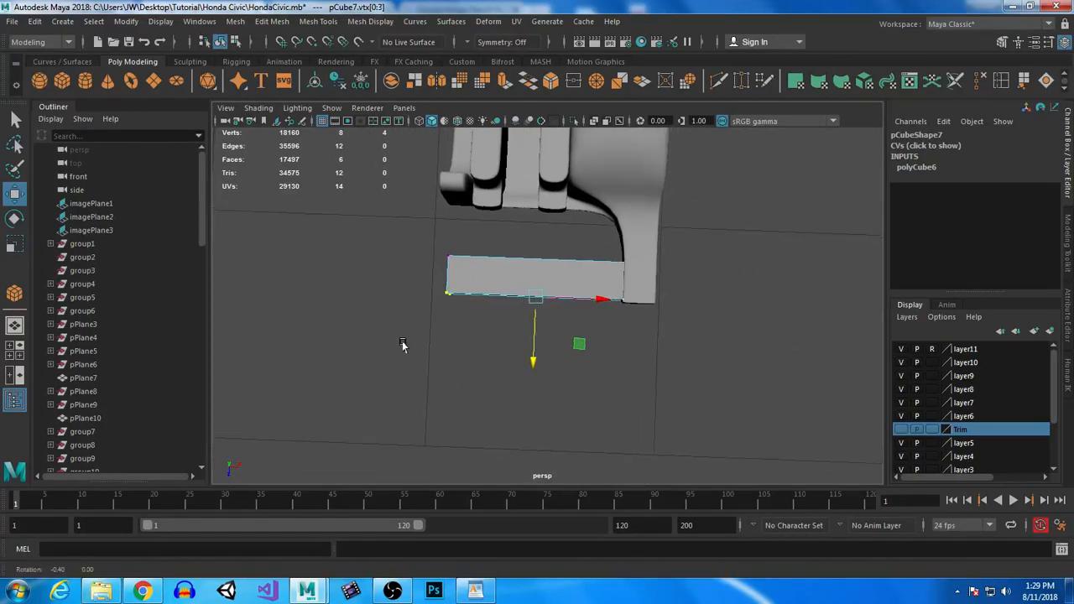
- Insert two edge loops across the bar, one near its free end and one about two thirds along toward the arm
{"action": "left_click_drag", "start_coordinate": [403, 342], "coordinate": [451, 299], "text": "alt"}
{"action": "right_click_drag", "start_coordinate": [488, 254], "coordinate": [493, 184]}
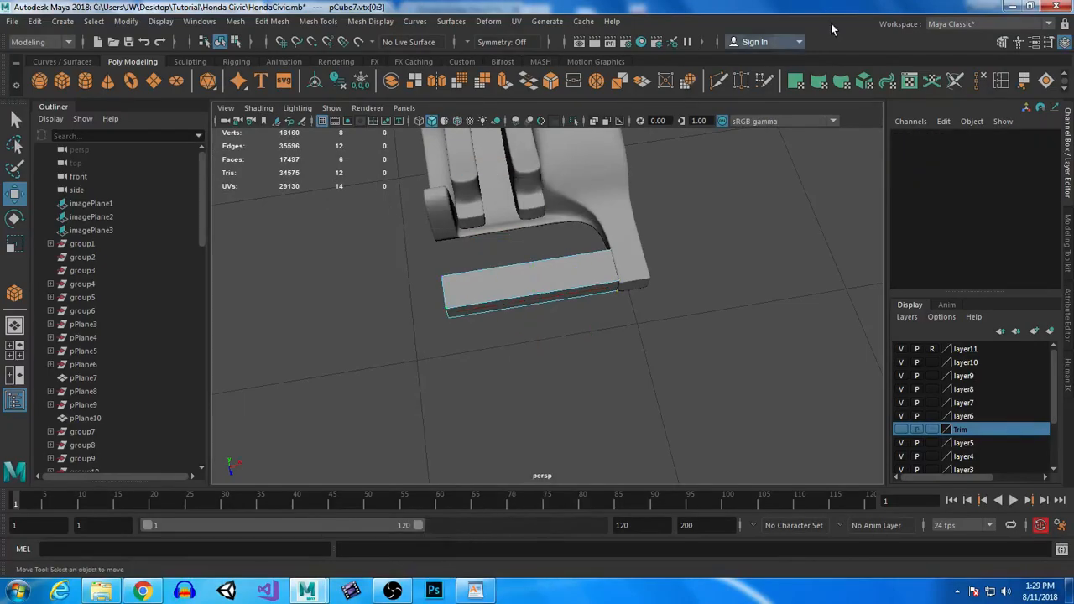
{"action": "left_click_drag", "start_coordinate": [474, 235], "coordinate": [539, 268], "text": "alt"}
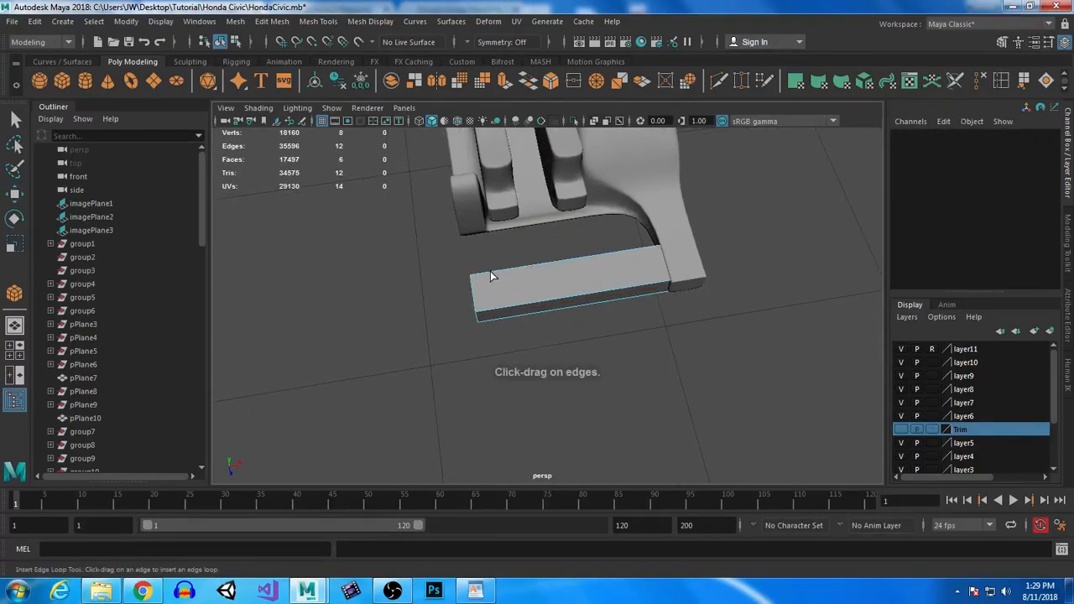
{"action": "left_click_drag", "start_coordinate": [470, 285], "coordinate": [407, 431], "text": "alt"}
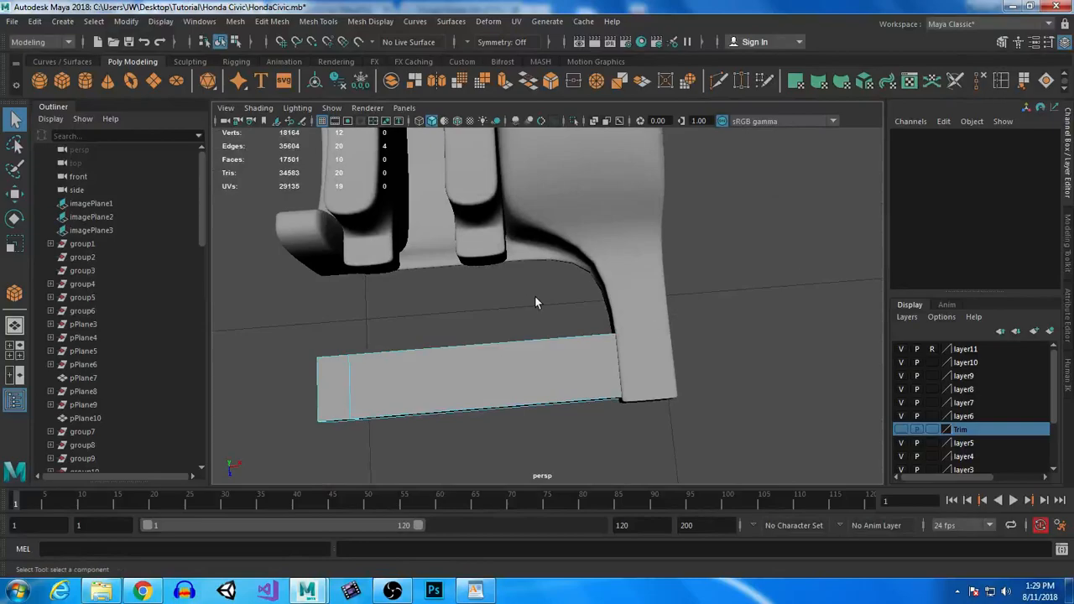
{"action": "key", "text": "g"}
{"action": "left_click", "coordinate": [526, 342]}
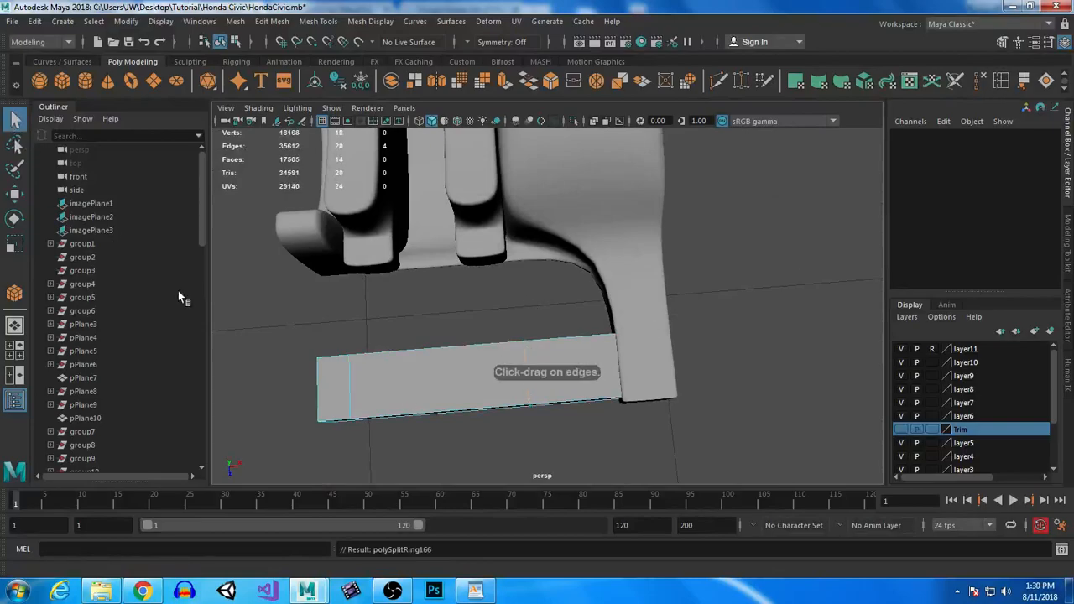
- Select the bar's inner side faces and extrude them toward the brake pads
{"action": "left_click_drag", "start_coordinate": [539, 257], "coordinate": [587, 243], "text": "alt"}
{"action": "right_click", "coordinate": [616, 204]}
{"action": "right_click_drag", "start_coordinate": [598, 221], "coordinate": [616, 241]}
{"action": "left_click", "coordinate": [731, 460]}
{"action": "left_click_drag", "start_coordinate": [744, 462], "coordinate": [587, 243], "text": "alt"}
{"action": "key", "text": "w"}
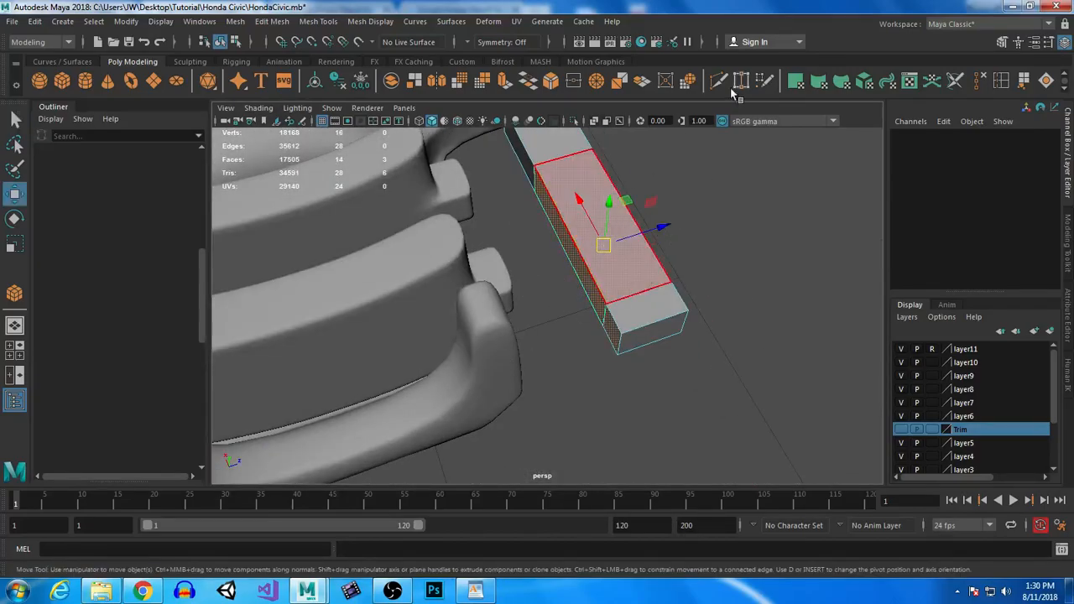
{"action": "left_click", "coordinate": [506, 81]}
{"action": "key", "text": "w"}
{"action": "left_click_drag", "start_coordinate": [631, 238], "coordinate": [586, 281], "text": "alt"}
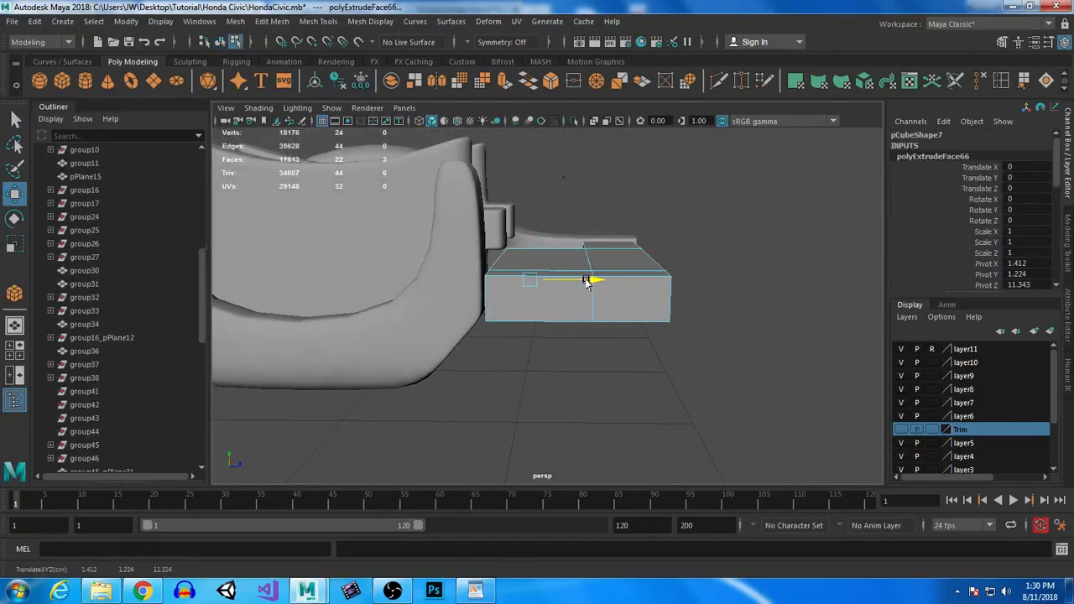
- Raise the two top faces of the extruded inner section and extrude them upward by a thin layer
{"action": "left_click", "coordinate": [560, 267]}
{"action": "left_click", "coordinate": [560, 273], "text": "shift"}
{"action": "left_click_drag", "start_coordinate": [539, 202], "coordinate": [541, 178]}
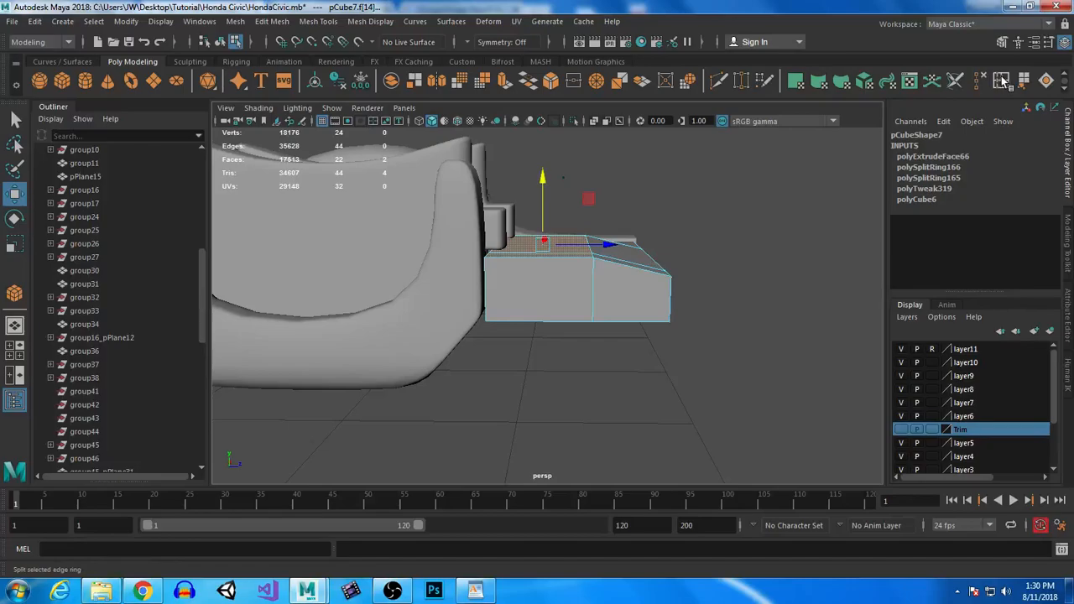
{"action": "right_click_drag", "start_coordinate": [546, 271], "coordinate": [528, 216], "text": "shift"}
{"action": "left_click_drag", "start_coordinate": [543, 179], "coordinate": [542, 179]}
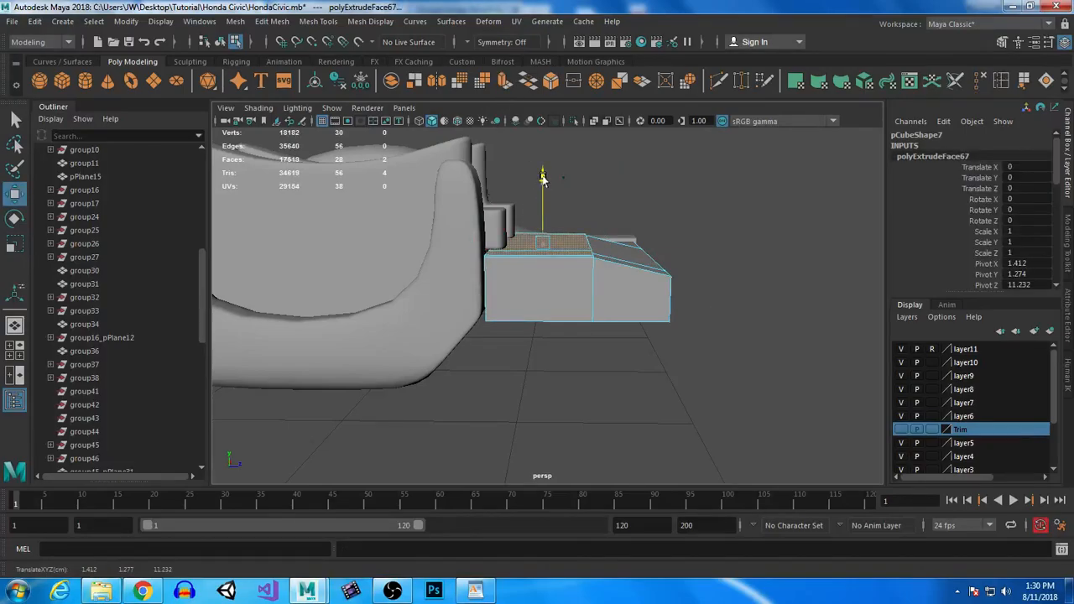
- Extrude the same top faces upward three more times as a tall, a thin and another tall section
{"action": "right_click_drag", "start_coordinate": [542, 178], "coordinate": [546, 192], "text": "shift"}
{"action": "left_click_drag", "start_coordinate": [547, 192], "coordinate": [544, 141]}
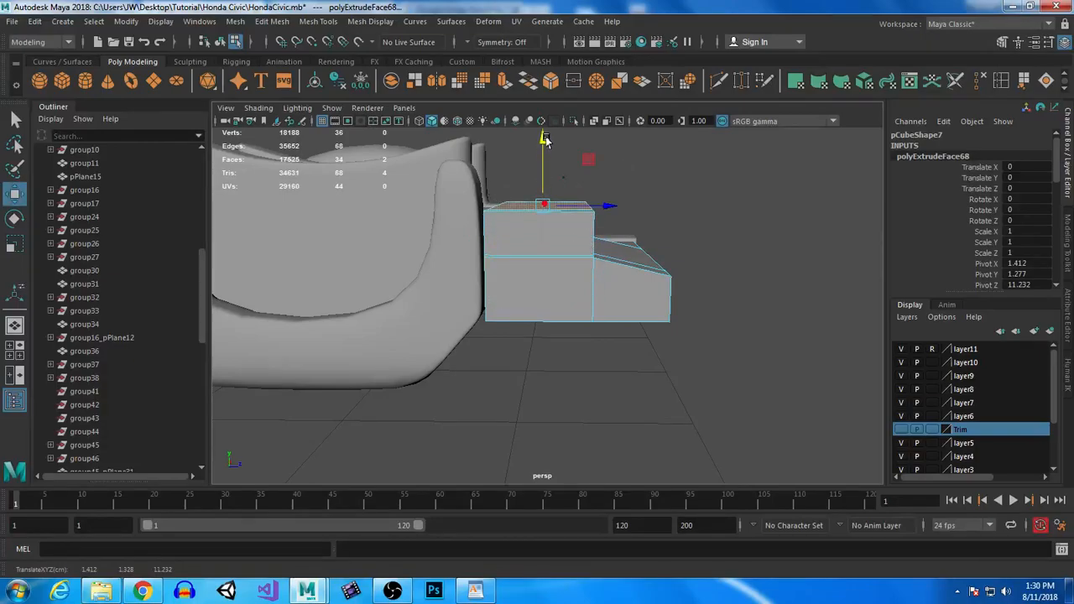
{"action": "right_click_drag", "start_coordinate": [553, 159], "coordinate": [555, 175], "text": "shift"}
{"action": "left_click_drag", "start_coordinate": [540, 141], "coordinate": [538, 134]}
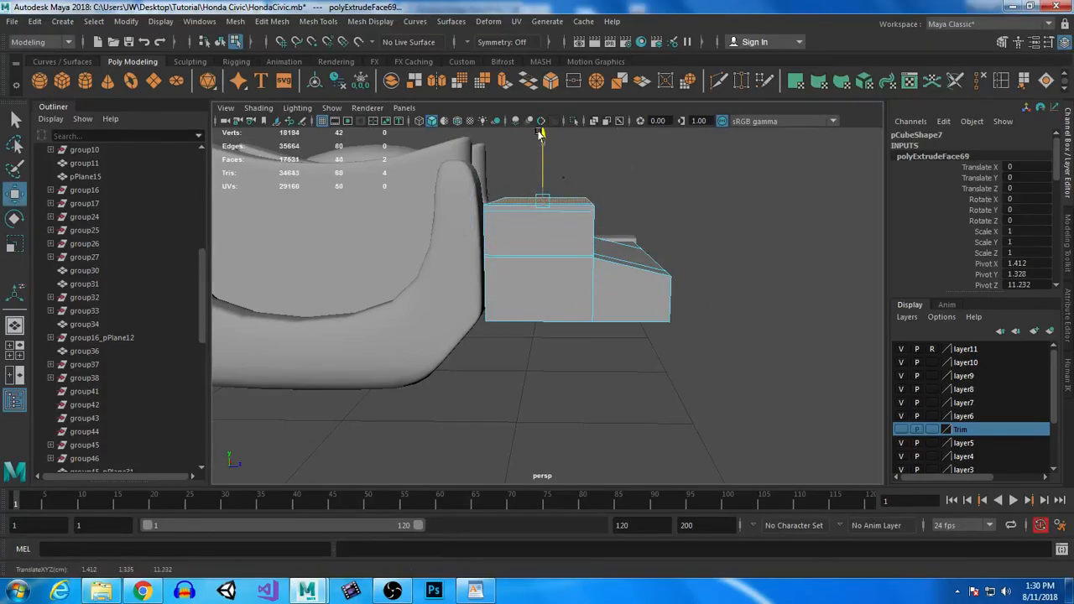
{"action": "right_click_drag", "start_coordinate": [561, 195], "coordinate": [562, 196], "text": "shift"}
{"action": "key", "text": "w"}
{"action": "left_click_drag", "start_coordinate": [542, 134], "coordinate": [544, 106]}
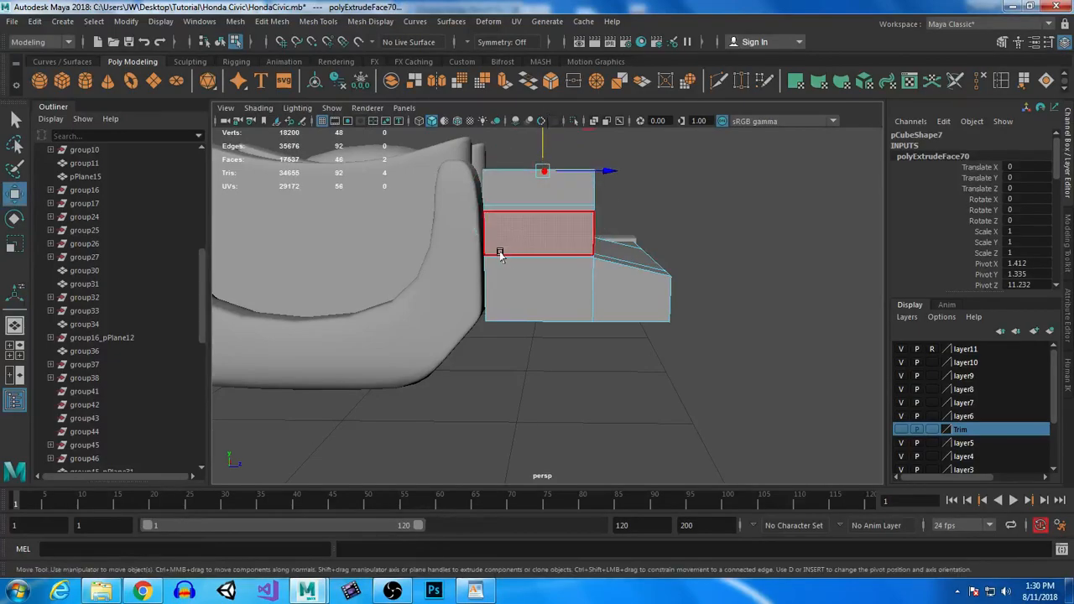
- Select the uppermost section's two inner side faces and extend them toward the brake pads
{"action": "scroll", "coordinate": [486, 173], "scroll_direction": "up", "scroll_amount": 5}
{"action": "middle_click_drag", "start_coordinate": [536, 174], "coordinate": [557, 258], "text": "alt"}
{"action": "left_click", "coordinate": [538, 290]}
{"action": "left_click", "coordinate": [430, 259], "text": "shift"}
{"action": "scroll", "coordinate": [640, 370], "scroll_direction": "down", "scroll_amount": 5}
{"action": "left_click_drag", "start_coordinate": [640, 370], "coordinate": [586, 286], "text": "alt"}
{"action": "left_click_drag", "start_coordinate": [557, 339], "coordinate": [408, 277], "text": "alt"}
{"action": "left_click_drag", "start_coordinate": [473, 245], "coordinate": [565, 293], "text": "alt"}
{"action": "left_click_drag", "start_coordinate": [576, 347], "coordinate": [567, 290], "text": "alt"}
- Insert two edge loops through the raised section, aligned with the gap between the brake pads
{"action": "left_click", "coordinate": [995, 78]}
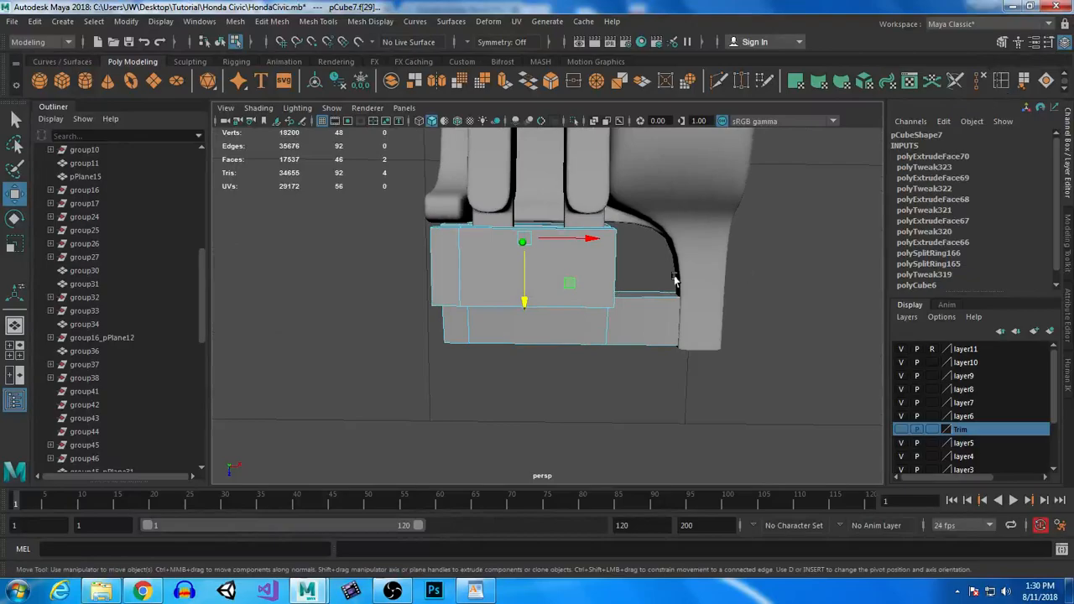
{"action": "left_click", "coordinate": [562, 229]}
{"action": "left_click", "coordinate": [517, 233]}
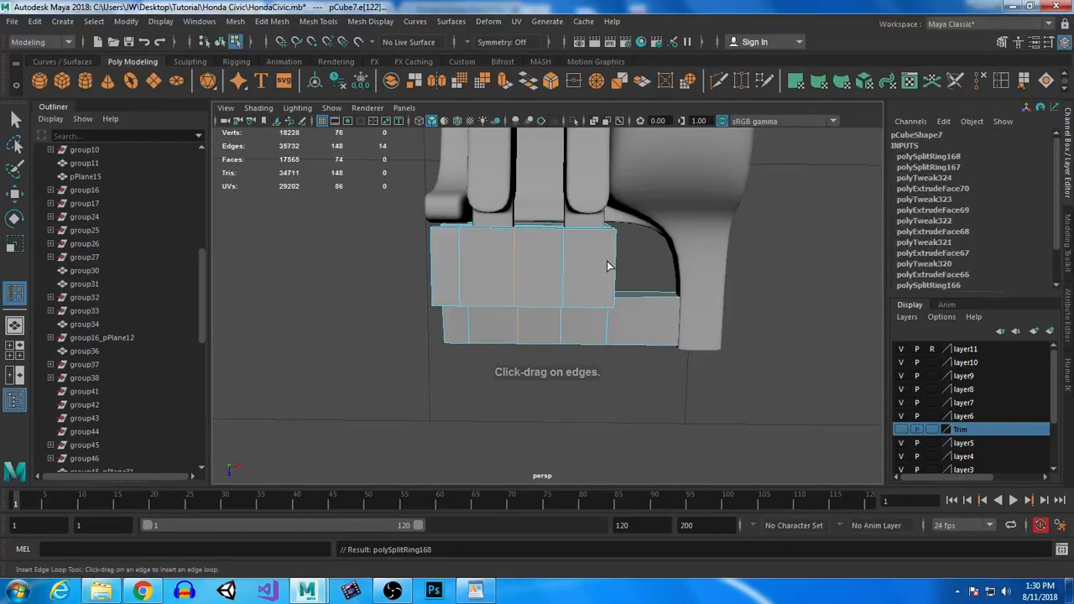
{"action": "left_click", "coordinate": [16, 119]}
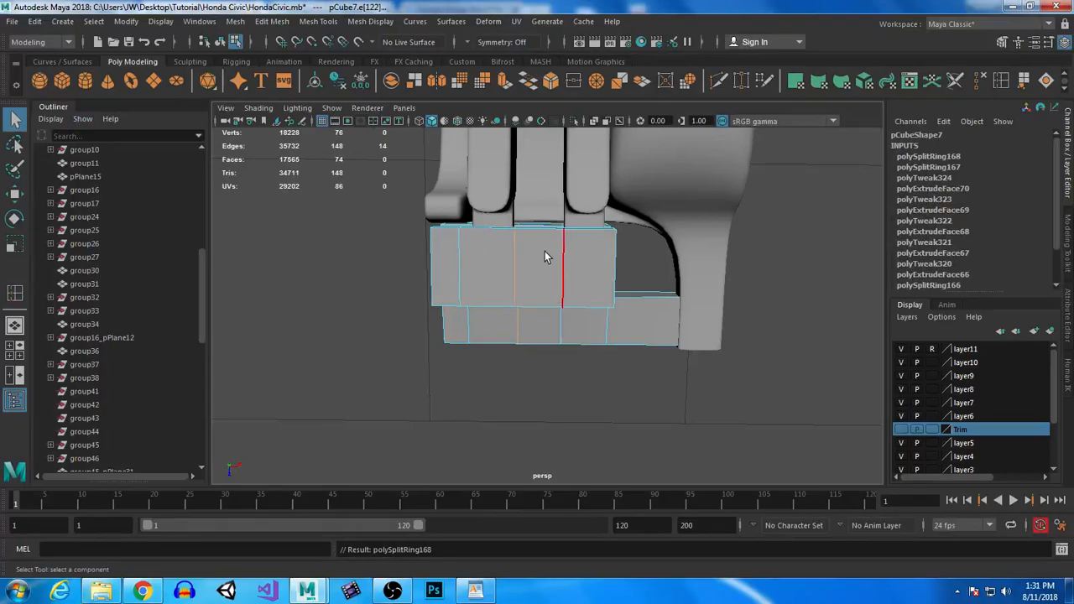
{"action": "right_click_drag", "start_coordinate": [544, 203], "coordinate": [492, 186]}
{"action": "right_click_drag", "start_coordinate": [557, 239], "coordinate": [558, 240]}
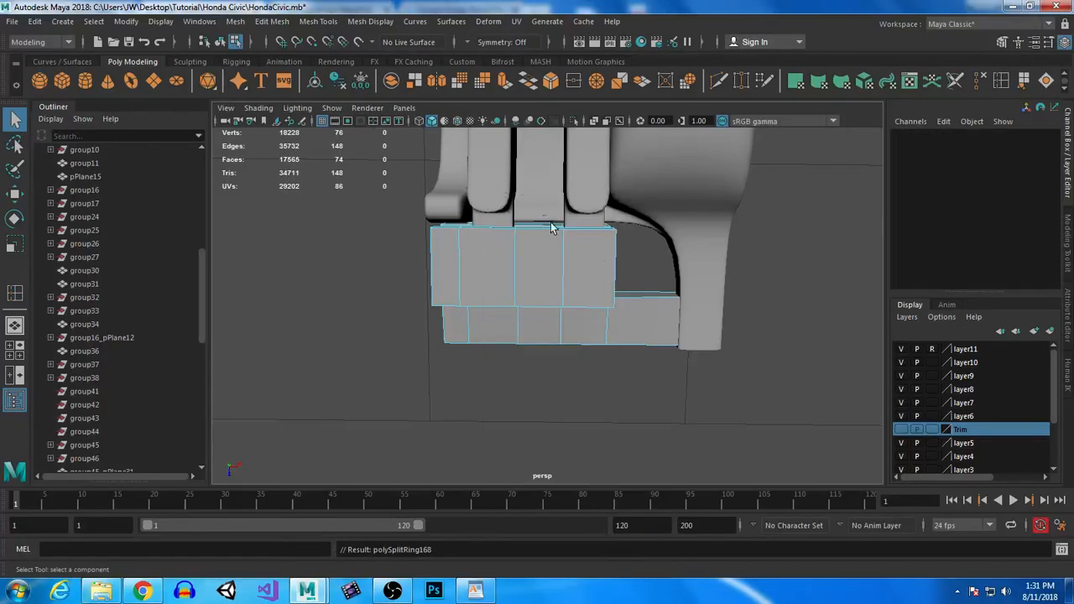
- Add supporting edge loops tightly beside the two loops that frame the gap between the pads
{"action": "right_click_drag", "start_coordinate": [625, 261], "coordinate": [656, 382], "text": "alt"}
{"action": "key", "text": "g"}
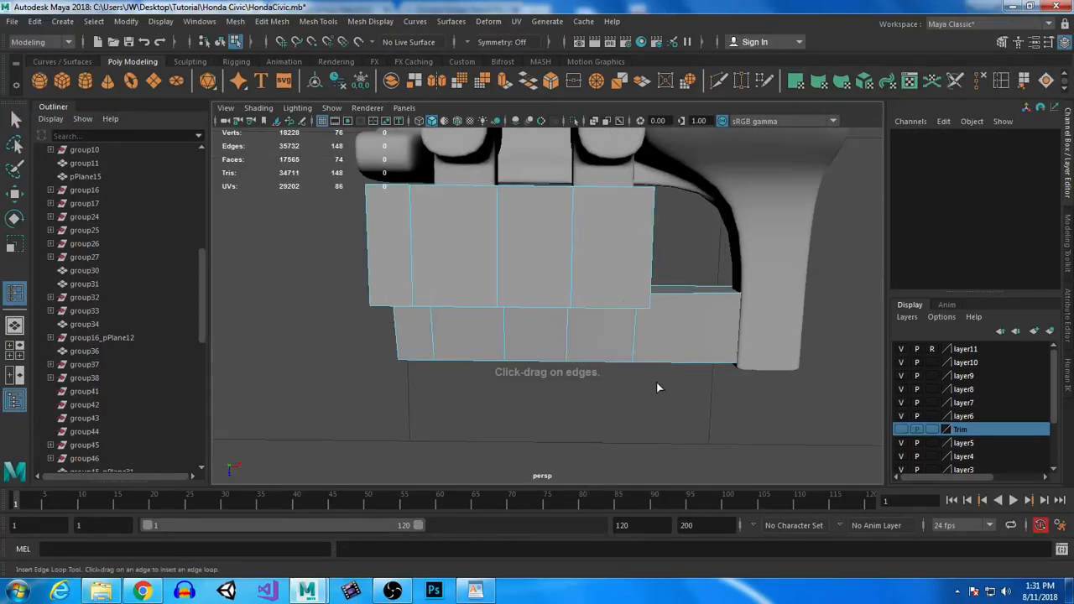
{"action": "middle_click_drag", "start_coordinate": [536, 210], "coordinate": [533, 234], "text": "alt"}
{"action": "right_click_drag", "start_coordinate": [532, 234], "coordinate": [559, 290], "text": "alt"}
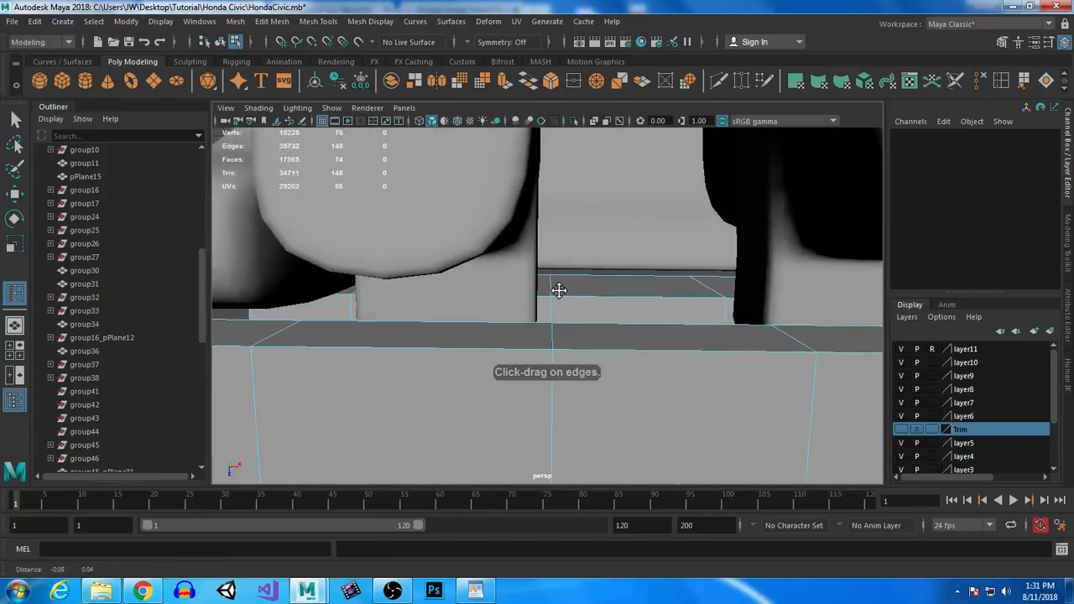
{"action": "left_click_drag", "start_coordinate": [542, 346], "coordinate": [546, 352]}
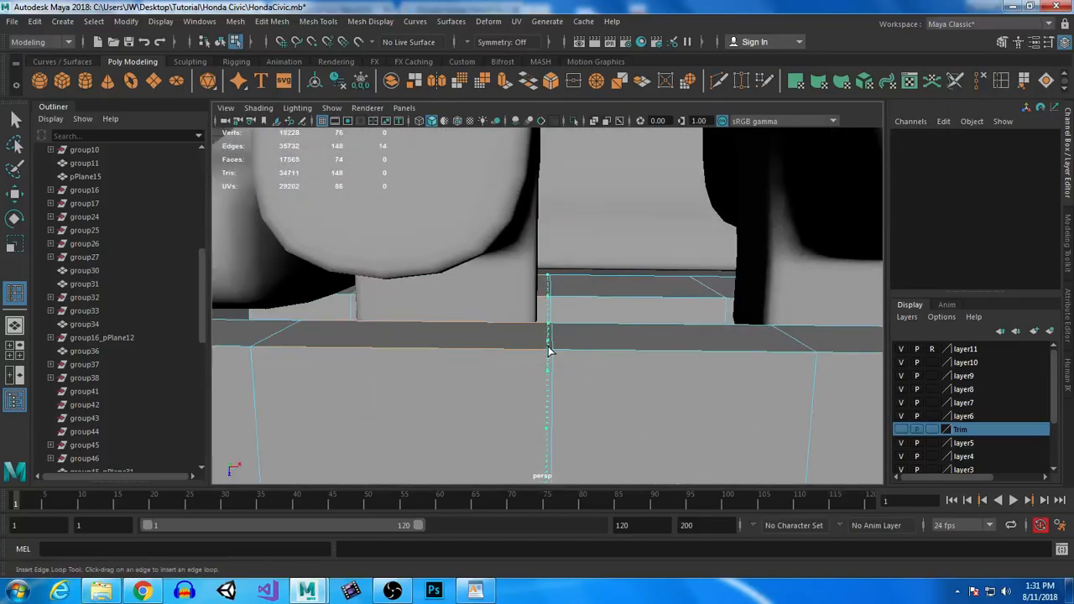
{"action": "left_click_drag", "start_coordinate": [741, 339], "coordinate": [553, 333], "text": "alt"}
{"action": "left_click", "coordinate": [16, 117]}
- Select the raised section's middle faces between the edge loops, undo the trial move, and rescale them to start a recess
{"action": "right_click_drag", "start_coordinate": [480, 201], "coordinate": [478, 244]}
{"action": "left_click_drag", "start_coordinate": [480, 214], "coordinate": [512, 295]}
{"action": "scroll", "coordinate": [503, 370], "scroll_direction": "down", "scroll_amount": 6}
{"action": "key", "text": "w"}
{"action": "mouse_move", "coordinate": [513, 350]}
{"action": "left_mouse_down"}
{"action": "mouse_move", "coordinate": [511, 386]}
{"action": "mouse_move", "coordinate": [623, 331]}
{"action": "mouse_move", "coordinate": [652, 292]}
{"action": "mouse_move", "coordinate": [610, 302]}
{"action": "mouse_move", "coordinate": [561, 333]}
{"action": "mouse_move", "coordinate": [582, 364]}
{"action": "mouse_move", "coordinate": [535, 398]}
{"action": "mouse_move", "coordinate": [531, 361]}
{"action": "left_mouse_up"}
{"action": "key", "text": "ctrl+z"}
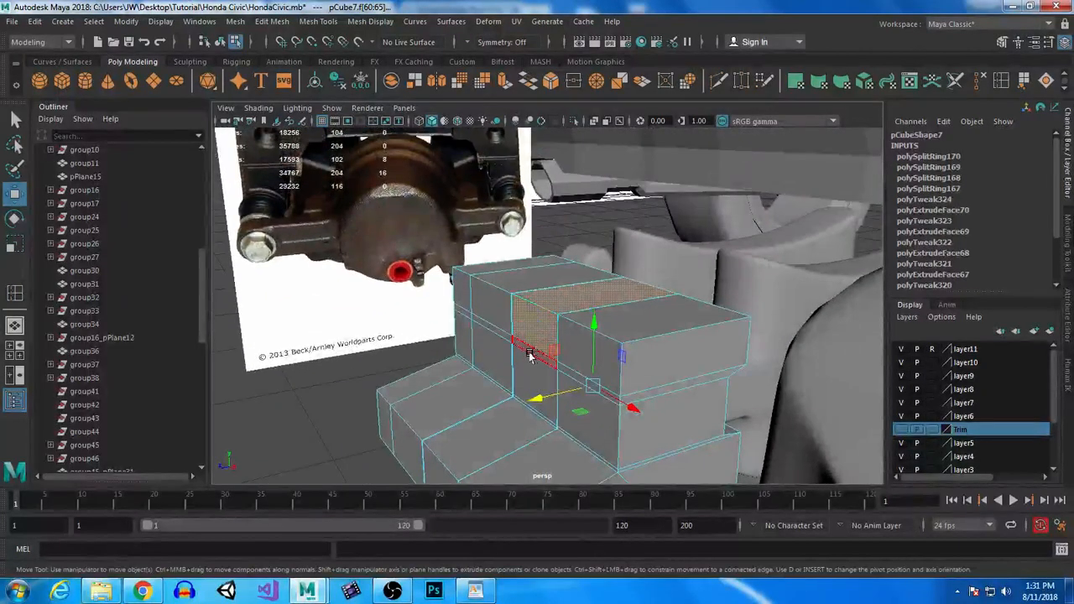
{"action": "left_click_drag", "start_coordinate": [696, 434], "coordinate": [590, 392], "text": "alt"}
{"action": "key", "text": "r"}
{"action": "left_click_drag", "start_coordinate": [531, 335], "coordinate": [509, 346]}
{"action": "key", "text": "w"}
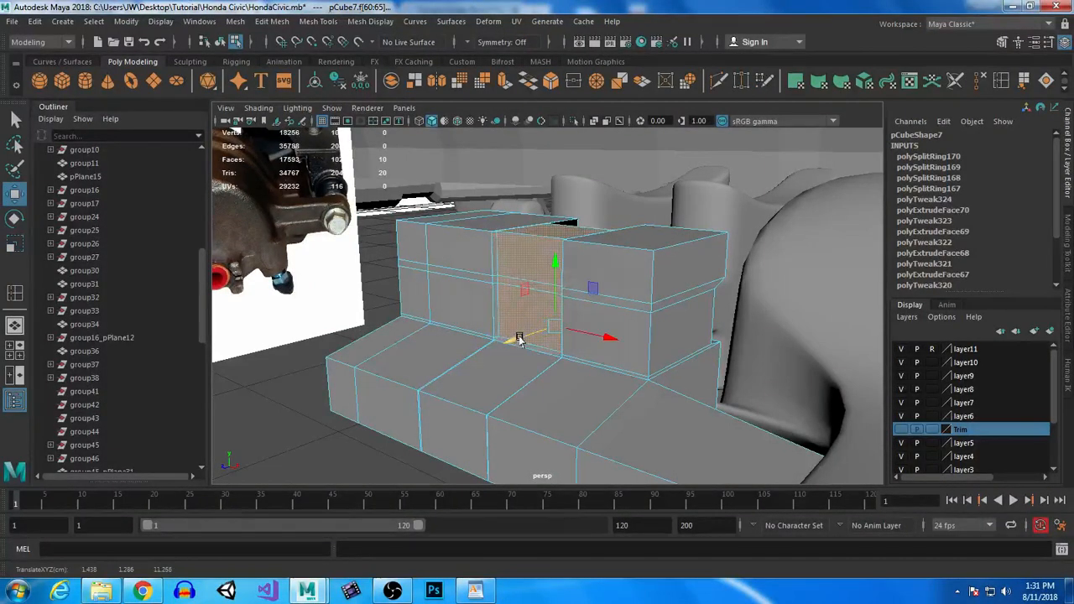
- Scale the selected middle faces down further and narrow them to form a deep slot between the two blocks
{"action": "key", "text": "r"}
{"action": "left_click_drag", "start_coordinate": [549, 259], "coordinate": [141, 314]}
{"action": "key", "text": "w"}
{"action": "left_click_drag", "start_coordinate": [429, 317], "coordinate": [588, 395], "text": "alt"}
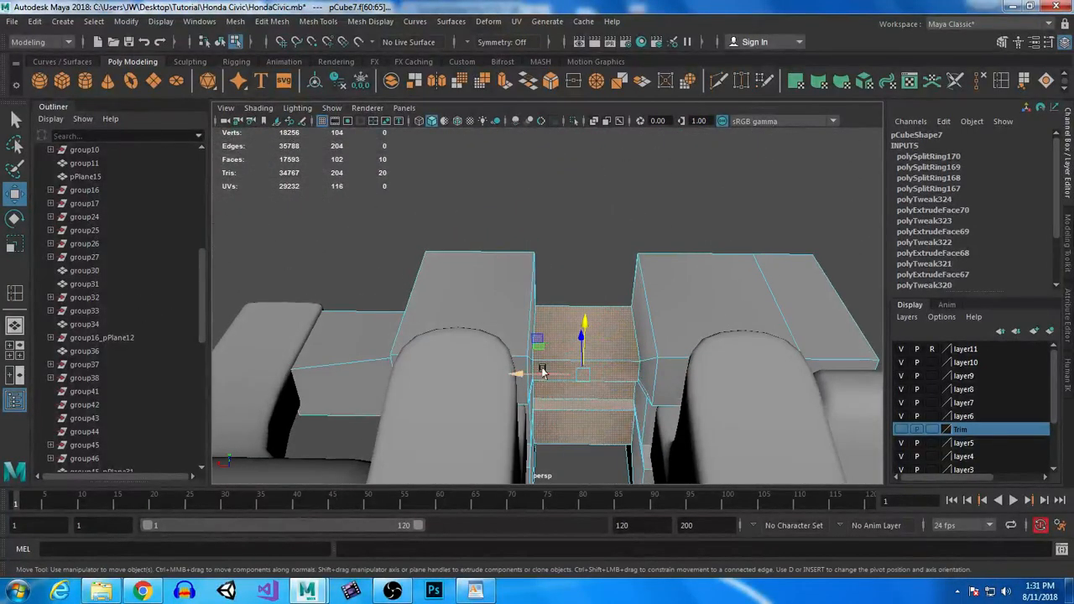
{"action": "key", "text": "r"}
{"action": "left_click_drag", "start_coordinate": [527, 378], "coordinate": [537, 379]}
- Adjust the edge loop along the slot's wall, select an inner slot edge, and frame the bracket block
{"action": "left_click_drag", "start_coordinate": [617, 380], "coordinate": [488, 274], "text": "alt"}
{"action": "scroll", "coordinate": [488, 274], "scroll_direction": "up", "scroll_amount": 4}
{"action": "right_click_drag", "start_coordinate": [472, 211], "coordinate": [472, 204]}
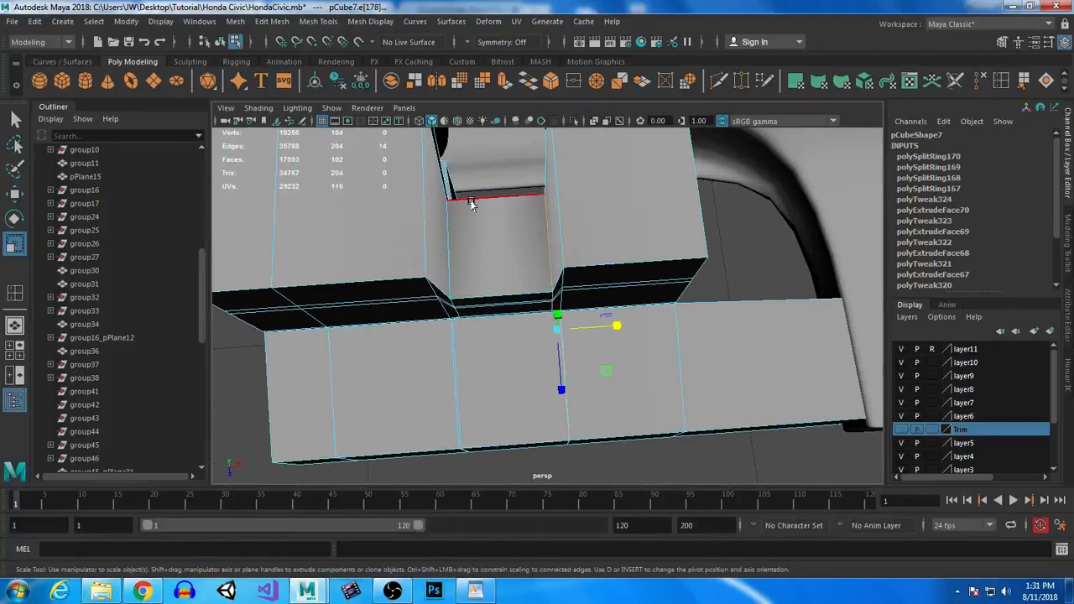
{"action": "key", "text": "w"}
{"action": "left_click_drag", "start_coordinate": [504, 256], "coordinate": [725, 236]}
{"action": "left_click", "coordinate": [485, 208]}
{"action": "right_click_drag", "start_coordinate": [725, 236], "coordinate": [659, 343], "text": "alt"}
{"action": "key", "text": "a"}
{"action": "left_click_drag", "start_coordinate": [556, 276], "coordinate": [540, 345], "text": "alt"}
{"action": "key", "text": "f"}
{"action": "scroll", "coordinate": [554, 362], "scroll_direction": "down", "scroll_amount": 5}
{"action": "left_click_drag", "start_coordinate": [632, 377], "coordinate": [559, 387], "text": "alt"}
- Move the slot-side top edge of the block nearest the caliper body along the X axis
{"action": "right_click", "coordinate": [589, 364]}
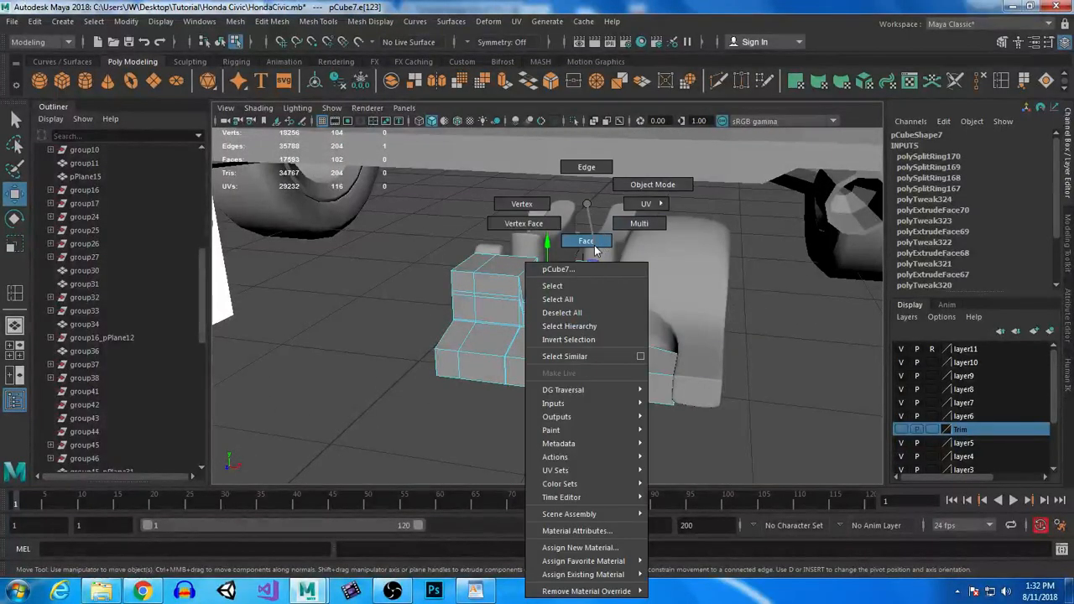
{"action": "right_click_drag", "start_coordinate": [586, 204], "coordinate": [595, 250]}
{"action": "left_click", "coordinate": [464, 265]}
{"action": "left_click", "coordinate": [594, 273], "text": "shift"}
{"action": "left_click_drag", "start_coordinate": [629, 360], "coordinate": [620, 403], "text": "alt"}
{"action": "right_click_drag", "start_coordinate": [600, 203], "coordinate": [604, 172]}
{"action": "left_click", "coordinate": [578, 252]}
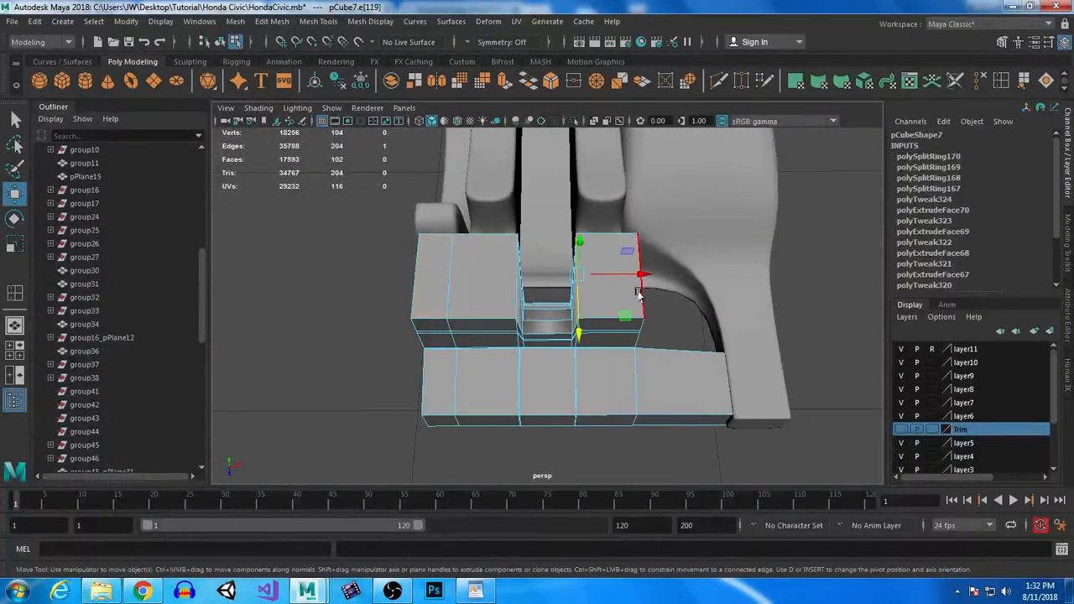
{"action": "left_click_drag", "start_coordinate": [641, 277], "coordinate": [669, 283]}
- Select the top faces of both bracket blocks and extrude them upward against the caliper reference photo
{"action": "right_click_drag", "start_coordinate": [631, 204], "coordinate": [632, 250]}
{"action": "left_click", "coordinate": [621, 258]}
{"action": "left_click", "coordinate": [432, 270], "text": "shift"}
{"action": "left_click_drag", "start_coordinate": [596, 401], "coordinate": [523, 344], "text": "alt"}
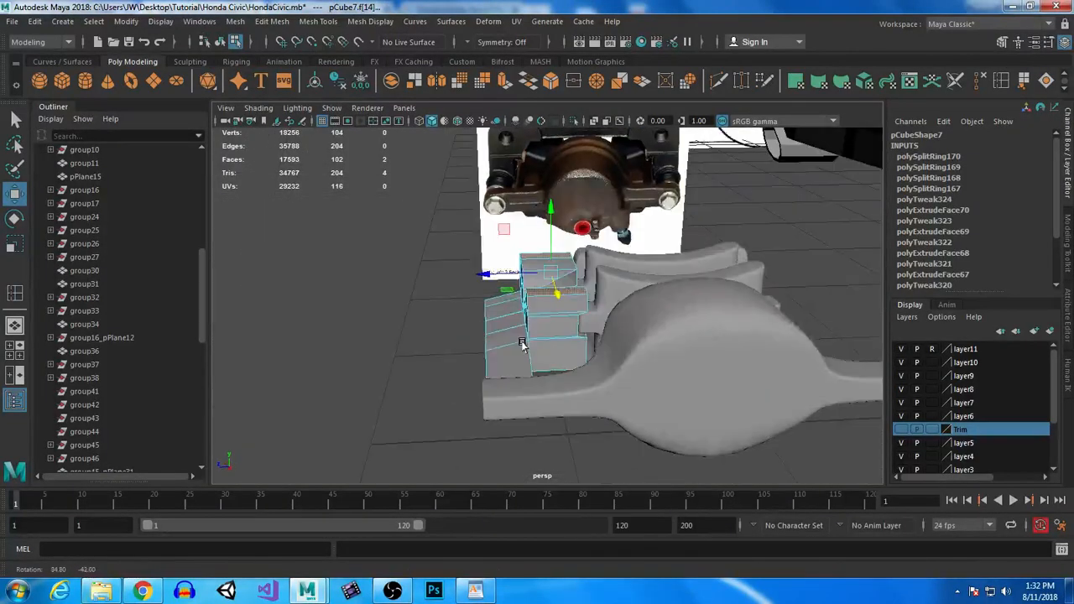
{"action": "key", "text": "space"}
{"action": "key", "text": "space"}
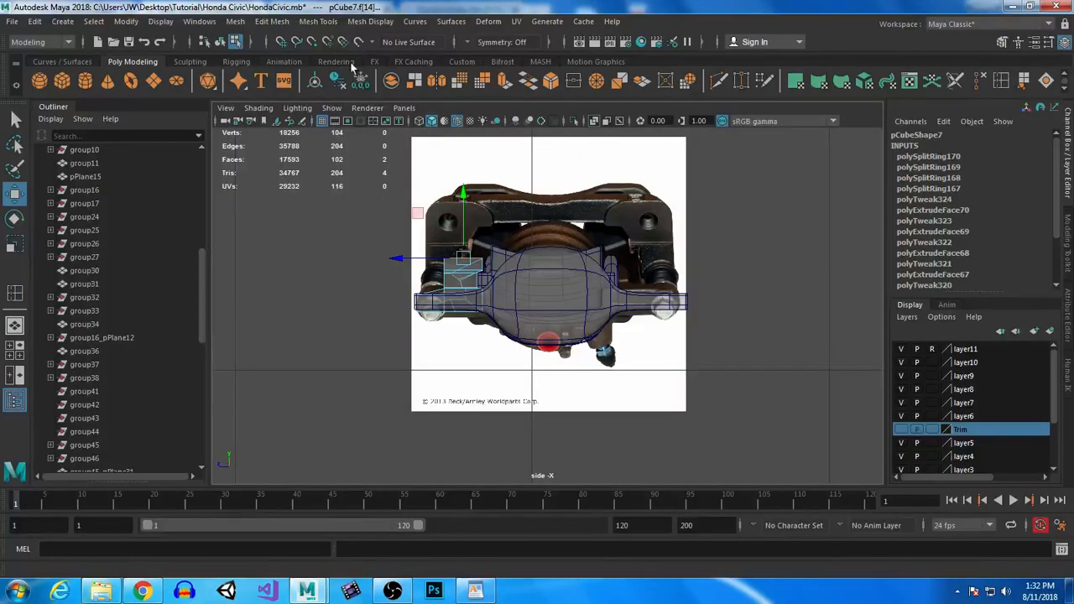
{"action": "left_click", "coordinate": [504, 80]}
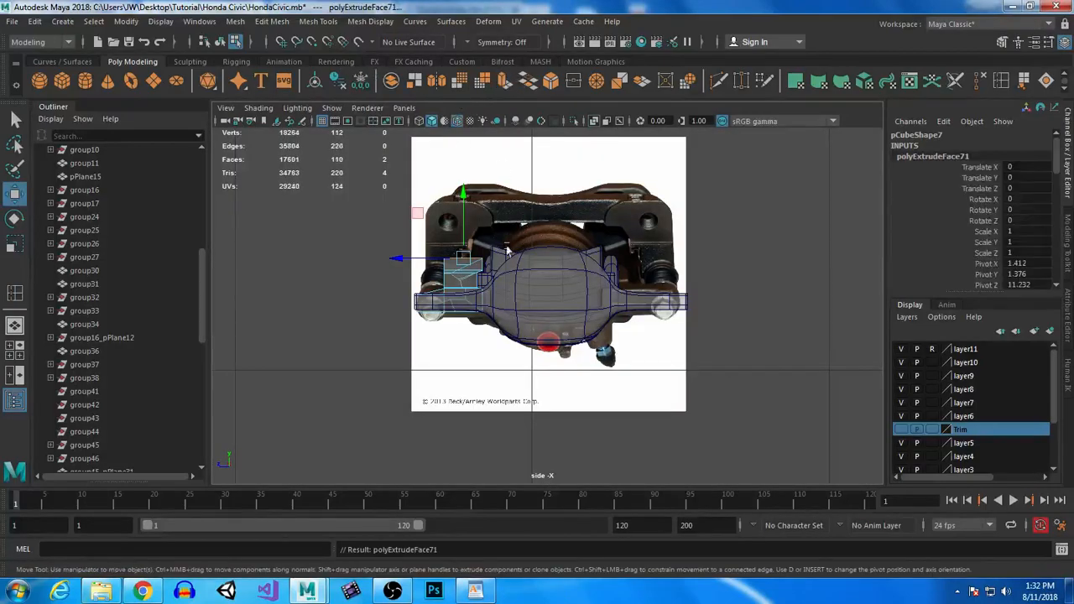
{"action": "left_click_drag", "start_coordinate": [454, 194], "coordinate": [467, 151]}
- Extrude both blocks up one more section and extrude their upper inner faces toward the caliper's centre as horizontal arms
{"action": "key", "text": "ctrl+e"}
{"action": "left_click_drag", "start_coordinate": [514, 220], "coordinate": [480, 222]}
{"action": "key", "text": "ctrl+e"}
{"action": "right_click_drag", "start_coordinate": [471, 282], "coordinate": [426, 275]}
- Try to create a mirrored duplicate of the bracket half with Scale X at -1
{"action": "key", "text": "ctrl+shift+d"}
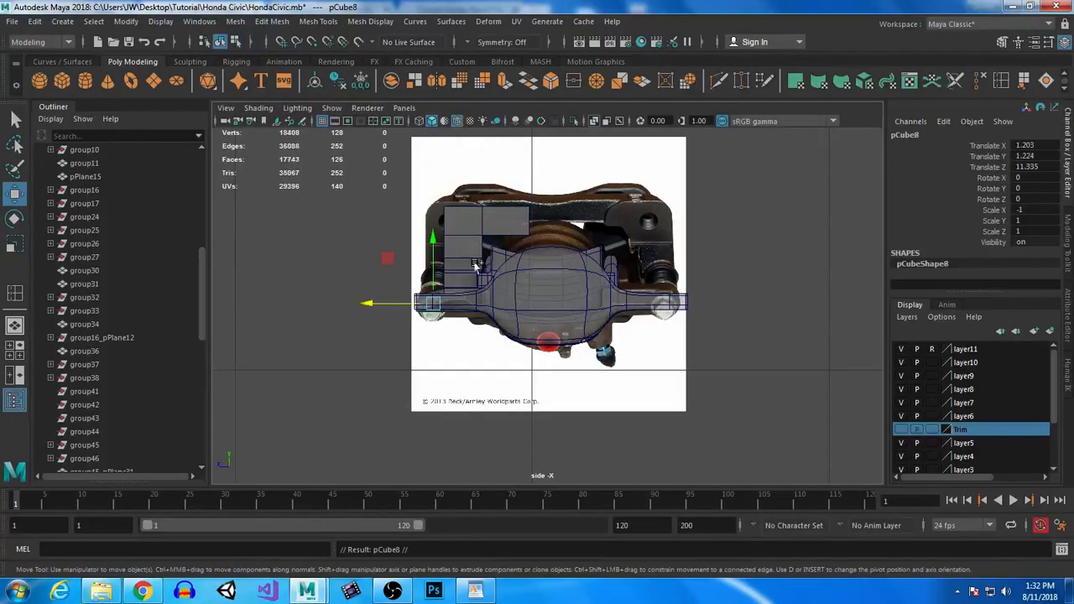
{"action": "scroll", "coordinate": [376, 312], "scroll_direction": "down", "scroll_amount": 8}
{"action": "key", "text": "space"}
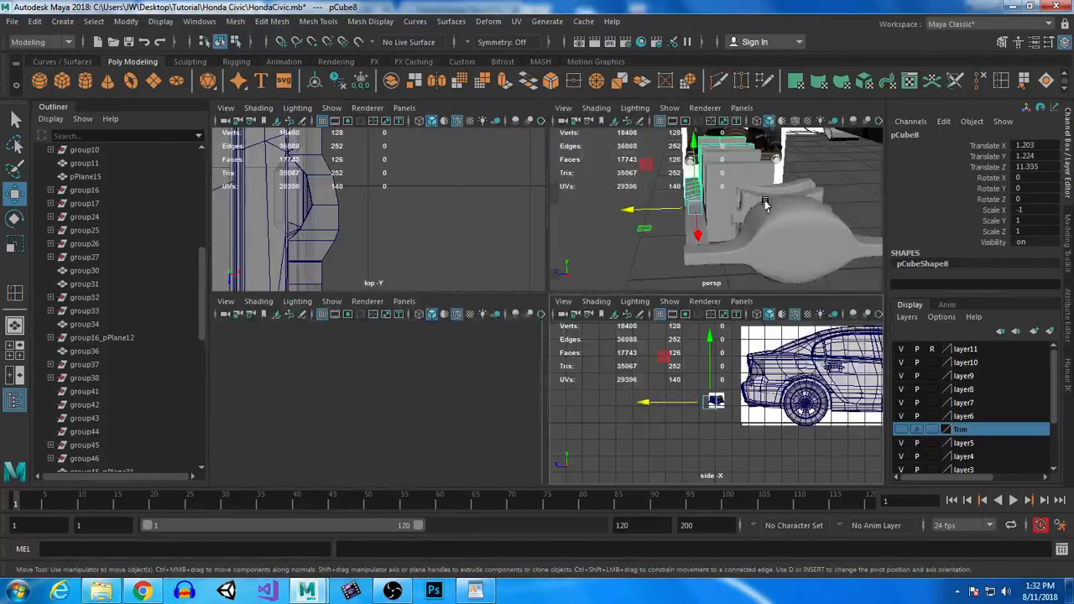
{"action": "key", "text": "space"}
{"action": "scroll", "coordinate": [671, 245], "scroll_direction": "down", "scroll_amount": 4}
{"action": "left_click_drag", "start_coordinate": [651, 241], "coordinate": [692, 273], "text": "alt"}
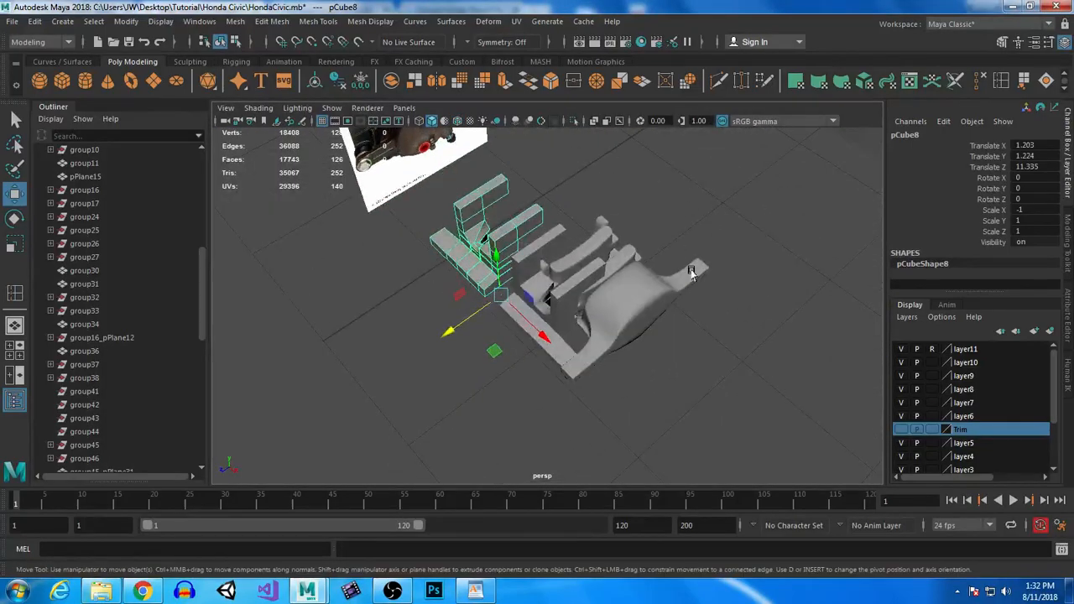
{"action": "key", "text": "ctrl+z"}
- Duplicate the bracket half and mirror the copy by setting its Scale Z to -1
{"action": "key", "text": "ctrl+d"}
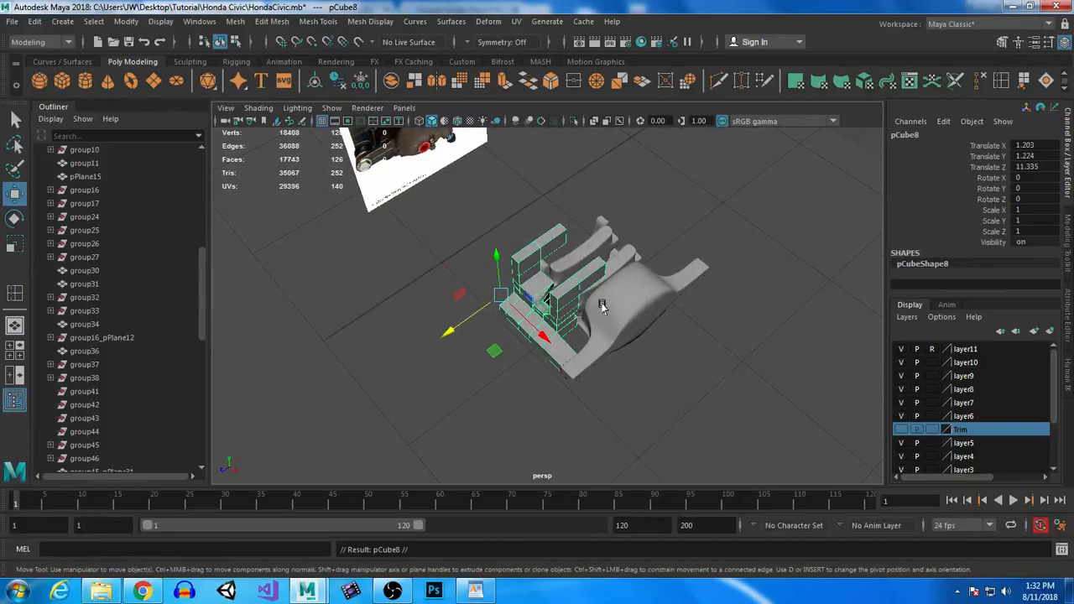
{"action": "key", "text": "e"}
{"action": "key", "text": "r"}
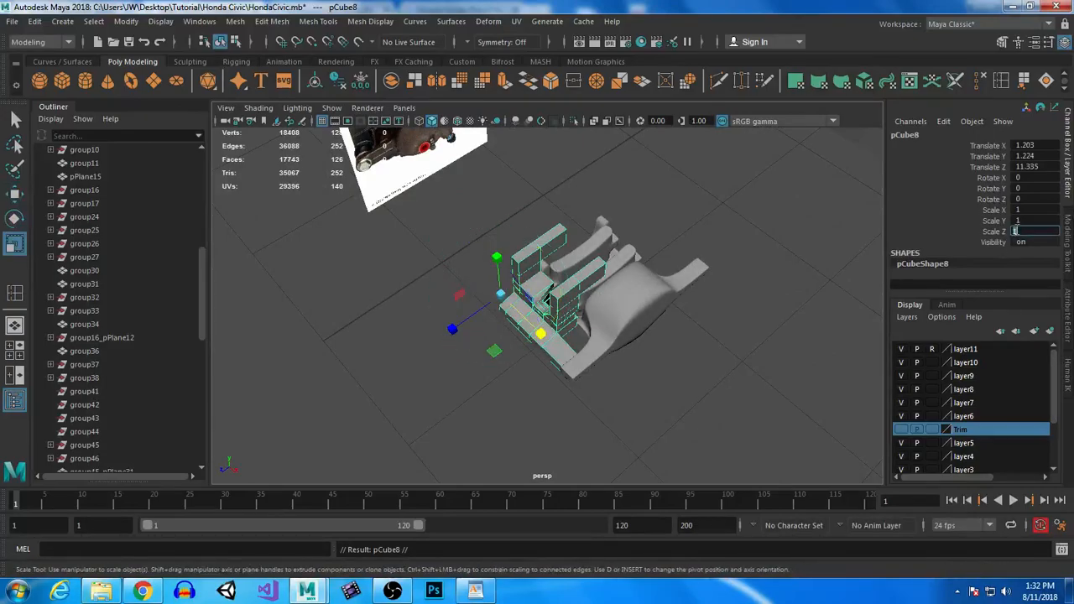
{"action": "key", "text": "Return"}
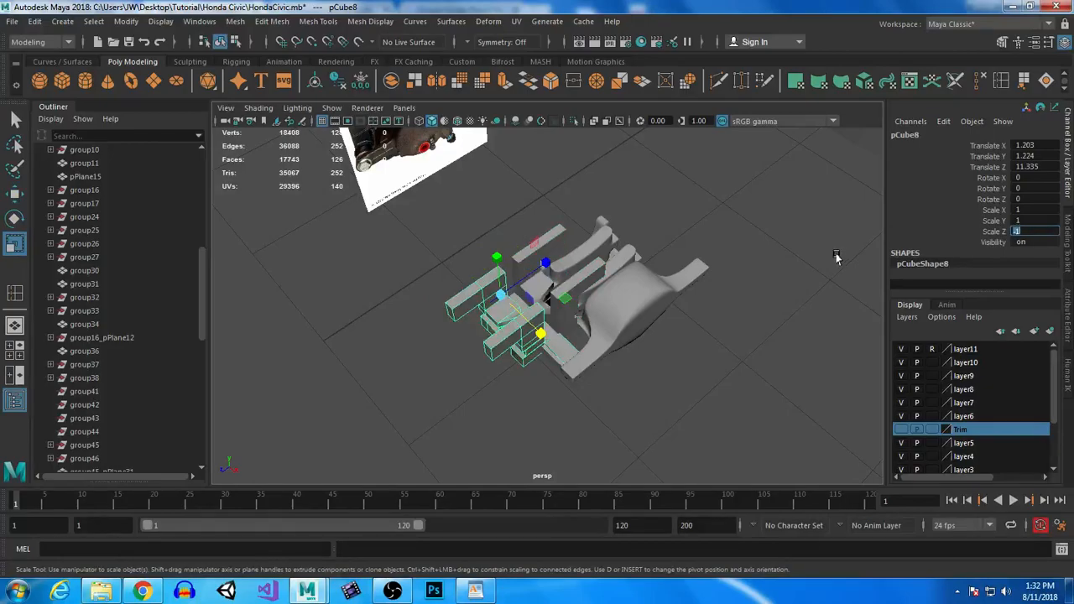
- Move the mirrored bracket half along Z to the opposite end of the caliper, at Translate Z 10.538
{"action": "left_click_drag", "start_coordinate": [835, 257], "coordinate": [835, 225], "text": "alt"}
{"action": "key", "text": "w"}
{"action": "left_click_drag", "start_coordinate": [458, 290], "coordinate": [615, 284]}
{"action": "scroll", "coordinate": [615, 284], "scroll_direction": "up", "scroll_amount": 5}
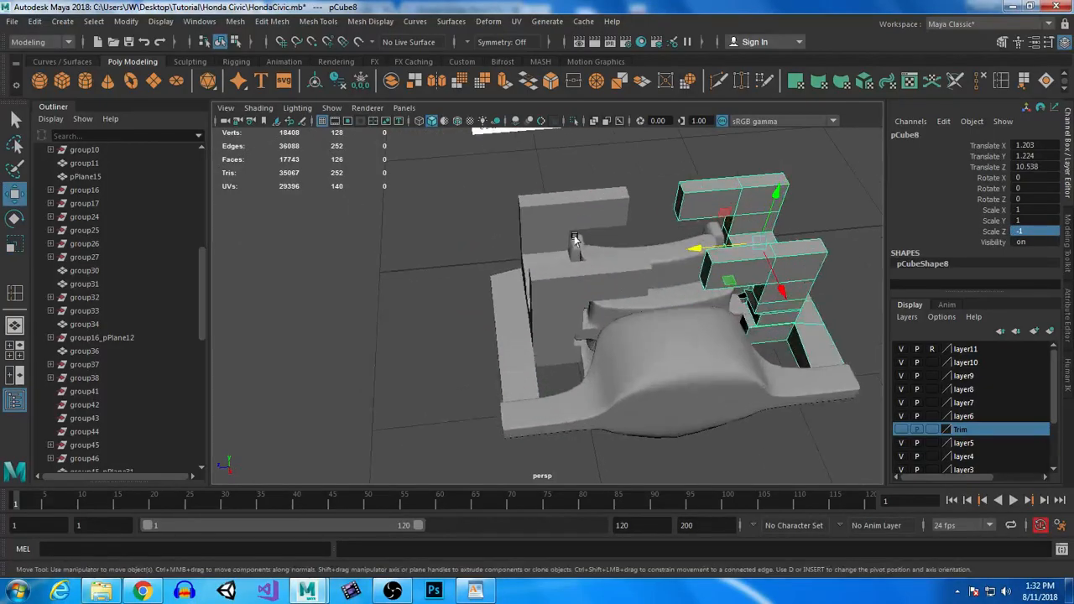
- Combine the two bracket halves into one mesh and delete the facing end faces of their four arms
{"action": "left_click", "coordinate": [571, 202], "text": "shift"}
{"action": "left_click", "coordinate": [392, 81]}
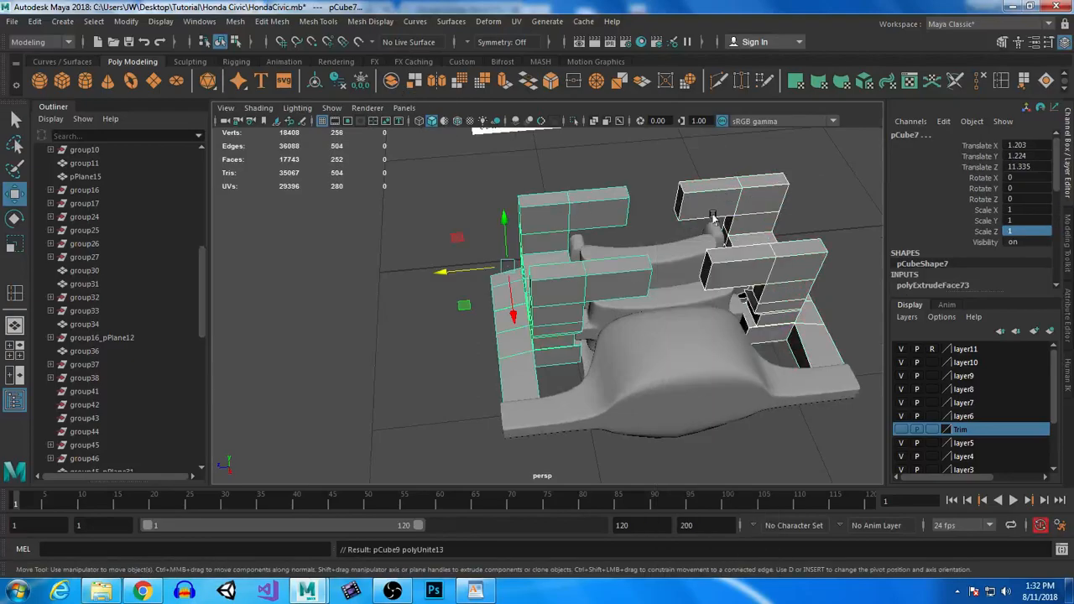
{"action": "right_click_drag", "start_coordinate": [695, 201], "coordinate": [695, 223]}
{"action": "left_click", "coordinate": [680, 204]}
{"action": "left_click", "coordinate": [706, 267], "text": "shift"}
{"action": "left_click_drag", "start_coordinate": [728, 309], "coordinate": [621, 312], "text": "alt"}
{"action": "left_click", "coordinate": [654, 280], "text": "shift"}
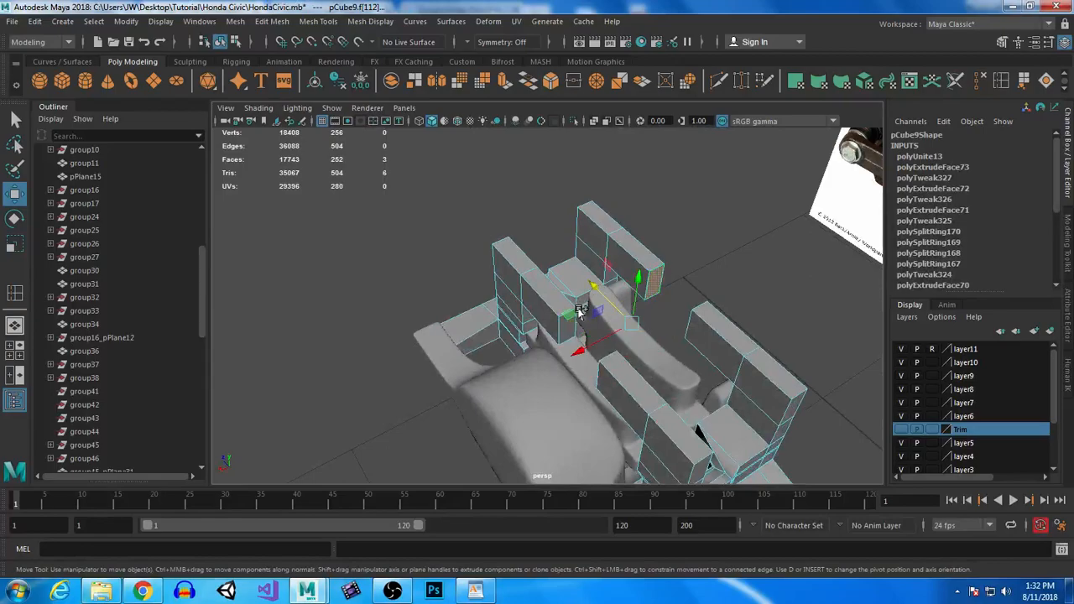
{"action": "key", "text": "Delete"}
- Bridge the open border edges of both pairs of facing arms to join the bracket halves
{"action": "right_click_drag", "start_coordinate": [647, 243], "coordinate": [647, 167]}
{"action": "double_click", "coordinate": [644, 283]}
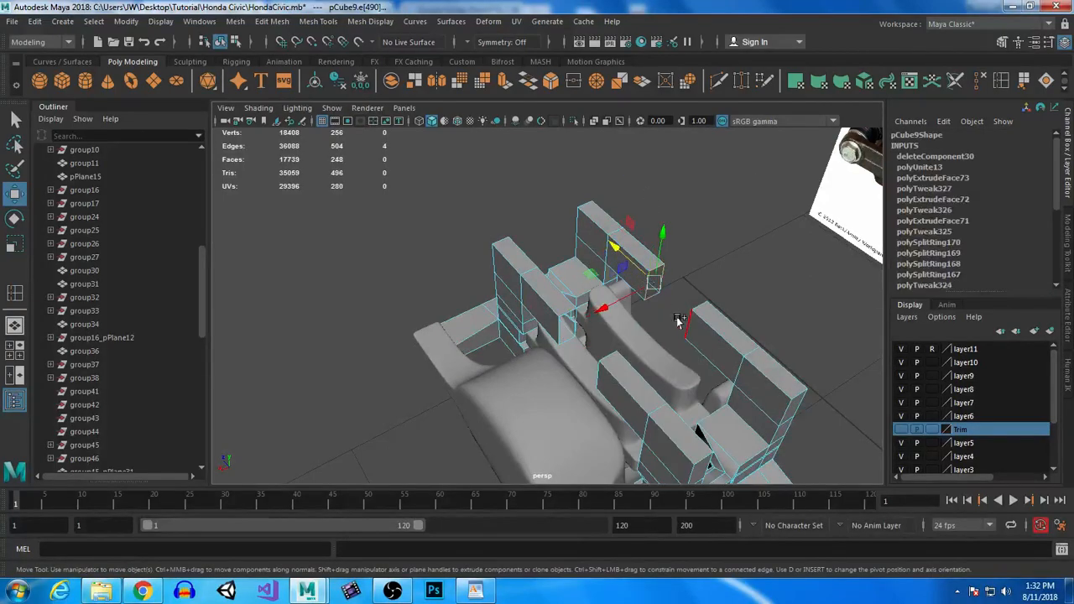
{"action": "right_click_drag", "start_coordinate": [617, 291], "coordinate": [551, 329], "text": "shift"}
{"action": "key", "text": "g"}
- Select the caliper, pads and bracket together, save the scene, and combine the selected parts into one mesh
{"action": "scroll", "coordinate": [588, 372], "scroll_direction": "down", "scroll_amount": 5}
{"action": "left_click_drag", "start_coordinate": [589, 369], "coordinate": [425, 223], "text": "alt"}
{"action": "left_click_drag", "start_coordinate": [425, 223], "coordinate": [597, 424]}
{"action": "right_click_drag", "start_coordinate": [544, 359], "coordinate": [560, 306]}
{"action": "key", "text": "q"}
{"action": "left_click_drag", "start_coordinate": [391, 239], "coordinate": [561, 347]}
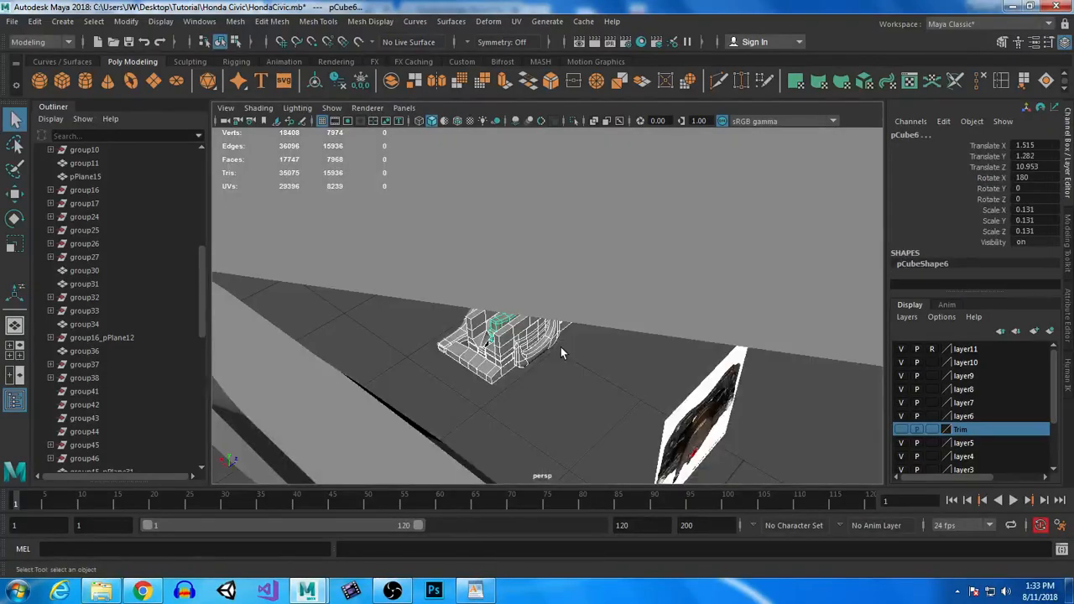
{"action": "key", "text": "ctrl+s"}
{"action": "left_click", "coordinate": [391, 81]}
- Turn off reference mode on layer11 and delete the caliper reference image plane
{"action": "left_click_drag", "start_coordinate": [461, 355], "coordinate": [637, 394], "text": "alt"}
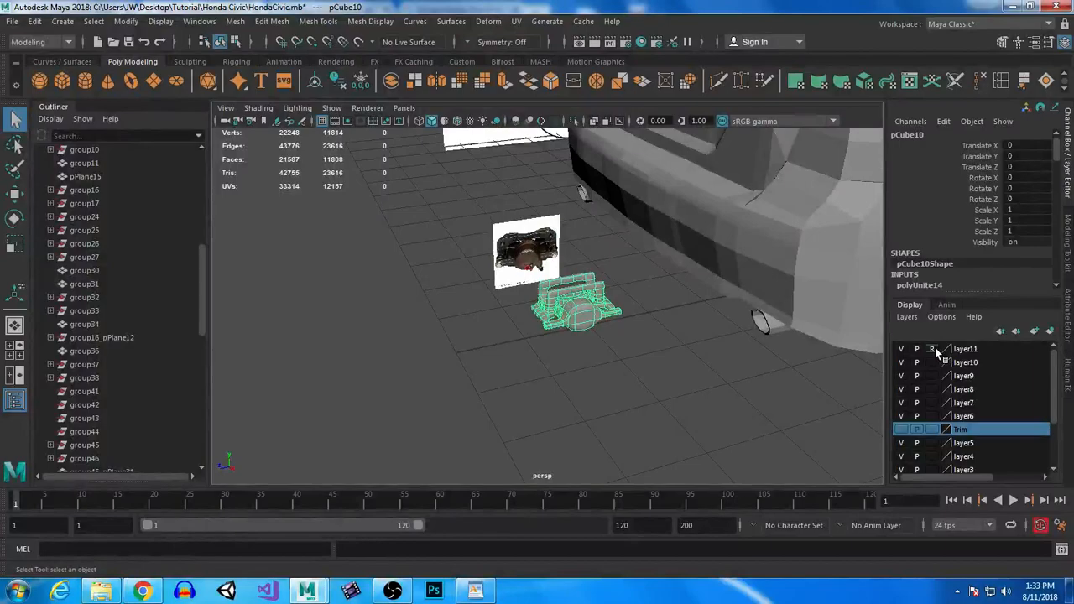
{"action": "left_click", "coordinate": [536, 251]}
{"action": "key", "text": "Delete"}
{"action": "left_click_drag", "start_coordinate": [558, 379], "coordinate": [514, 279], "text": "alt"}
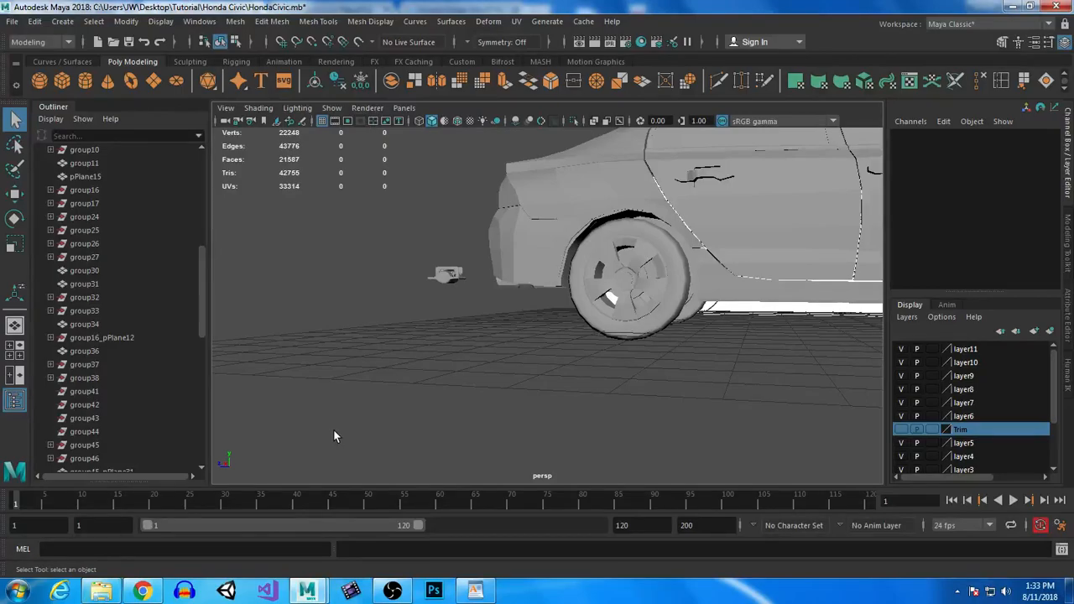
{"action": "left_click", "coordinate": [393, 592]}
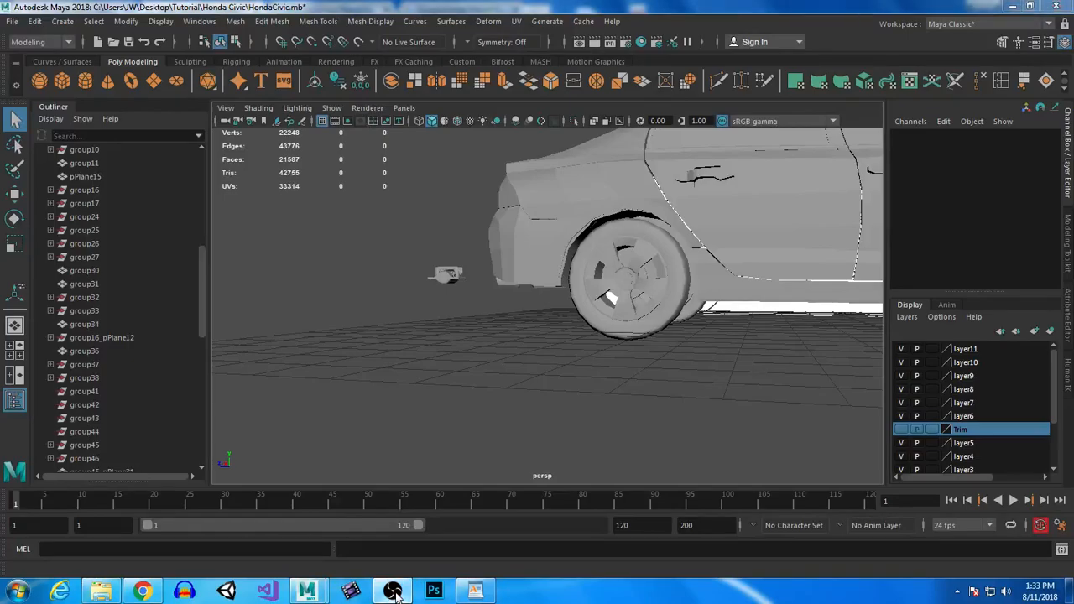